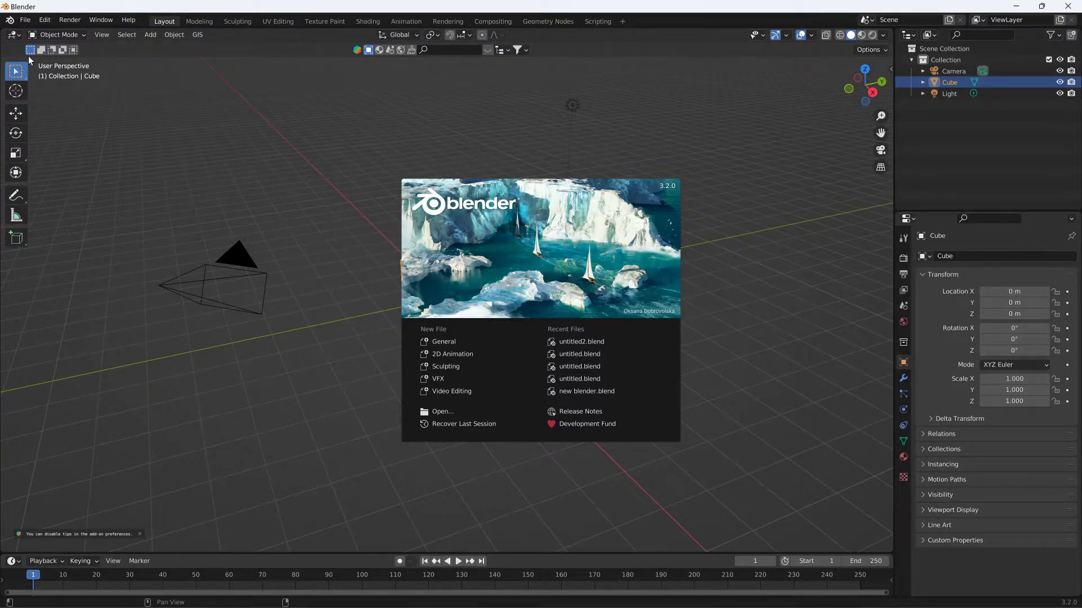
- Open the file untitled2.blend from the B_Heavy folder
click(25, 20)
click(25, 20)
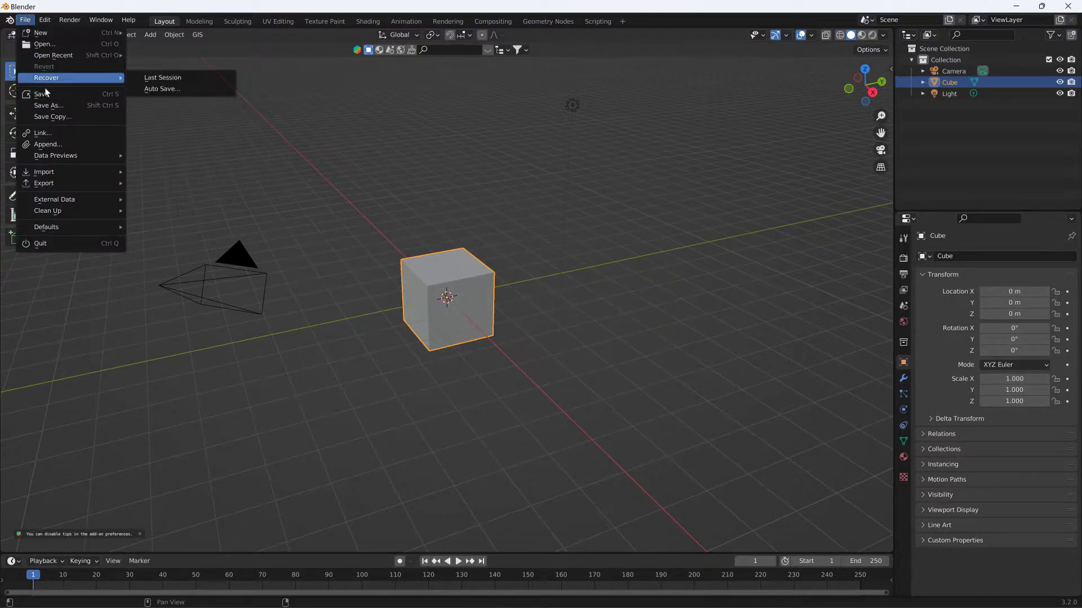
click(45, 44)
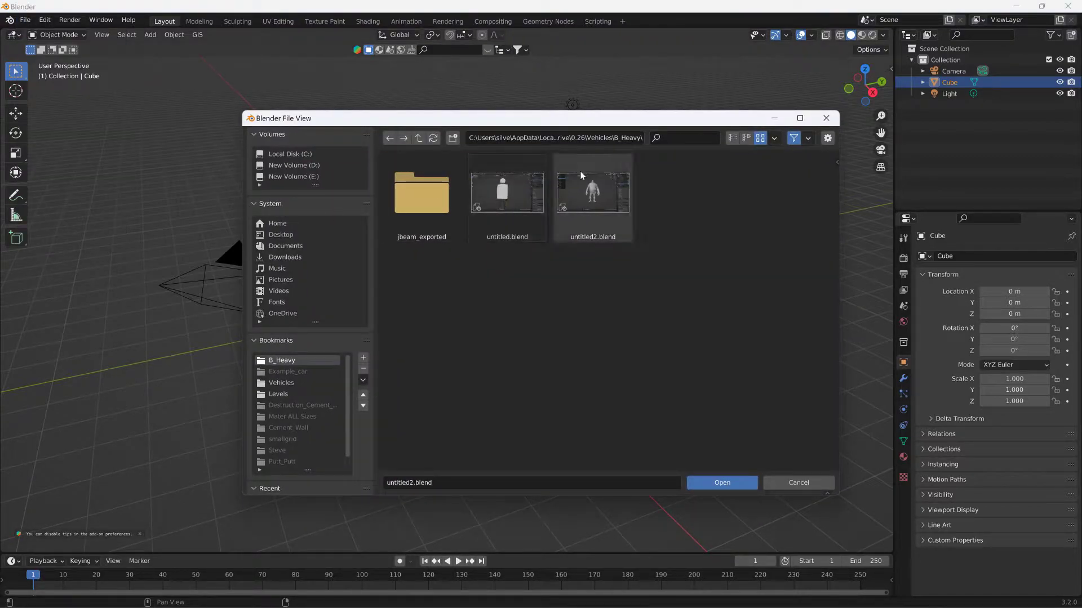
click(576, 194)
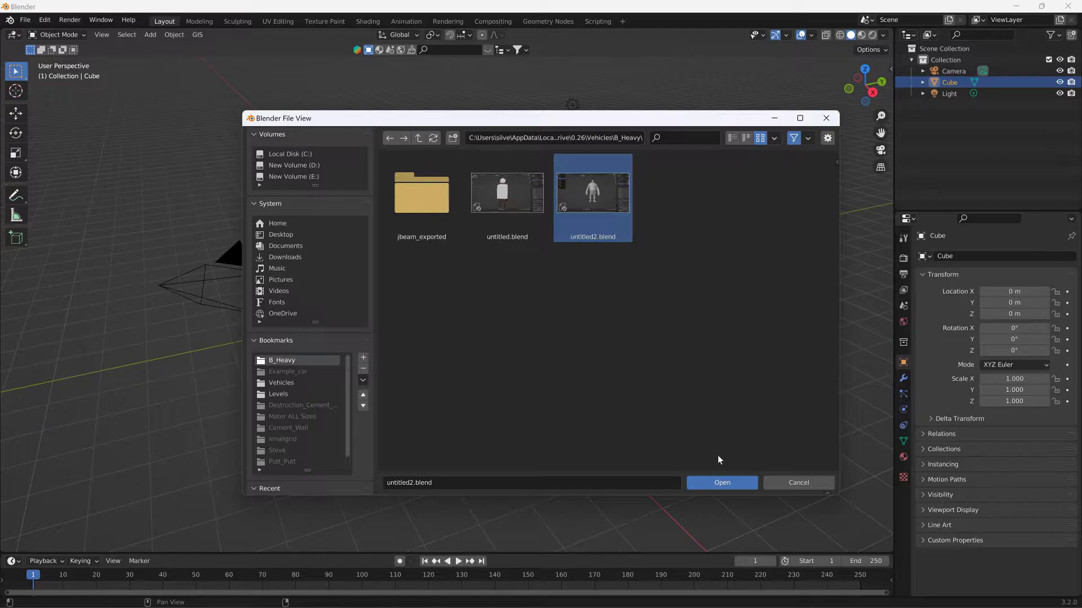
click(715, 483)
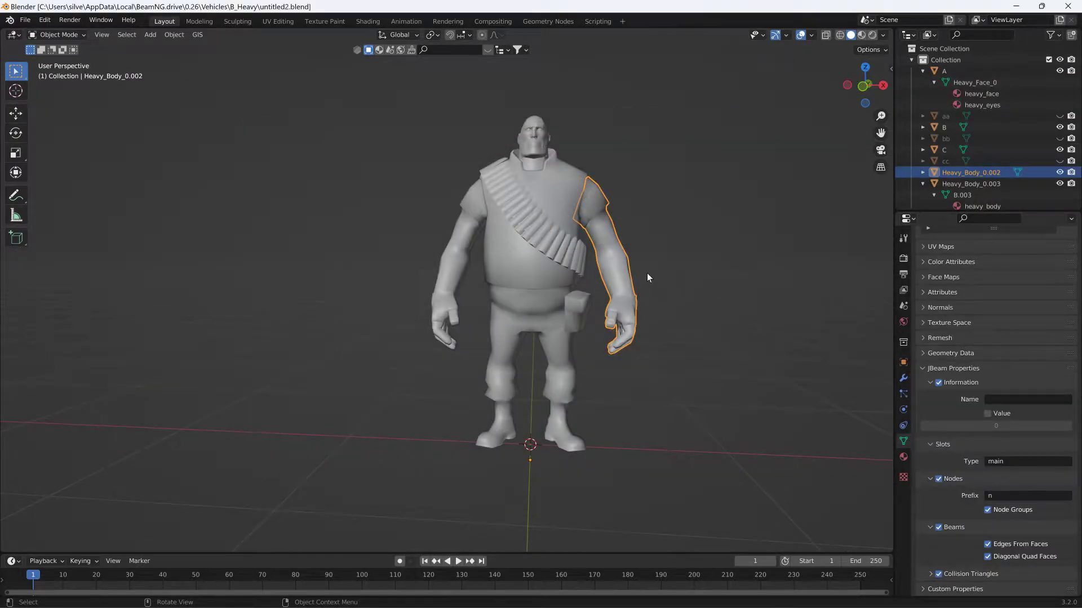
- Select the character's left arm object and rename it D1
click(601, 233)
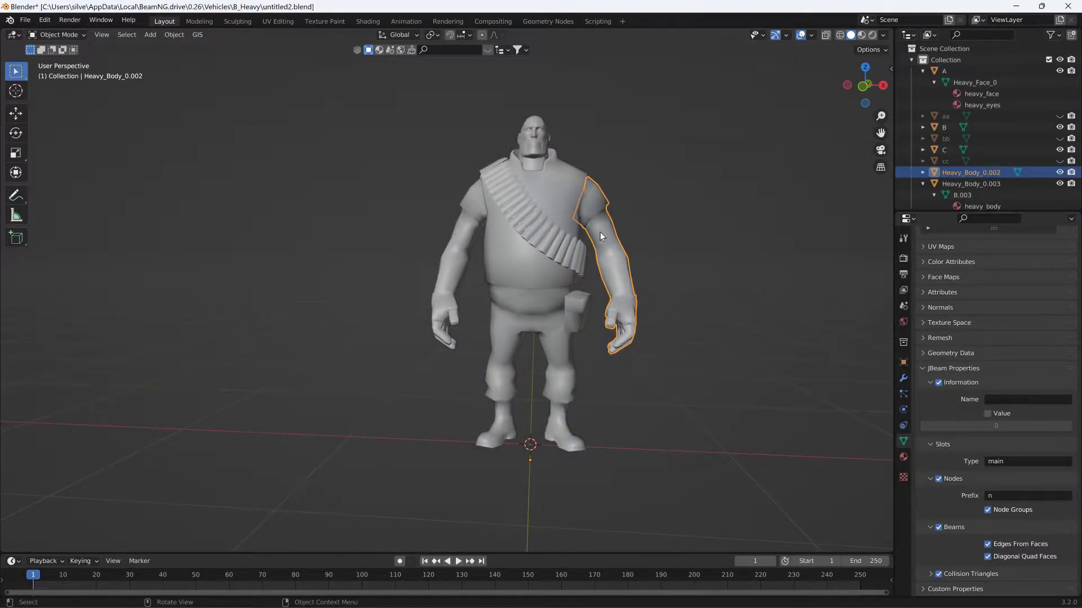
click(672, 139)
middle_drag(672, 140, 673, 163)
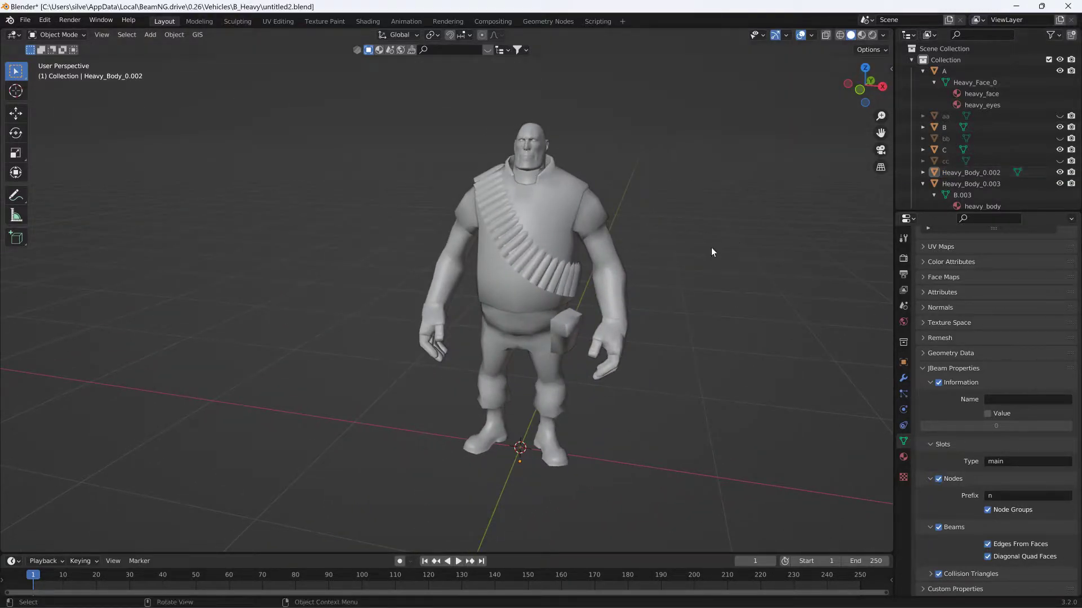
click(617, 280)
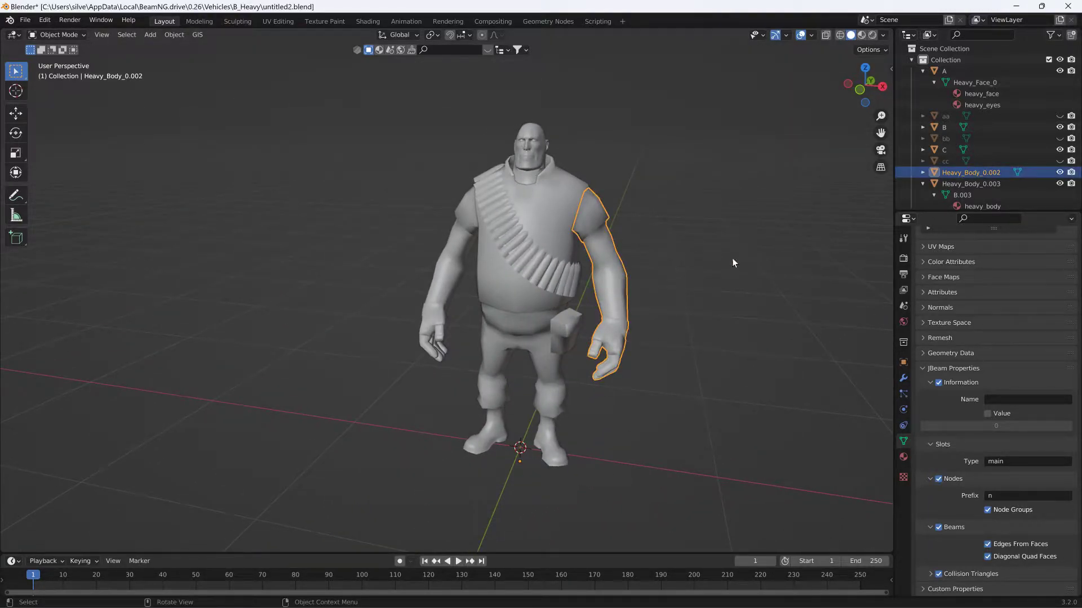
double_click(965, 171)
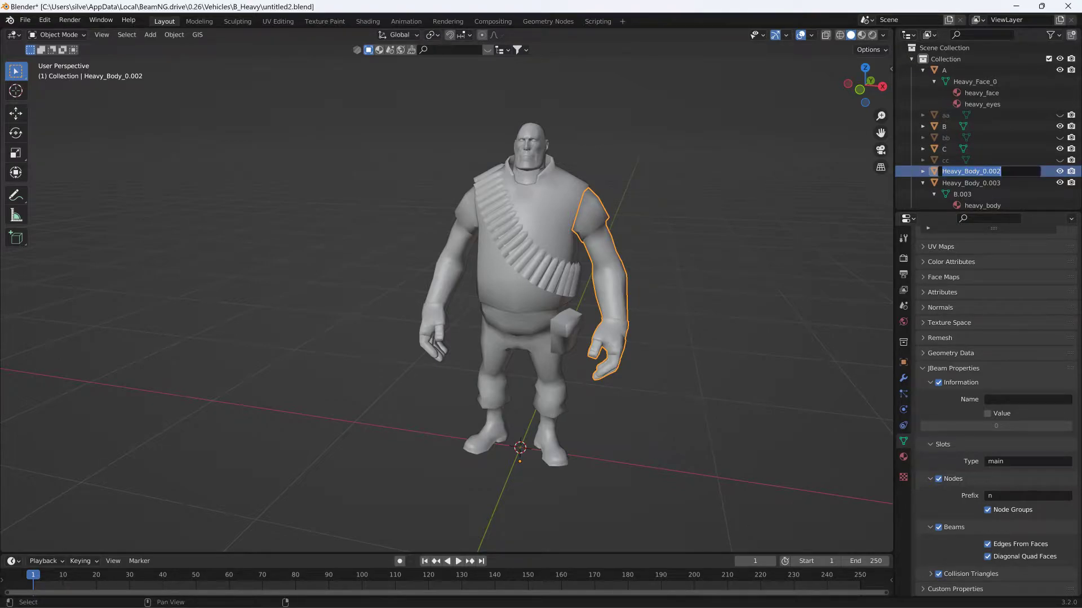
text(D)
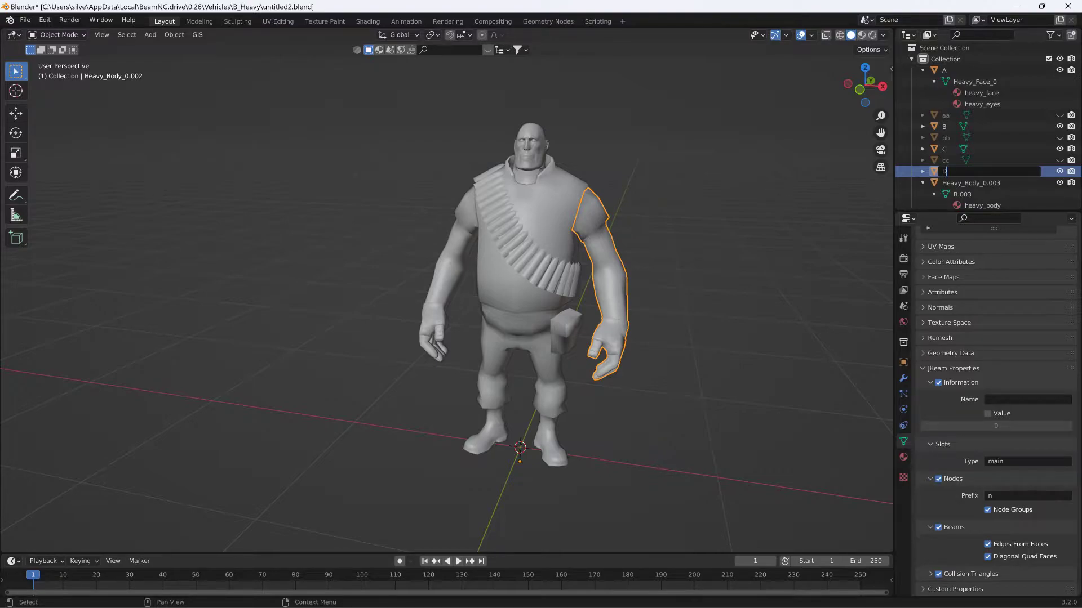
text(1)
key(Return)
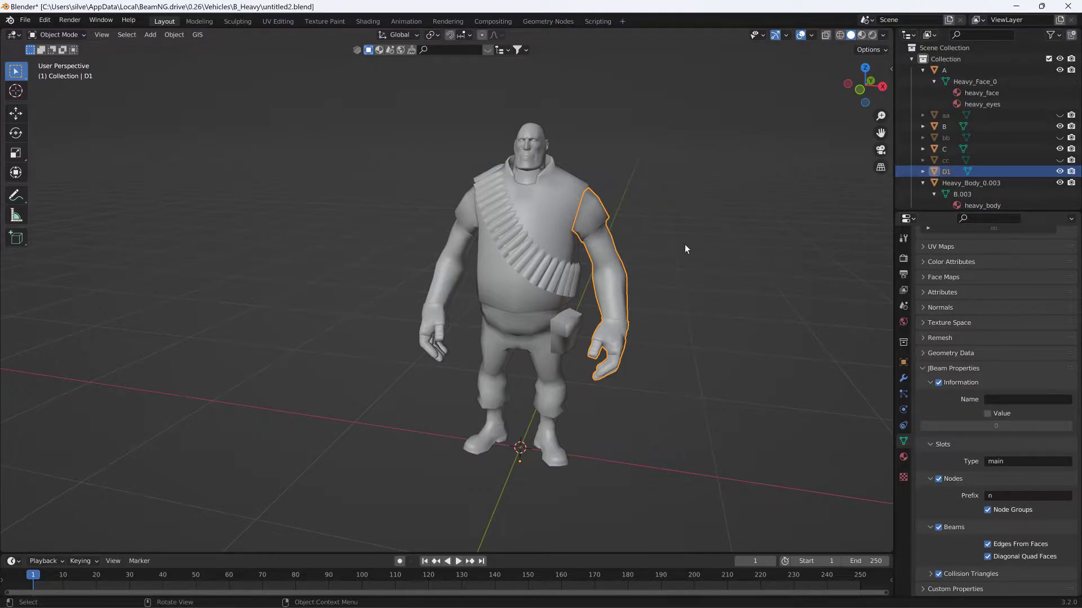
- Duplicate the left arm D1 in place and hide the duplicate
middle_drag(764, 254, 577, 254)
scroll(667, 235, up, 4)
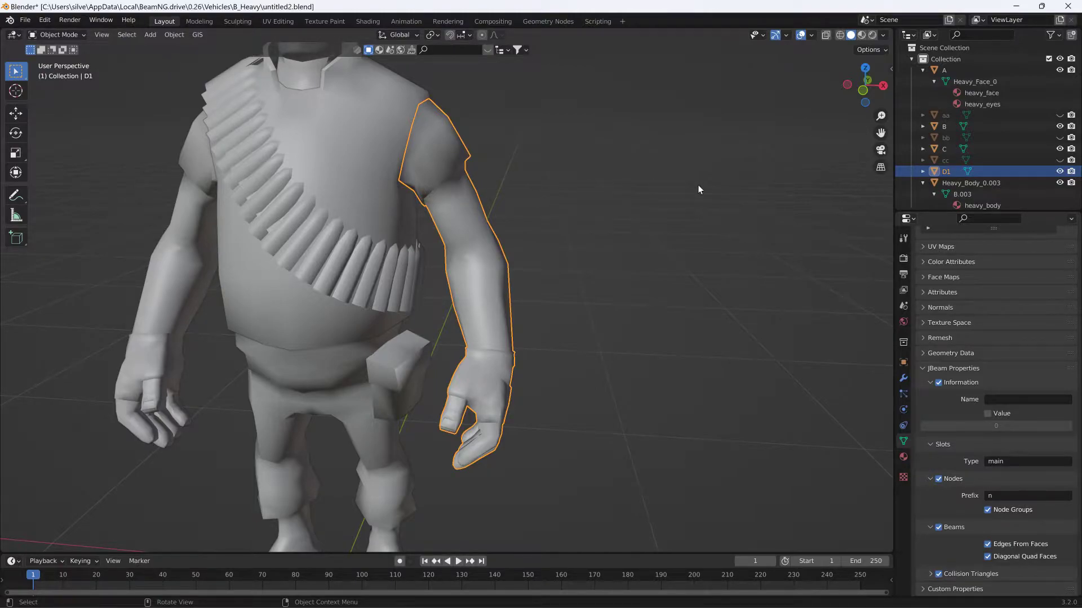
key(shift+d)
right_click(510, 243)
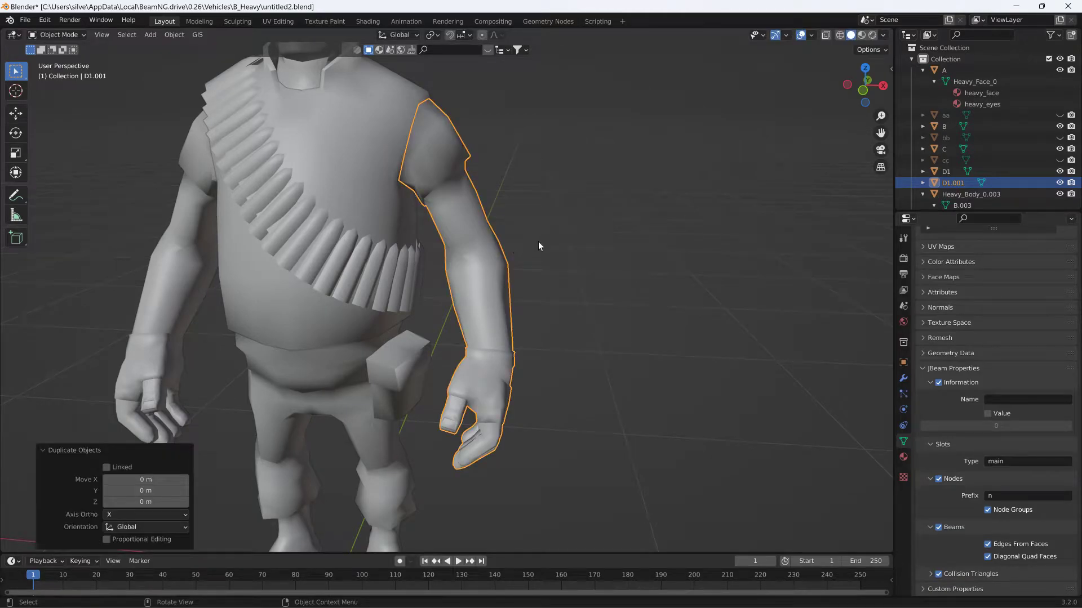
click(1055, 184)
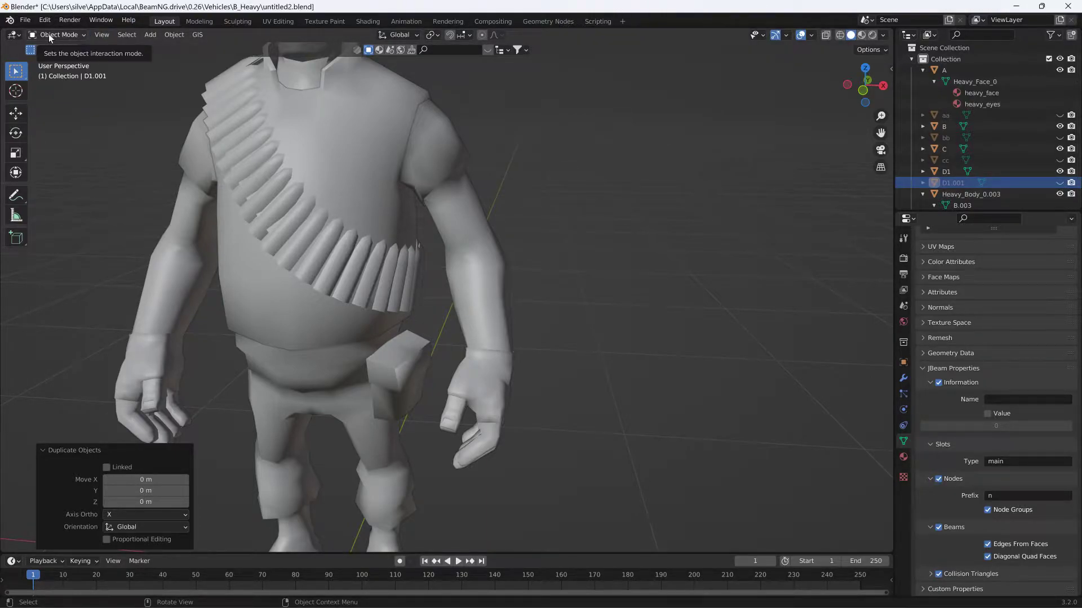
- Add a cube mesh, scale it down to about 0.46, and move it over to the left hand
click(149, 35)
mouse_move(169, 47)
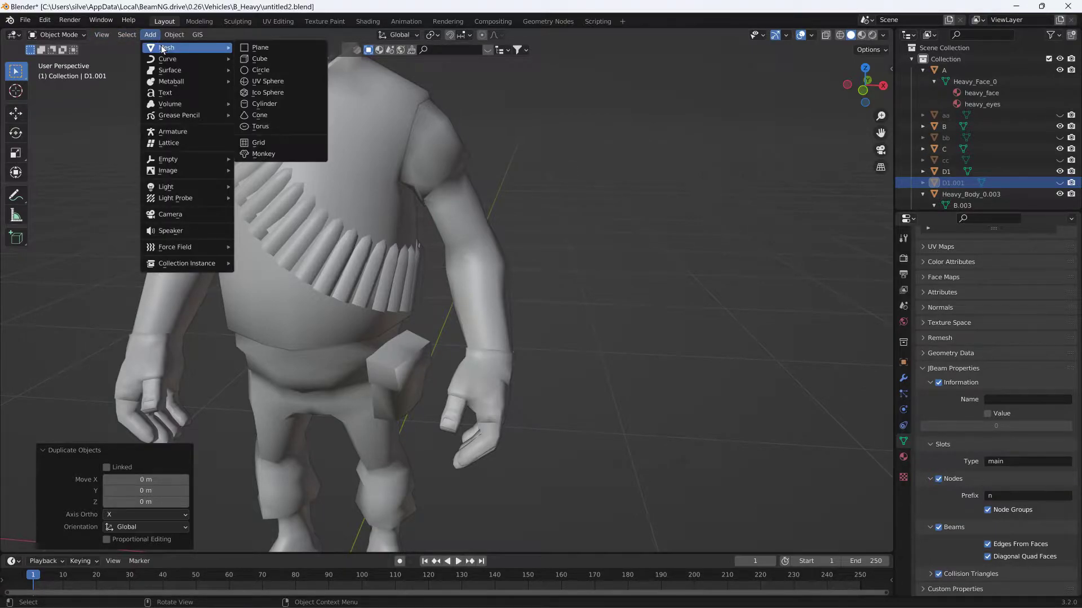
click(276, 60)
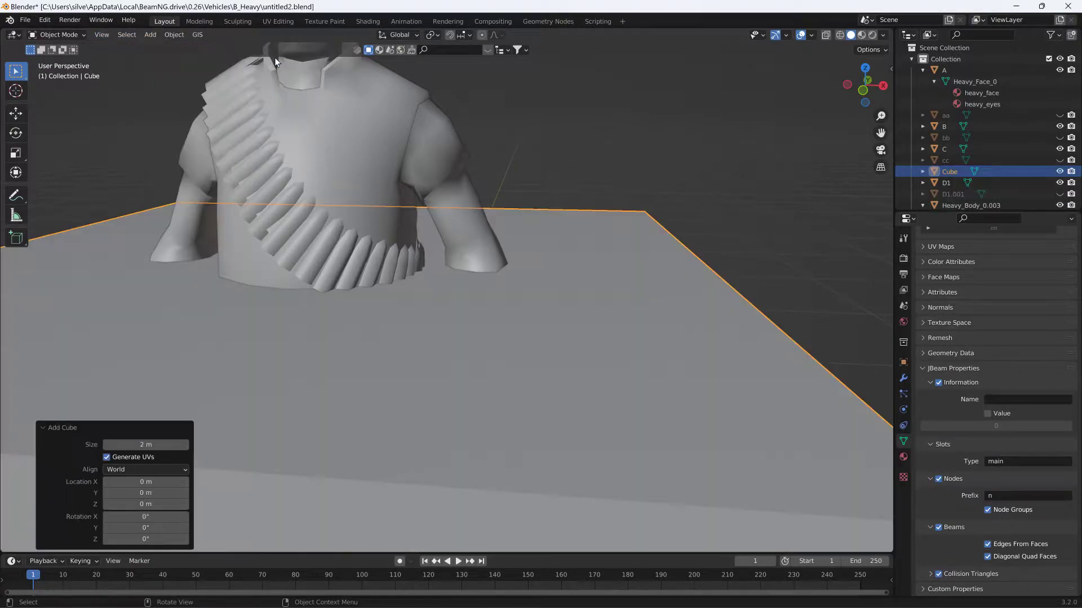
key(s)
click(374, 348)
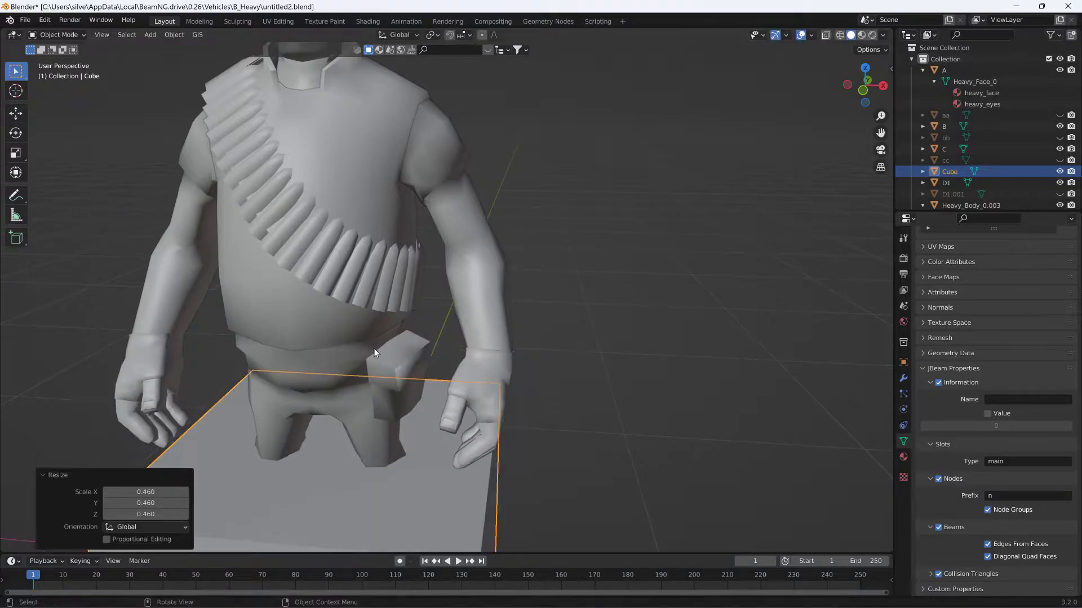
key(g)
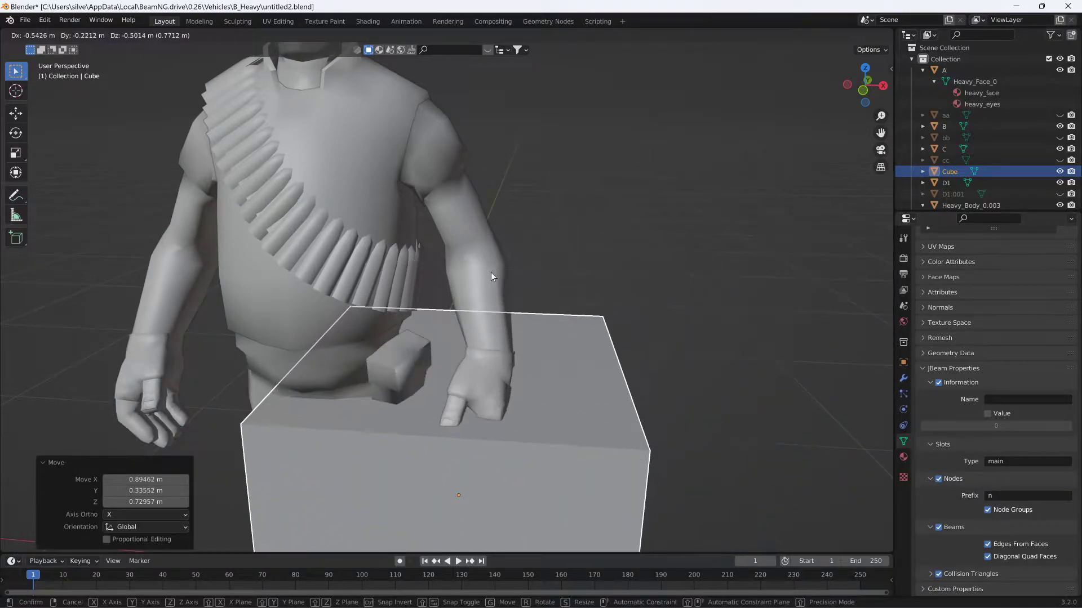
click(513, 248)
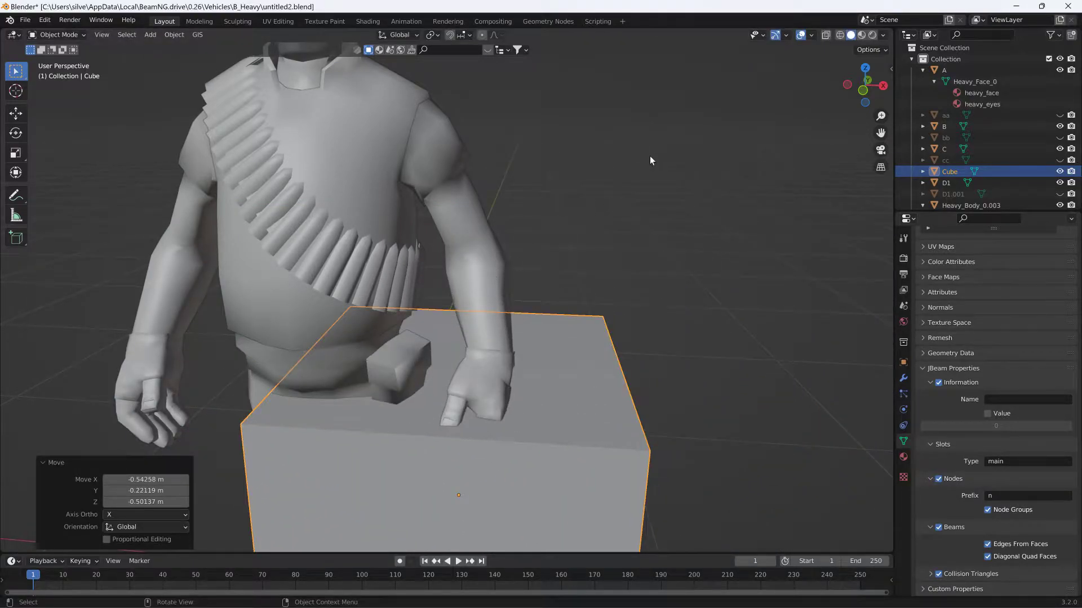
- Set the cube's origin to its geometry
click(171, 34)
mouse_move(198, 63)
click(319, 73)
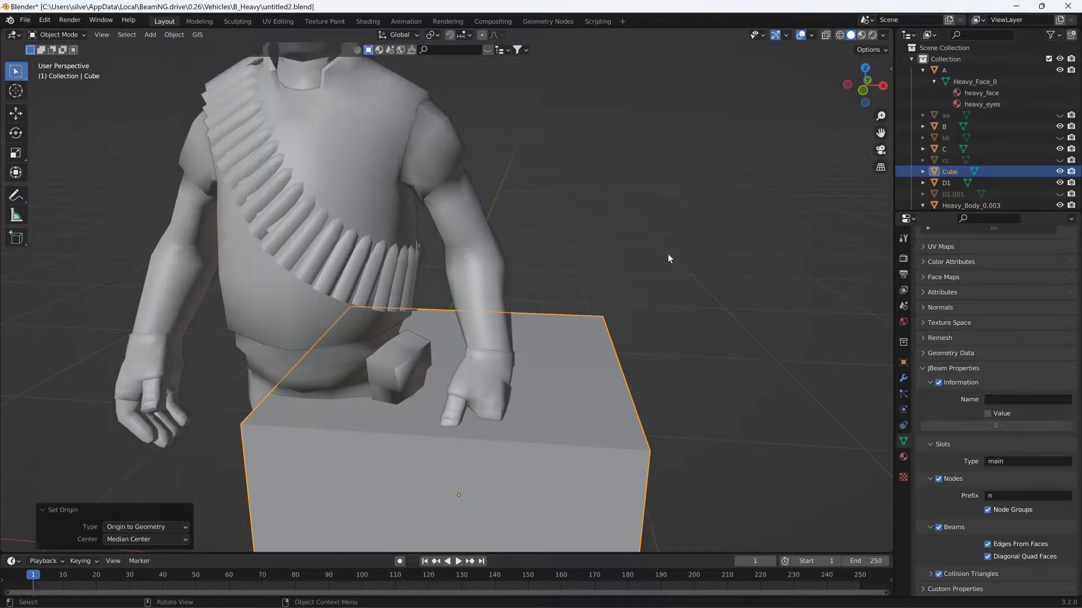
- Scale the cube down to slightly wider than the left forearm and position it around the forearm above the hand
key(s)
click(500, 409)
key(g)
click(574, 194)
middle_drag(574, 194, 515, 215)
scroll(626, 160, up, 2)
key(g)
click(397, 213)
middle_drag(397, 213, 577, 229)
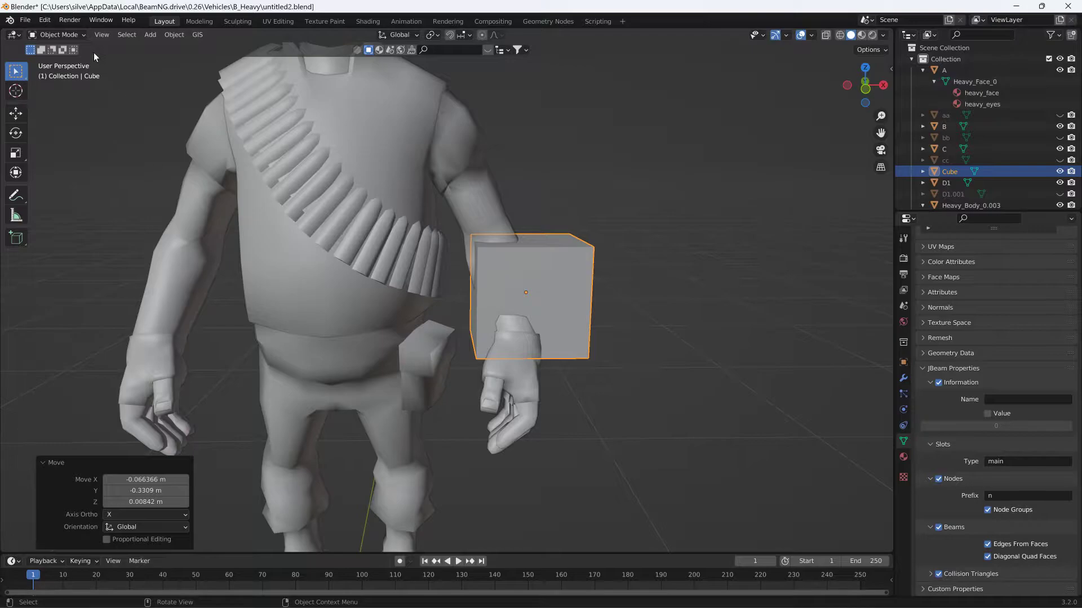
- In Edit Mode, divide the cube with three evenly spaced vertical loop cuts and one horizontal loop cut through the middle
click(66, 36)
click(63, 47)
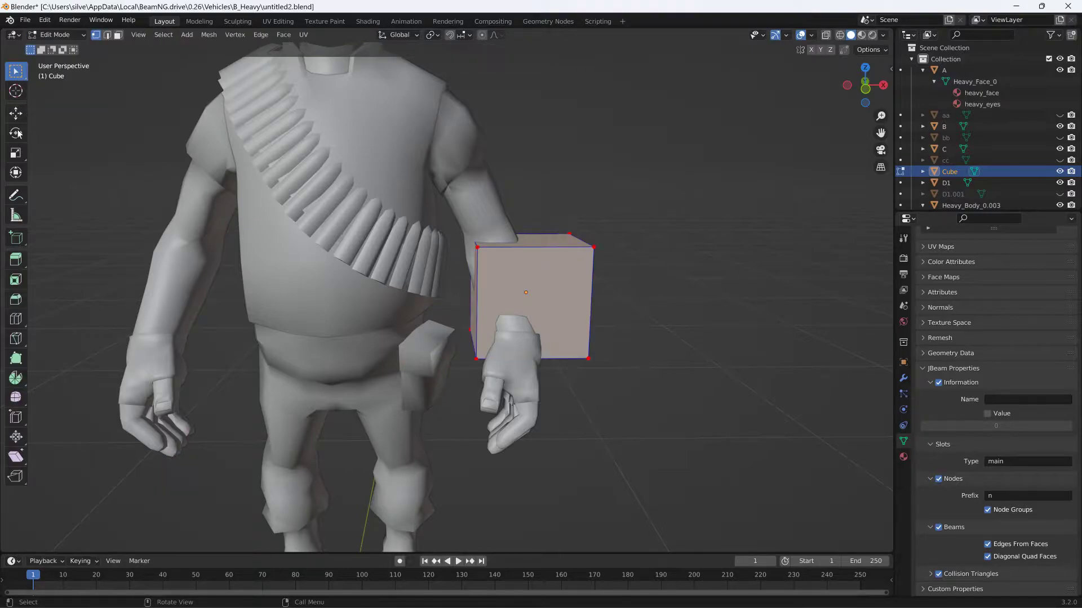
click(16, 319)
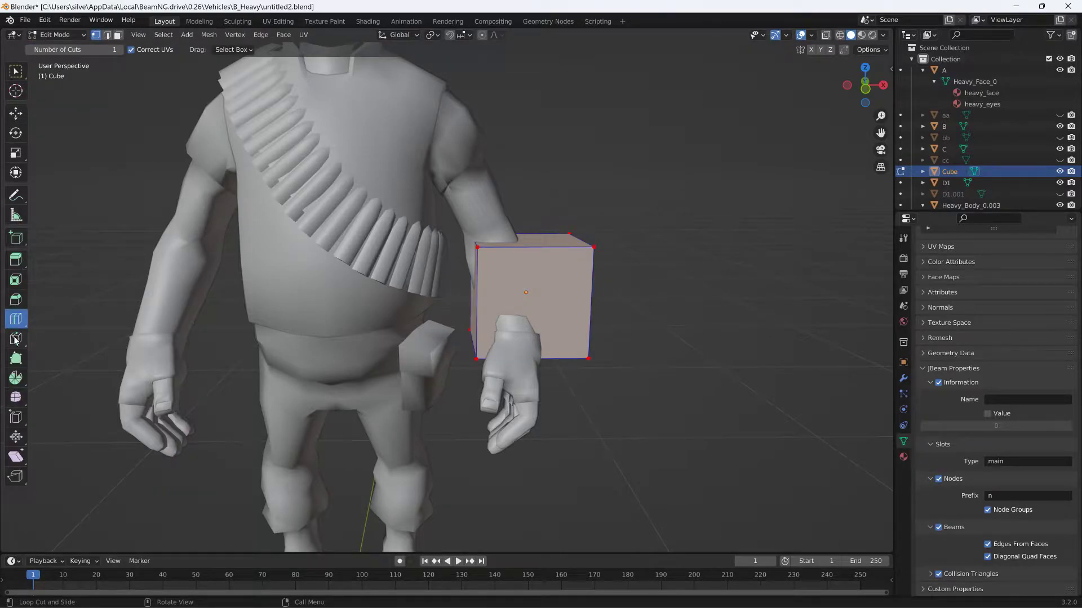
click(525, 245)
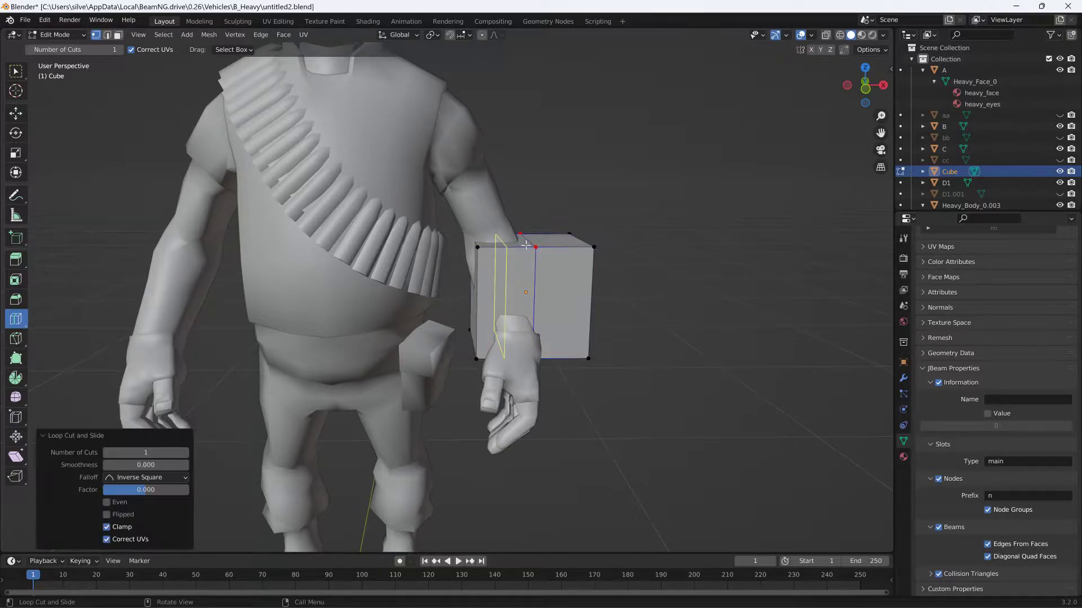
click(518, 250)
click(553, 248)
click(527, 286)
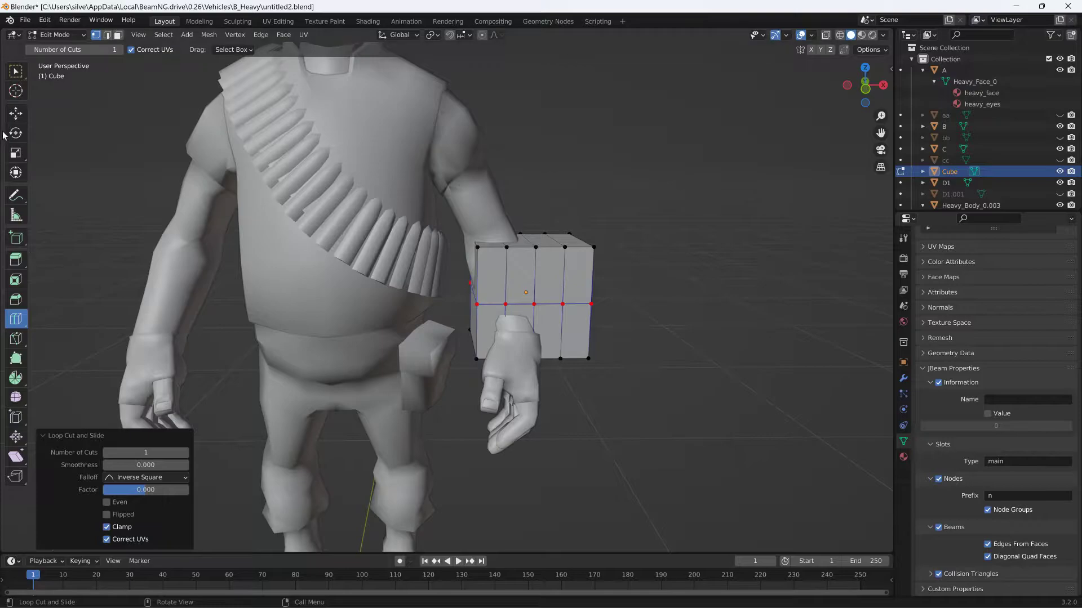
- With X-ray and vertex selection, lower the cube's two top middle vertices about 0.077 m along Z to form a V-notch
click(107, 35)
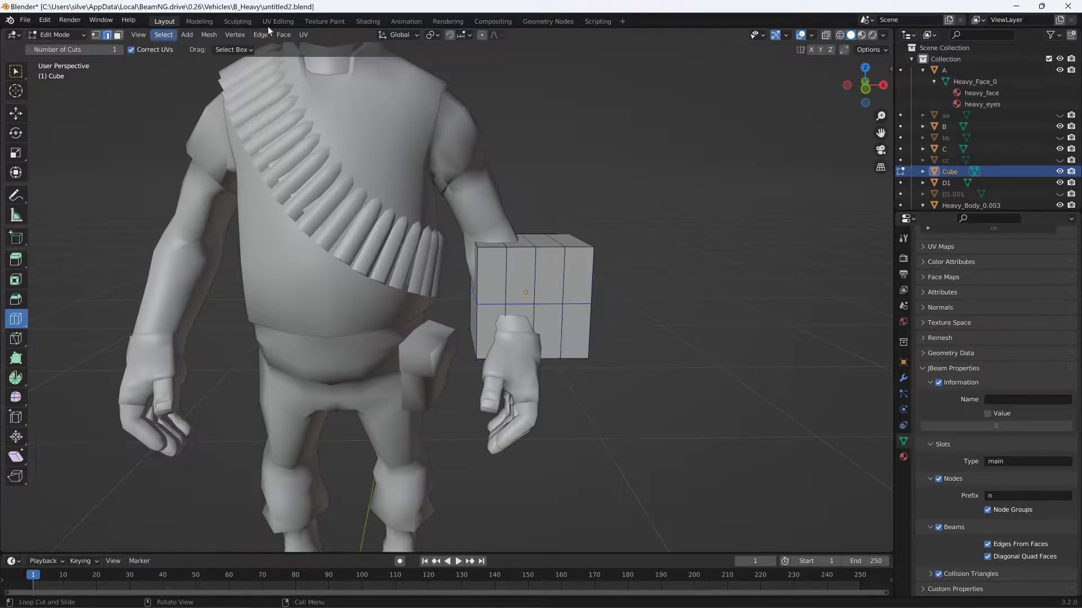
click(832, 36)
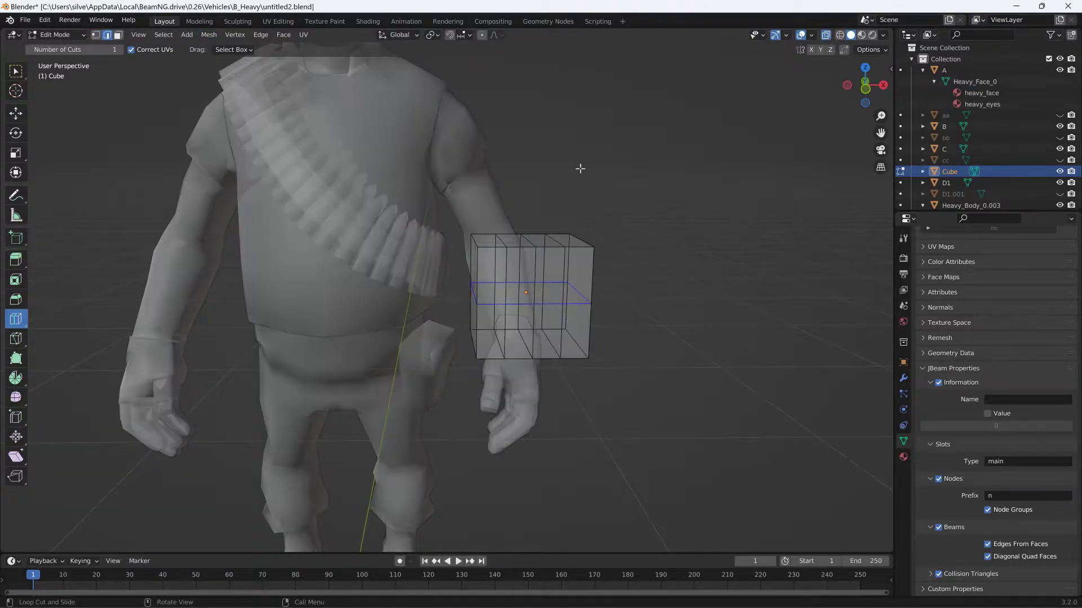
click(11, 79)
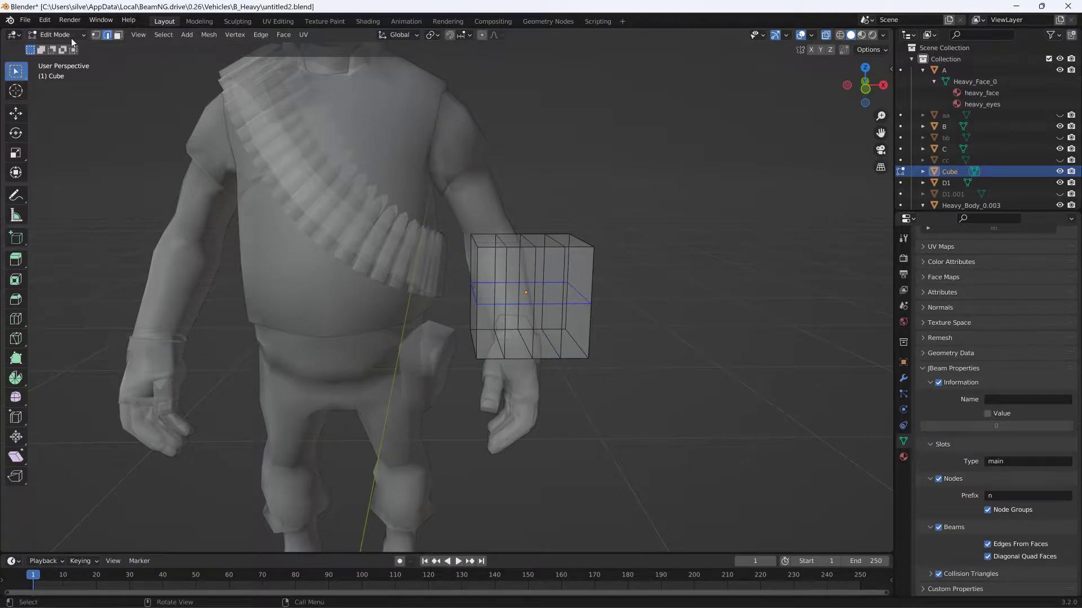
click(96, 35)
middle_drag(507, 197, 481, 200)
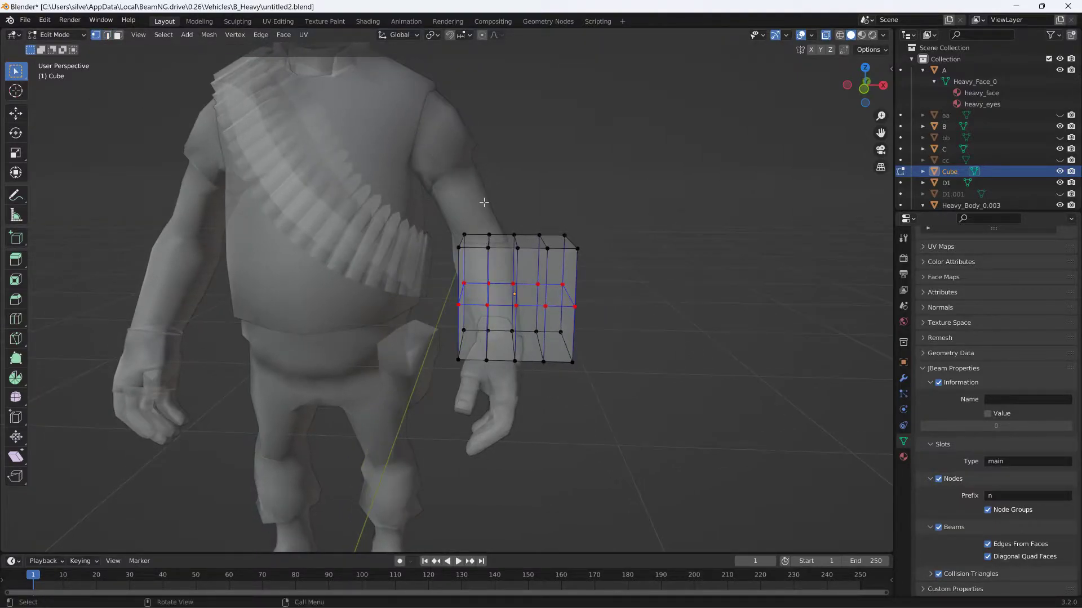
drag(504, 218, 526, 262)
key(g)
key(z)
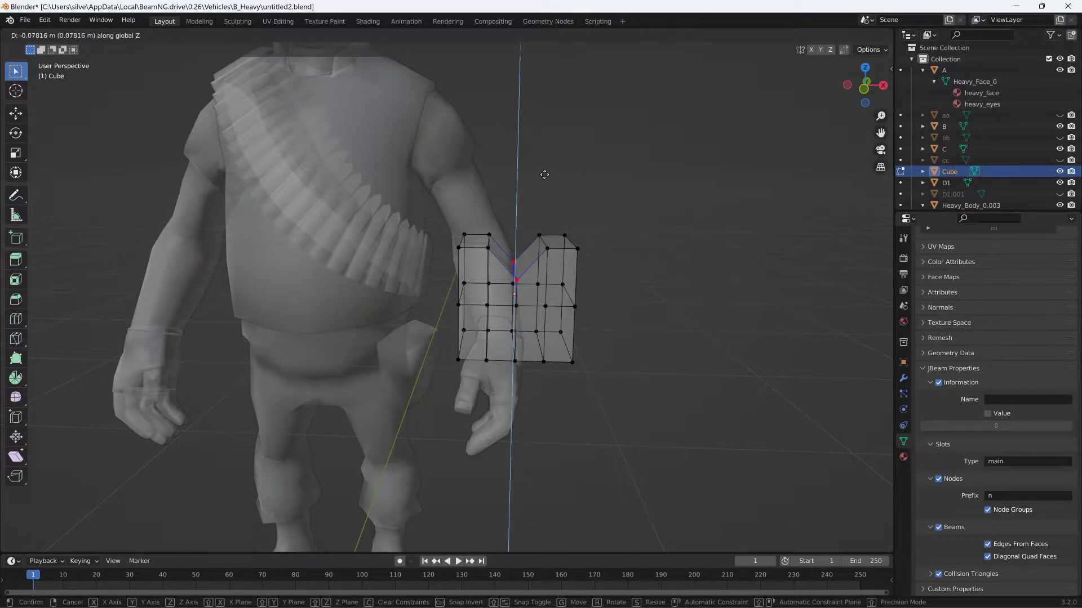
click(543, 175)
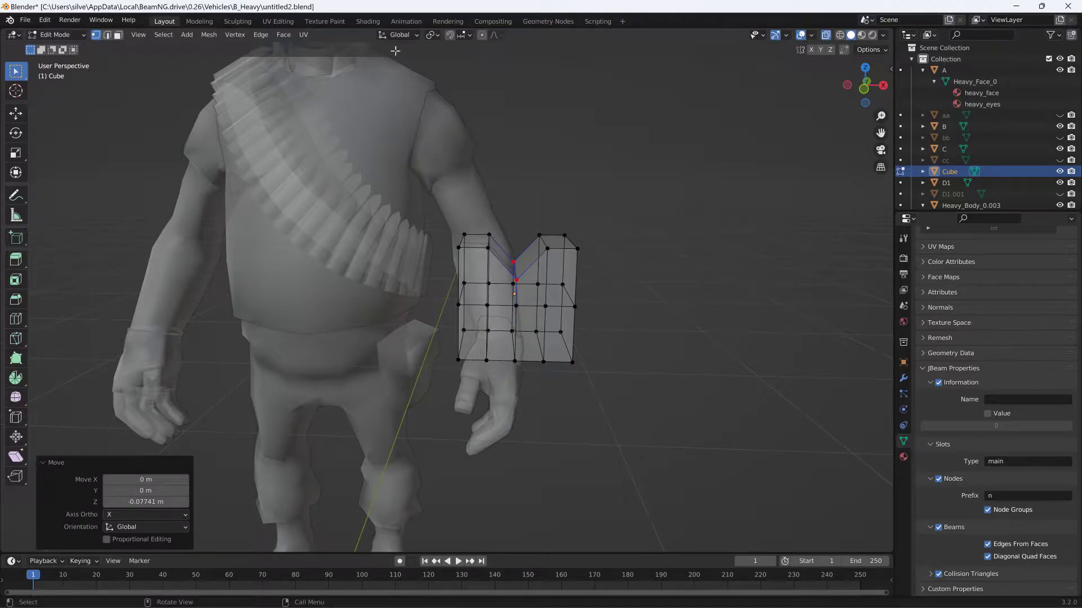
- Enable proportional editing and lower the notch vertices about 0.015 m further along Z with a proportional size of about 0.102
click(482, 35)
key(g)
scroll(503, 259, up, 15)
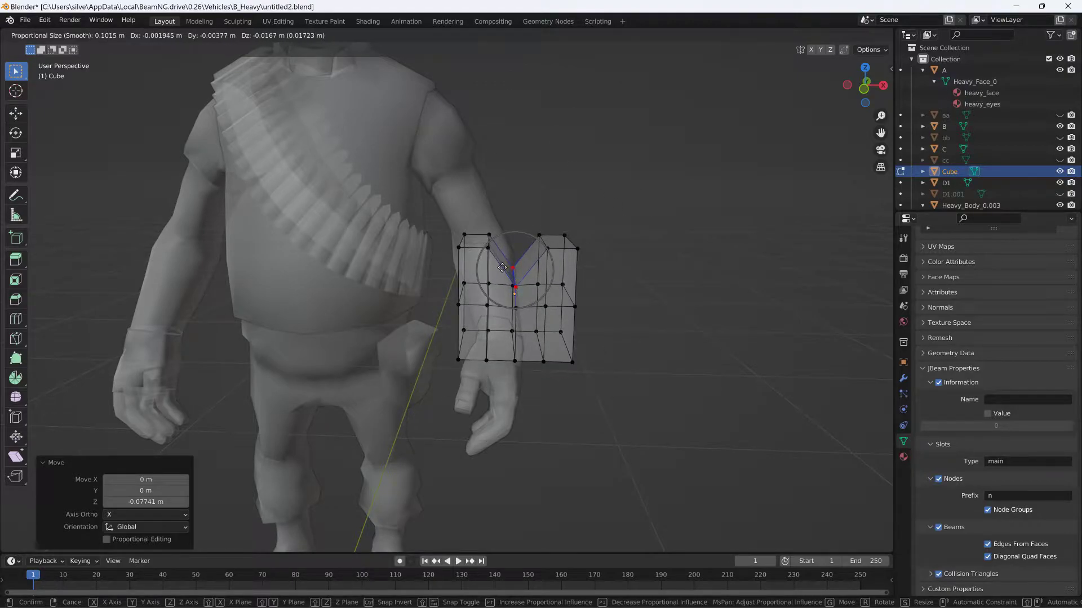
key(z)
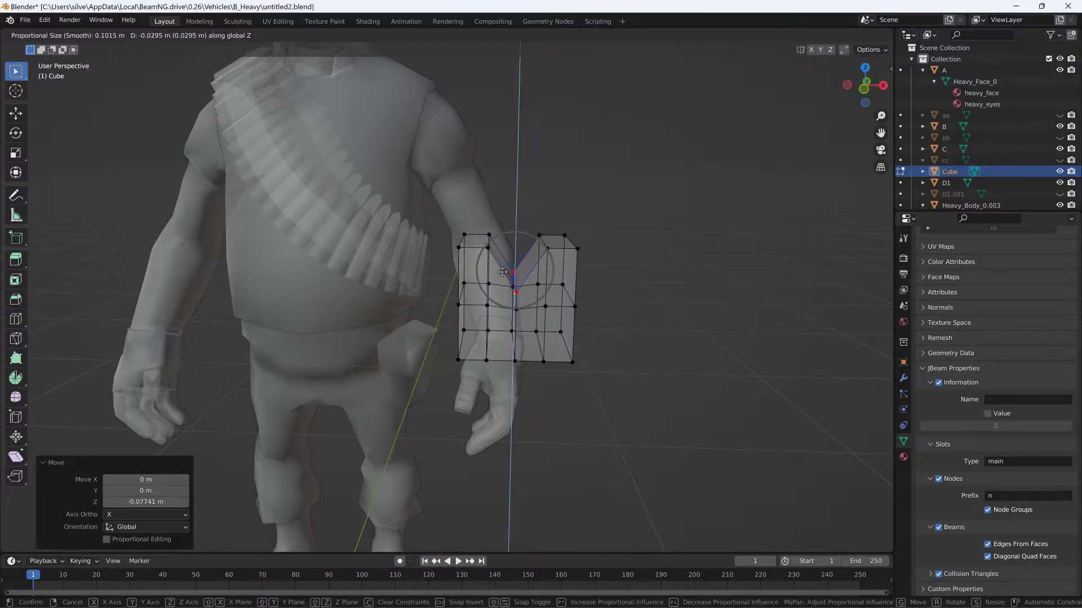
click(502, 266)
middle_drag(580, 258, 518, 255)
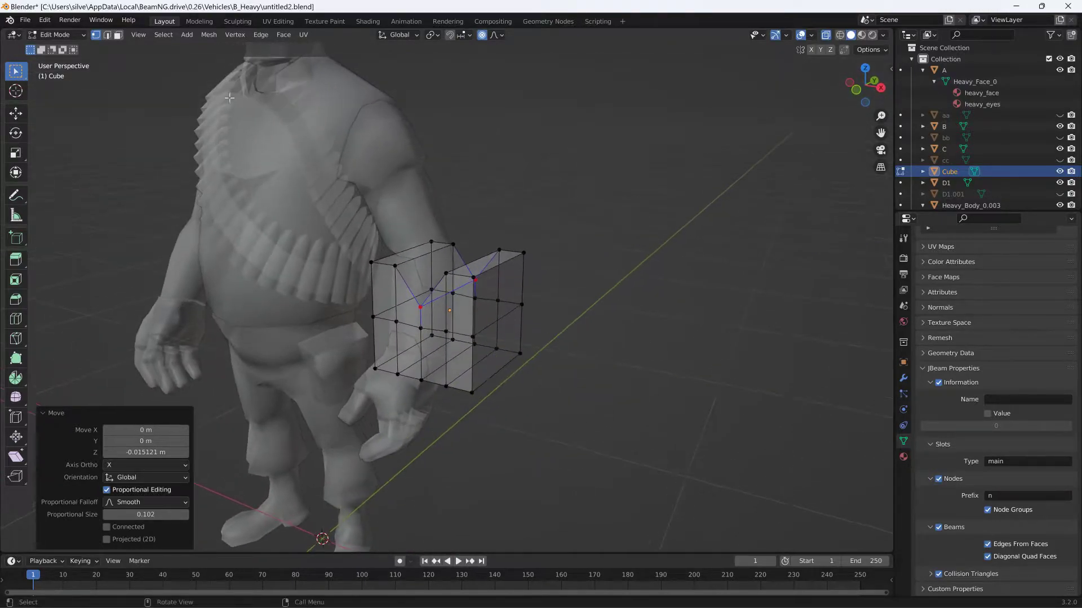
- Turn off X-ray, return to Object Mode, and move the notched cube closer around the left forearm
click(826, 35)
middle_drag(507, 169, 407, 124)
click(79, 36)
click(73, 46)
middle_drag(438, 165, 462, 170)
key(g)
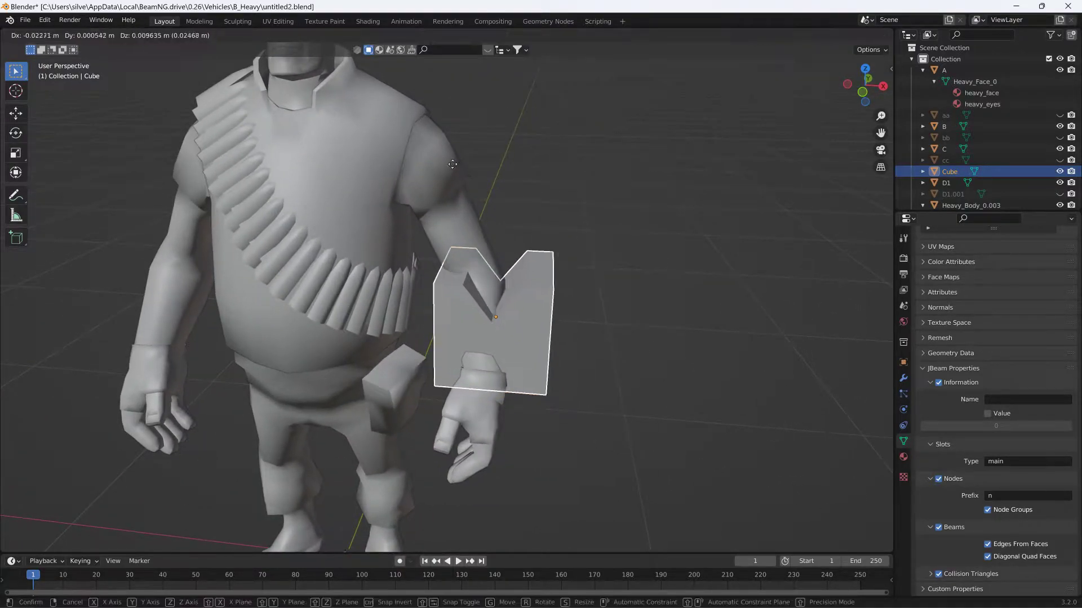
click(425, 146)
- Rotate the notched cube to match the left forearm's tilt and shift it slightly so it encloses the forearm
middle_drag(475, 165, 739, 221)
key(r)
click(475, 191)
key(g)
click(497, 197)
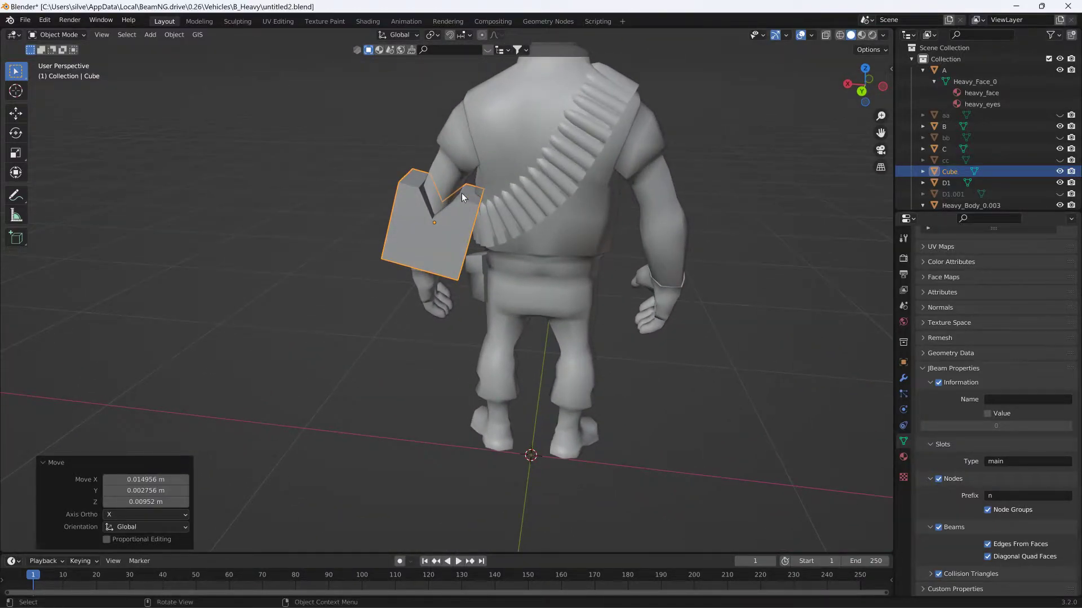
- In Edit Mode with X-ray on, select the top vertices on both sides of the cube's notch and scale them about 1.291 along X
click(59, 34)
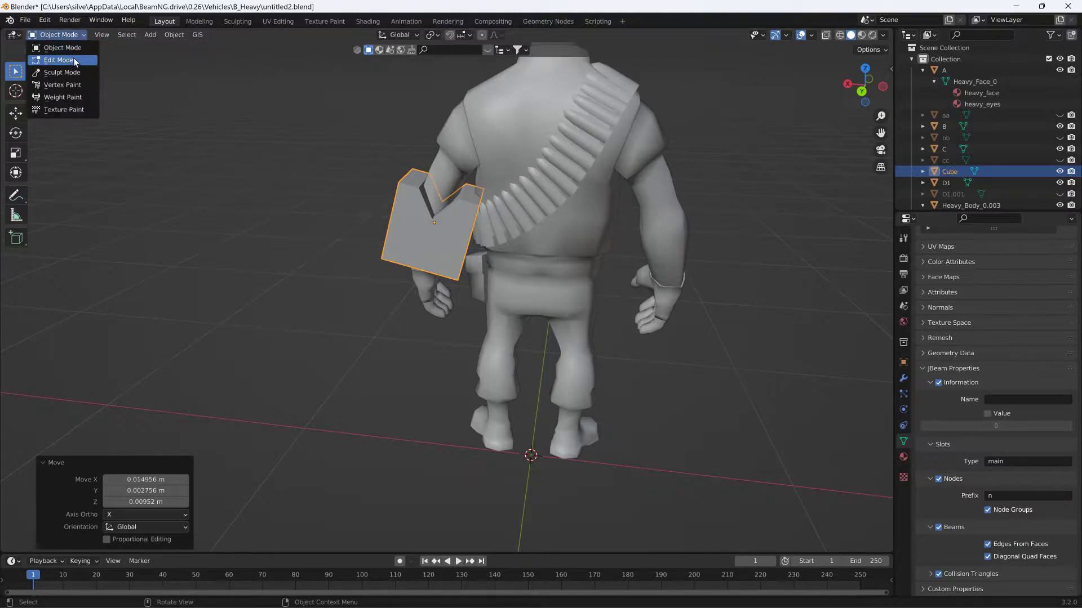
click(56, 54)
mouse_move(357, 152)
middle_down()
mouse_move(383, 140)
mouse_move(358, 148)
middle_up()
drag(358, 147, 485, 217)
middle_drag(485, 217, 499, 198)
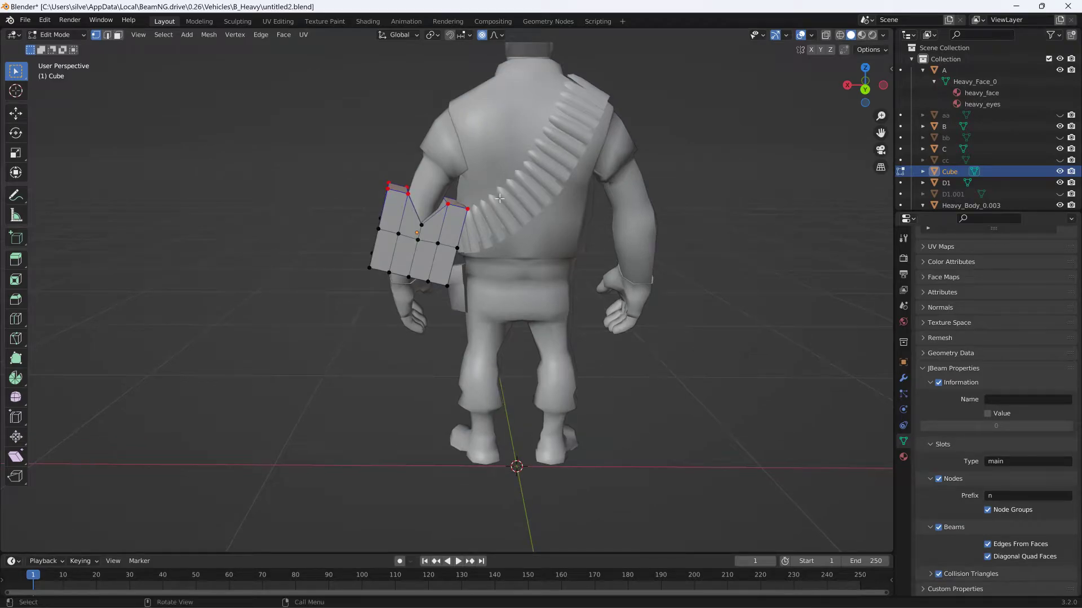
click(826, 36)
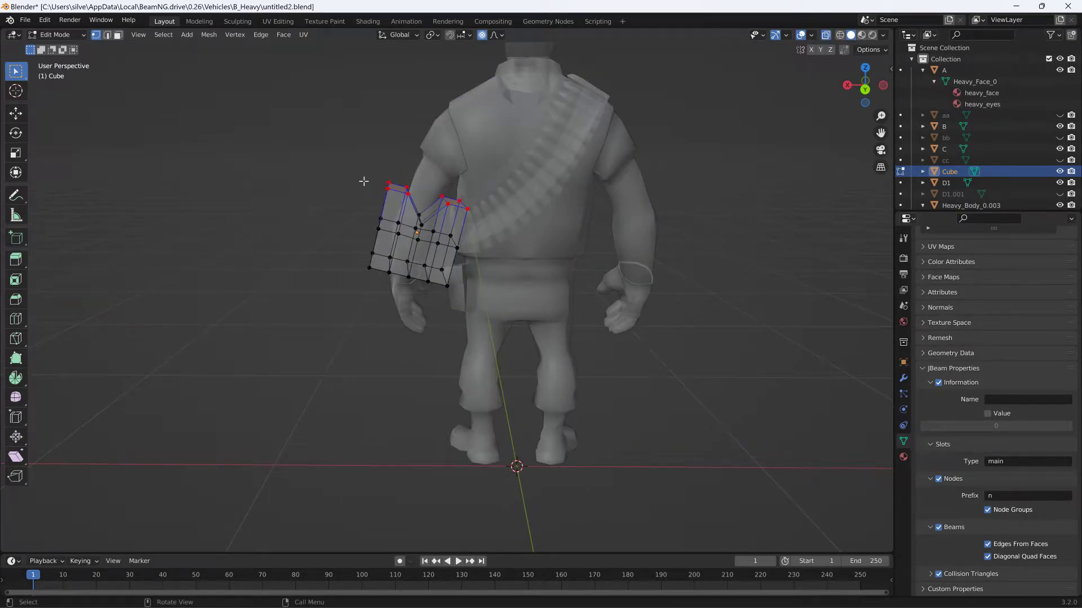
drag(361, 160, 472, 208)
key(s)
key(y)
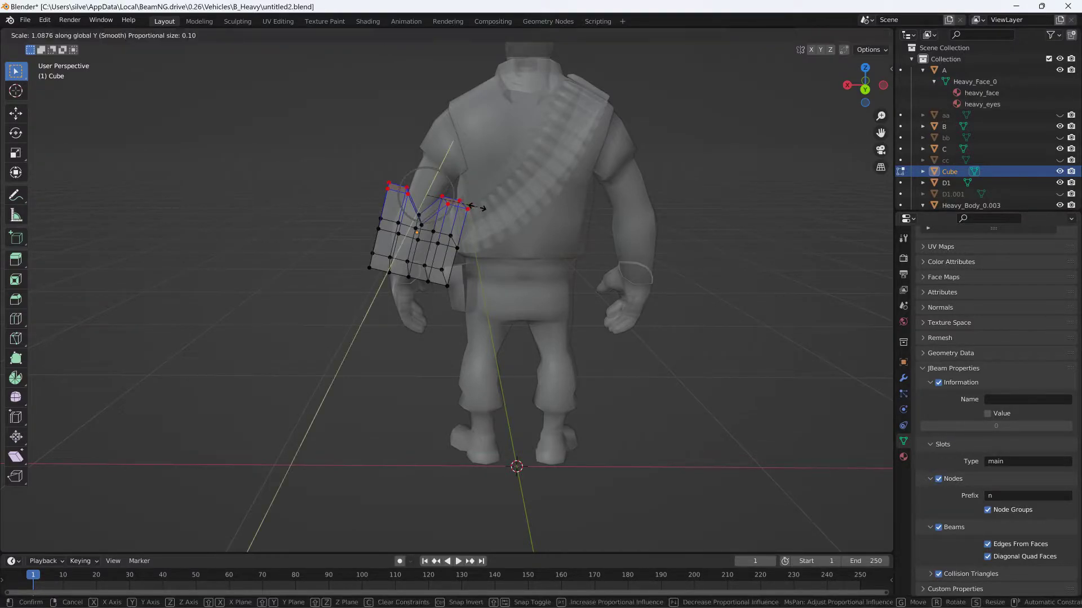
key(x)
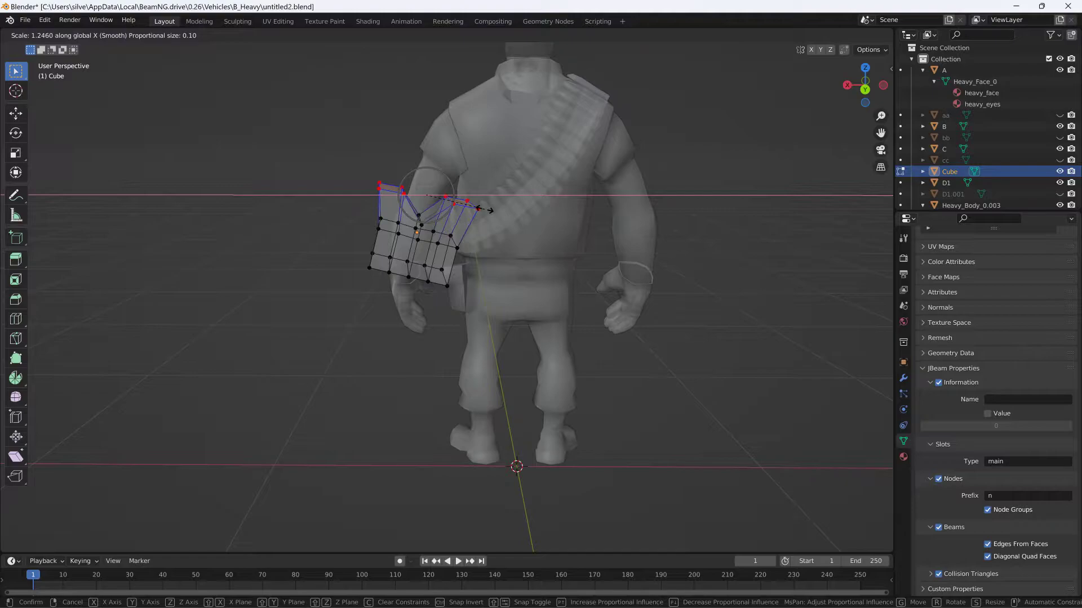
click(485, 209)
middle_drag(485, 210, 703, 225)
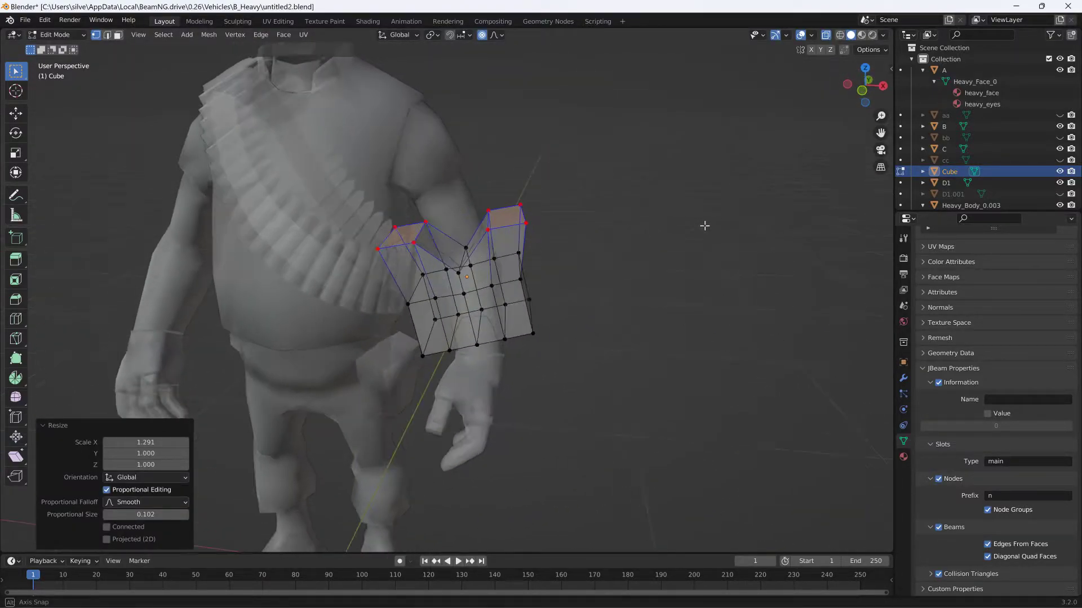
- Return to Object Mode, turn off X-ray, and add a Boolean modifier to the left arm object D1
click(73, 36)
click(76, 51)
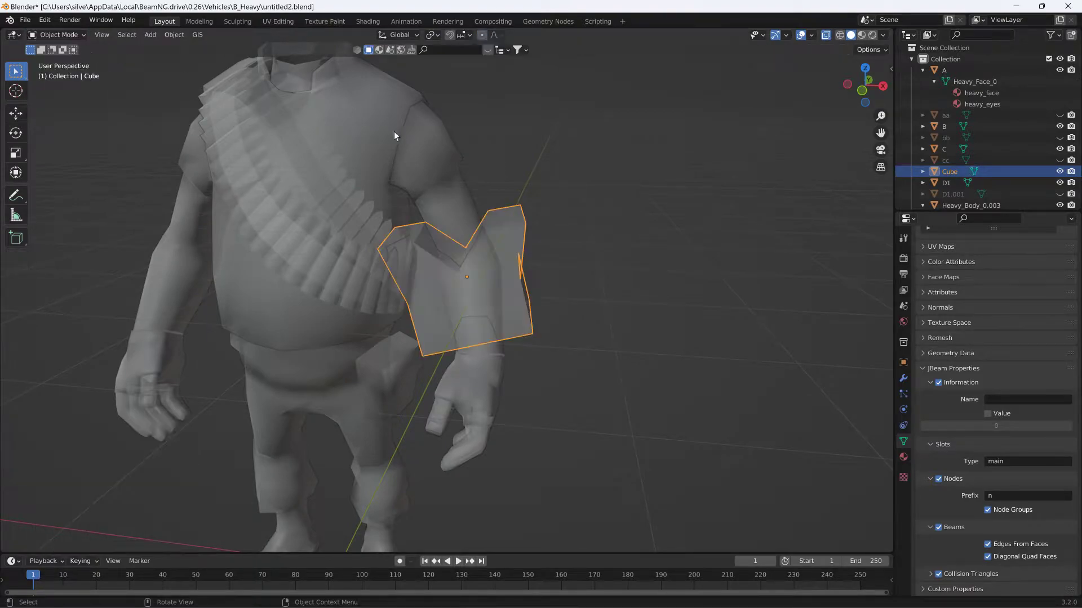
click(827, 35)
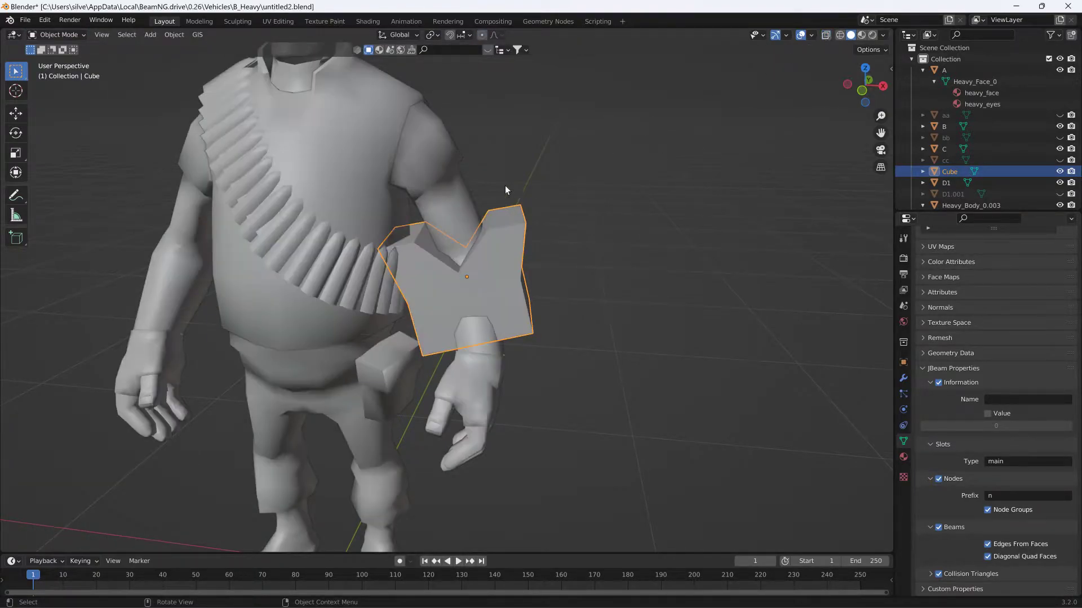
click(454, 188)
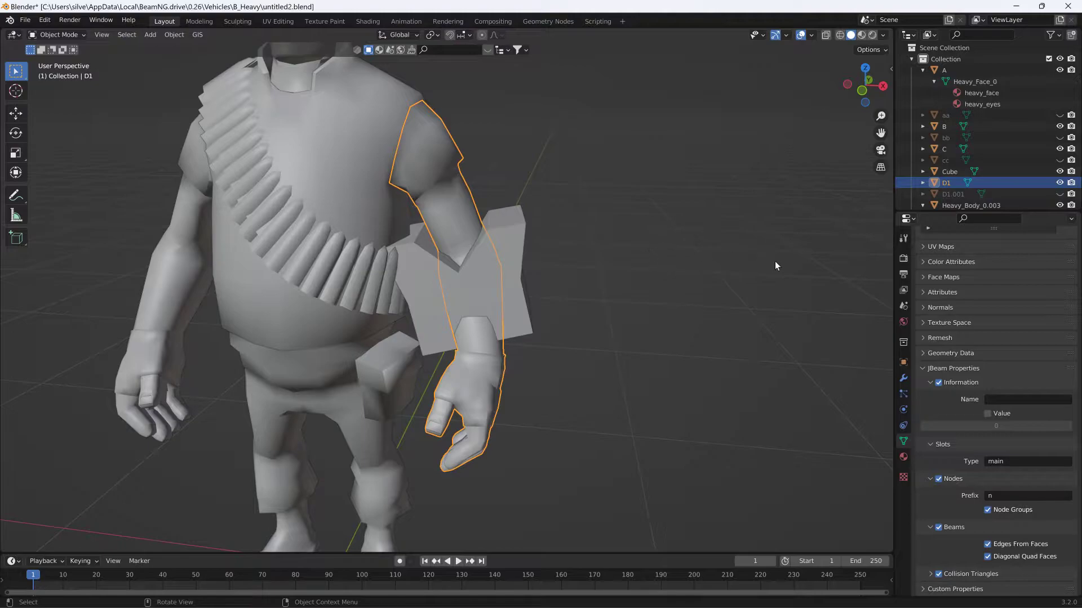
click(903, 378)
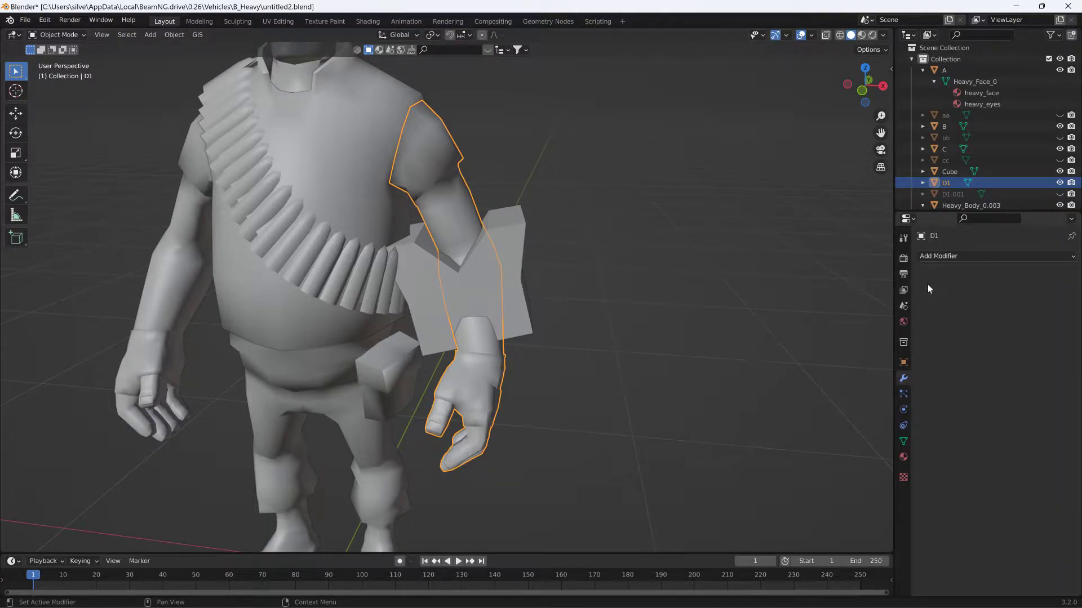
click(960, 260)
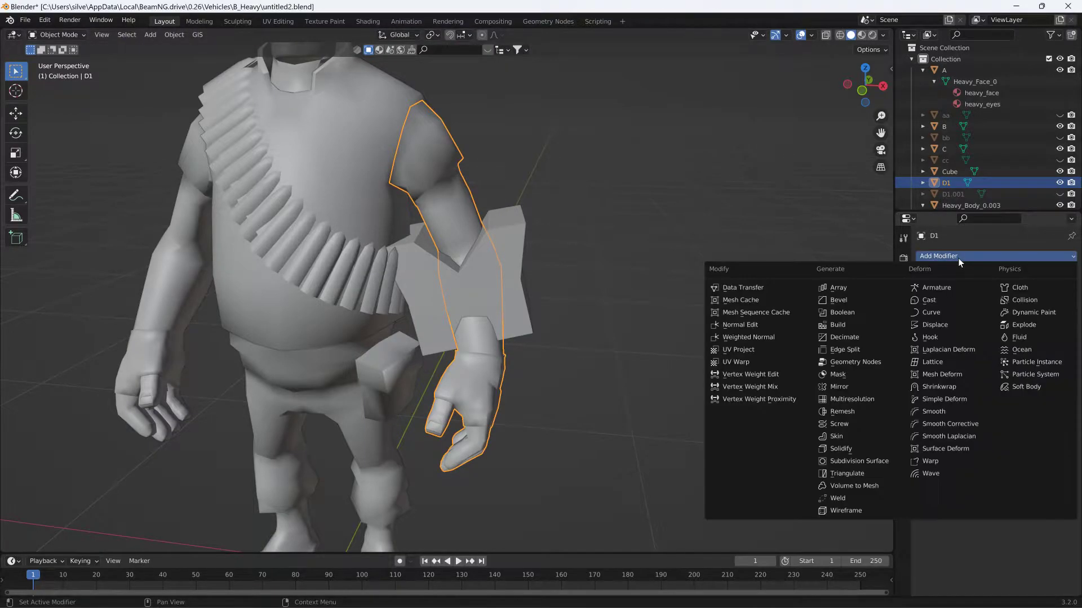
click(854, 312)
- Try the notched cube as the cutting object of the arm's Boolean difference and undo that assignment
click(1056, 320)
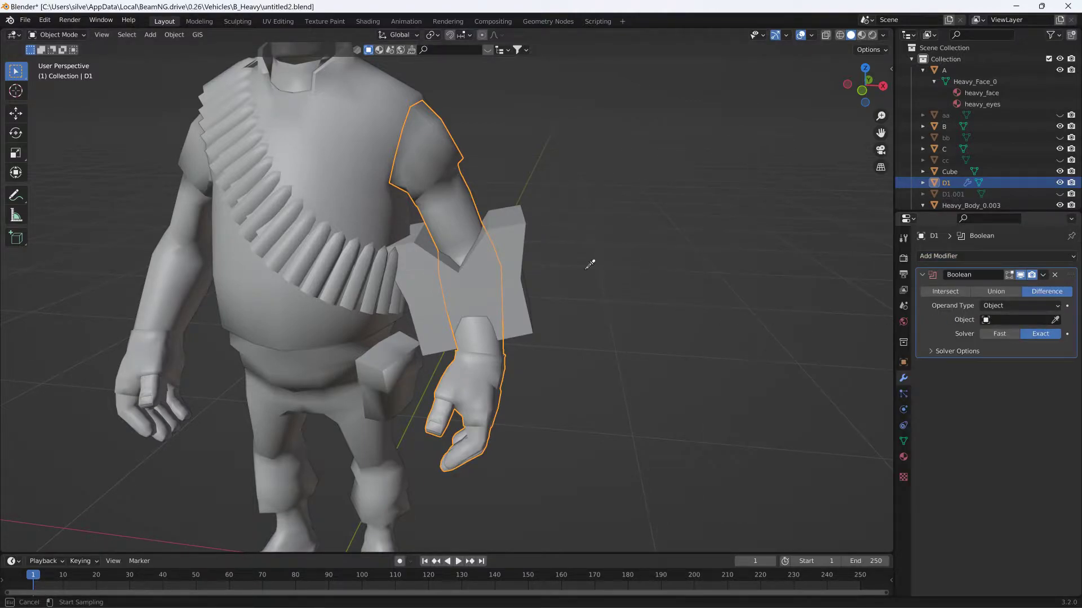
click(511, 237)
middle_drag(512, 236, 616, 247)
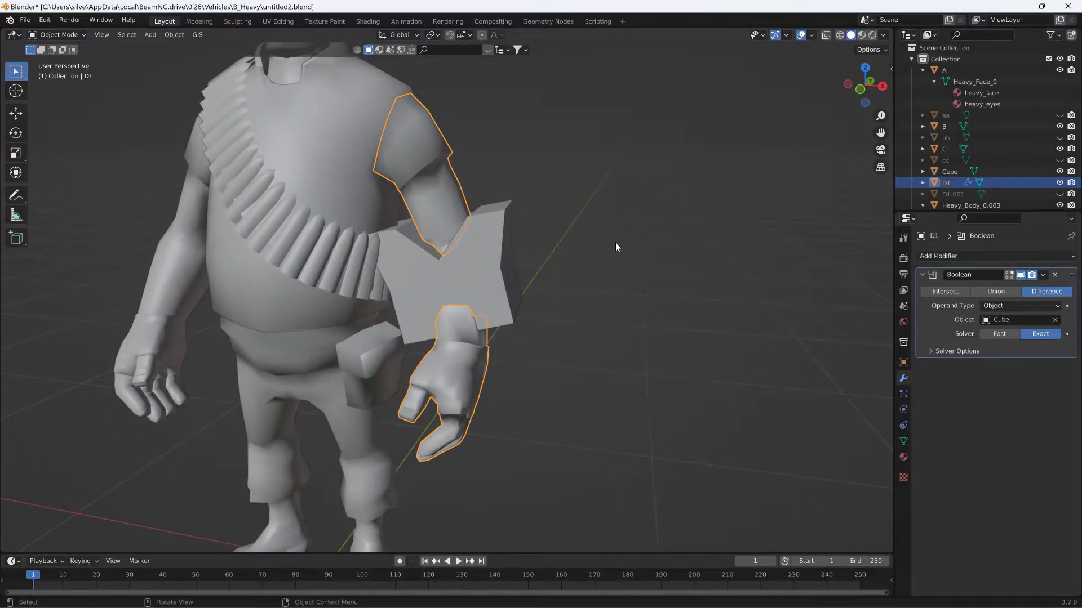
key(ctrl+z)
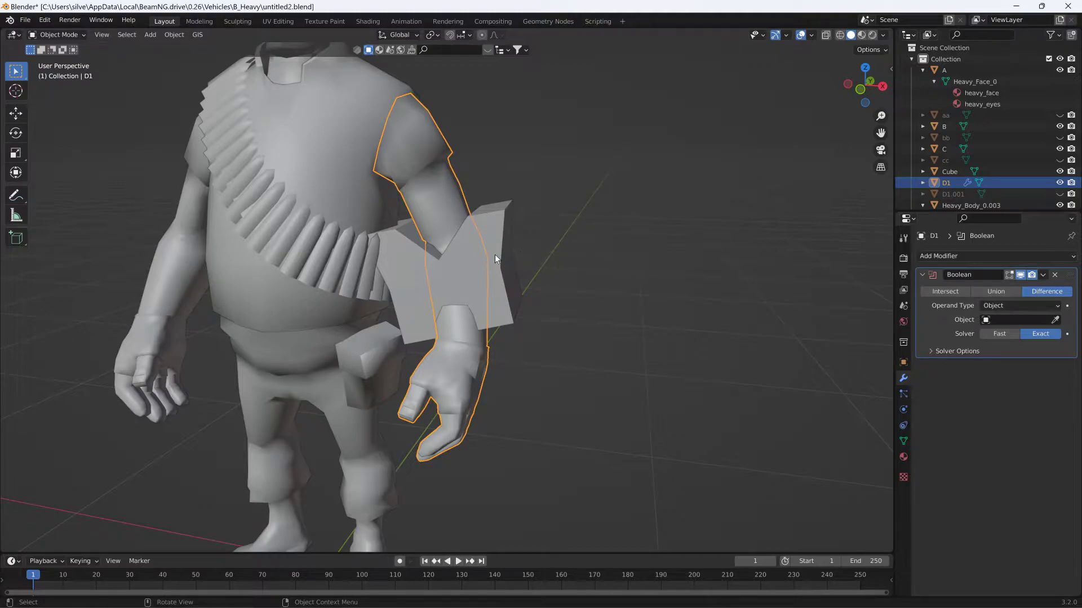
click(86, 35)
click(69, 61)
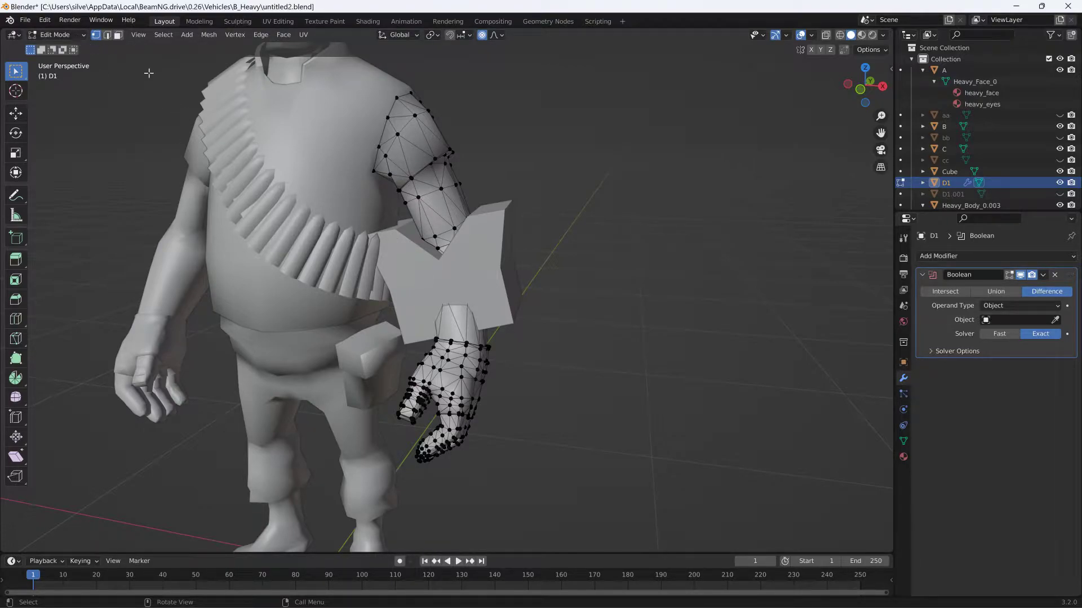
click(52, 32)
click(90, 46)
- Edit the notched cube and raise its bottom outer corner vertices about 0.099 m in Z and -0.020 m in X, with proportional editing on
click(461, 255)
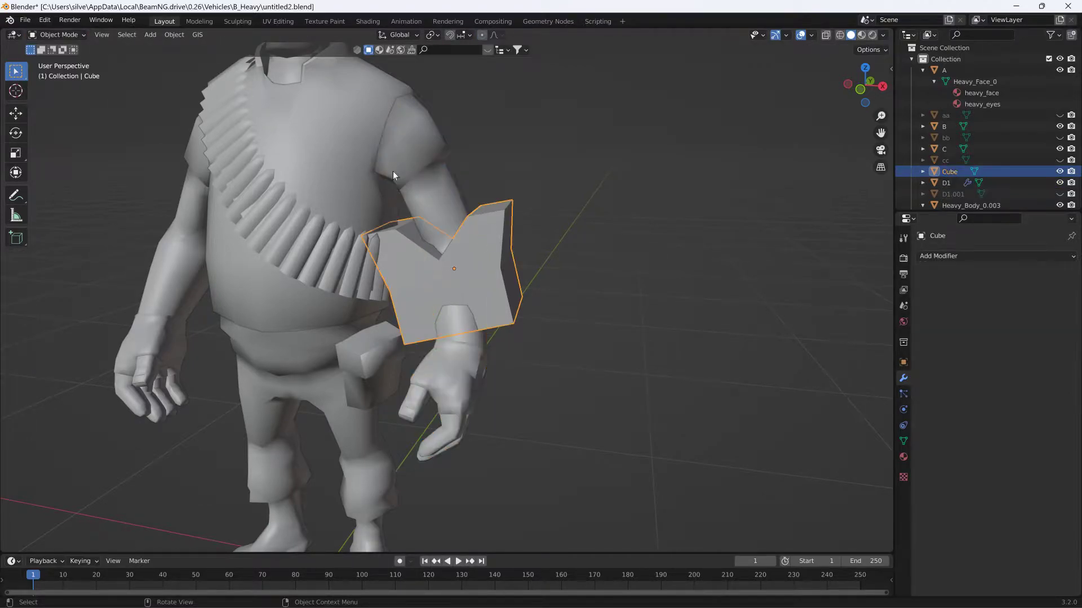
click(68, 36)
click(62, 65)
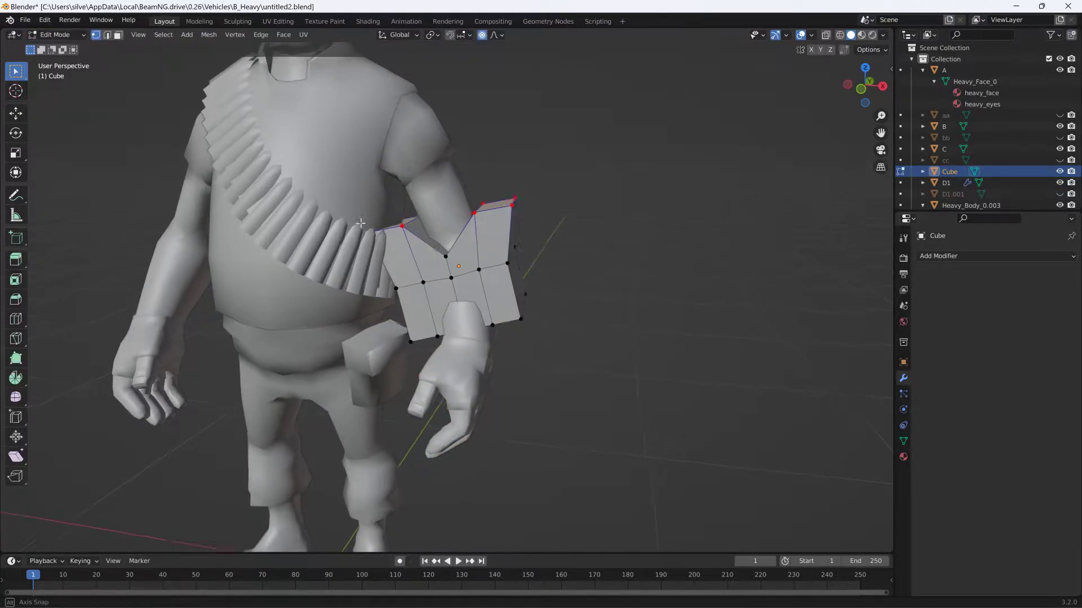
middle_drag(338, 225, 367, 215)
middle_drag(539, 312, 541, 297)
click(527, 265)
key(b)
drag(415, 314, 436, 280)
middle_drag(435, 280, 445, 179)
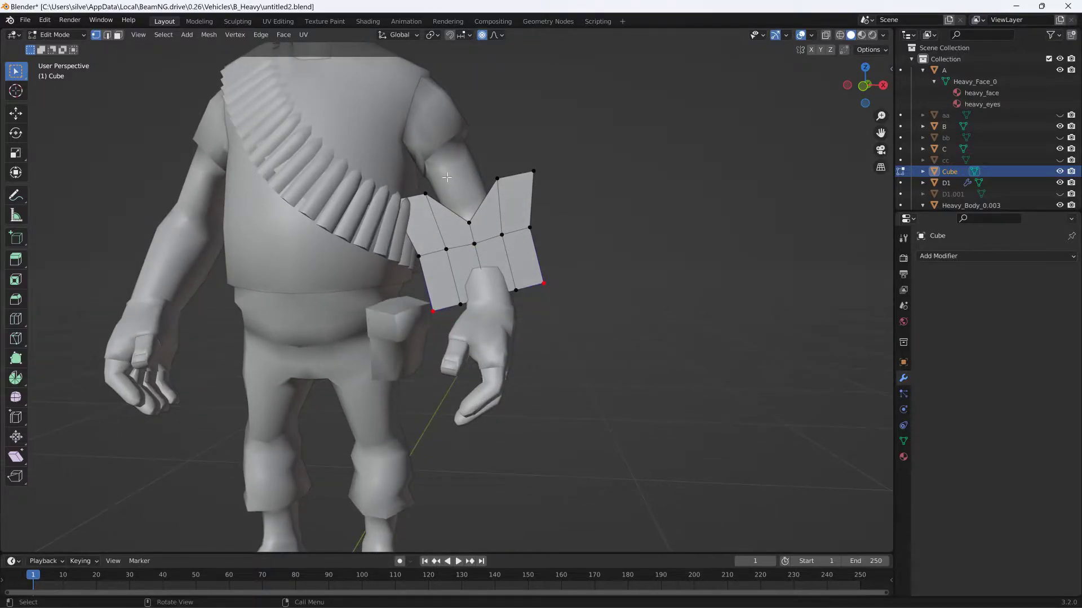
key(g)
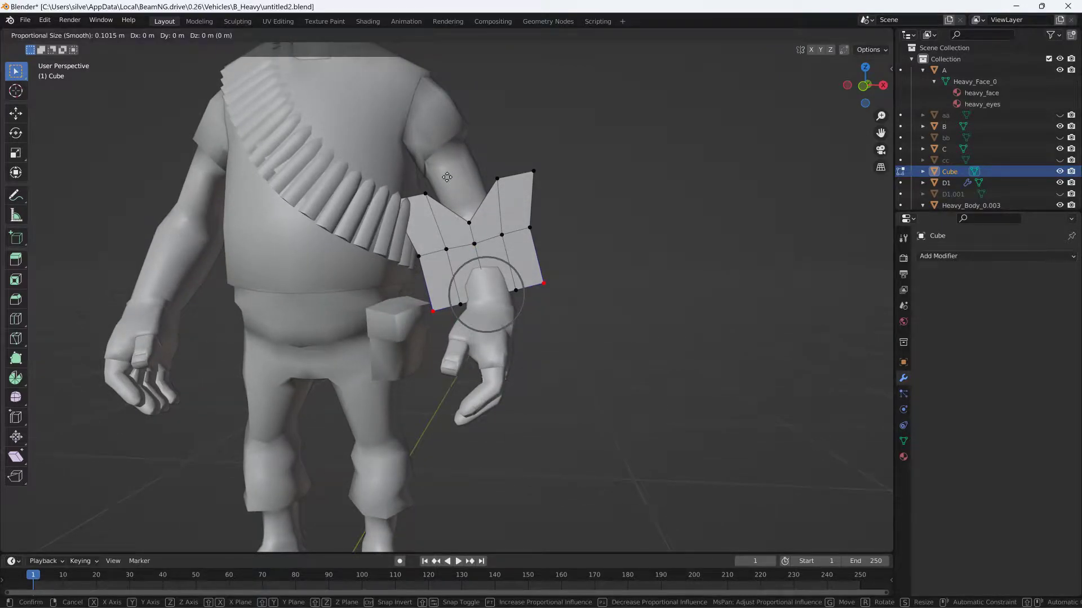
key(Escape)
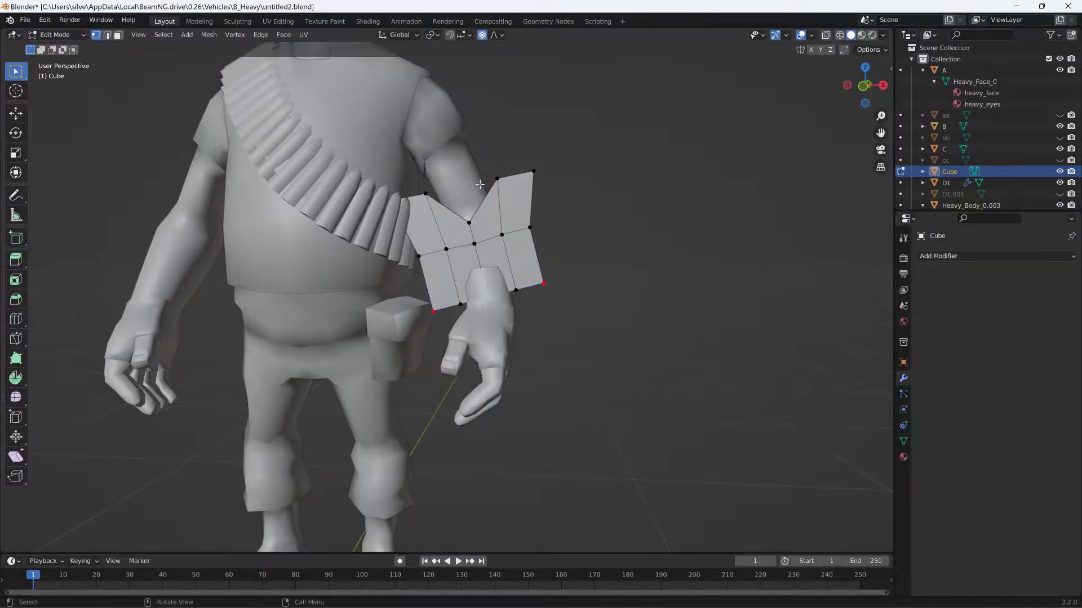
key(g)
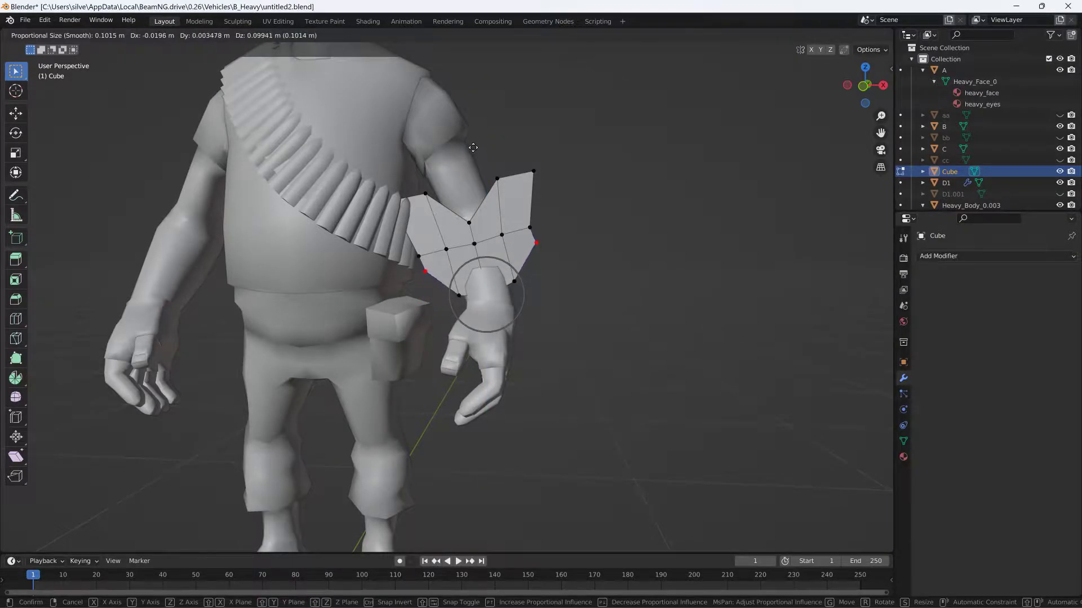
click(528, 235)
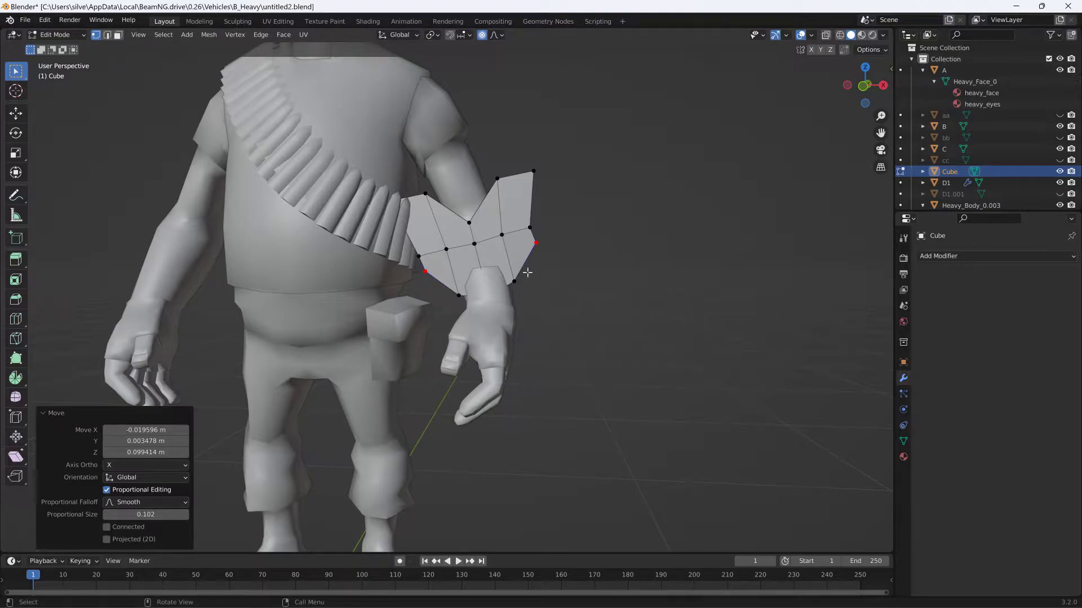
- With X-ray on and proportional editing off, raise the cube's middle-row vertices on the side away from the torso about 0.111 m
middle_drag(510, 242, 506, 253)
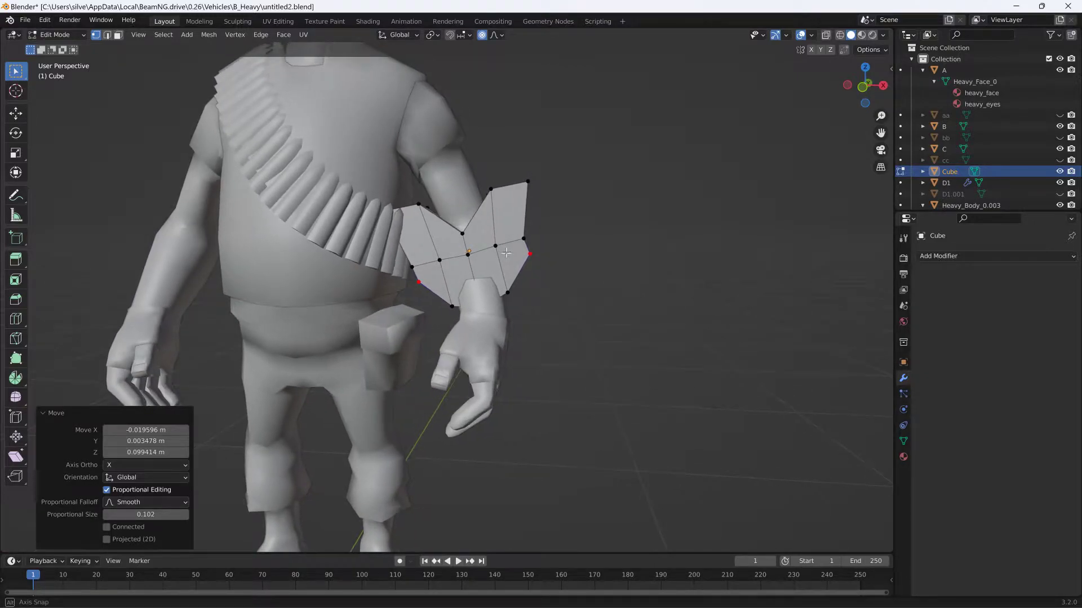
click(826, 35)
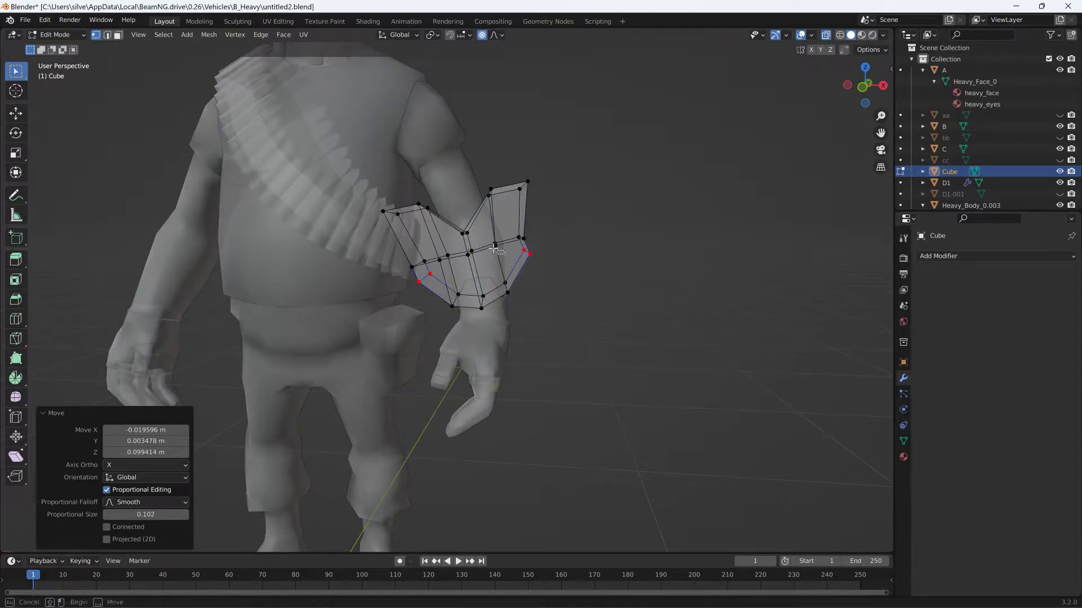
click(483, 235)
key(g)
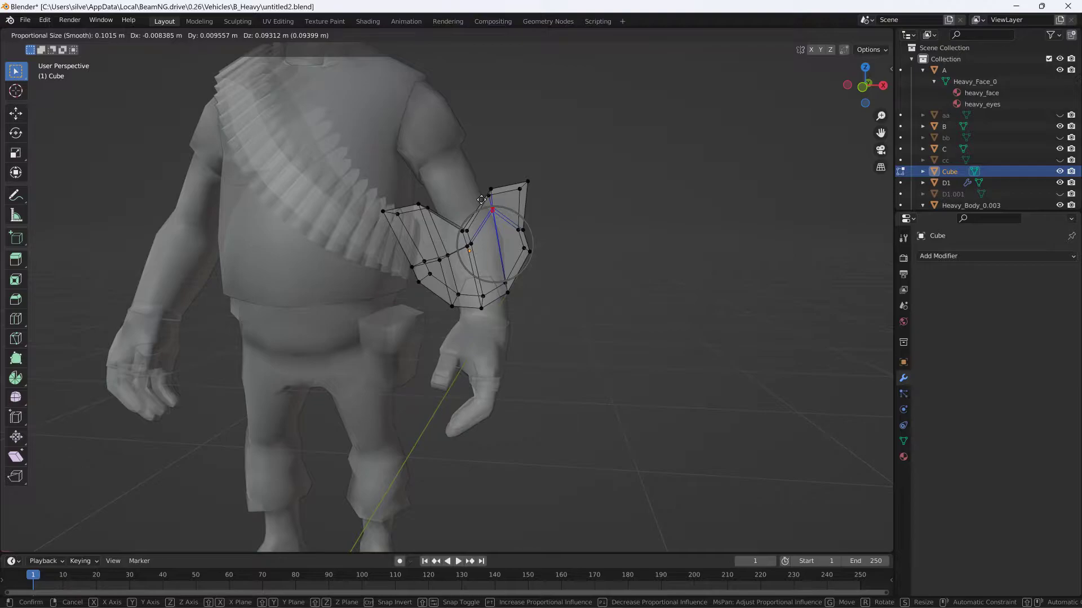
key(Escape)
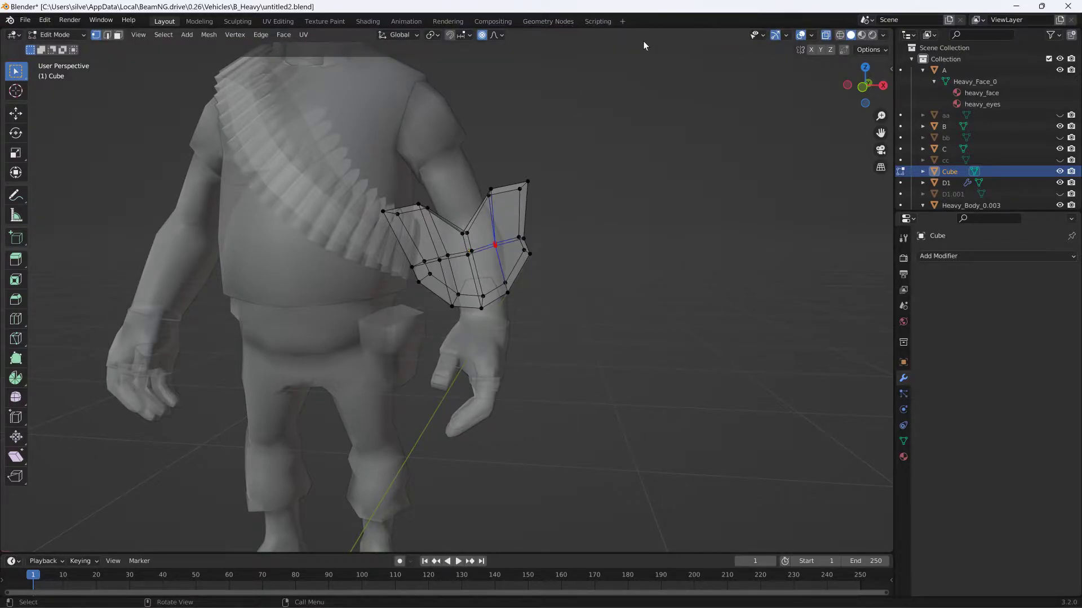
click(482, 36)
key(g)
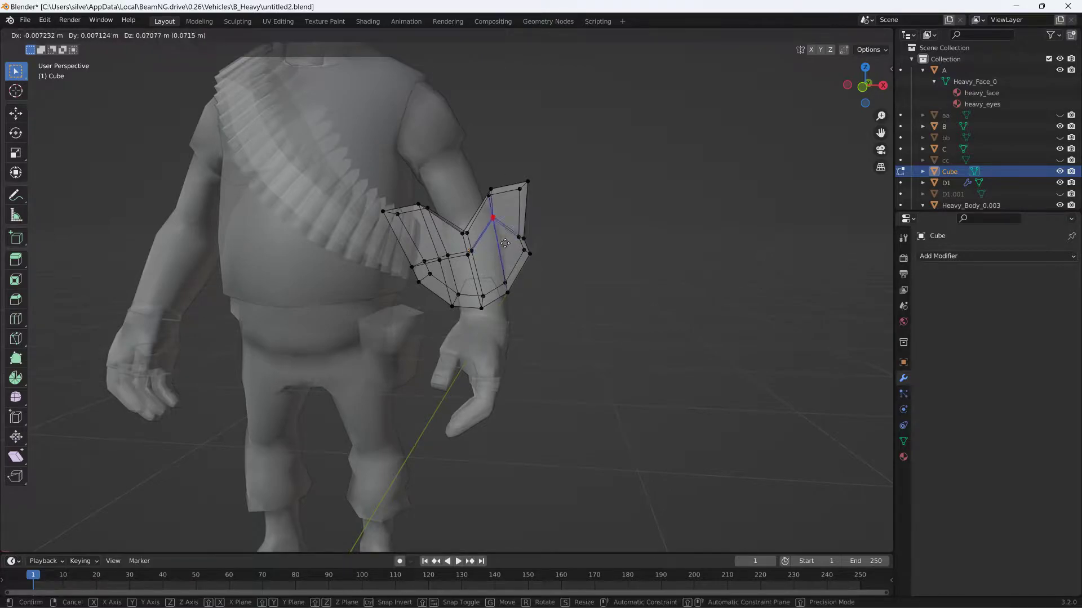
click(472, 250)
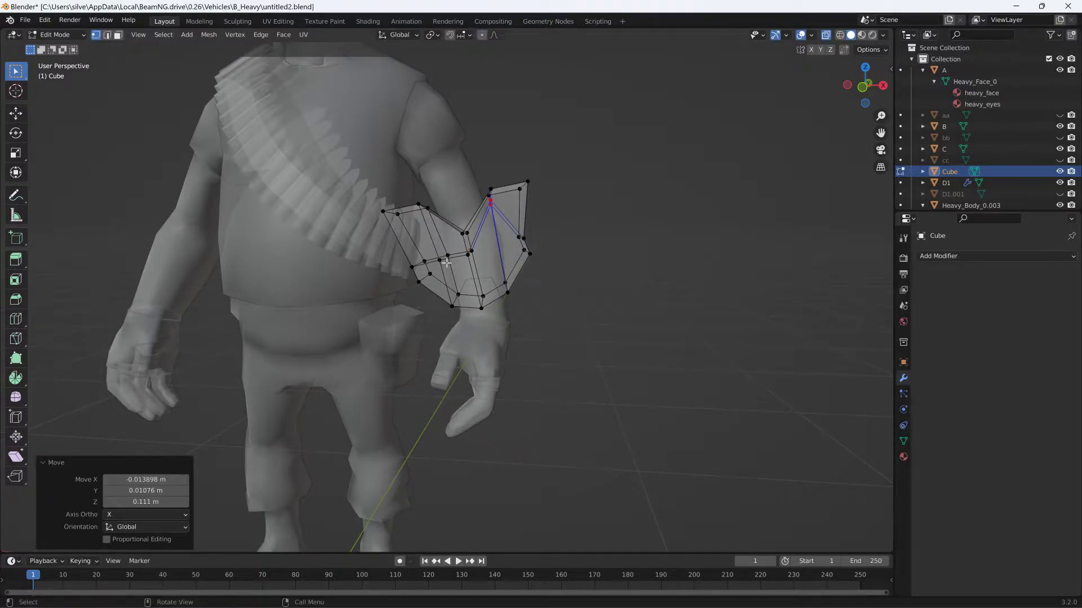
- Raise the cube's middle-row vertices on the torso side about 0.108 m in Z and shift them about -0.033 m in X
middle_drag(447, 263, 457, 263)
drag(462, 265, 442, 244)
key(g)
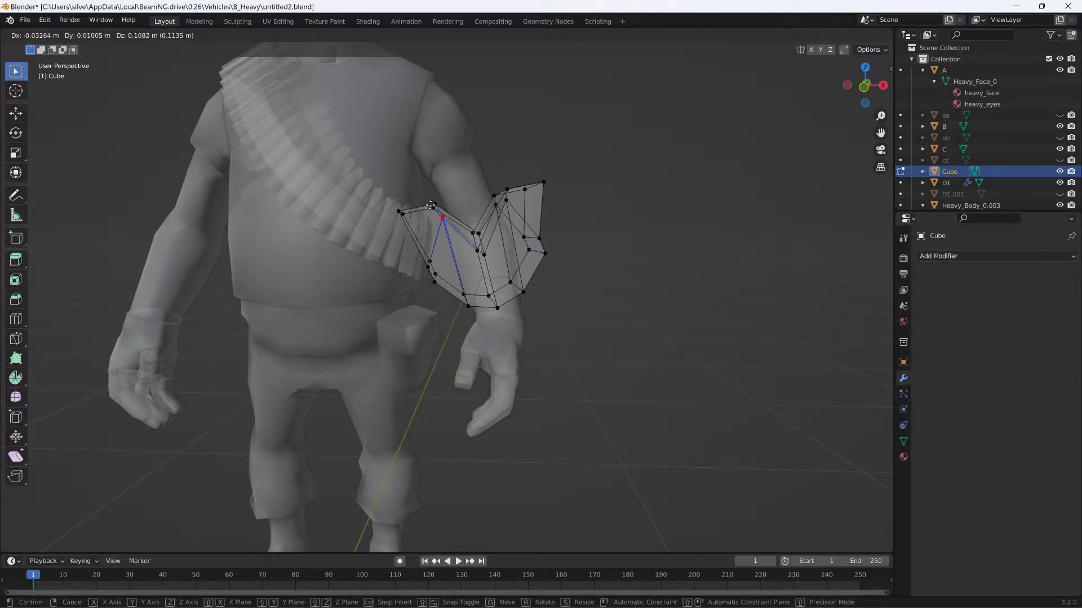
click(432, 207)
- Raise the central middle-row vertices about 0.039 m in Z toward the bottom of the V-notch
middle_drag(461, 225, 456, 228)
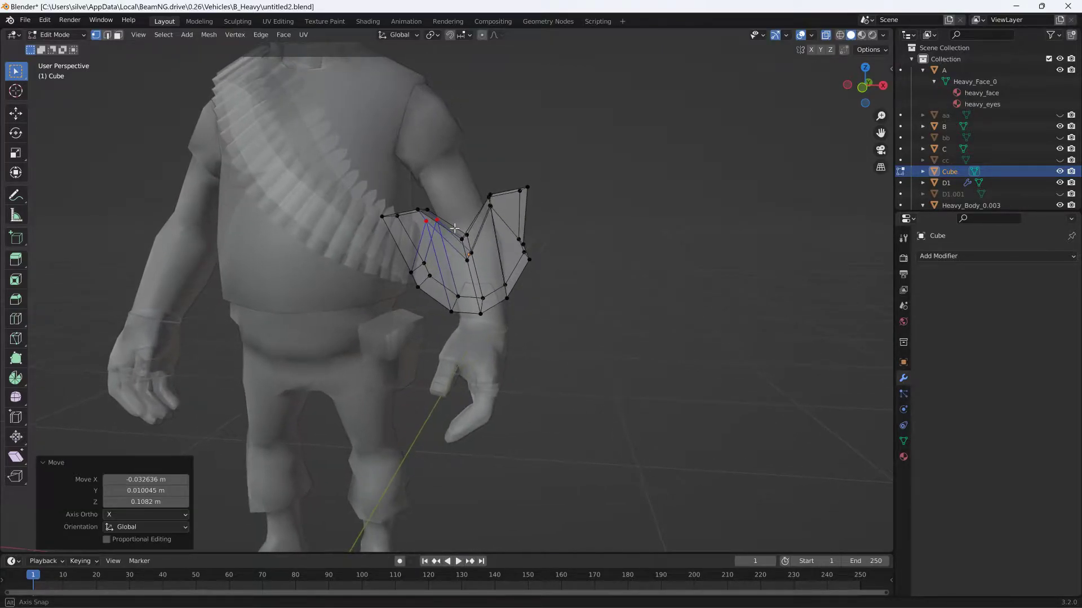
drag(485, 276, 456, 249)
key(g)
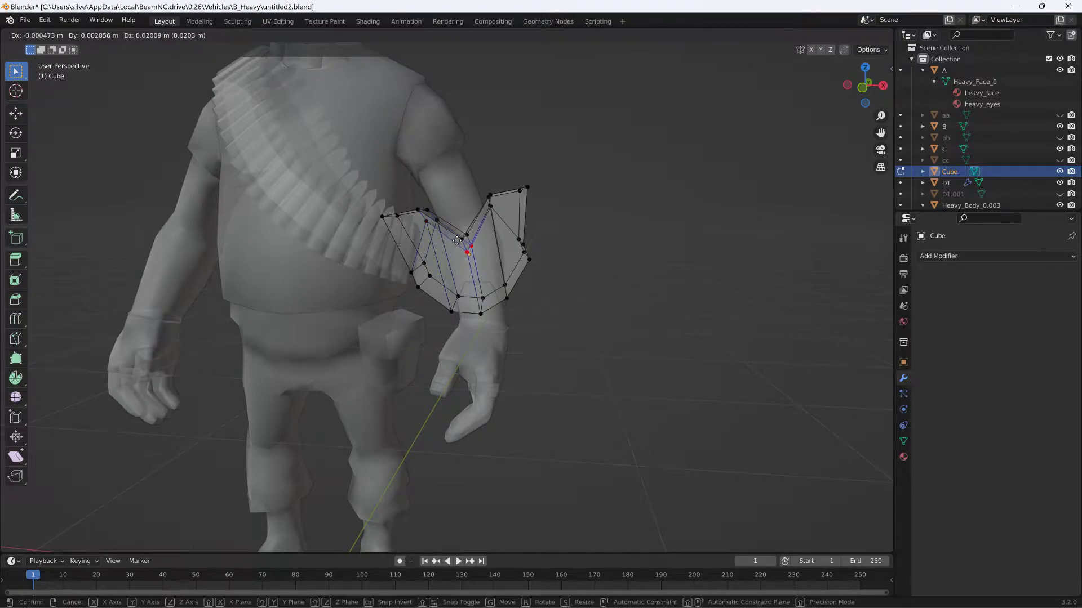
click(454, 234)
- Reselect the two central vertices beneath the notch and raise them about 0.008 m more, close against the notch's lowest point
middle_drag(463, 236, 511, 278)
scroll(526, 190, up, 6)
scroll(512, 235, up, 4)
scroll(513, 231, down, 5)
scroll(509, 246, up, 3)
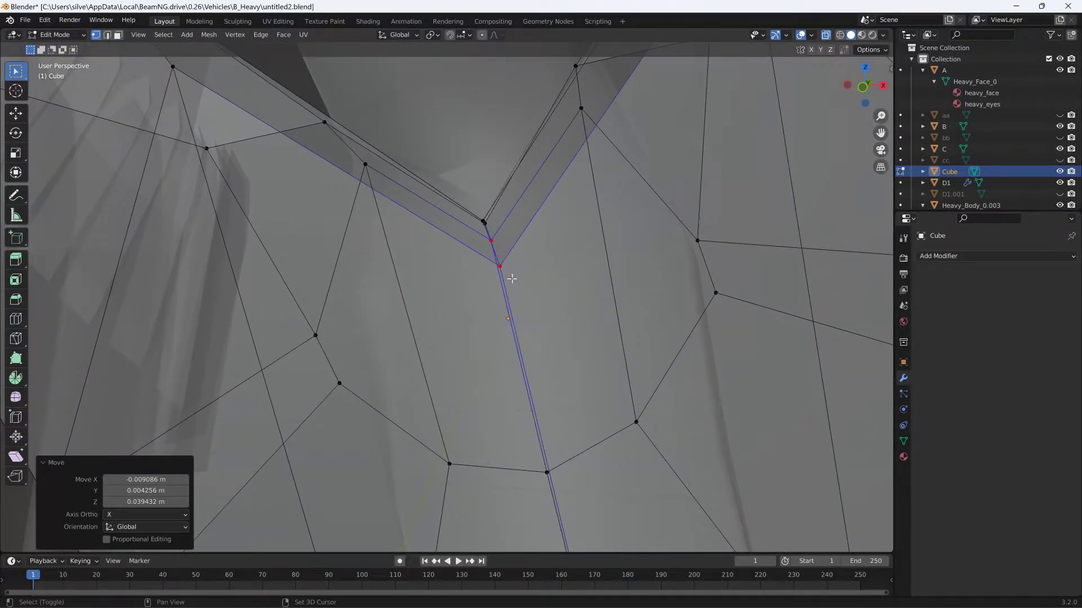
click(481, 259)
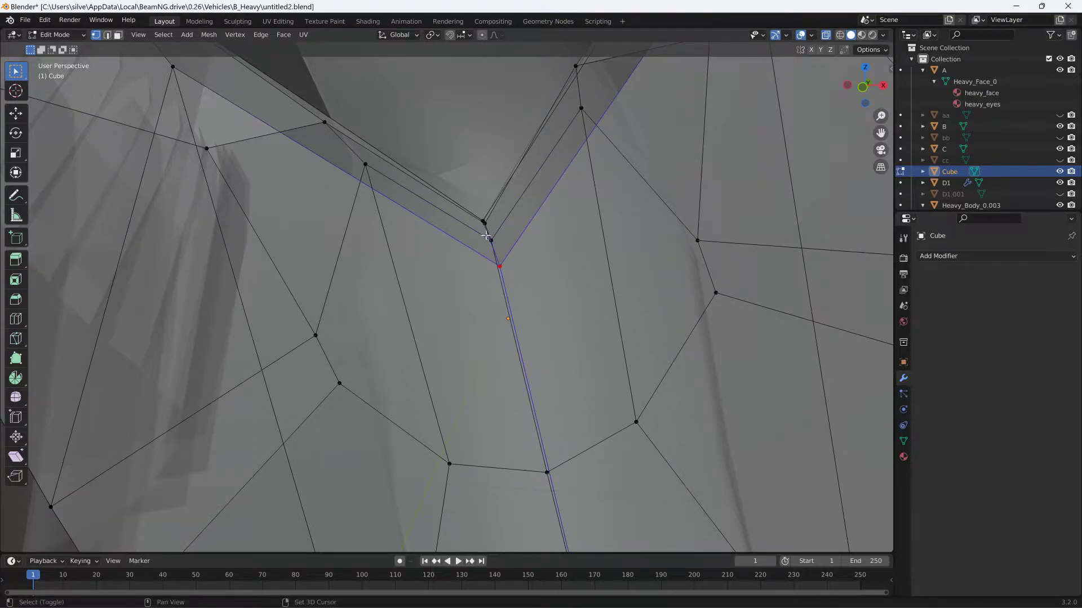
shift+click(491, 240)
key(g)
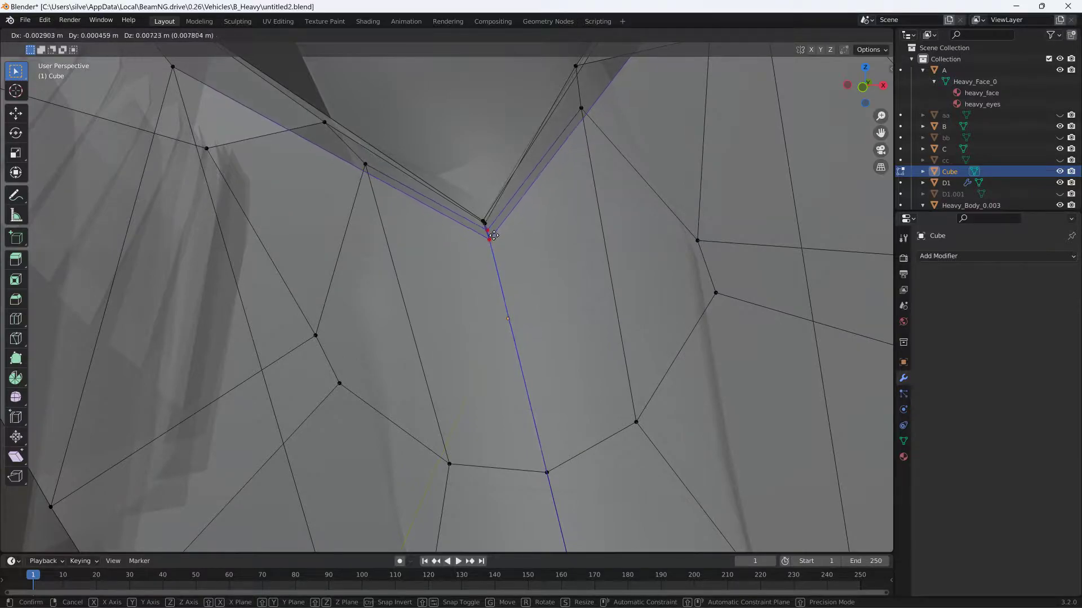
click(439, 234)
- Move the cube's middle-row vertices beneath the notch's torso-side corner up close against the upper edge
scroll(427, 233, down, 1)
shift+middle_drag(427, 233, 499, 260)
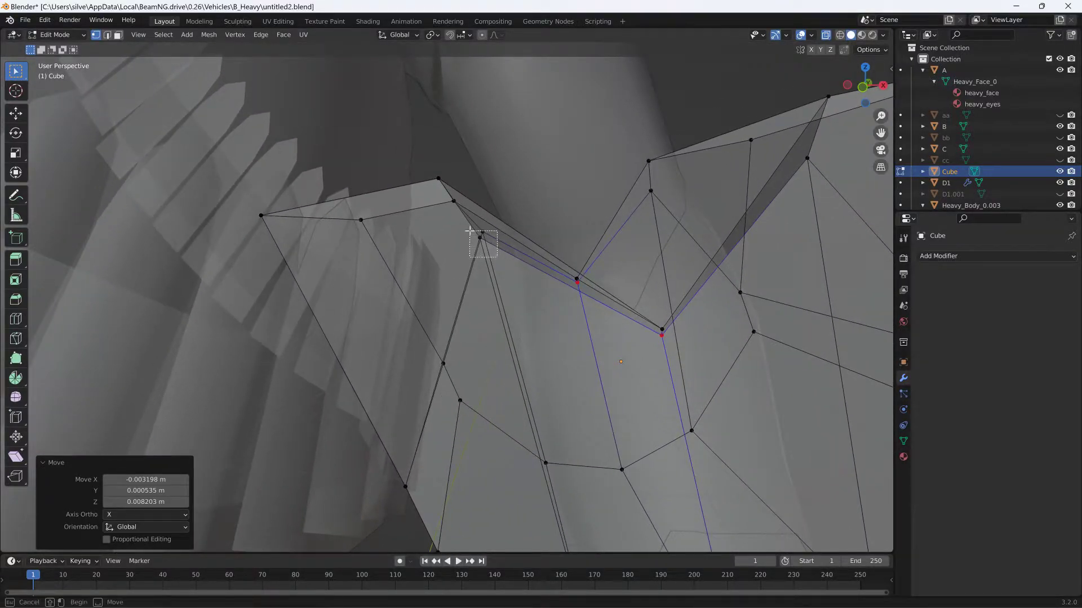
click(482, 231)
key(g)
click(471, 218)
- Move the middle-row vertices beneath the notch's outer corner about -0.007 m in X and 0.007 m in Z
middle_drag(471, 218, 563, 241)
drag(588, 246, 627, 197)
key(g)
click(589, 196)
mouse_move(589, 196)
middle_down()
mouse_move(611, 222)
mouse_move(598, 208)
middle_up()
scroll(593, 197, down, 5)
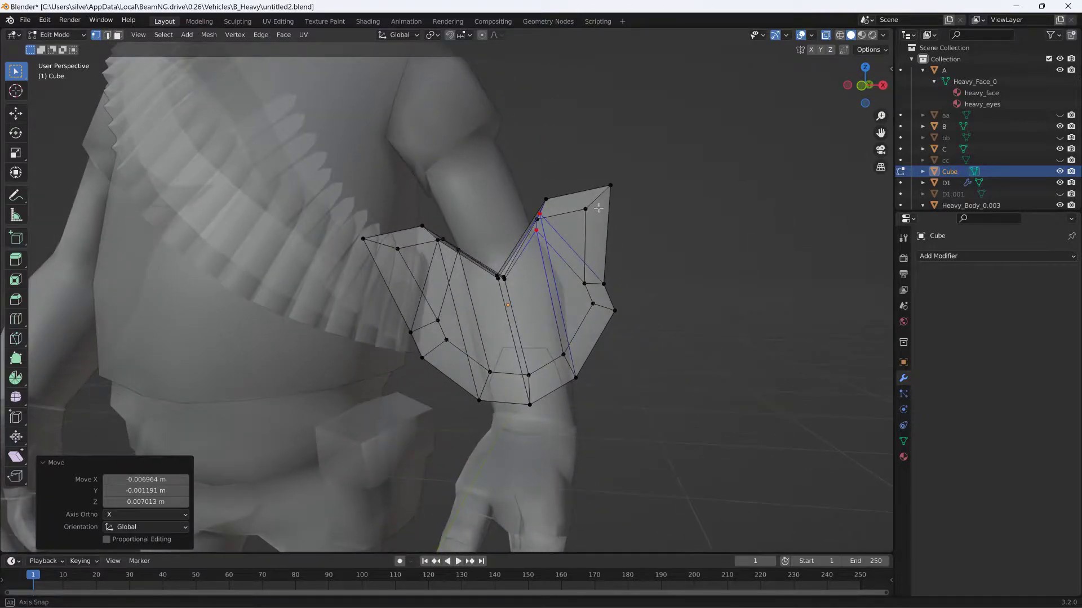
- Delete the cube's lower faces below the V-shaped strip and return to Object Mode
click(118, 35)
drag(373, 401, 648, 288)
key(x)
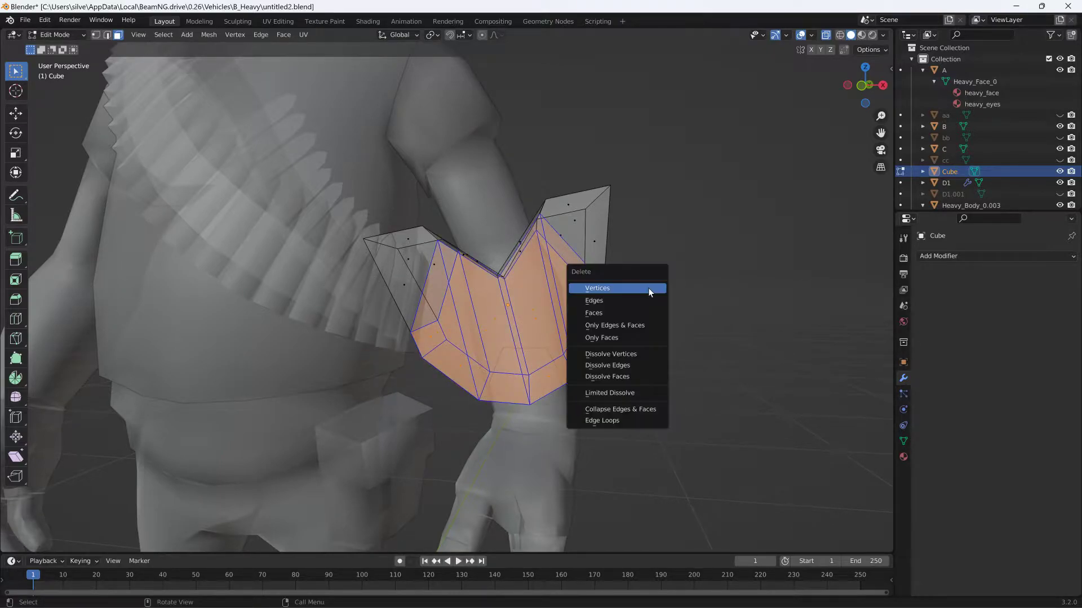
click(615, 308)
mouse_move(599, 297)
middle_down()
mouse_move(603, 283)
mouse_move(604, 309)
middle_up()
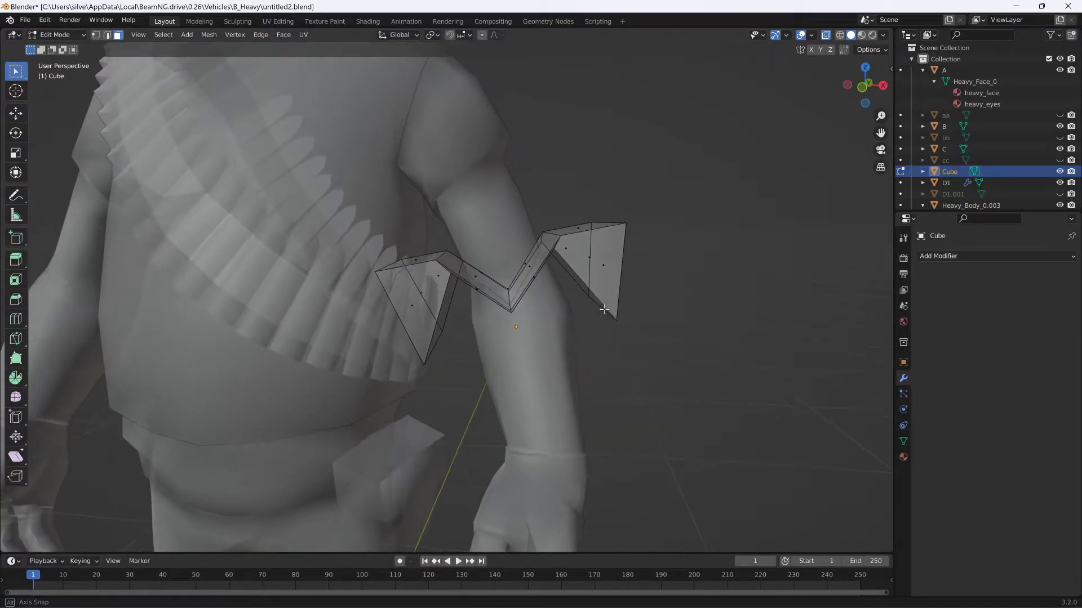
click(56, 35)
click(79, 34)
- Viewed from the side, rotate the cutter cube about 7.7° and shift it about -0.007 m in Y and 0.004 m in Z
click(519, 237)
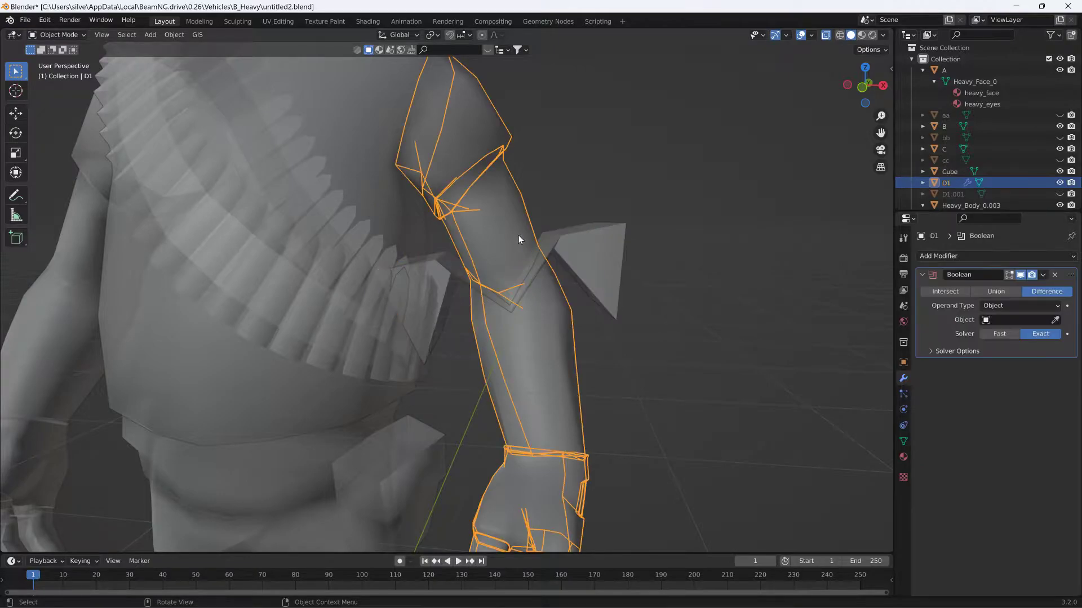
middle_drag(543, 302, 431, 304)
click(344, 247)
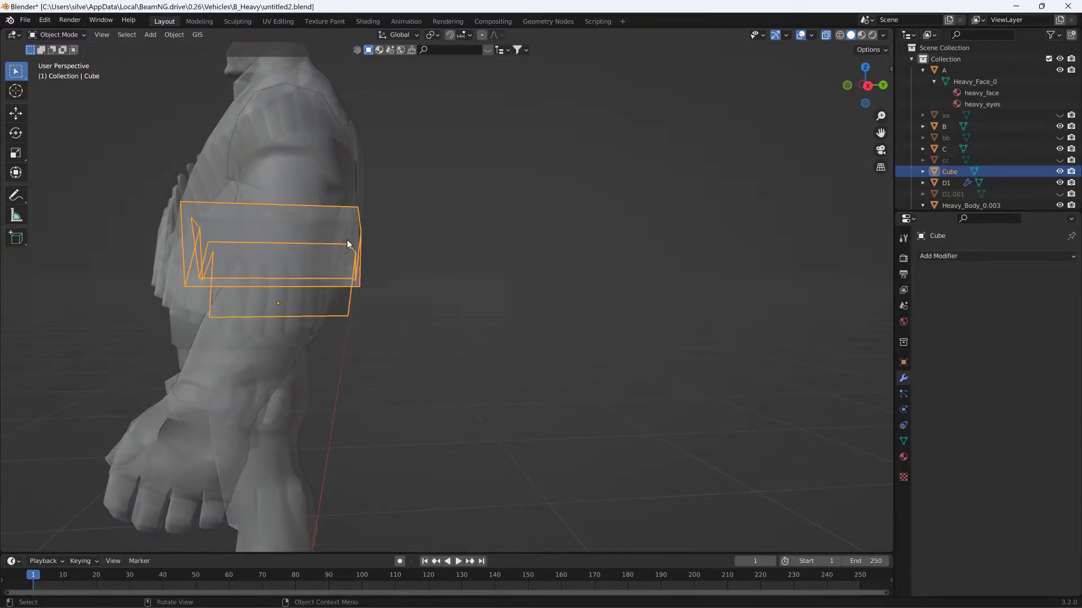
key(r)
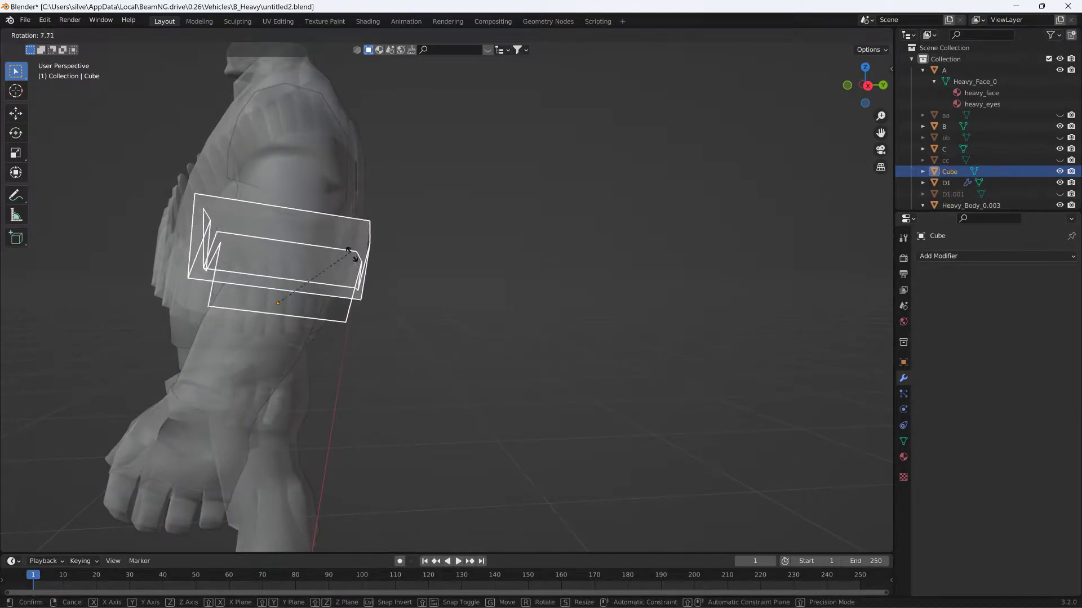
click(354, 261)
key(g)
click(374, 259)
middle_drag(374, 259, 461, 269)
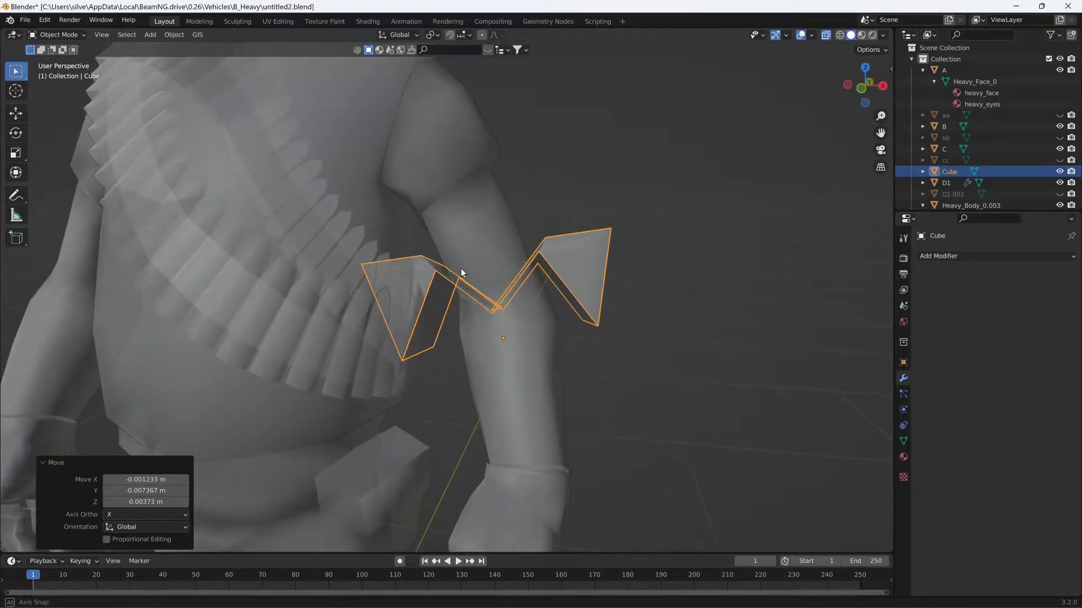
- Turn off X-ray and assign Cube as the object of arm D1's Boolean Difference modifier, using the Fast solver
mouse_move(519, 287)
middle_down()
mouse_move(519, 267)
mouse_move(502, 287)
mouse_move(519, 261)
mouse_move(516, 269)
middle_up()
click(515, 269)
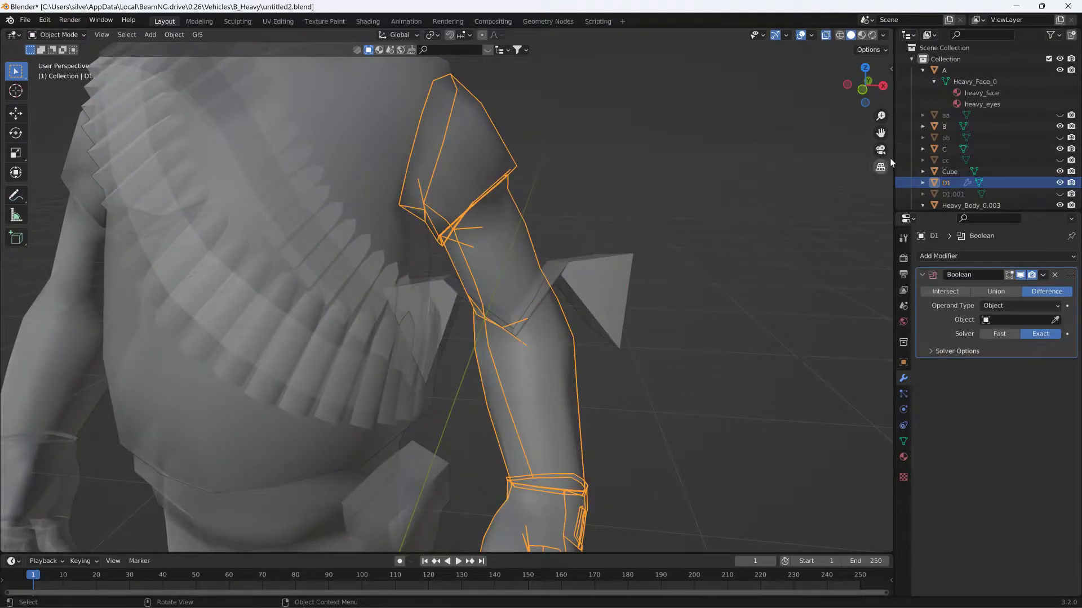
click(825, 36)
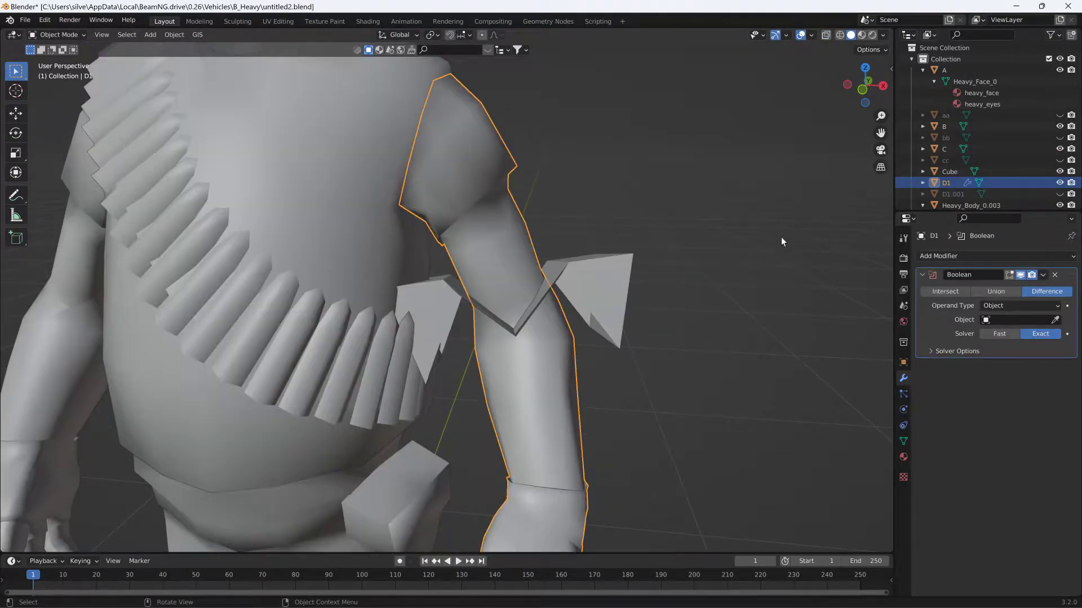
click(579, 278)
click(534, 273)
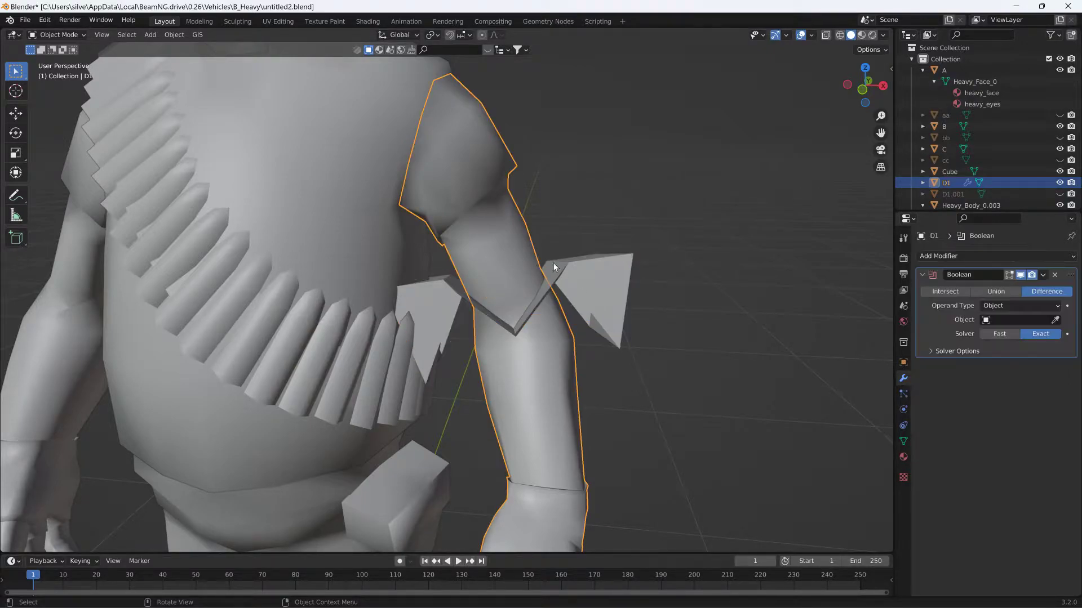
click(1056, 319)
click(603, 290)
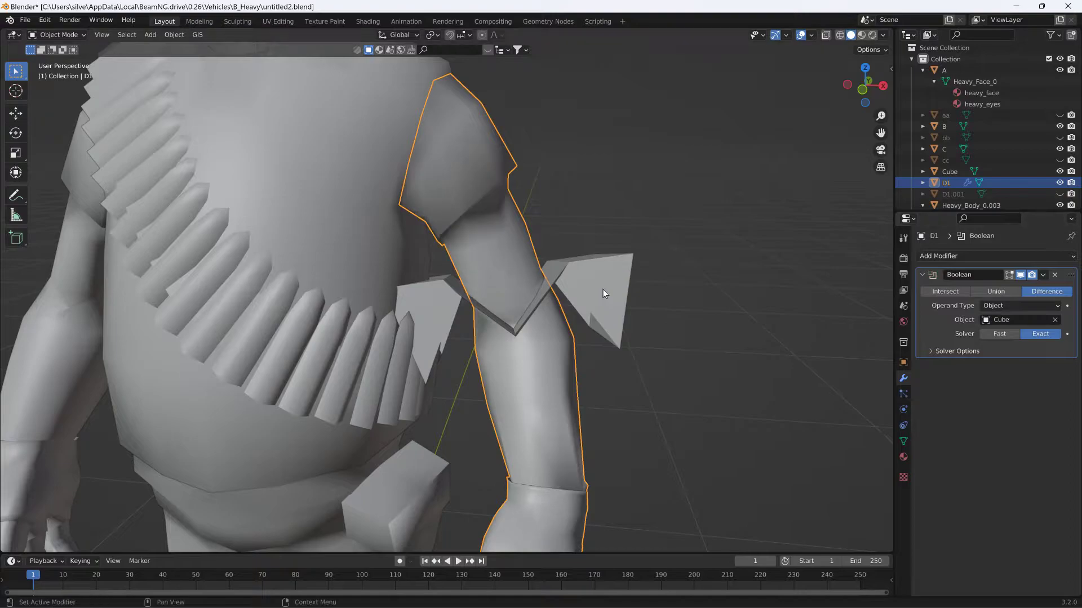
mouse_move(603, 289)
middle_down()
mouse_move(626, 275)
mouse_move(610, 283)
middle_up()
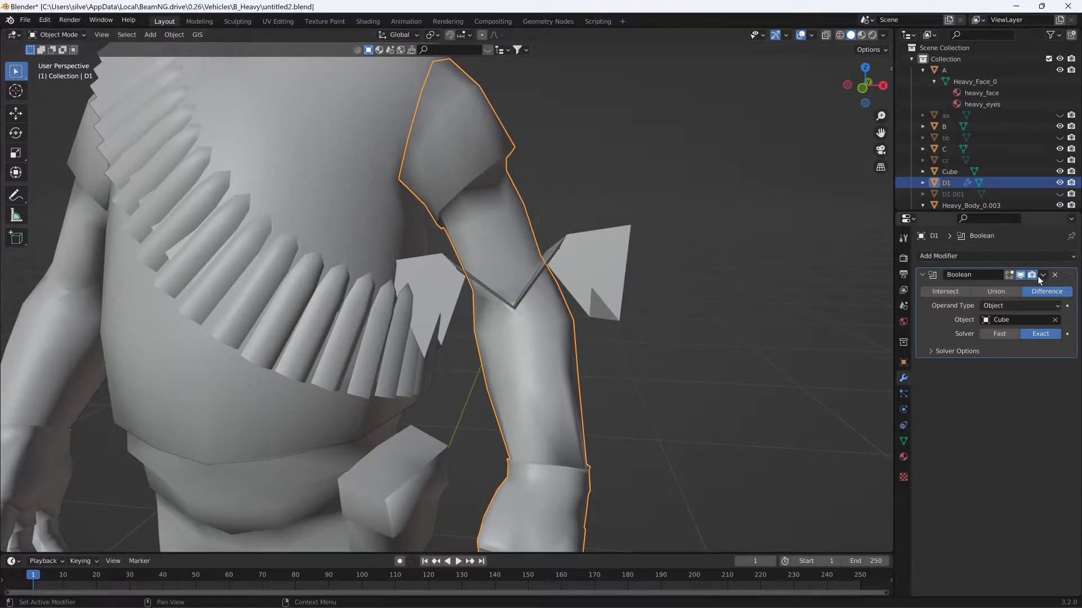
middle_drag(732, 270, 537, 299)
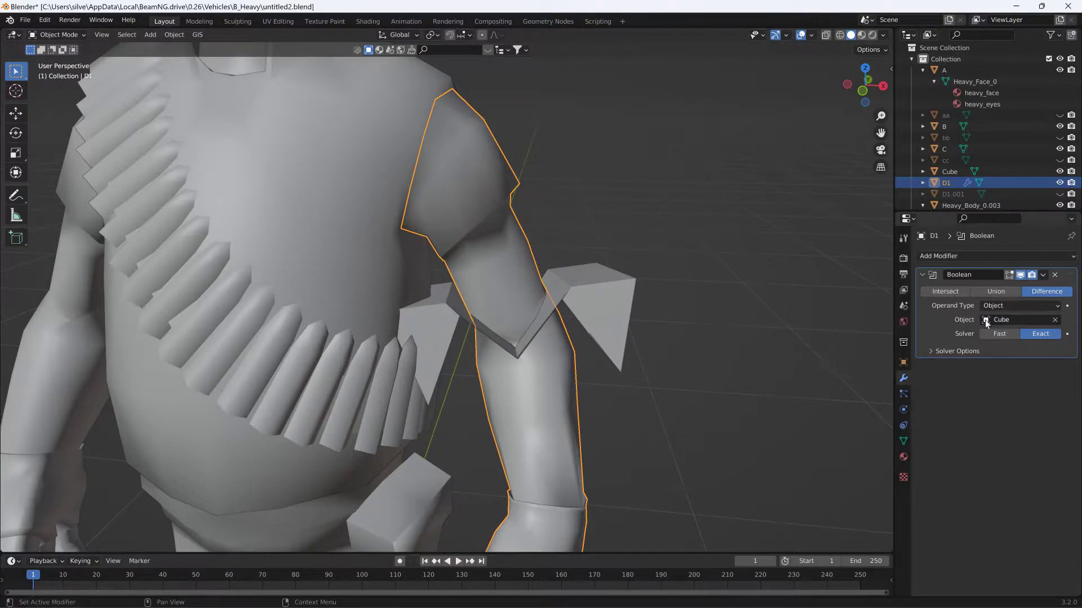
click(997, 334)
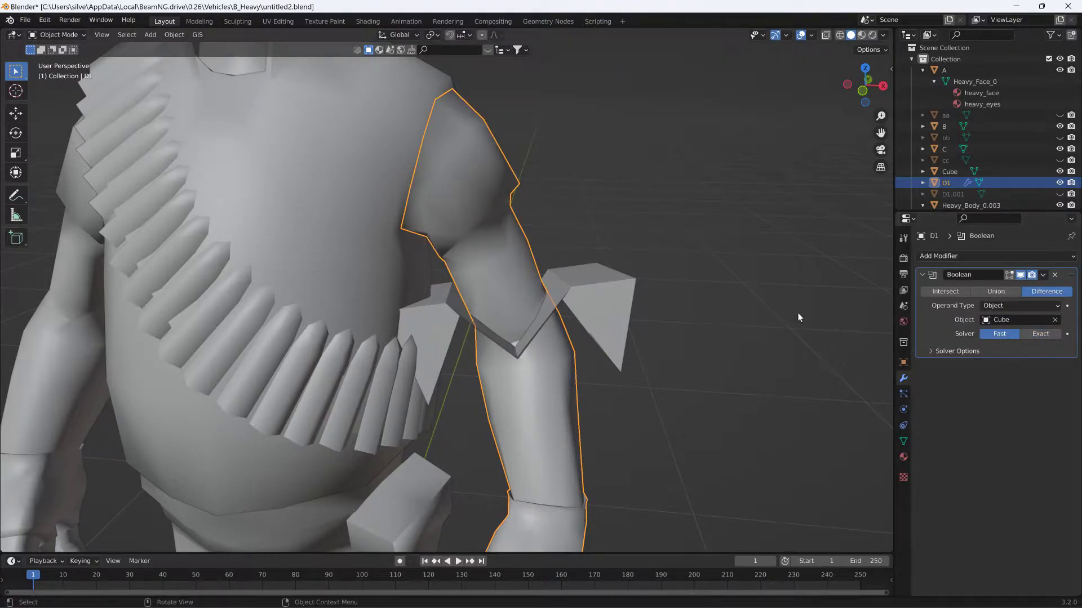
- Try Intersect as the operation of the arm's Boolean modifier and undo the change
click(609, 304)
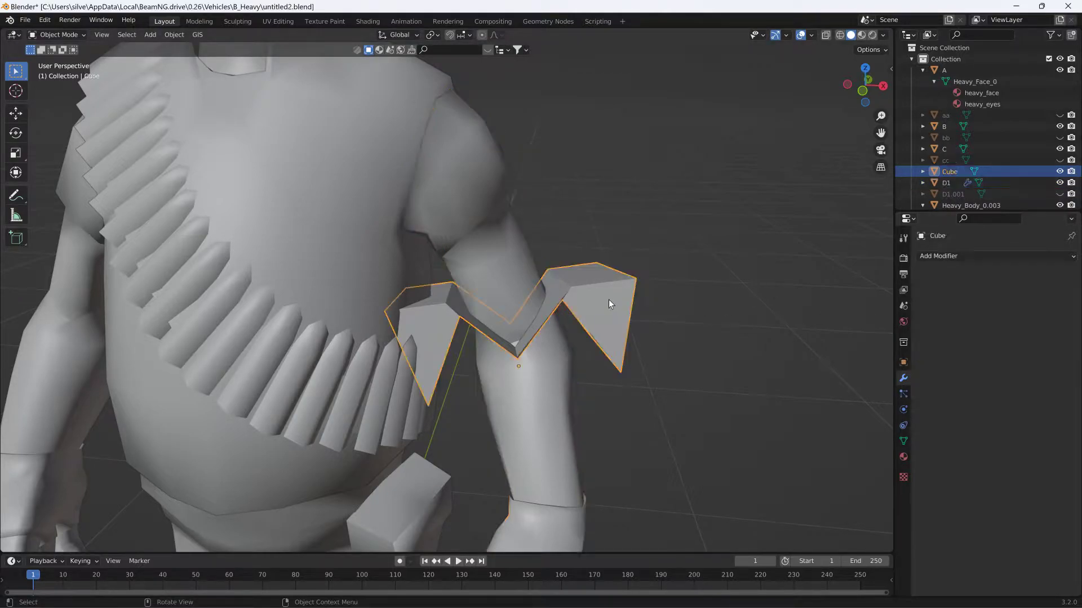
click(508, 276)
click(596, 310)
click(530, 285)
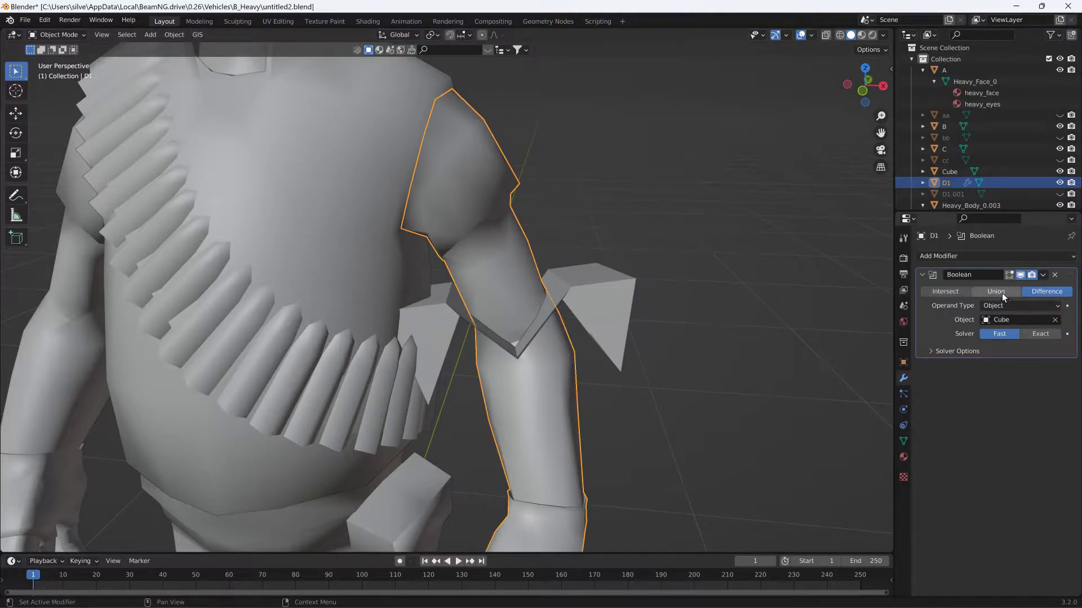
click(952, 292)
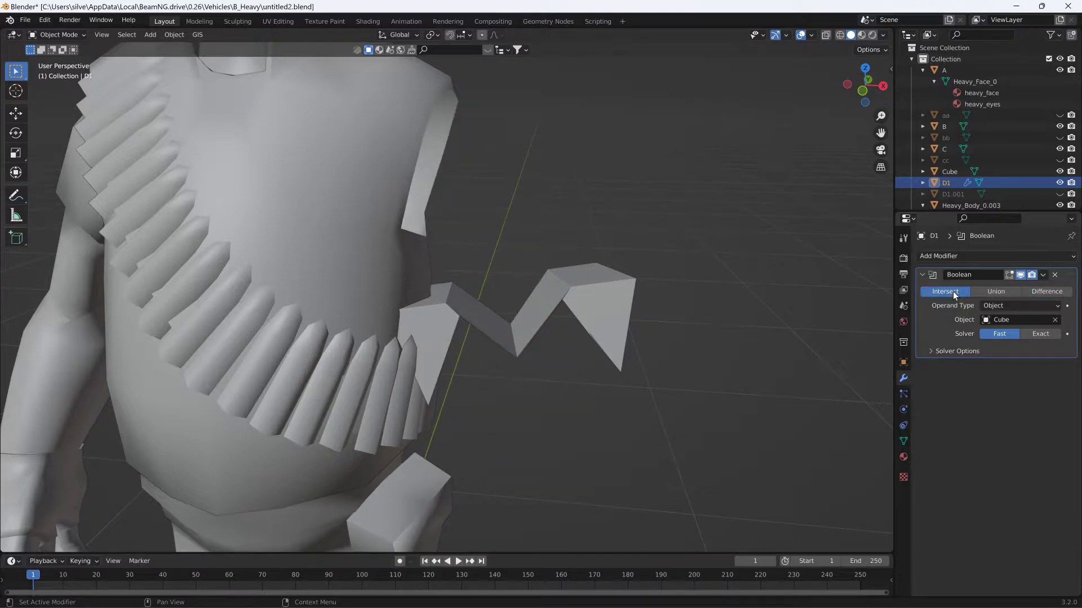
key(ctrl+z)
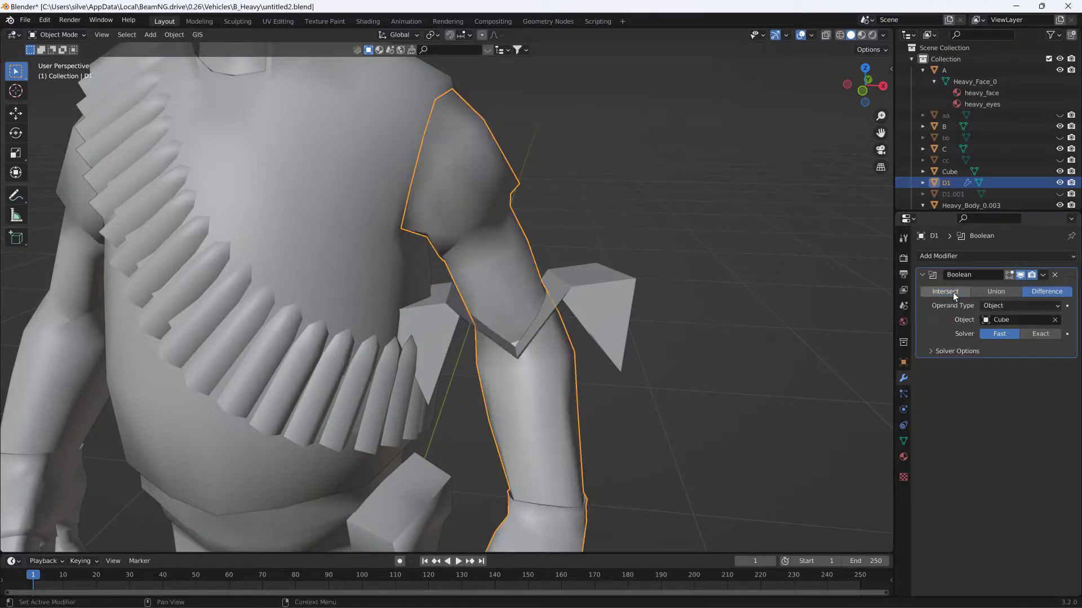
- Add a Boolean modifier to the cutter cube and set its operation to Intersect
click(570, 324)
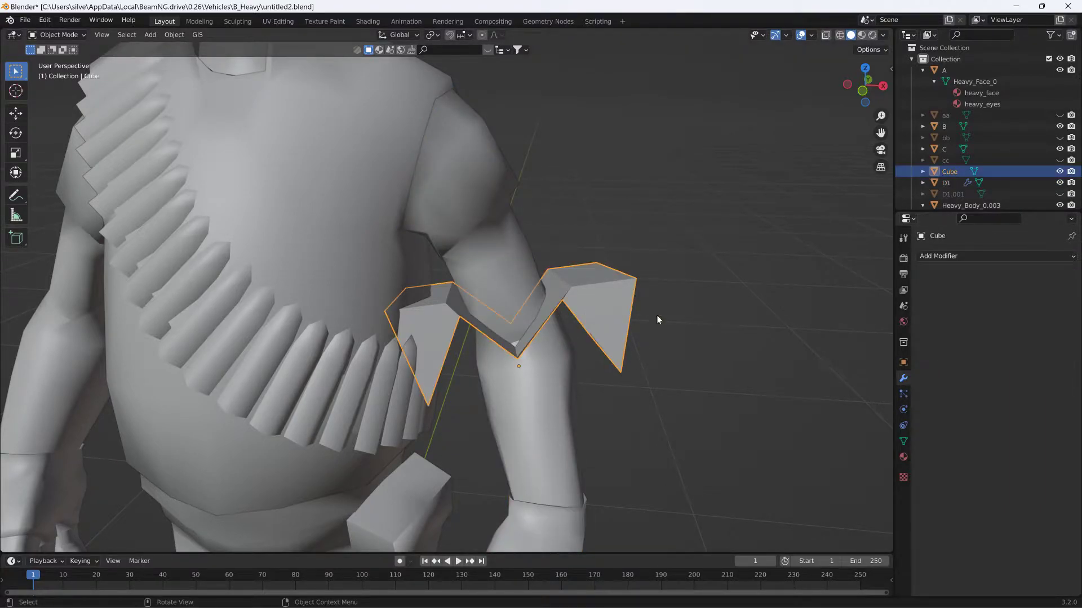
click(939, 255)
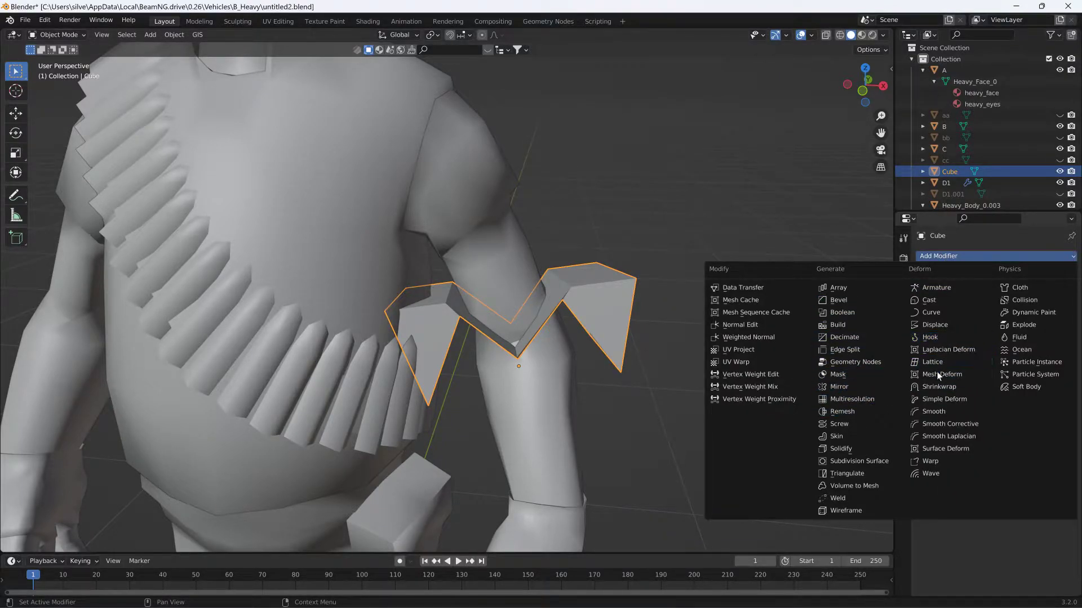
click(863, 313)
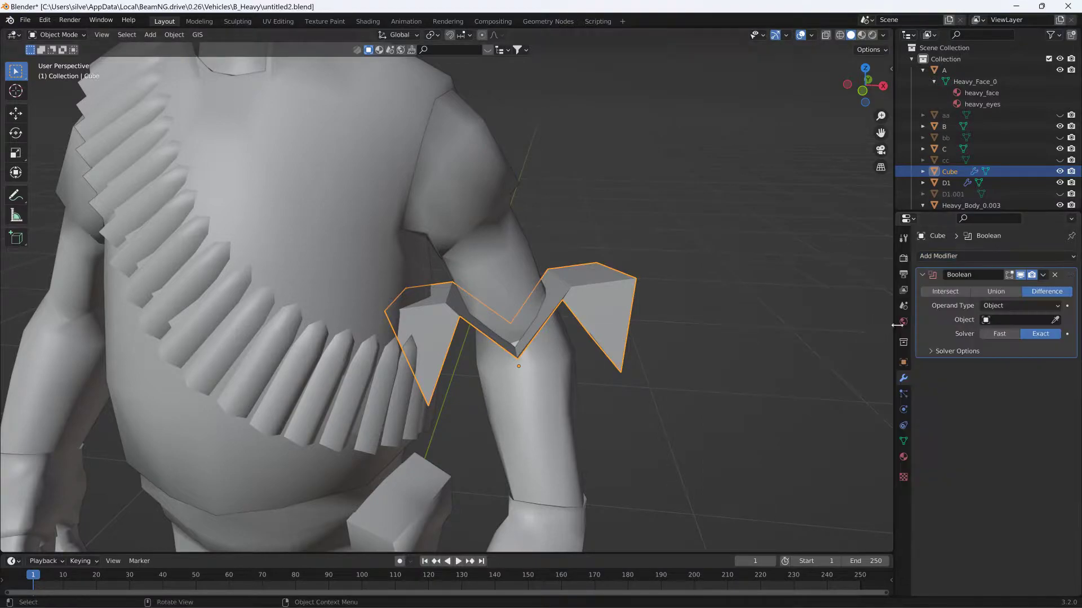
click(961, 296)
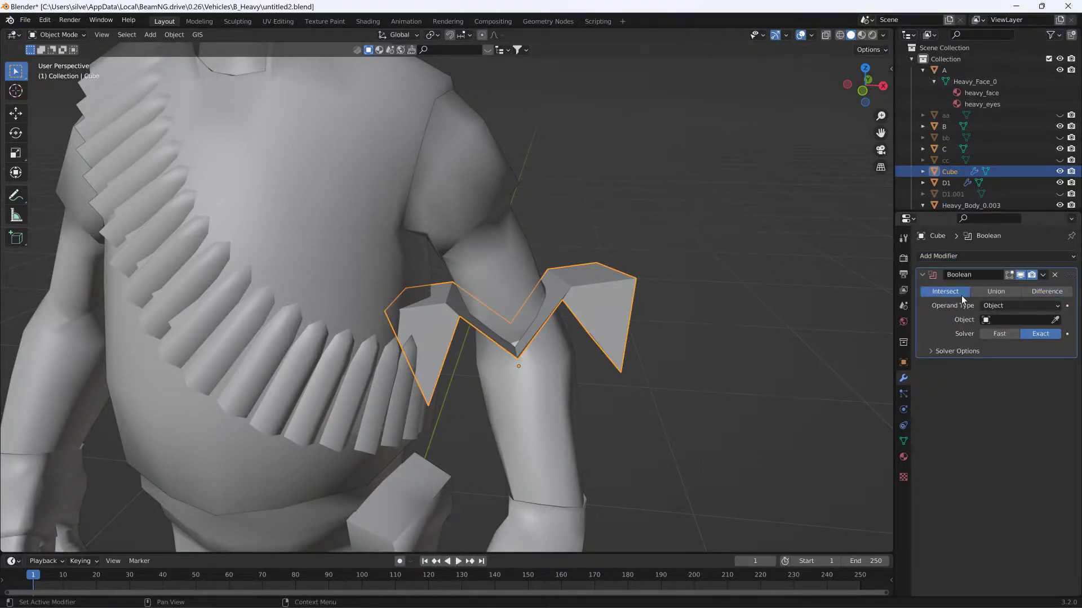
- Try intersecting the cube with arm D1, examine the resulting strip at the cut, and undo the object assignment
click(1055, 319)
click(502, 253)
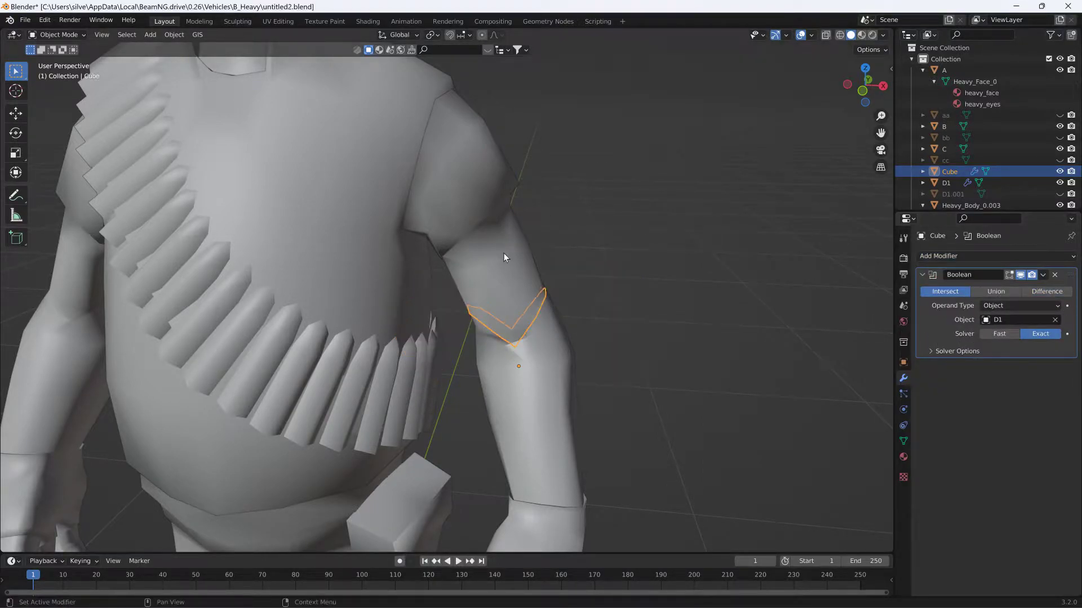
mouse_move(625, 279)
middle_down()
mouse_move(634, 270)
mouse_move(624, 268)
middle_up()
scroll(552, 258, up, 4)
middle_drag(547, 259, 539, 259)
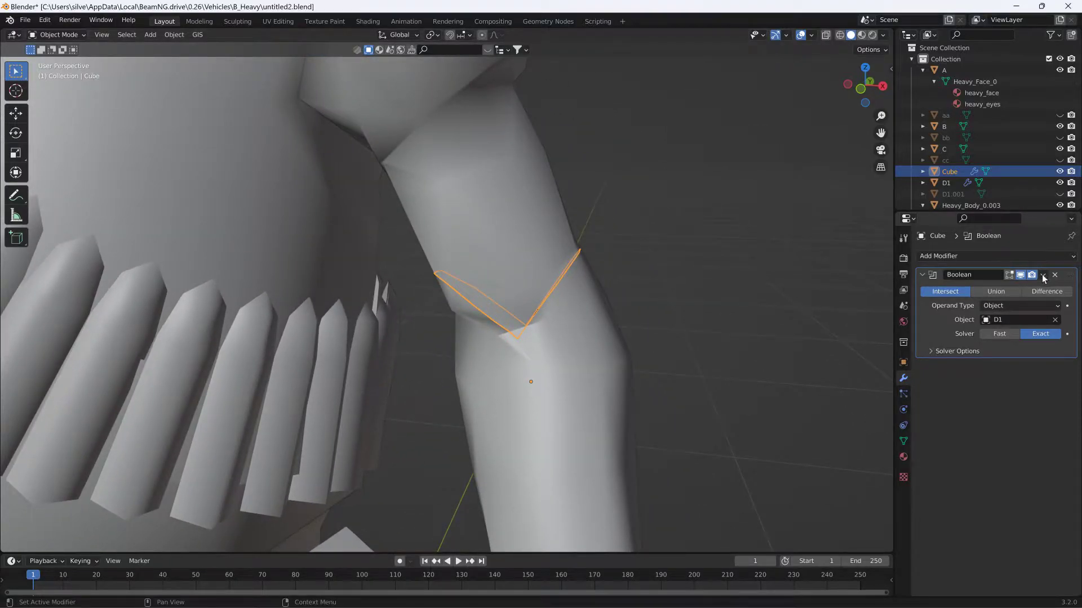
key(ctrl+z)
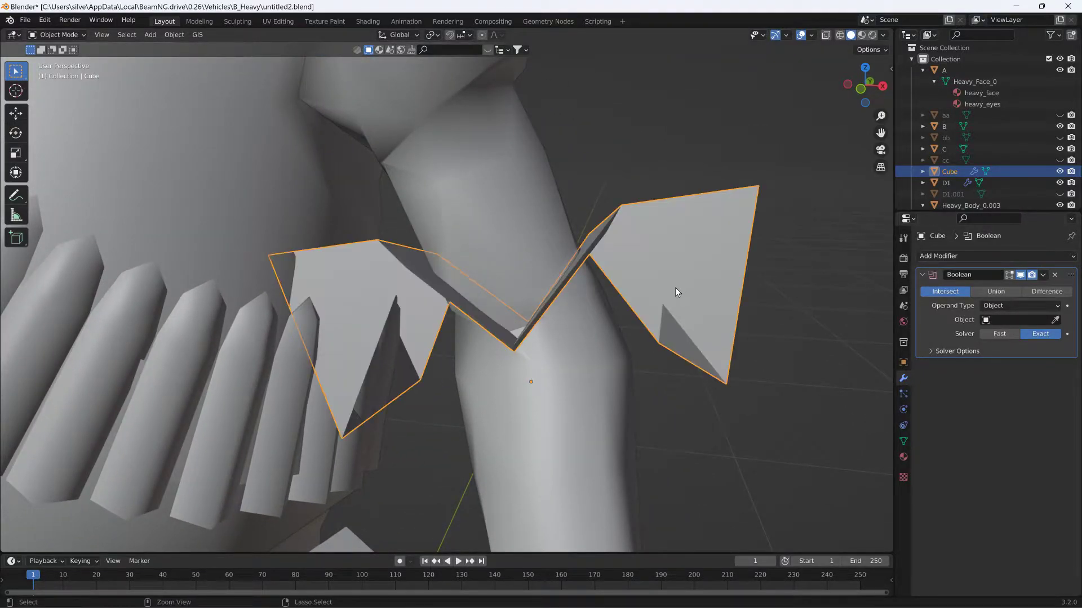
- Set the cube's Boolean operation to Difference with arm D1 as the object and apply the modifier
click(1040, 294)
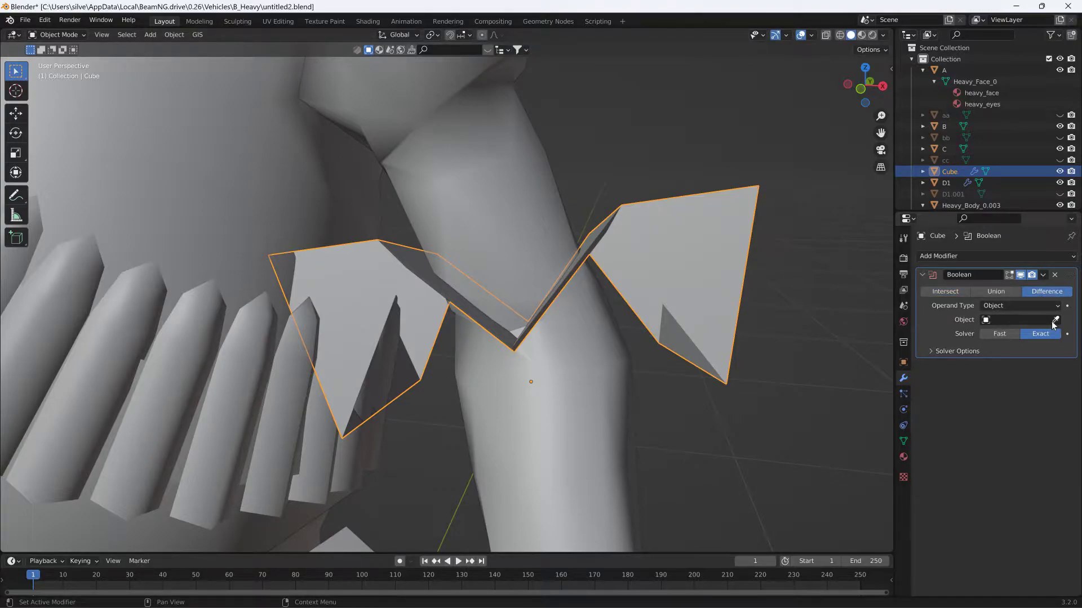
click(1055, 319)
click(535, 247)
mouse_move(535, 247)
middle_down()
mouse_move(554, 261)
mouse_move(522, 253)
mouse_move(555, 259)
mouse_move(543, 261)
mouse_move(535, 236)
mouse_move(537, 258)
middle_up()
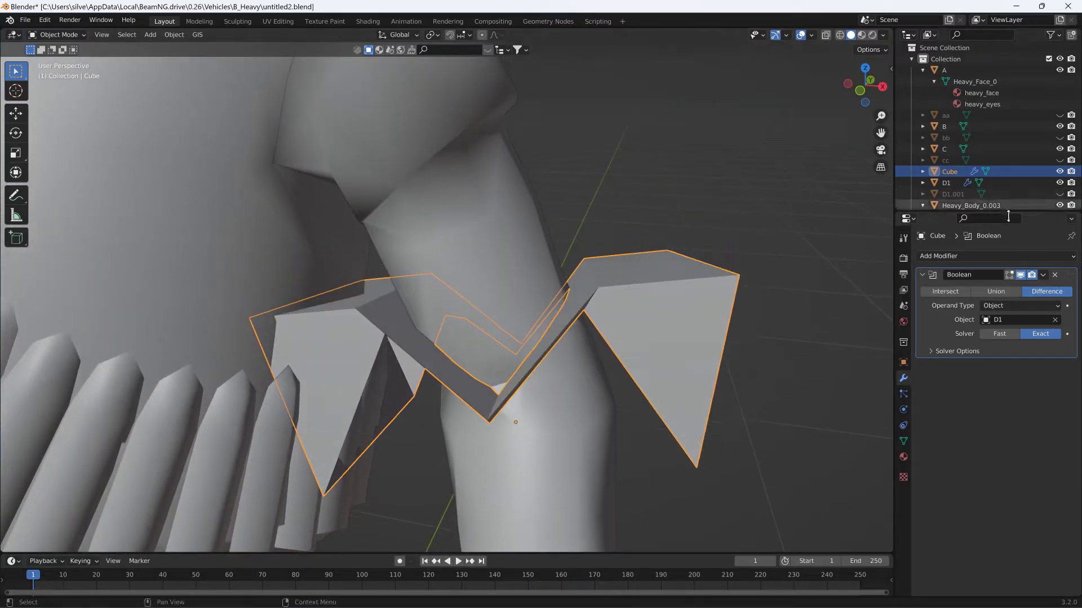
click(1043, 275)
click(987, 288)
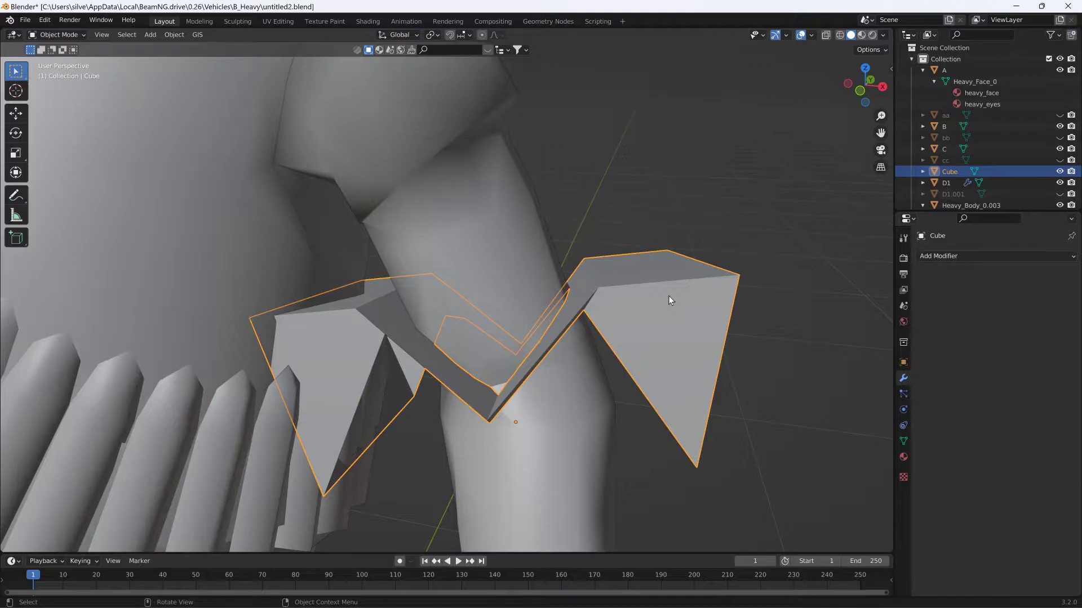
- Hide the cube and enter Edit Mode on arm D1 to examine its mesh around the cut
click(1059, 171)
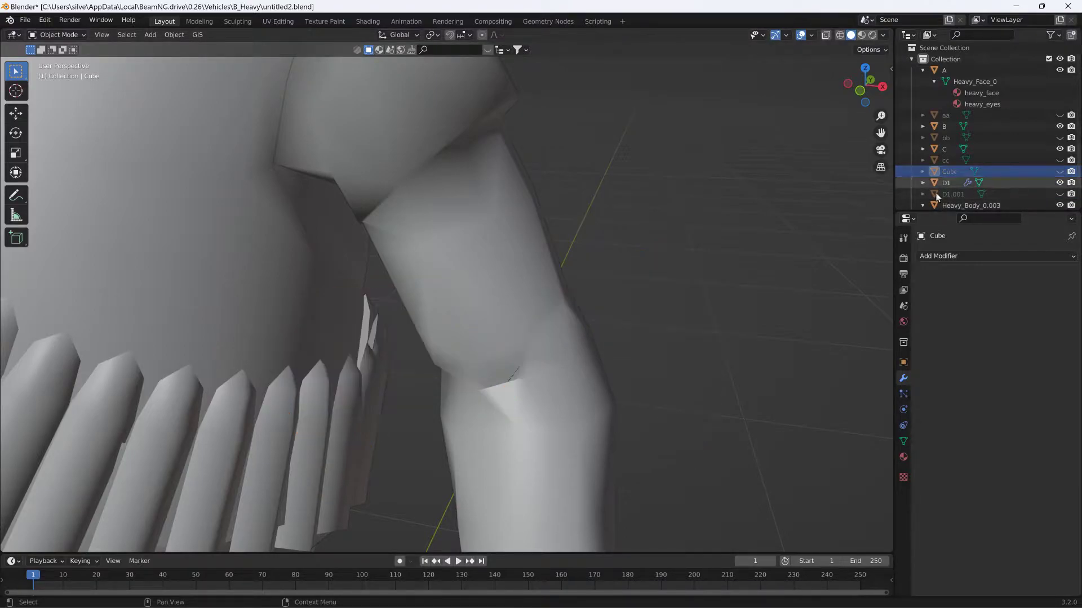
click(546, 329)
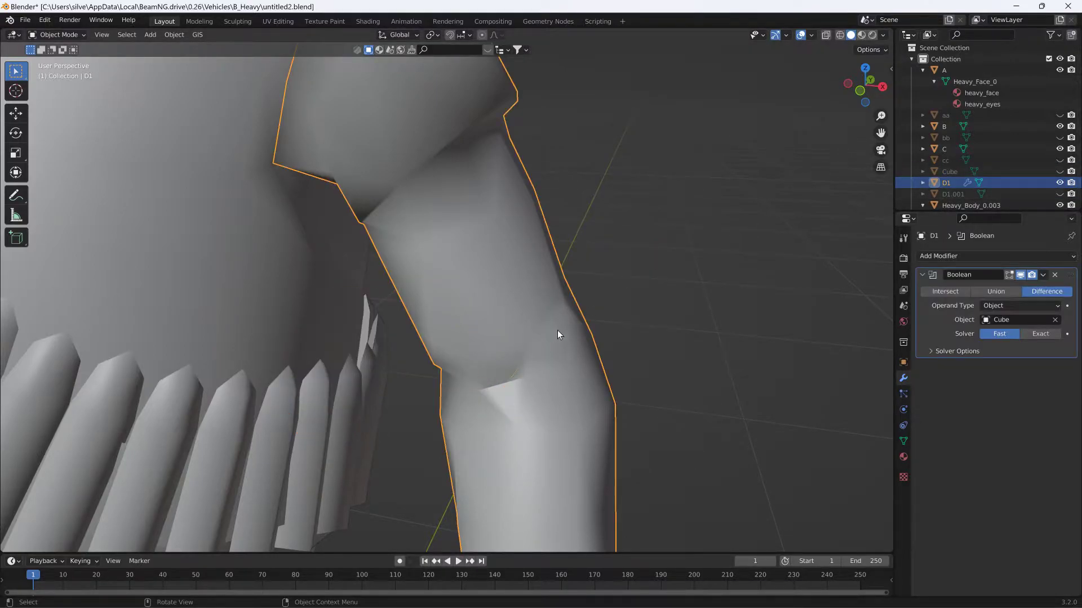
click(63, 36)
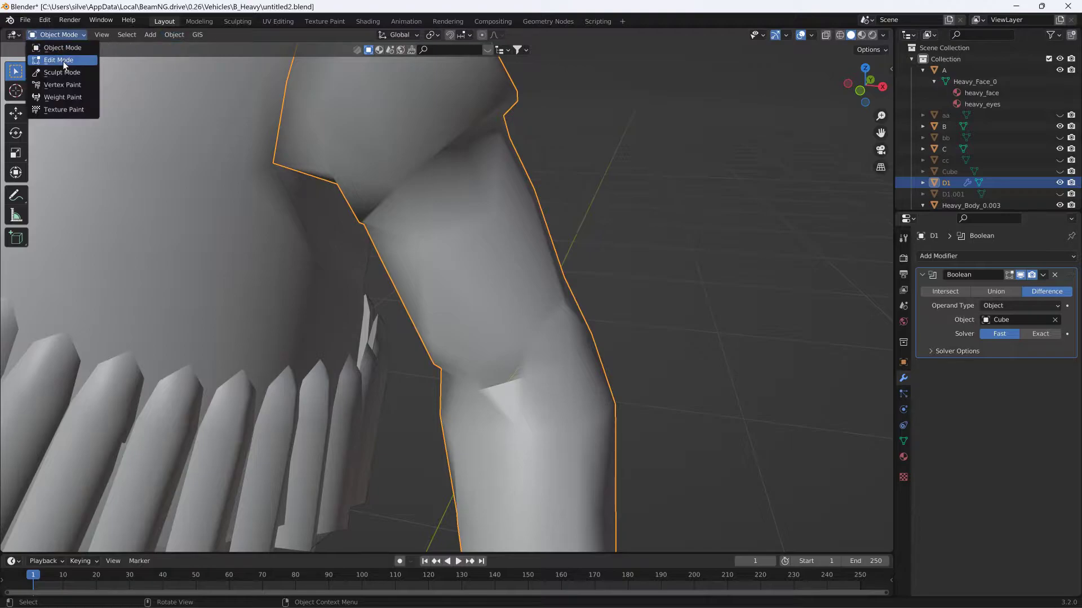
click(63, 60)
scroll(426, 295, up, 2)
mouse_move(427, 296)
middle_down()
mouse_move(447, 276)
mouse_move(333, 294)
mouse_move(244, 288)
mouse_move(445, 285)
middle_up()
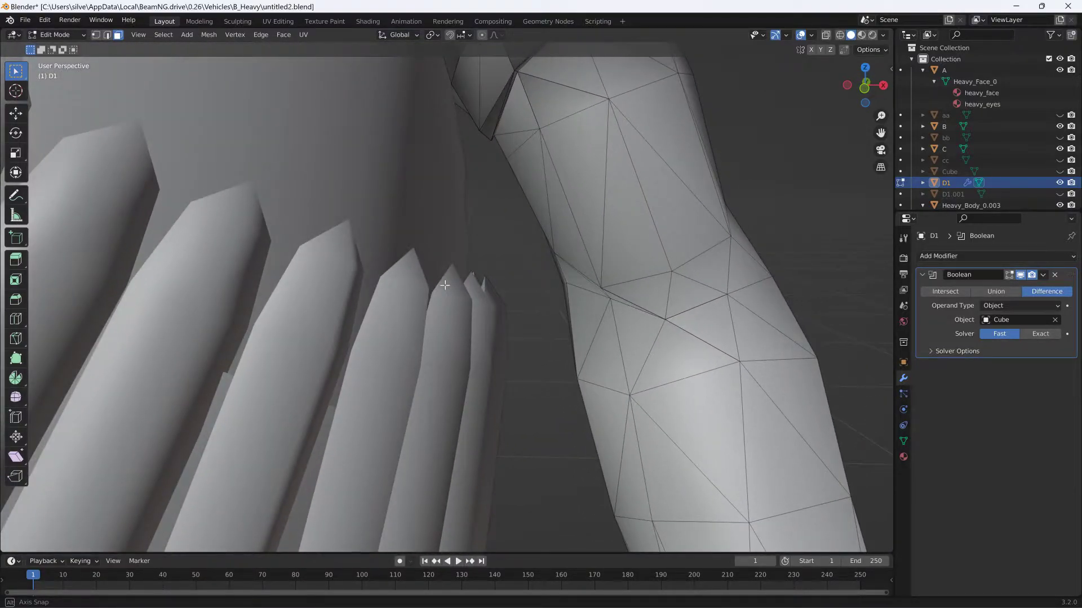
middle_drag(513, 288, 616, 290)
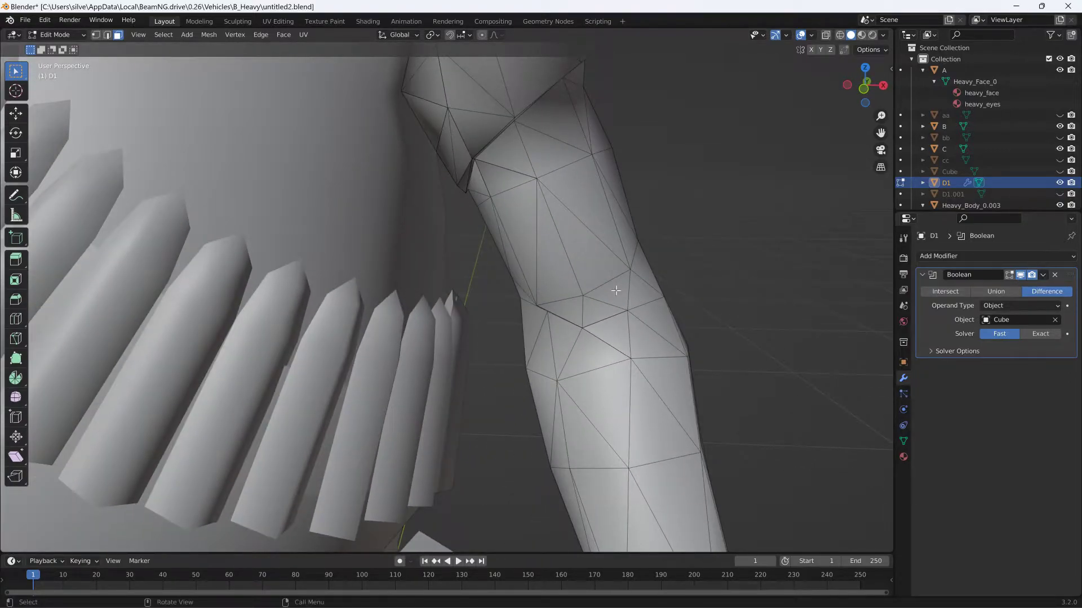
- Undo the switch to Edit Mode, the arm selection and the hiding of the cube
key(ctrl+z)
key(ctrl+z)
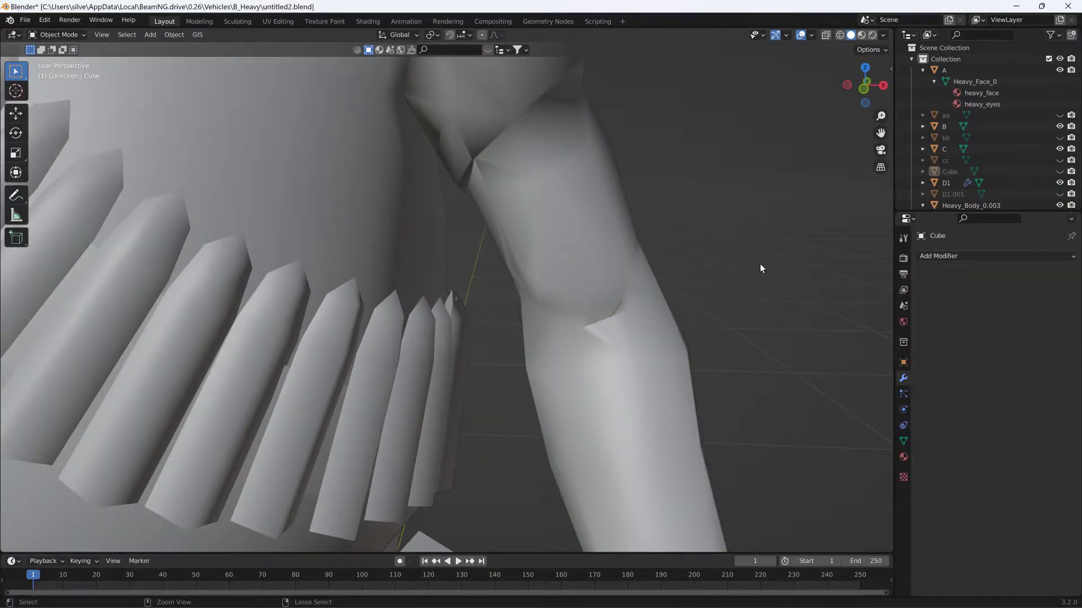
key(ctrl+z)
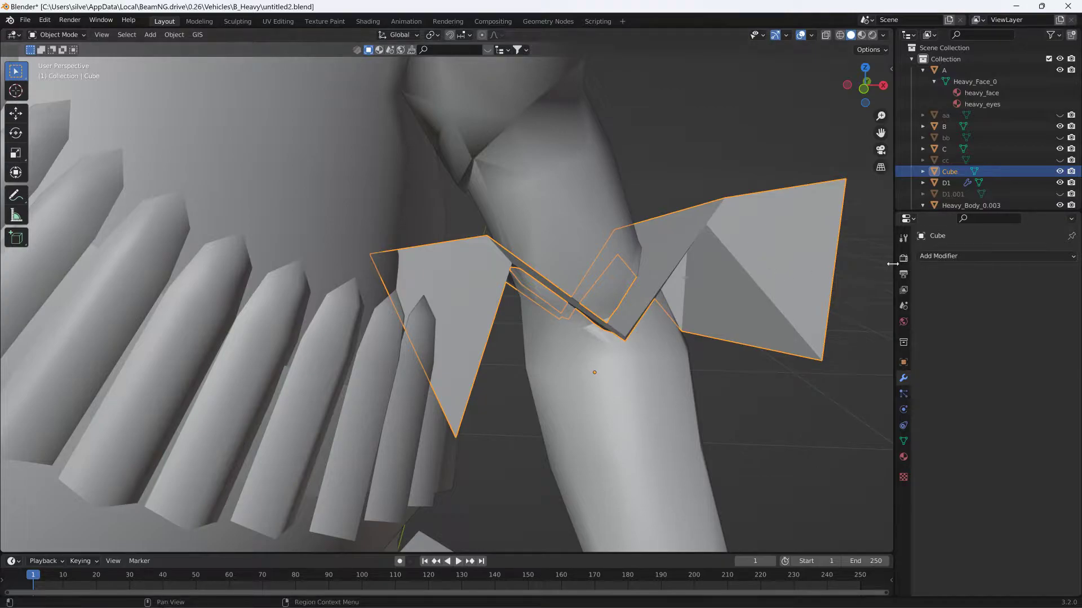
- Try intersecting the cube with arm D1 through a new Boolean modifier, undo the object assignment and remove the modifier
click(937, 257)
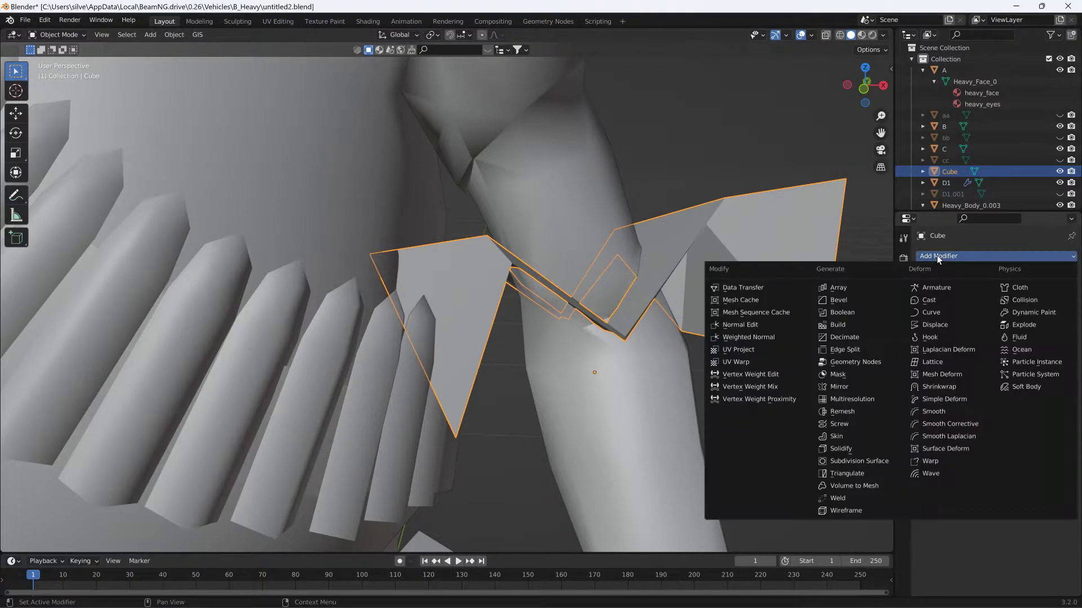
click(840, 312)
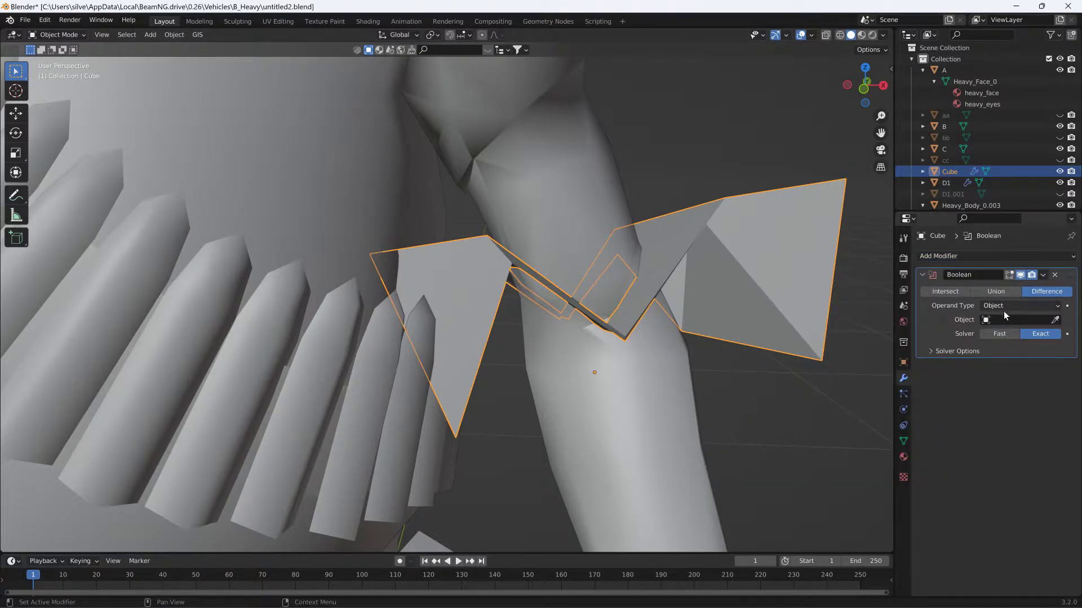
click(945, 291)
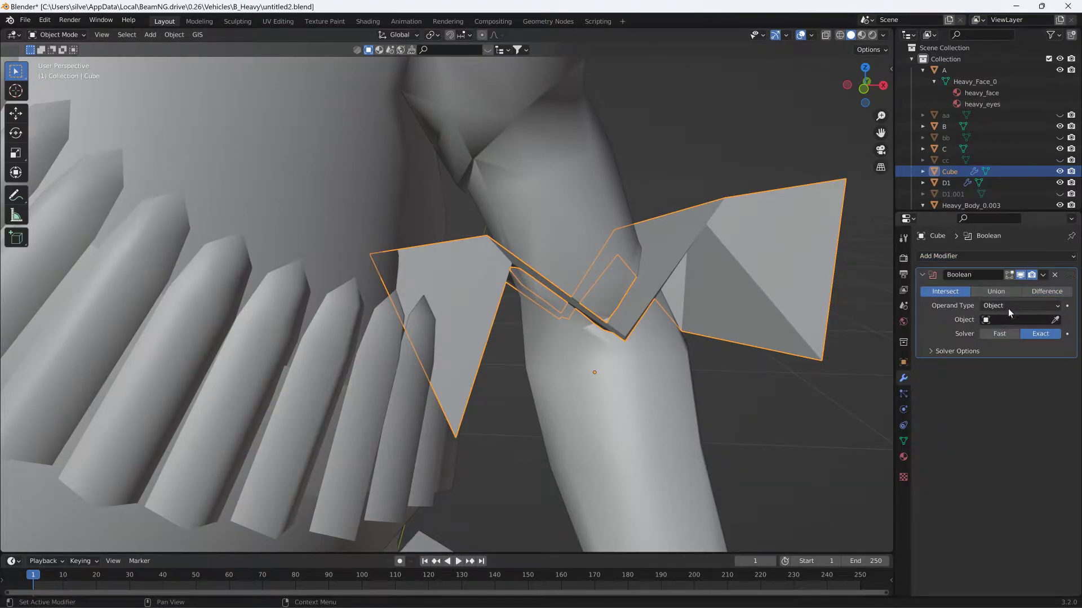
click(1040, 320)
click(1055, 320)
click(562, 199)
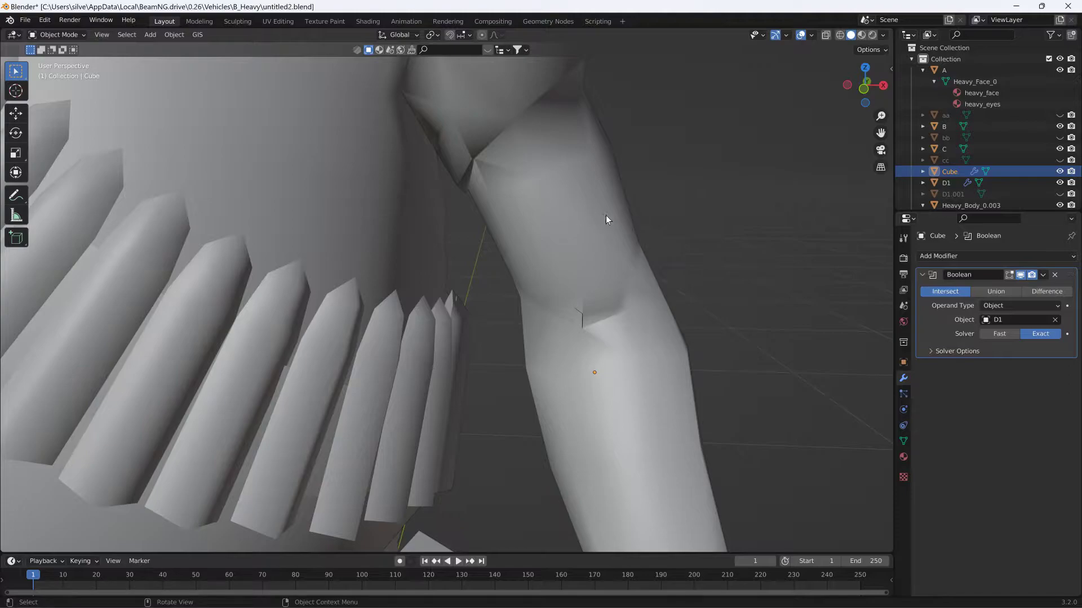
key(ctrl+z)
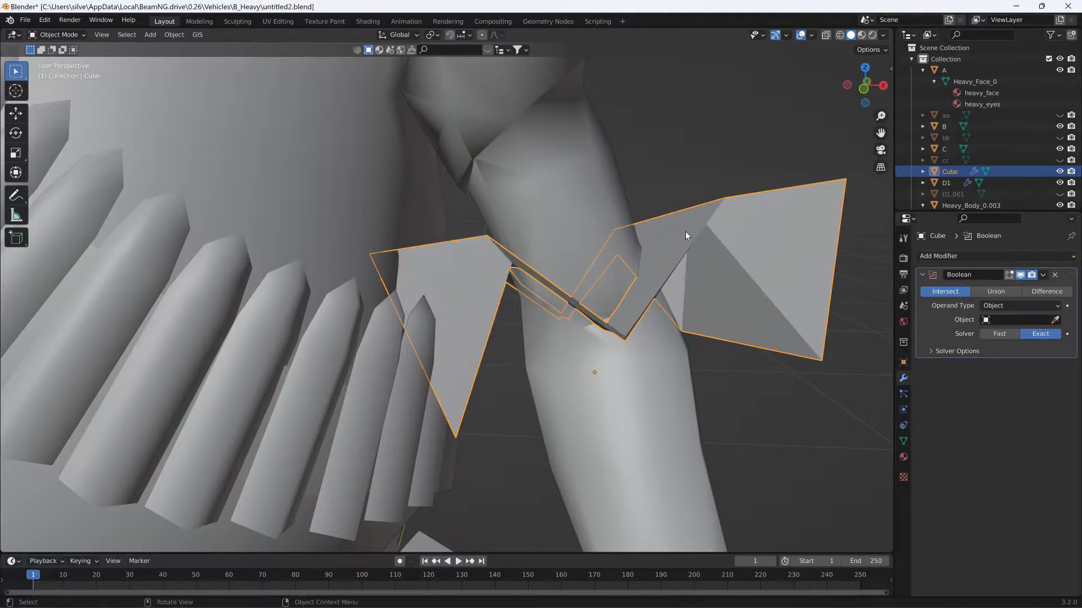
click(1054, 275)
- Remove the Boolean modifier from arm D1 and reselect the cube
click(951, 182)
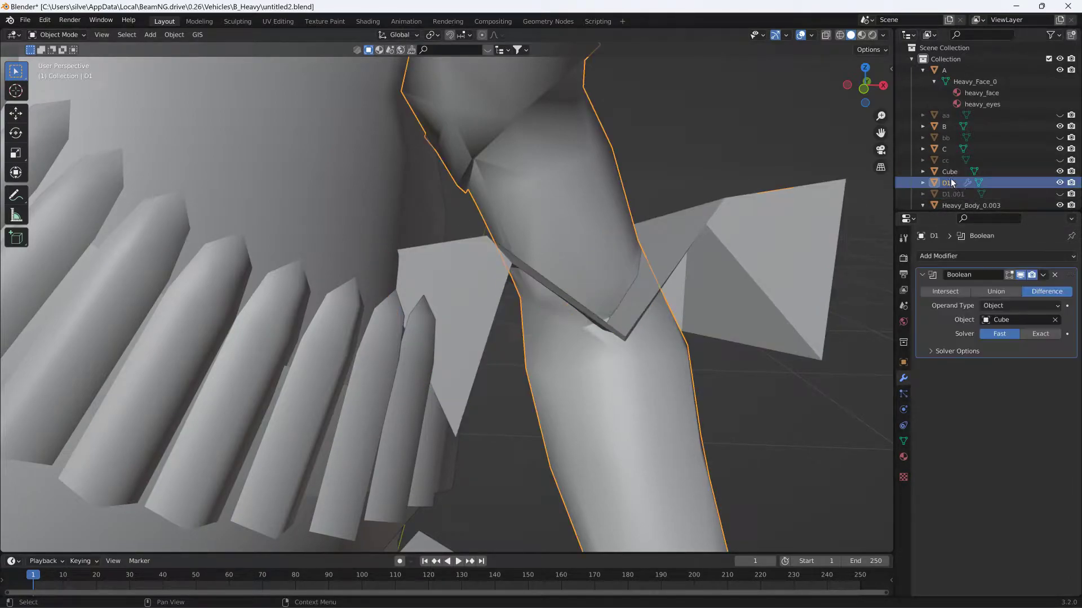
click(1054, 275)
middle_drag(798, 261, 777, 263)
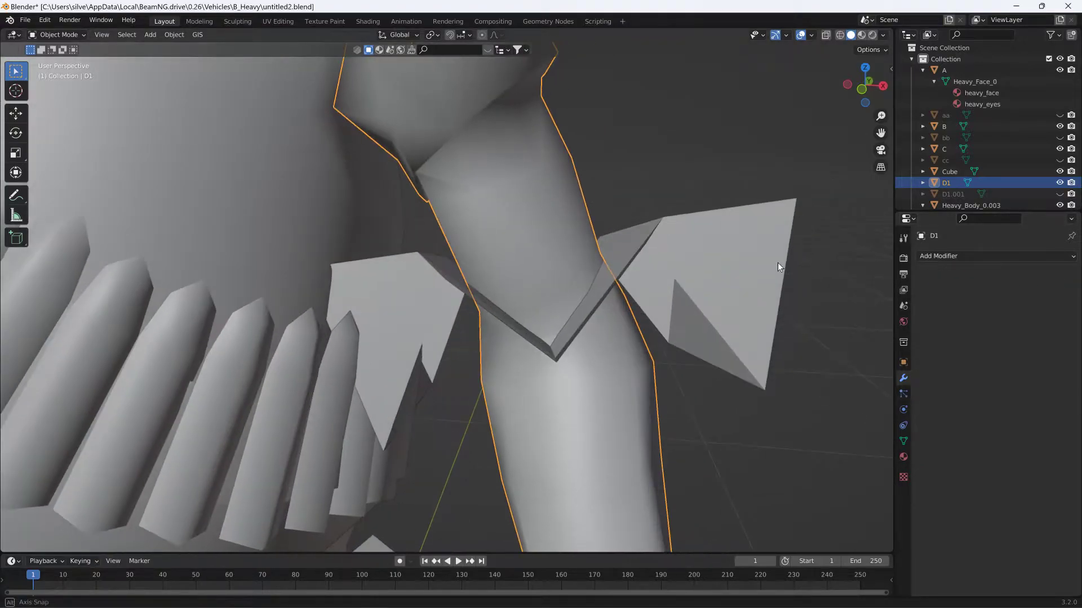
click(554, 250)
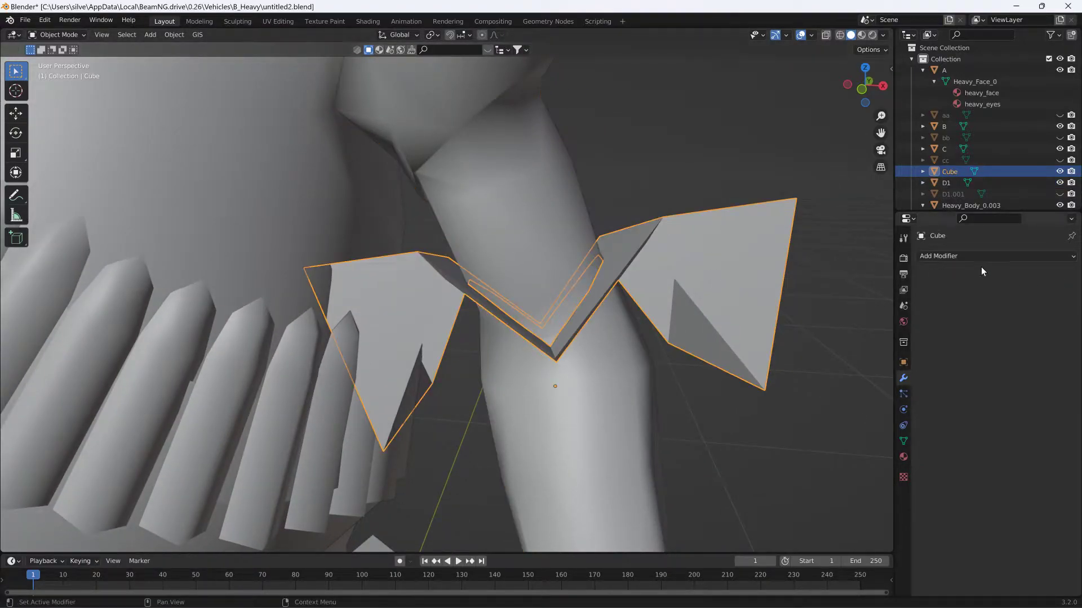
click(998, 257)
middle_drag(767, 219, 782, 238)
- Undo the modifier removals and the applied Boolean back to the cube's unapplied Difference modifier targeting arm D1
key(ctrl+z)
key(ctrl+z)
key(ctrl+z)
key(ctrl+z)
key(ctrl+z)
key(ctrl+z)
key(ctrl+z)
key(ctrl+z)
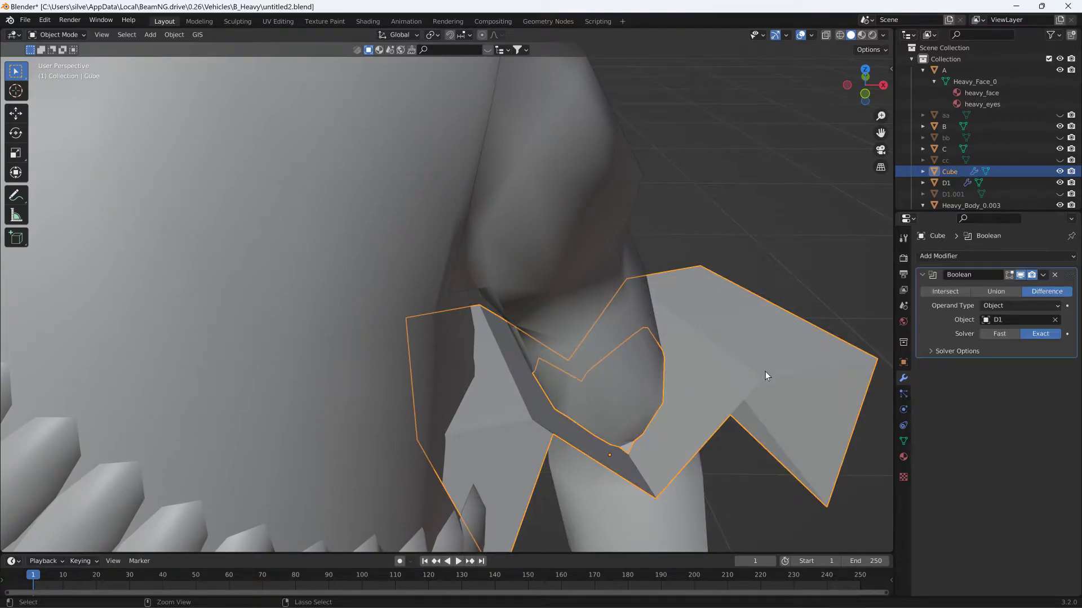
- Compare Intersect and Difference in arm D1's Boolean modifier, and remove that modifier from the arm
middle_drag(758, 404, 742, 381)
click(603, 277)
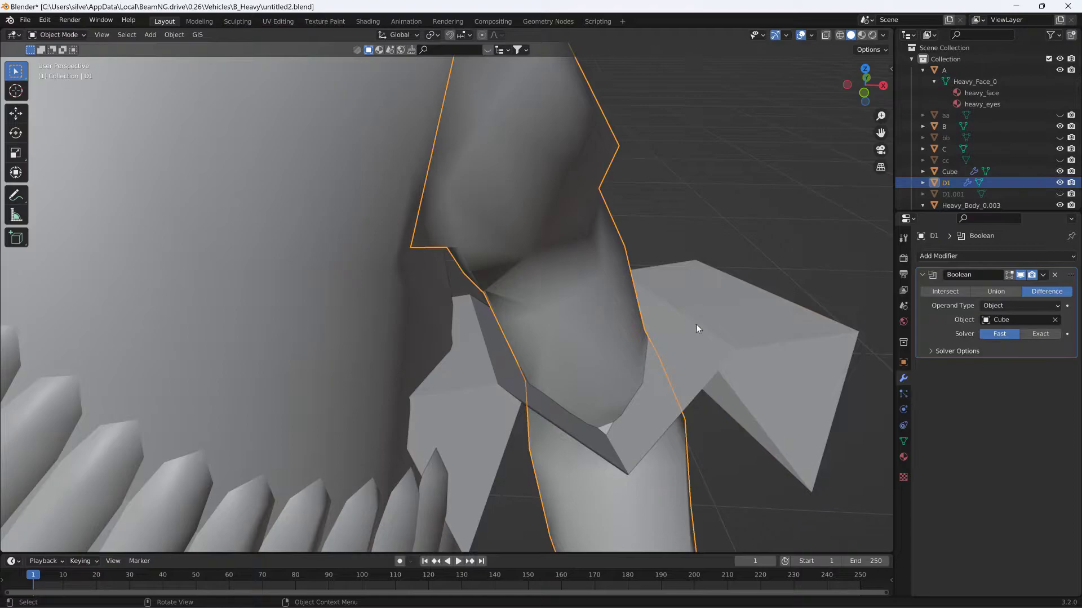
click(938, 292)
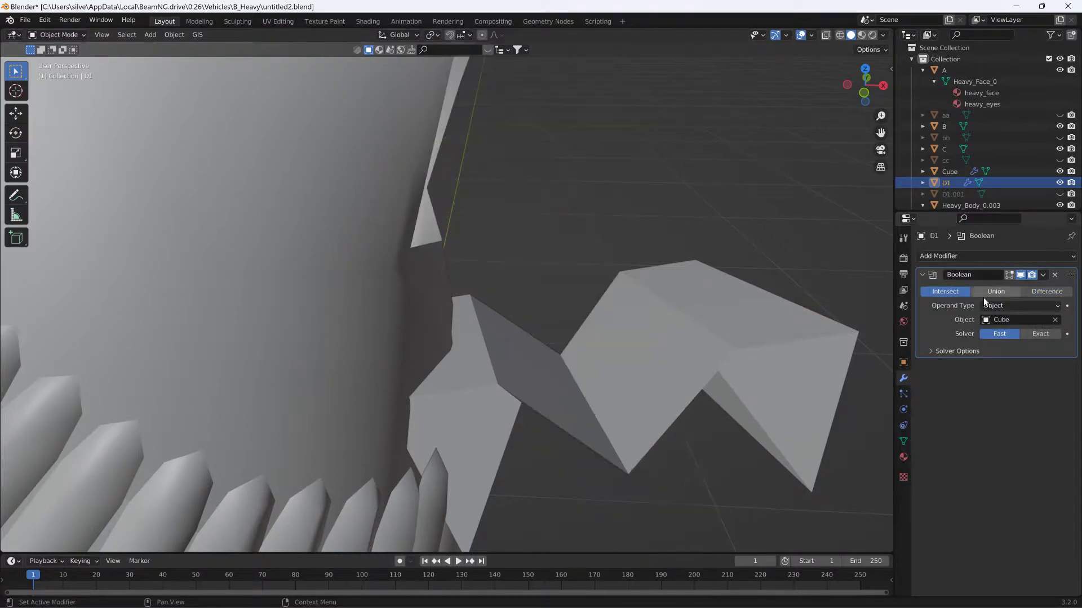
click(1046, 291)
click(955, 290)
click(1046, 291)
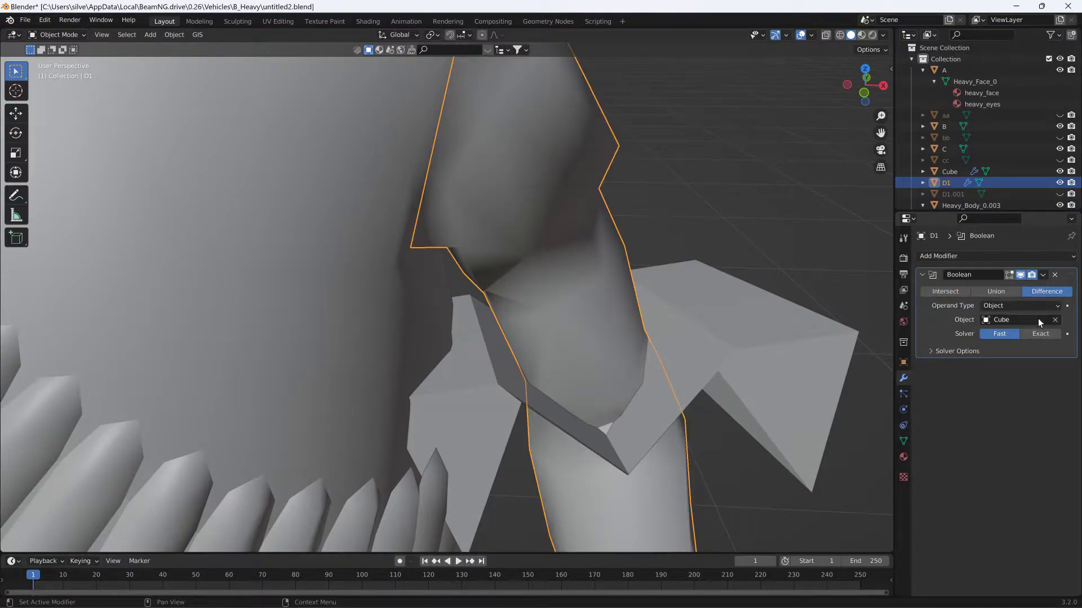
click(955, 293)
click(1057, 289)
click(1055, 275)
- Assign arm D1 as the object of the cube's Difference Boolean and apply the modifier
click(689, 316)
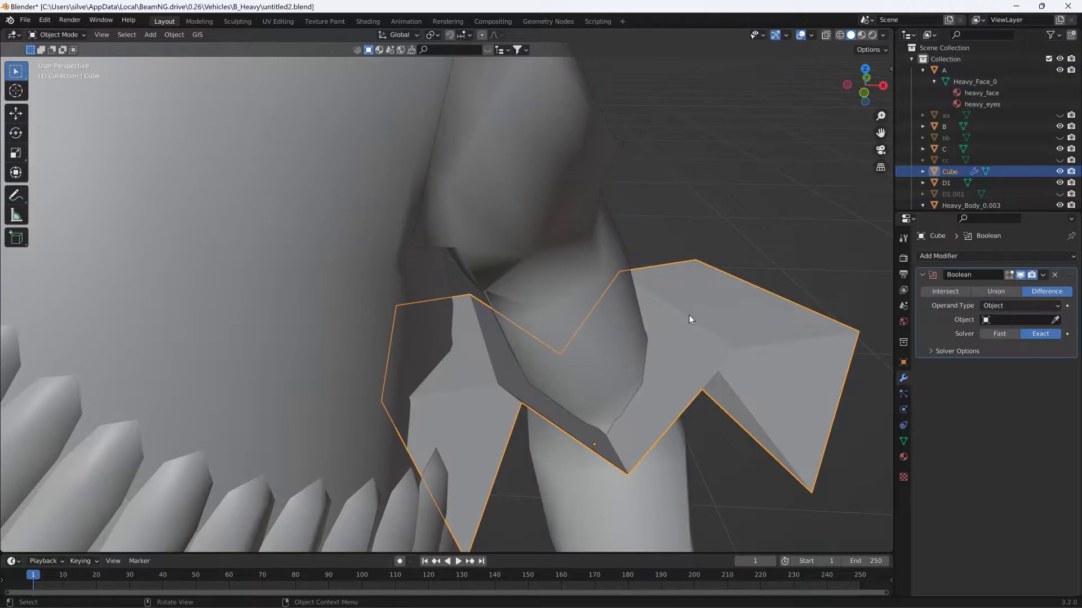
click(1055, 320)
click(600, 272)
middle_drag(598, 272, 632, 270)
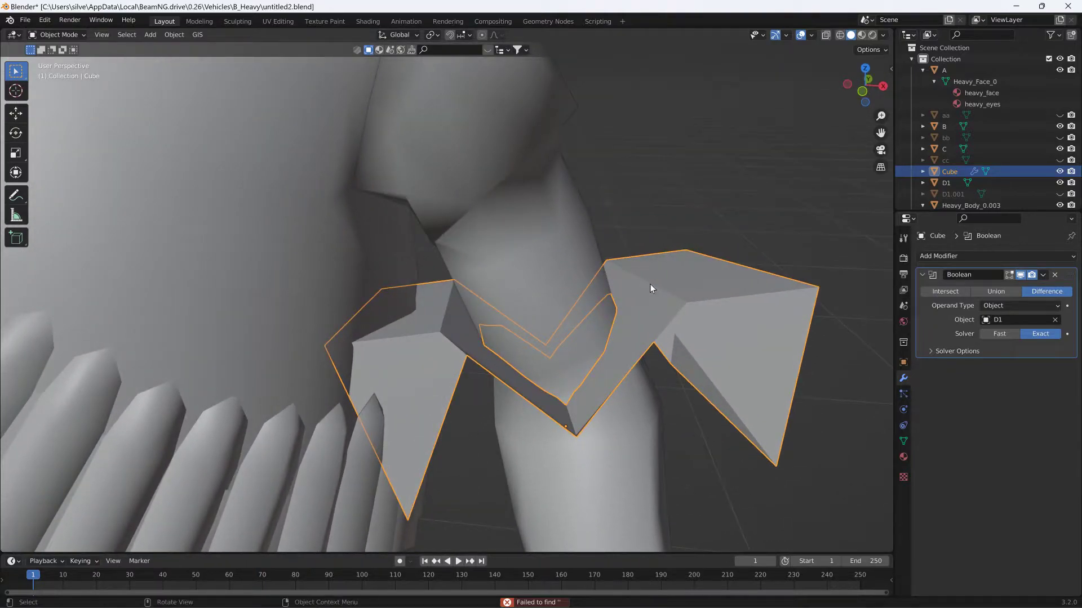
click(1040, 275)
click(1008, 286)
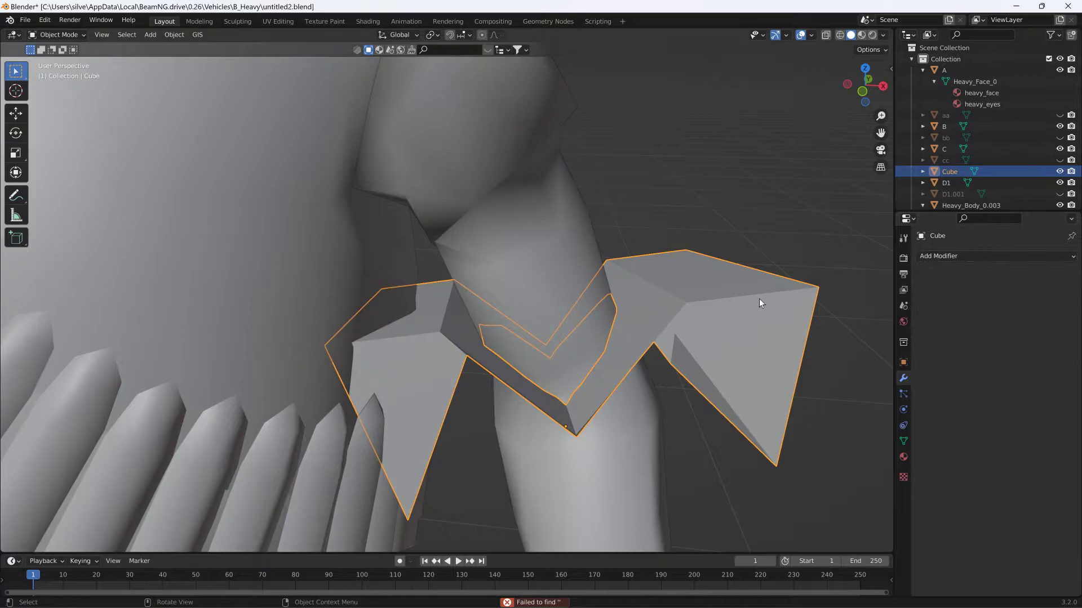
- Temporarily move the cube and arm D1 to examine the cut-out, cancelling both moves
key(g)
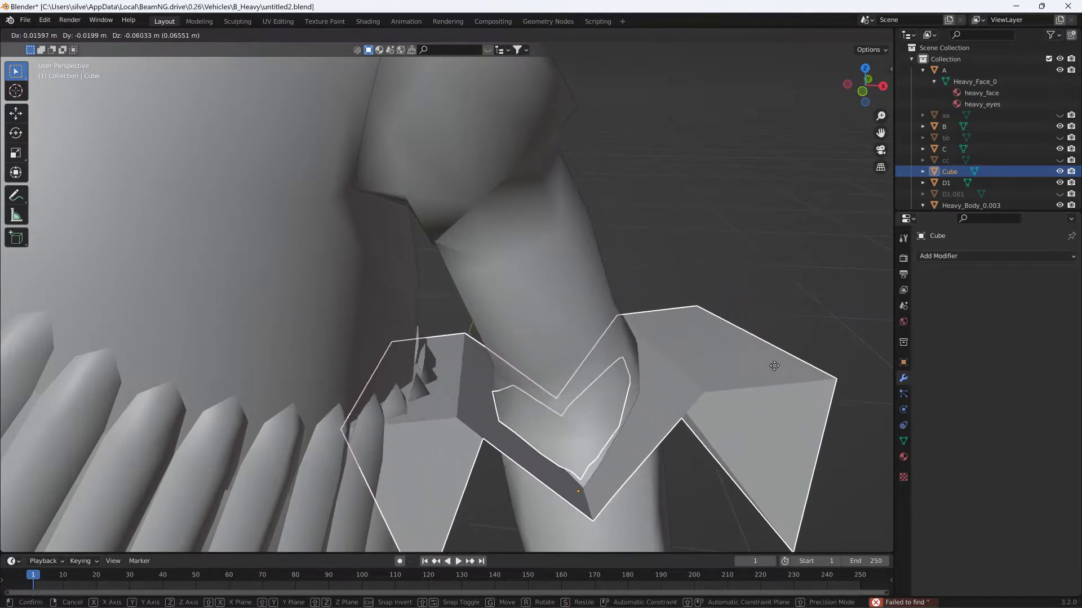
click(748, 289)
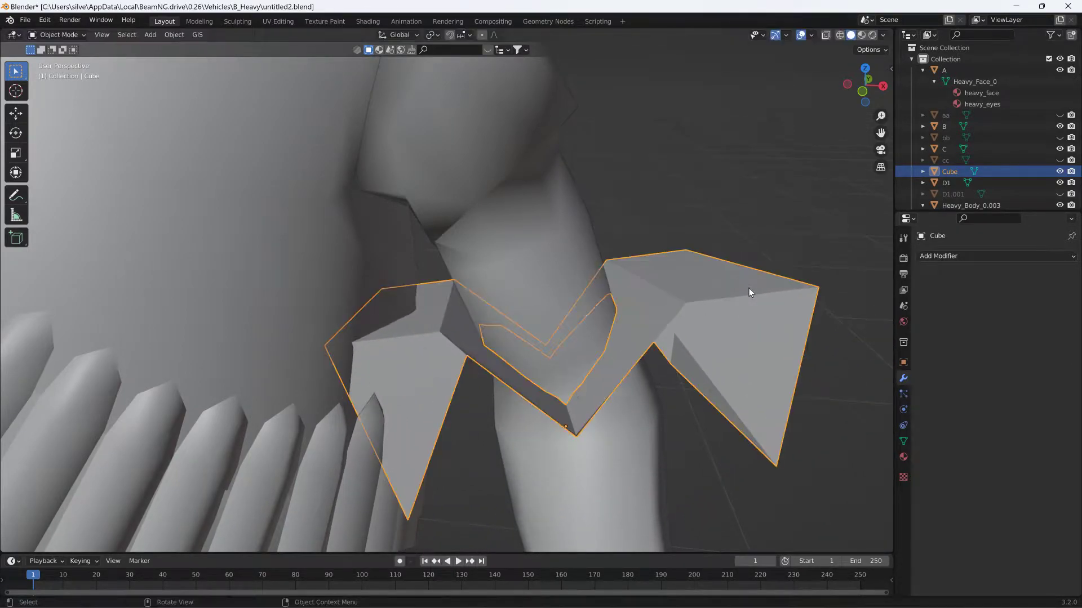
middle_drag(671, 292, 694, 283)
click(522, 267)
key(g)
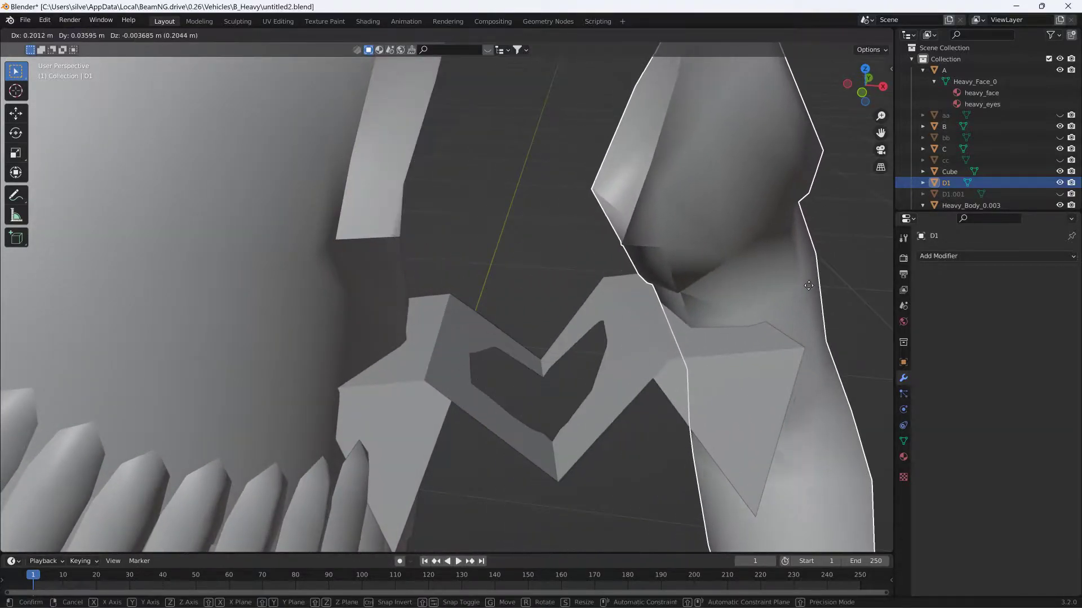
right_click(744, 219)
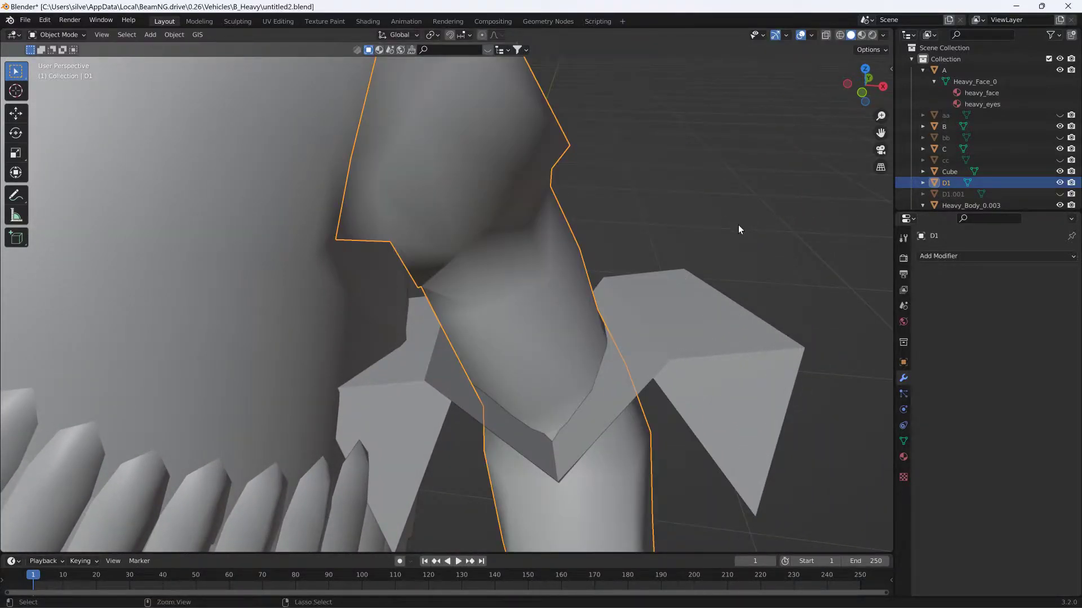
- Undo the applied cube Boolean and the assignment of arm D1 as its object
key(ctrl+z)
key(ctrl+z)
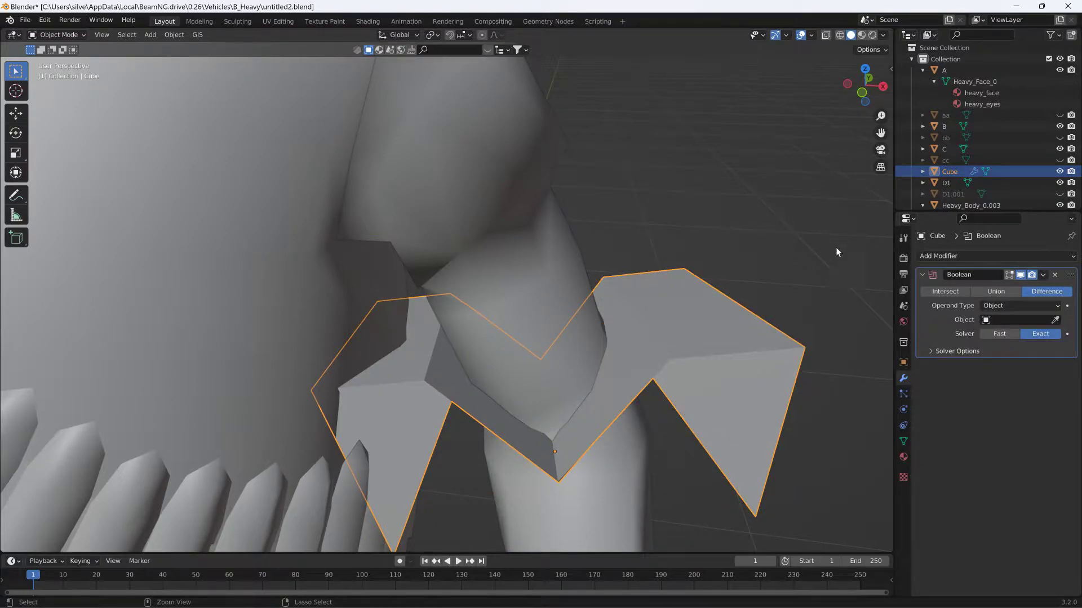
key(ctrl+z)
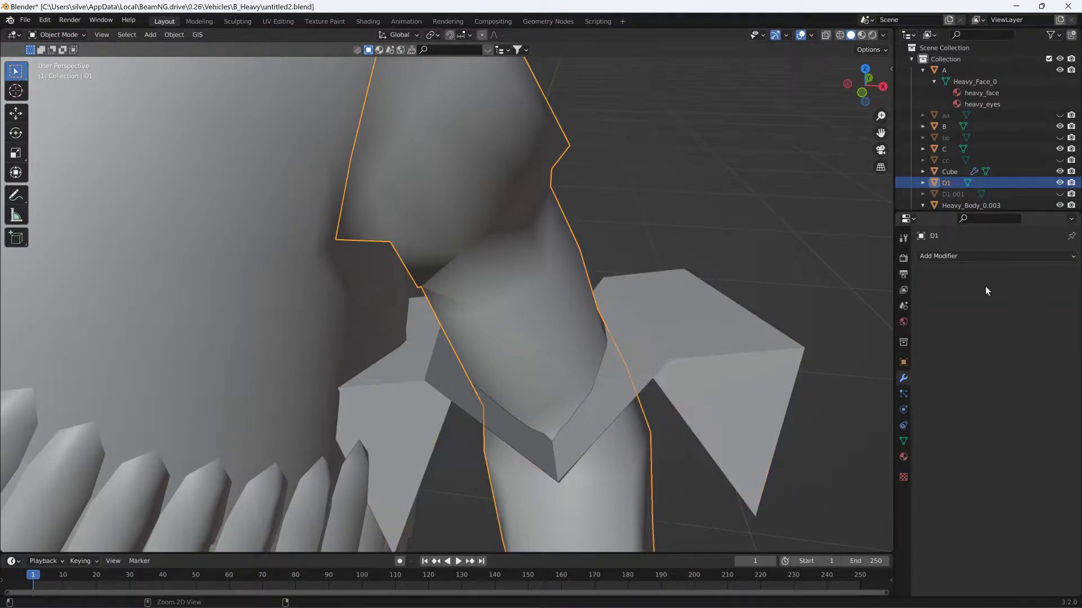
- Try arm D1 again as the cube's Boolean object, undo it, and delete the Boolean modifier from the cube
click(957, 175)
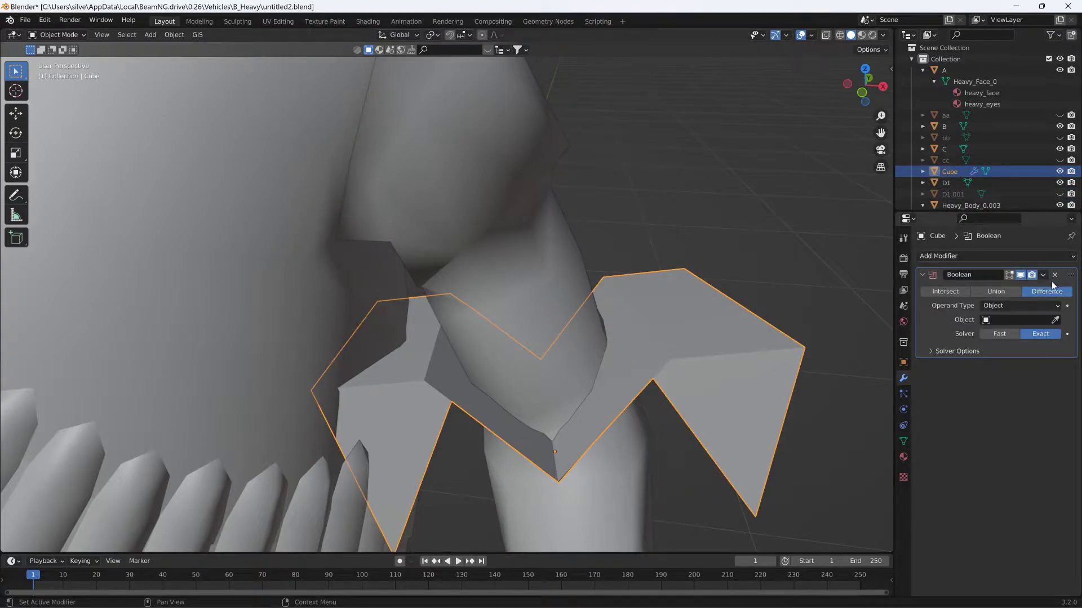
click(1056, 321)
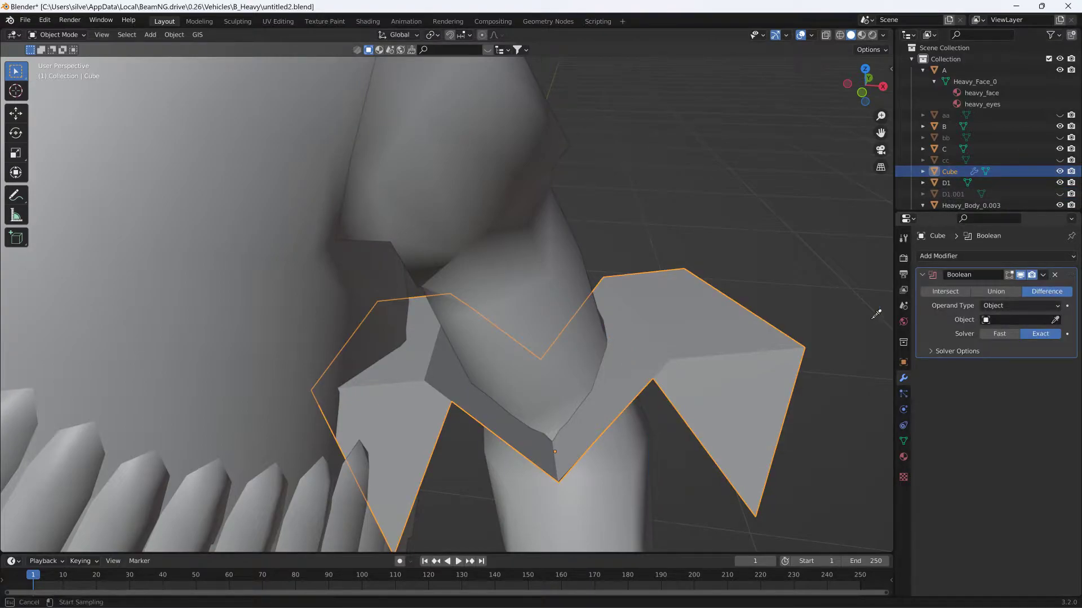
click(559, 282)
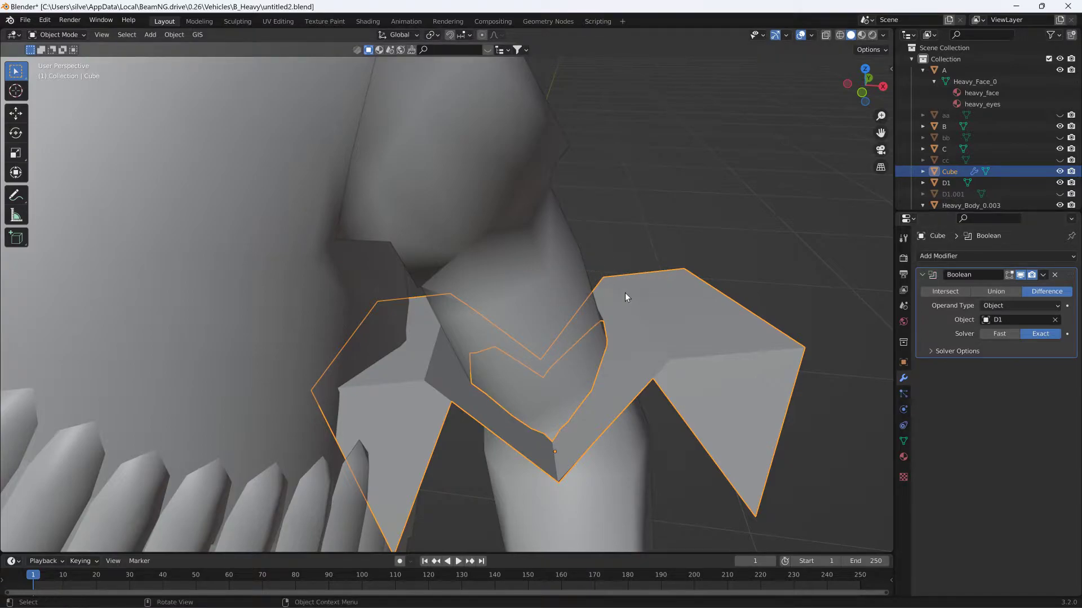
key(ctrl+z)
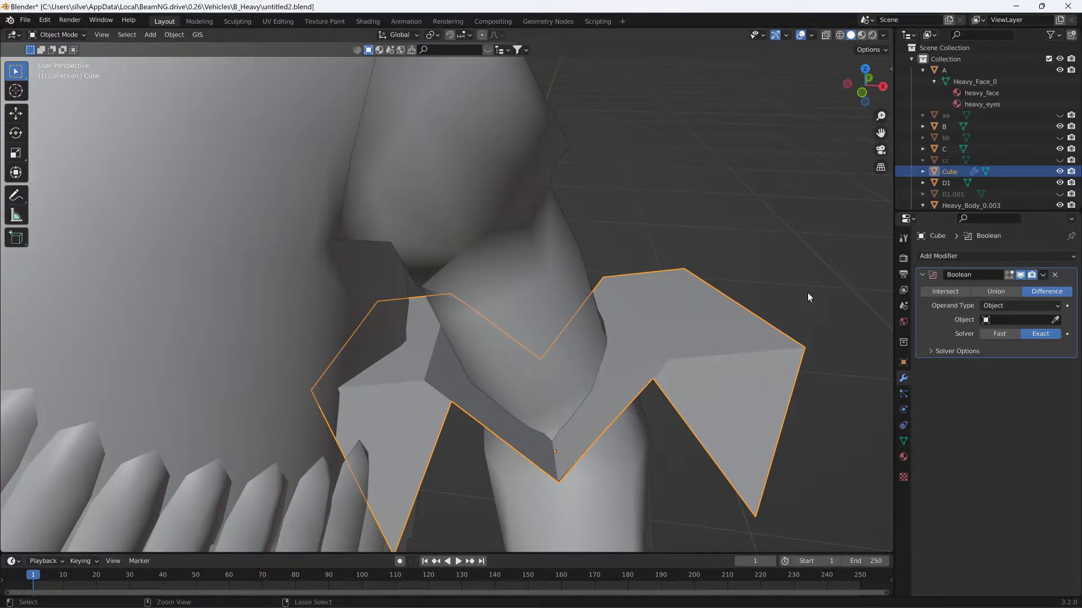
click(1054, 275)
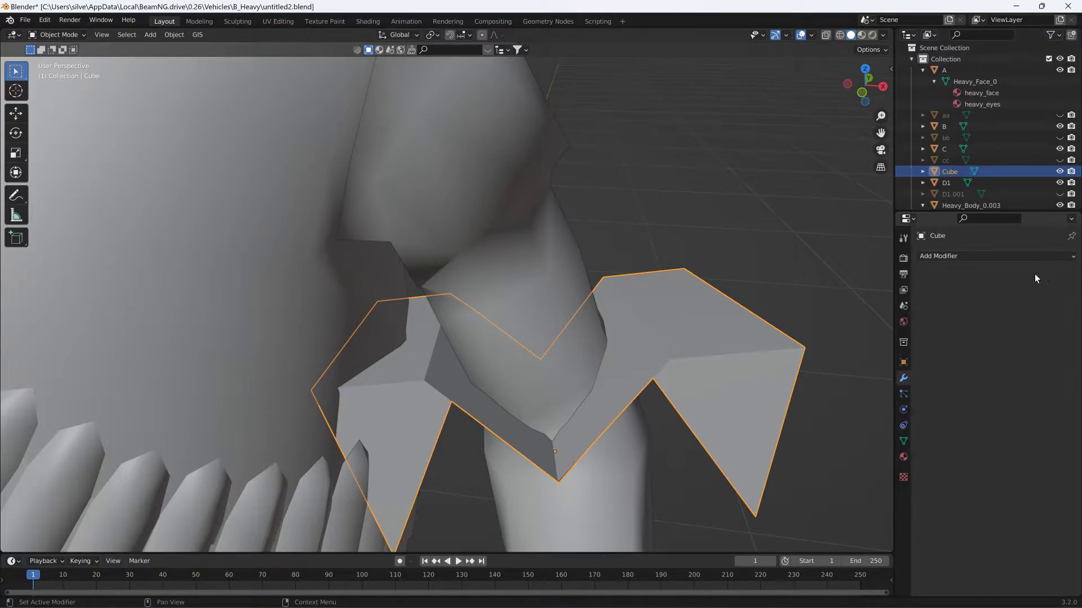
key(ctrl+z)
click(1054, 275)
- Add a Boolean modifier to arm D1 with the Intersect operation and Cube as the object
click(563, 268)
click(938, 255)
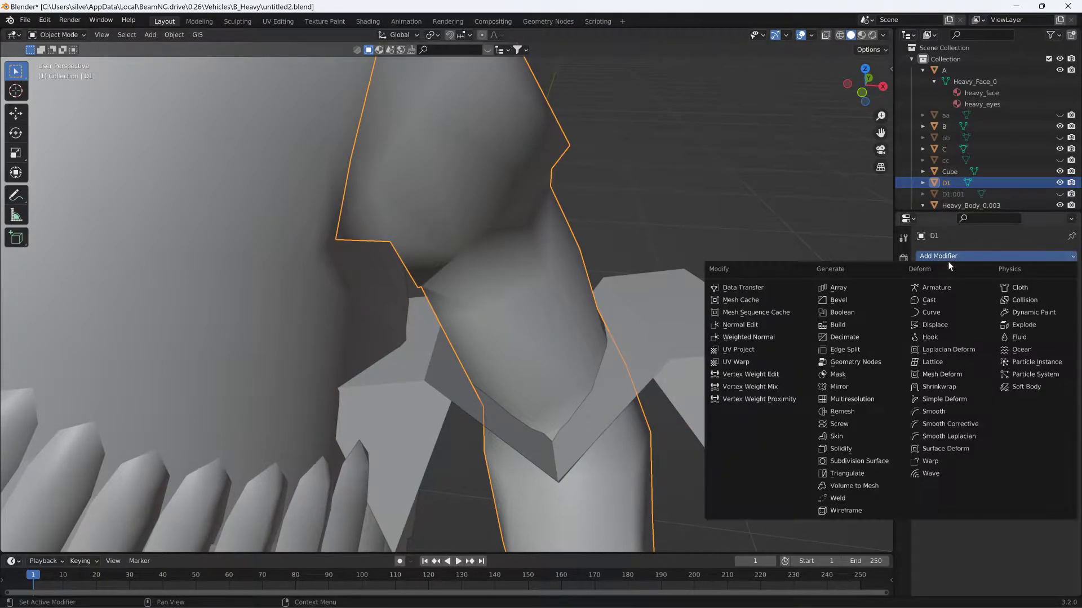
click(859, 312)
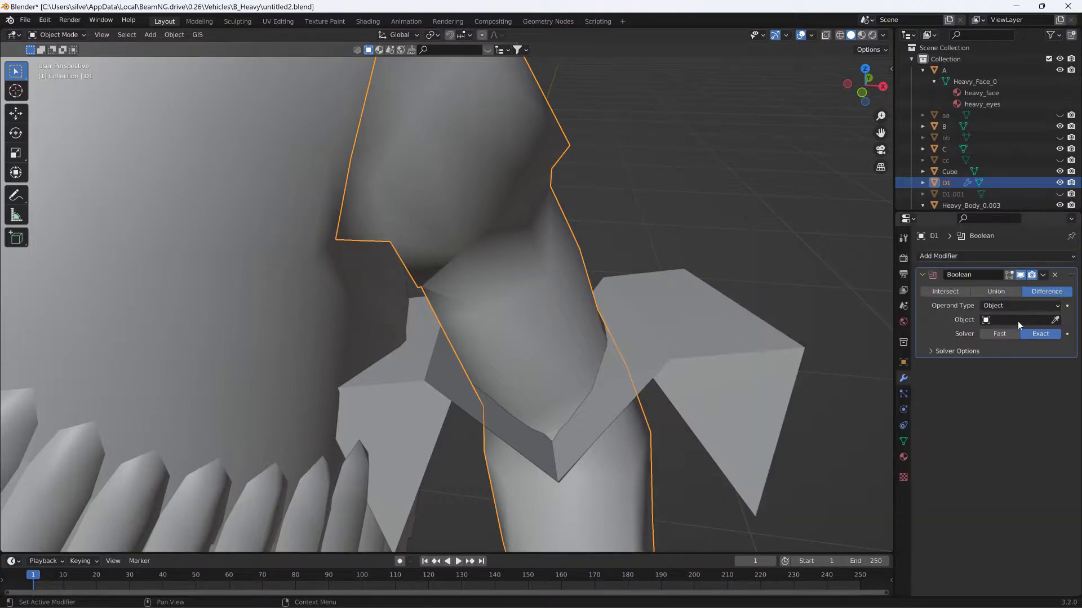
click(952, 291)
click(1056, 320)
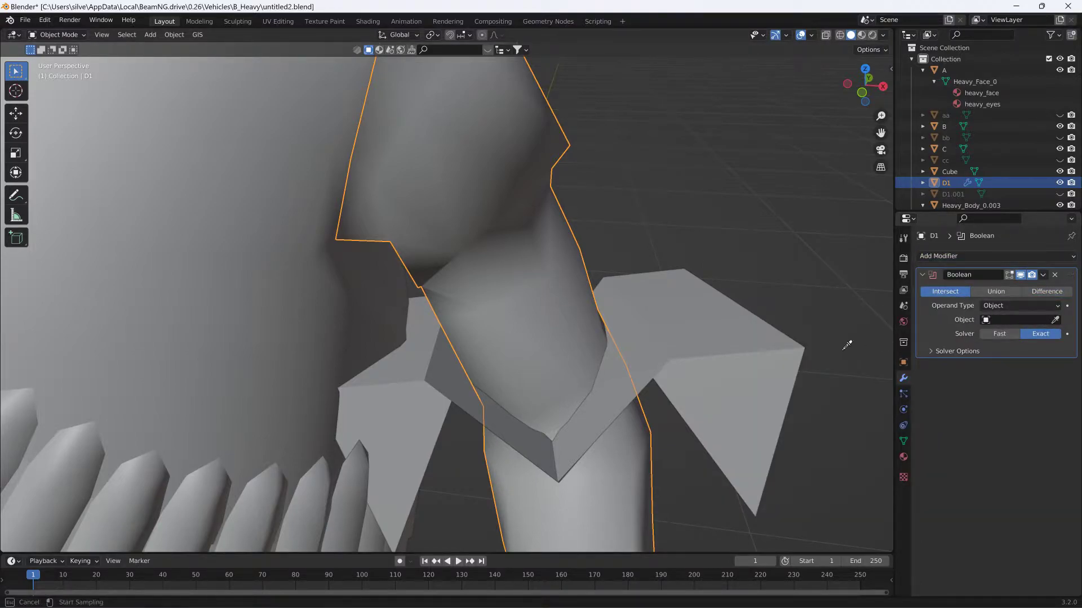
click(701, 338)
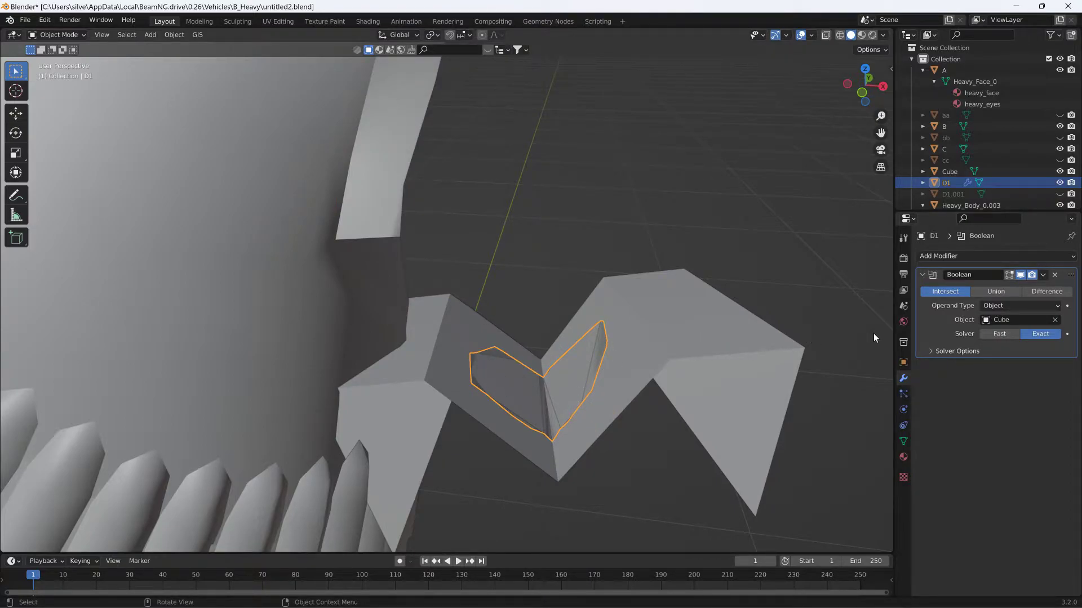
- Undo the arm modifier's object assignment and set it to Difference with Cube as the object
key(ctrl+z)
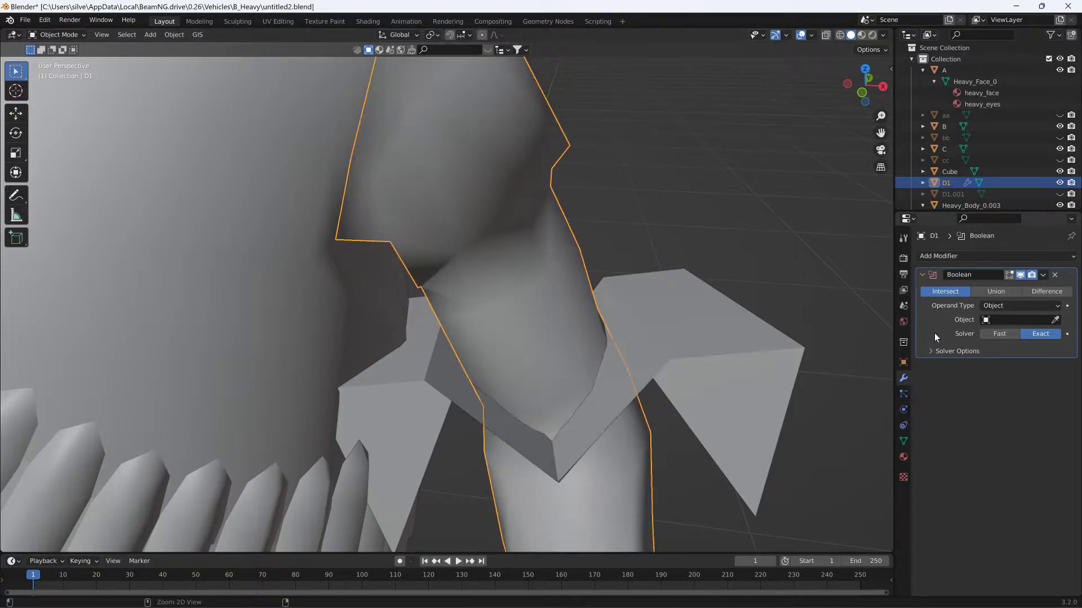
click(1046, 291)
click(1055, 319)
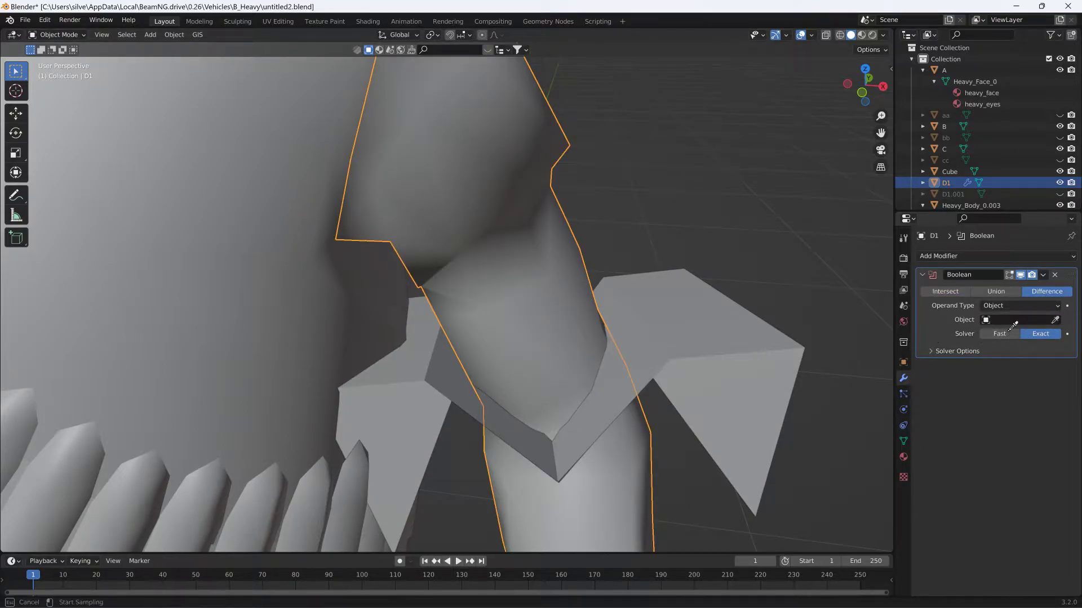
click(704, 313)
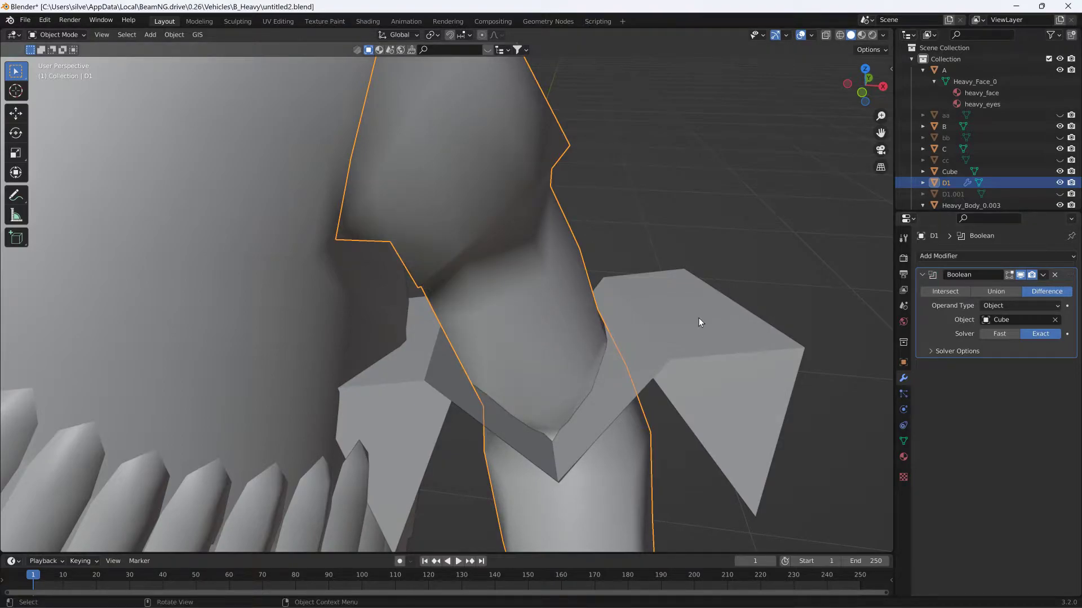
- Check Intersect on arm D1's Boolean, and set the modifier to Difference with the Fast solver
mouse_move(698, 318)
middle_down()
mouse_move(708, 295)
mouse_move(694, 313)
middle_up()
click(946, 292)
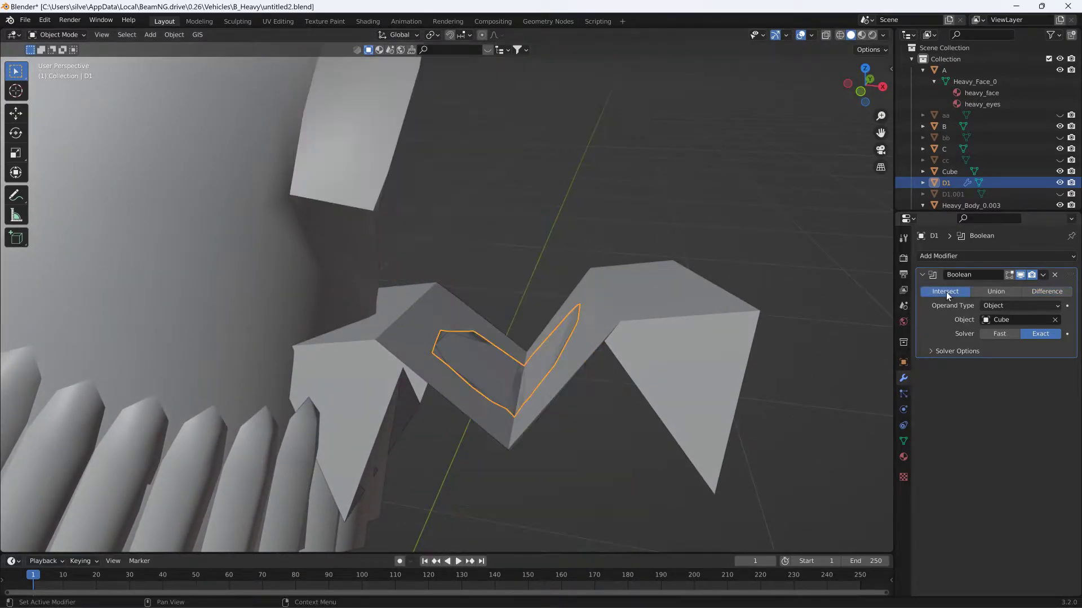
click(1034, 293)
click(1001, 334)
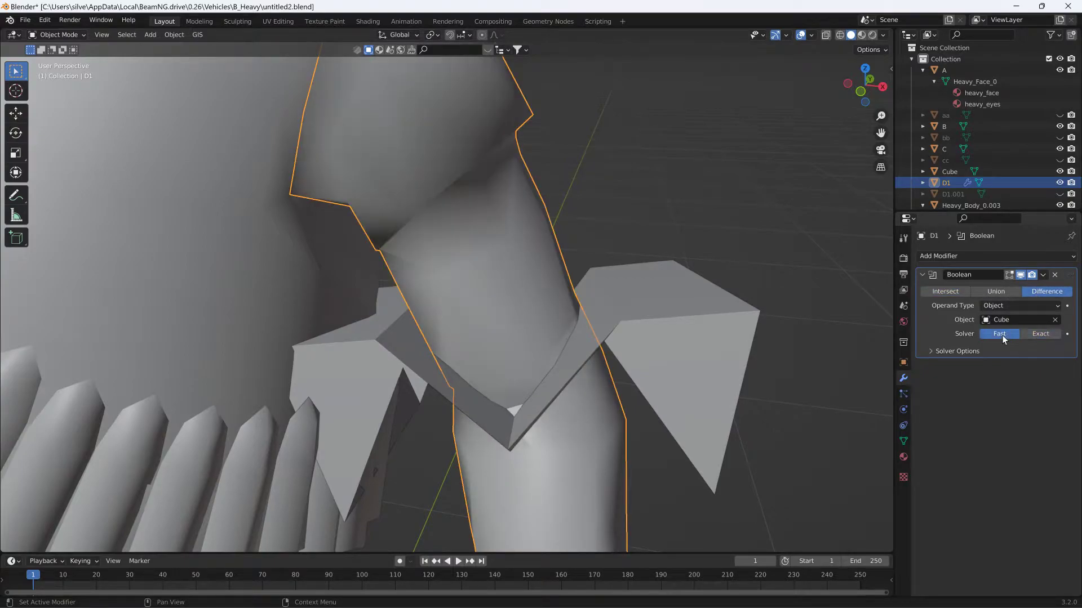
- Check Intersect and Union on arm D1's Boolean, return it to Difference, and apply the modifier
click(946, 293)
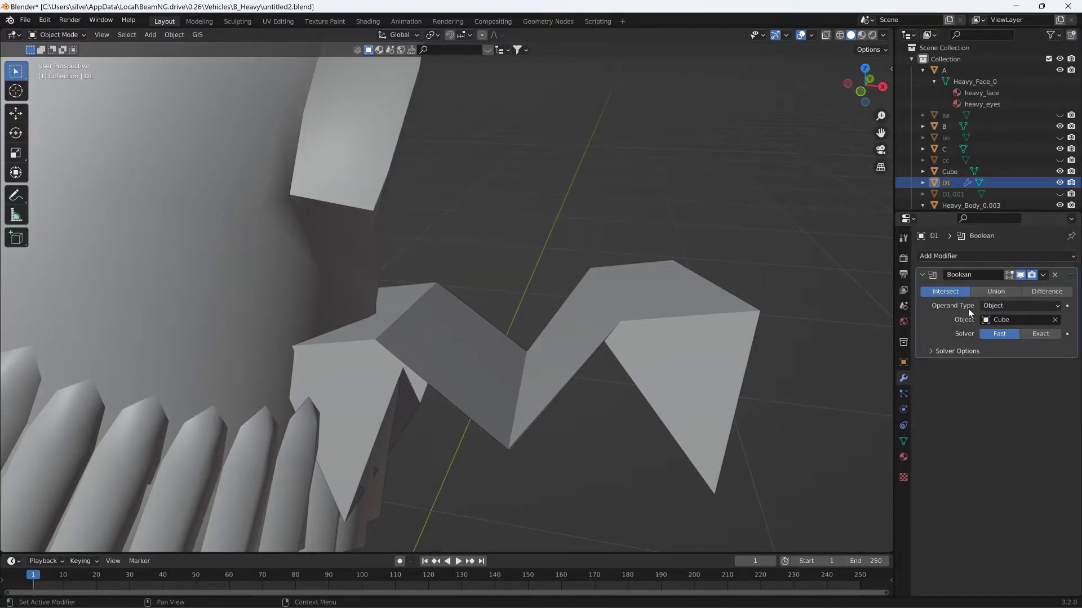
click(995, 292)
click(1036, 292)
middle_drag(710, 290, 688, 289)
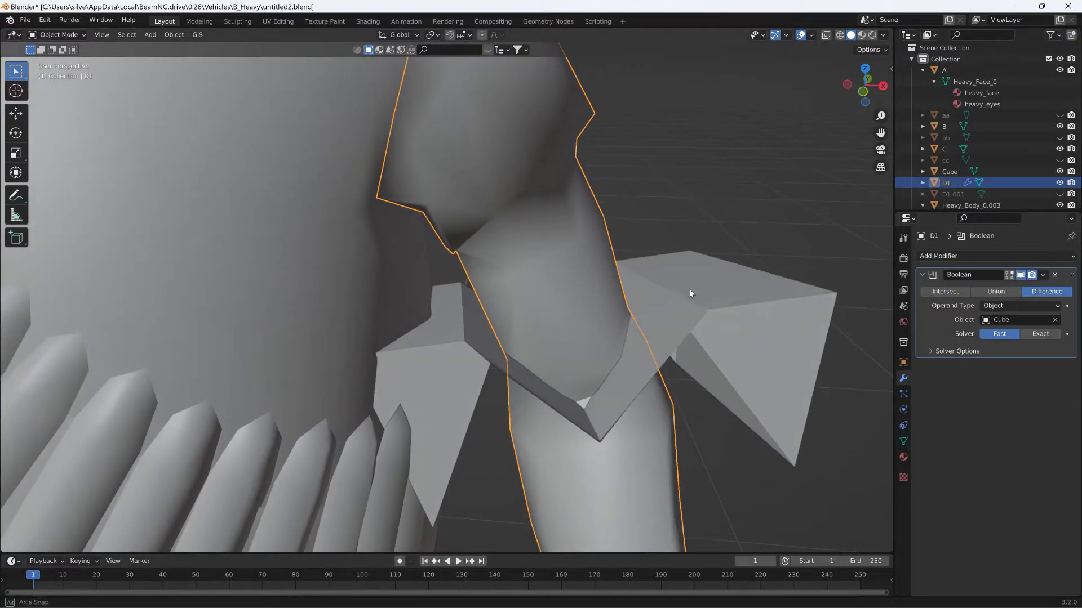
click(1043, 276)
click(1020, 283)
- Delete the V-shaped cutter cube from the scene
middle_drag(661, 312, 546, 326)
click(617, 316)
key(Delete)
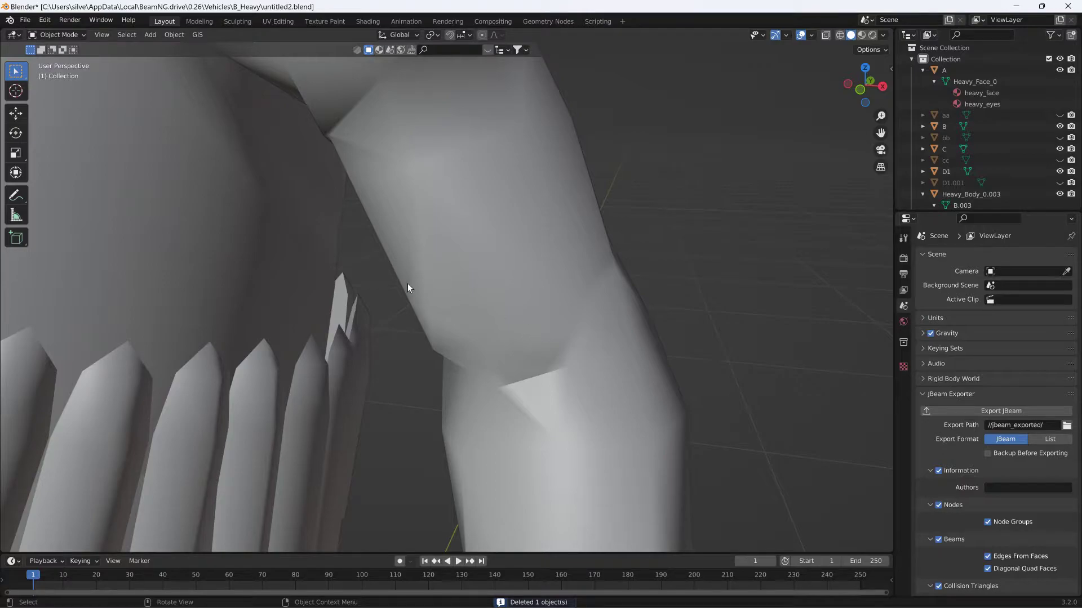
- Enter Edit Mode on arm D1 and select the front forearm faces directly below the V-shaped cut line
click(452, 235)
click(62, 39)
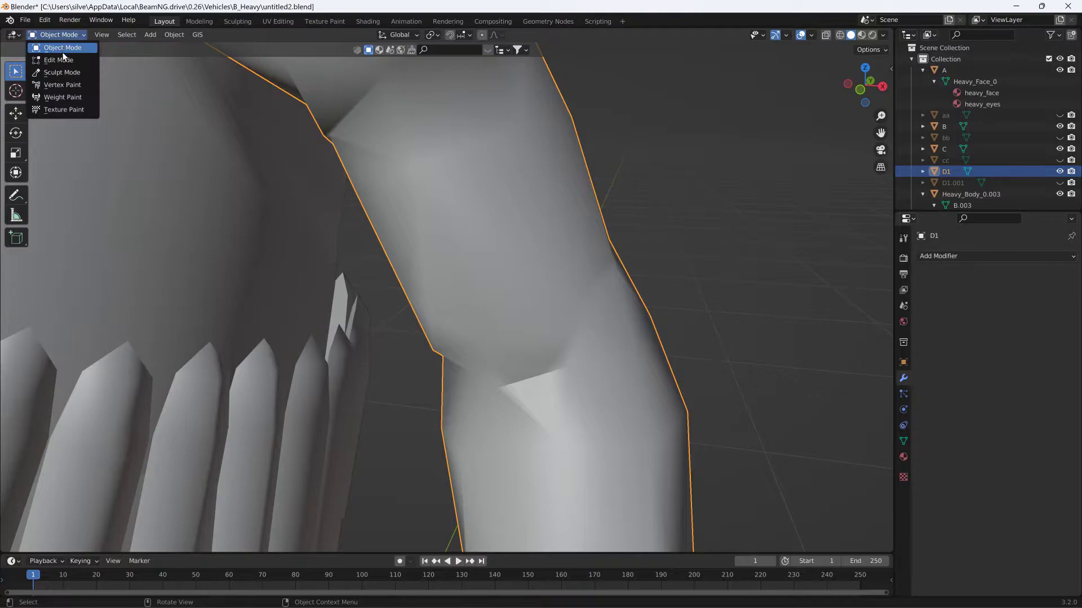
click(56, 53)
middle_drag(507, 248, 474, 247)
middle_drag(662, 234, 374, 169)
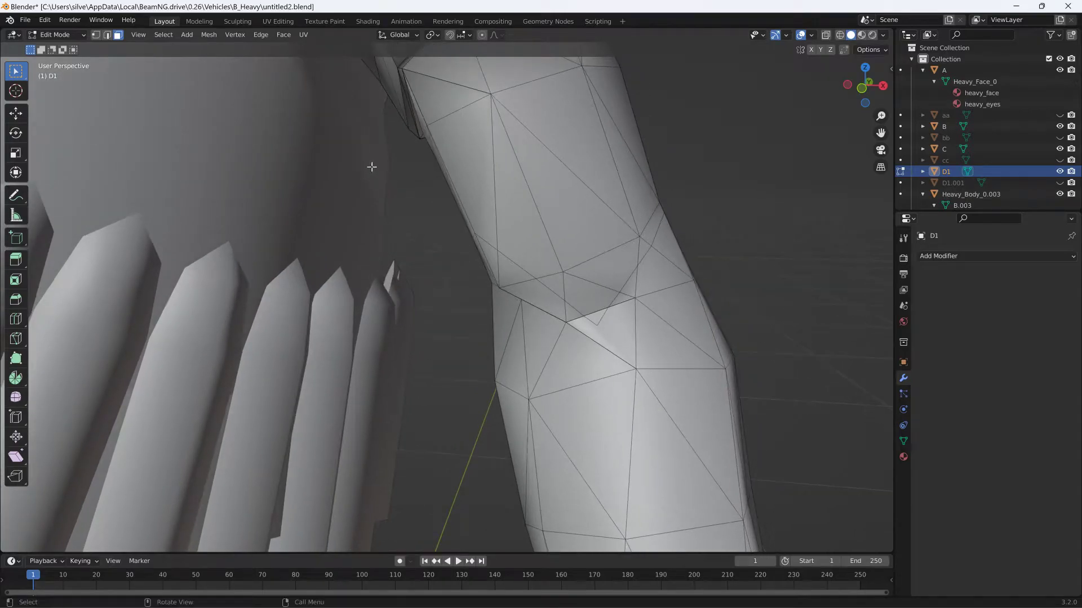
drag(473, 267, 569, 328)
shift+drag(639, 291, 676, 287)
shift+click(676, 246)
shift+drag(491, 376, 785, 495)
shift+click(730, 345)
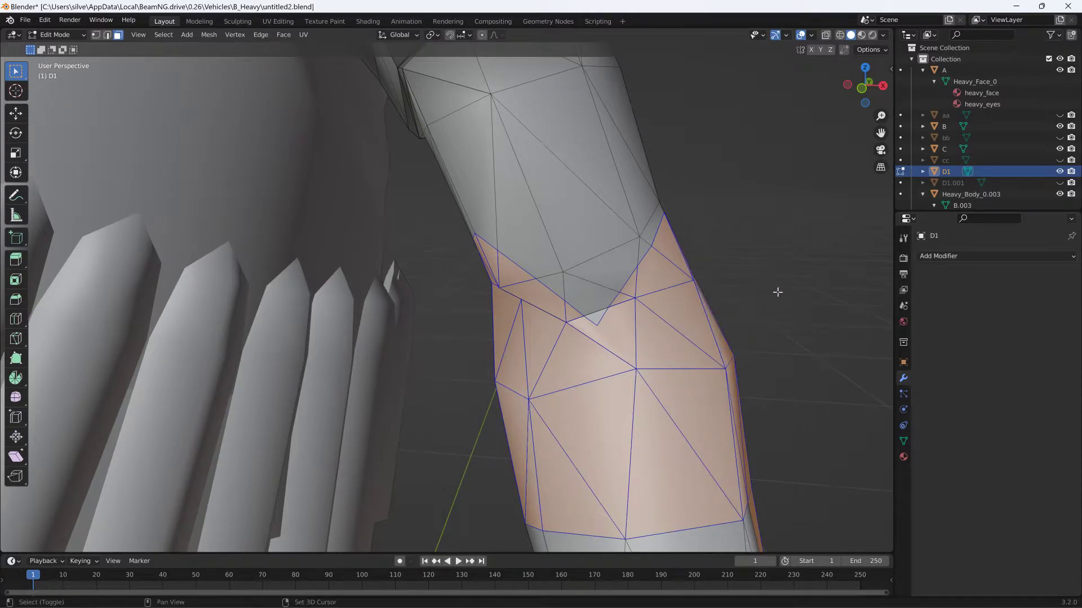
- Extend the face selection down the rest of the forearm and the whole hand with X-ray on, and turn X-ray off again
click(826, 35)
scroll(574, 362, down, 5)
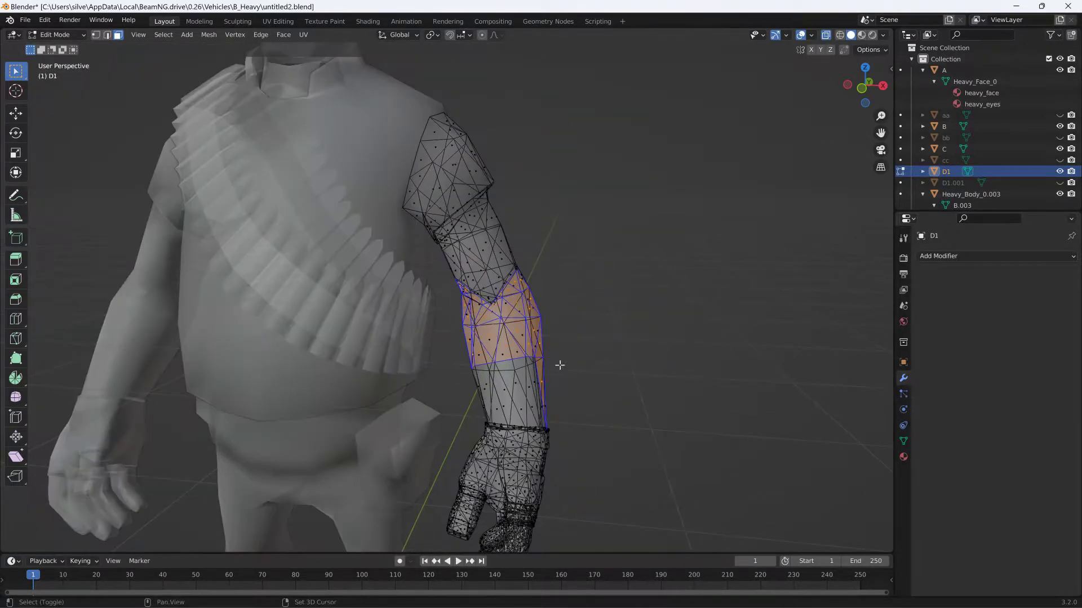
shift+drag(437, 346, 636, 564)
shift+middle_drag(601, 455, 646, 366)
shift+drag(461, 389, 591, 531)
scroll(628, 278, up, 5)
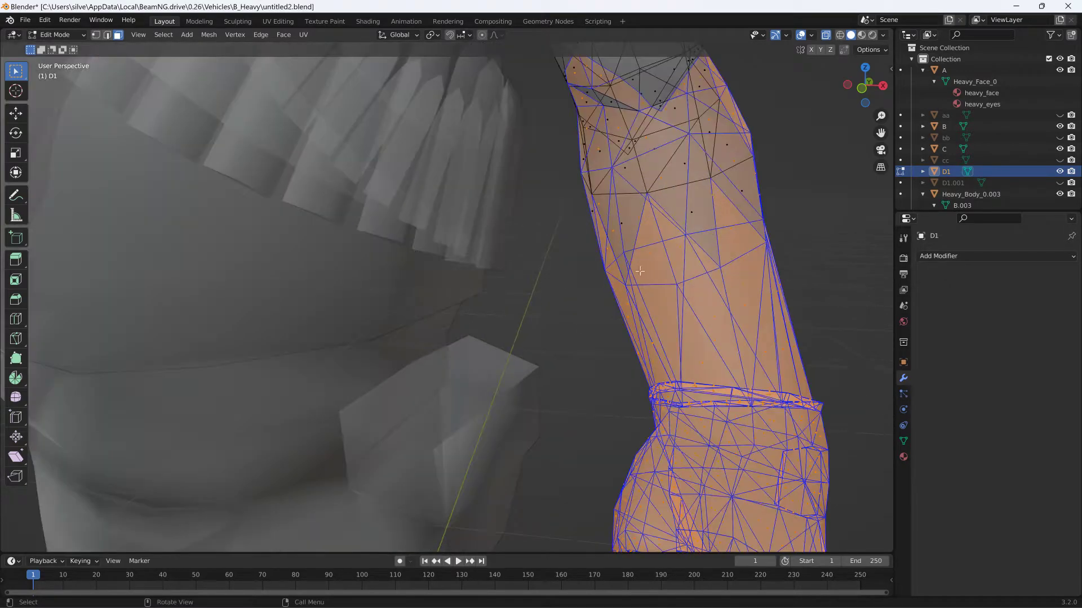
click(826, 35)
- Add the missed faces on the side and back of the forearm to the selection, up to the V-shaped cut
middle_drag(743, 178, 502, 229)
shift+drag(502, 229, 541, 288)
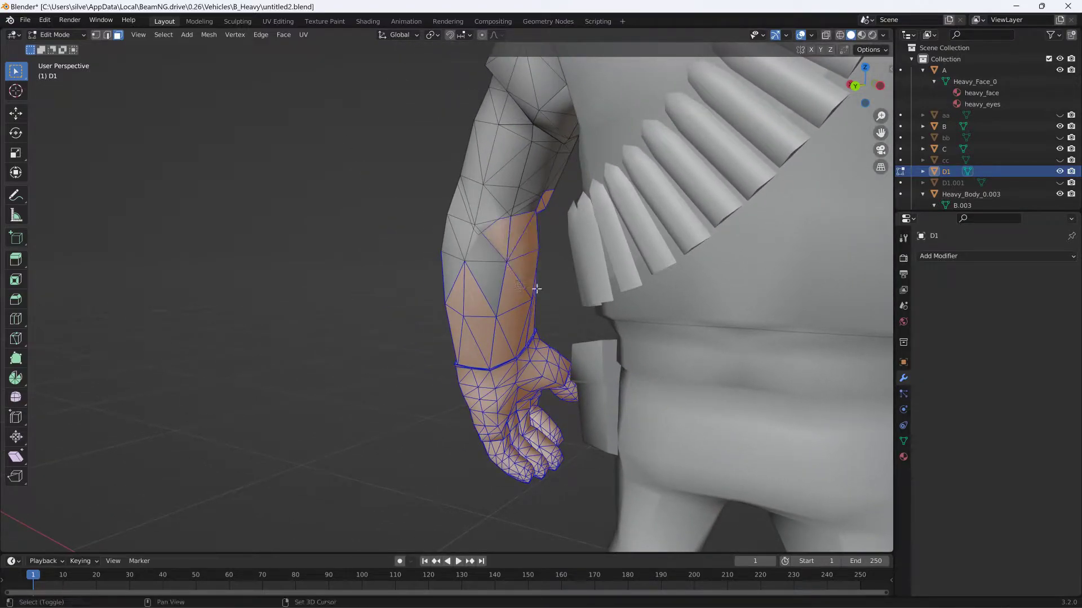
shift+drag(434, 241, 502, 296)
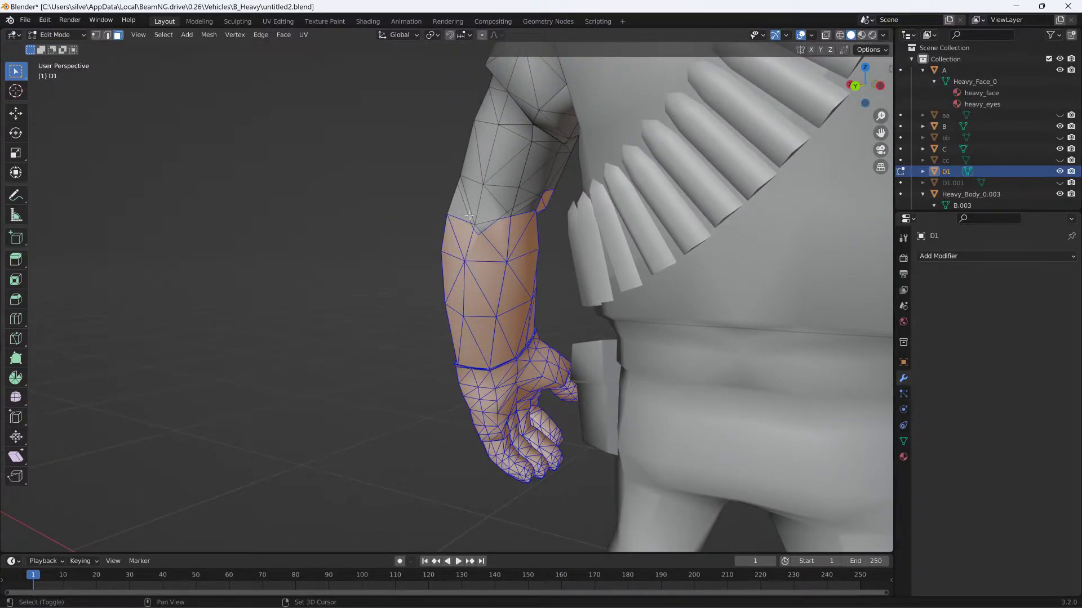
shift+drag(527, 205, 539, 198)
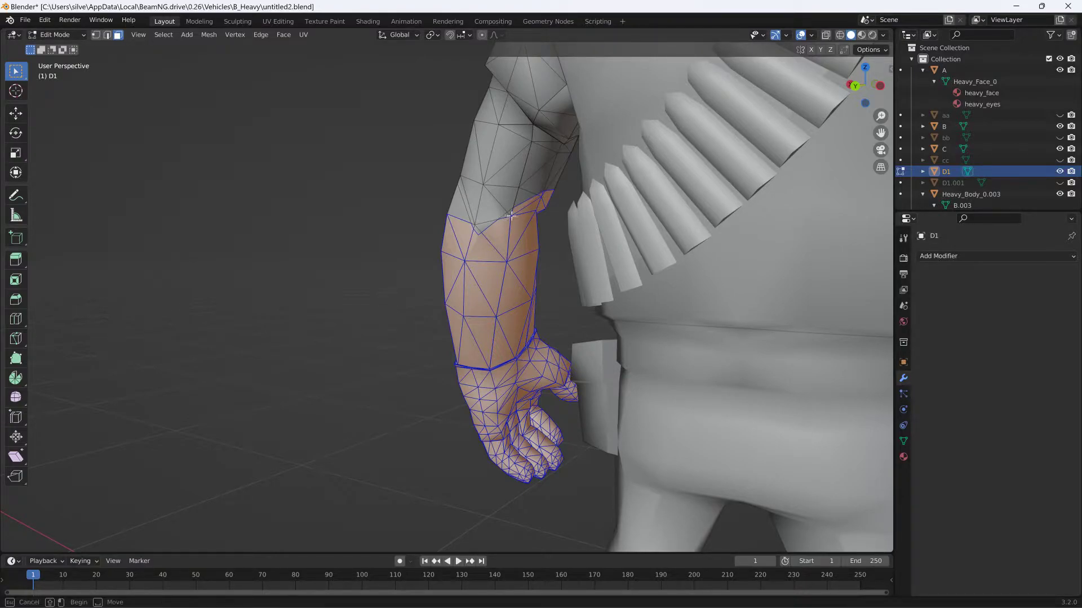
middle_drag(501, 230, 547, 315)
shift+drag(414, 269, 472, 329)
shift+drag(449, 246, 475, 262)
middle_drag(441, 273, 417, 254)
scroll(576, 320, up, 1)
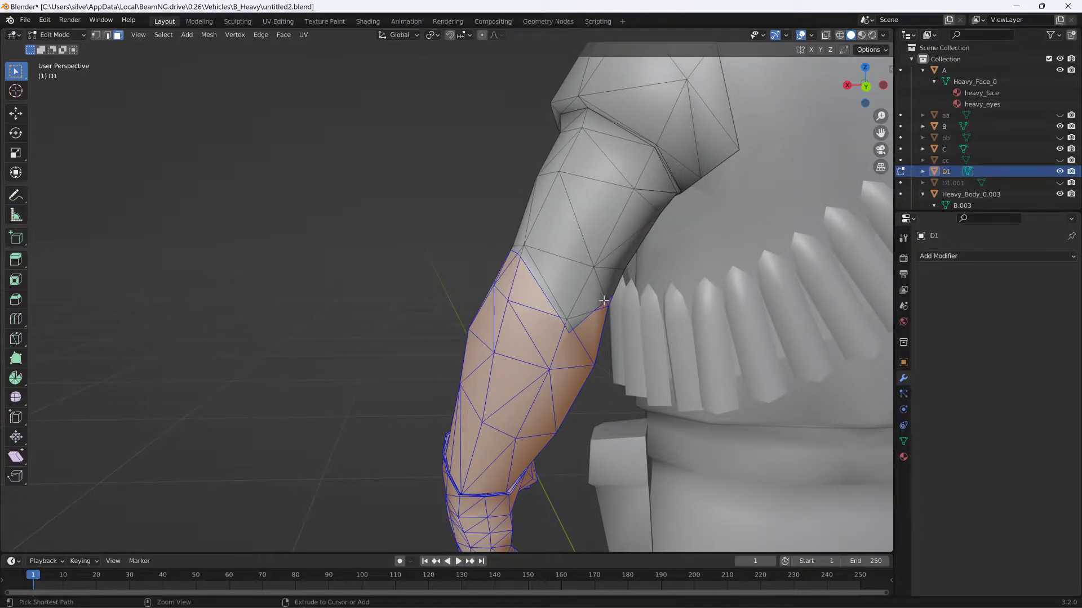
middle_drag(508, 281, 755, 297)
shift+middle_drag(495, 333, 612, 270)
scroll(612, 273, down, 8)
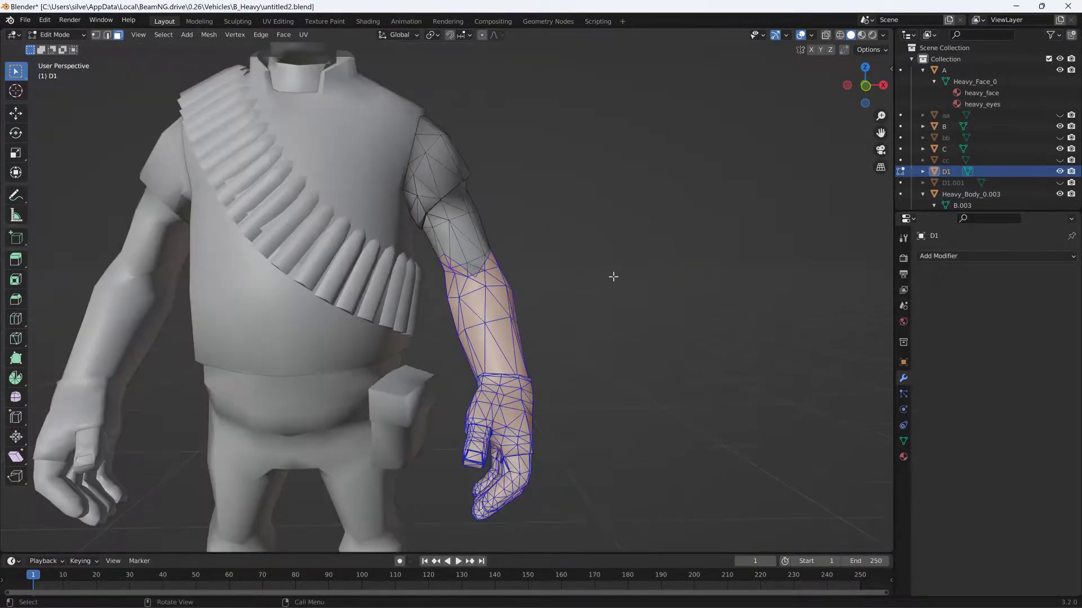
- Separate the selected forearm and hand faces from D1 into their own object and hide that object, D1.002
scroll(579, 275, up, 8)
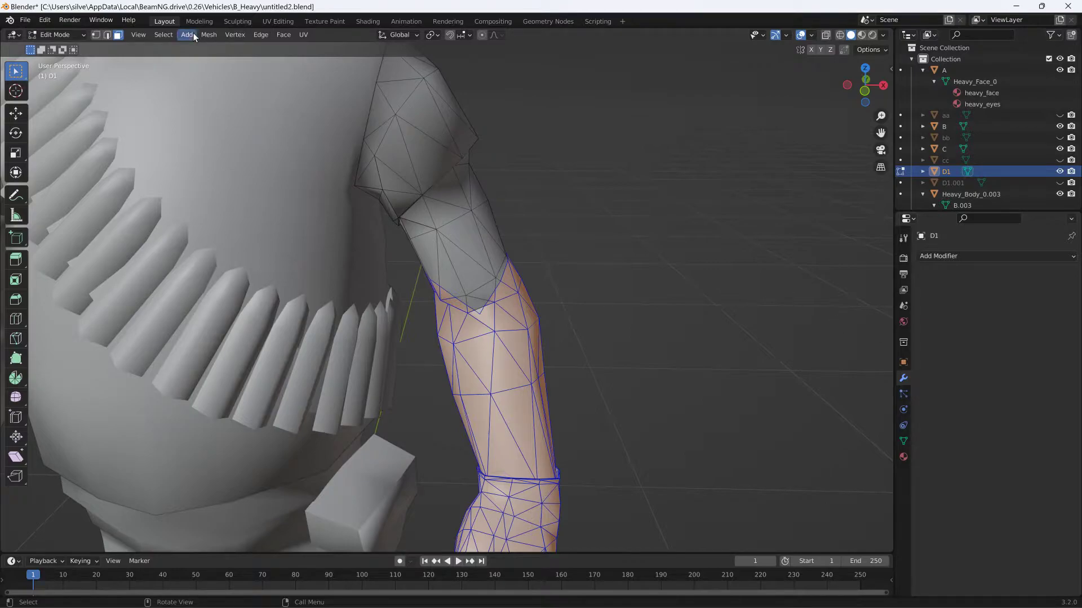
click(219, 35)
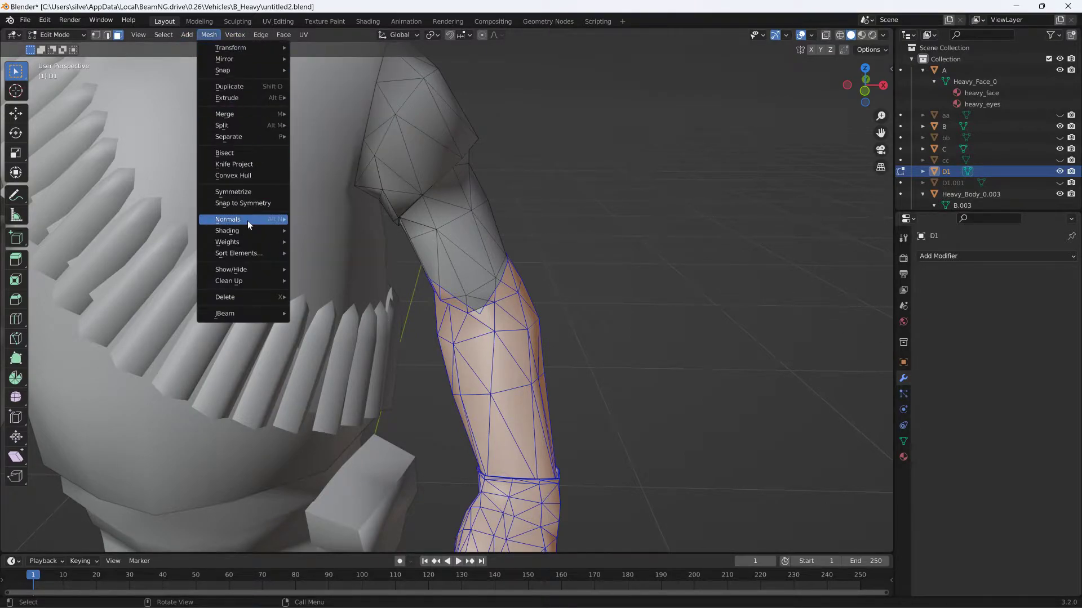
mouse_move(236, 138)
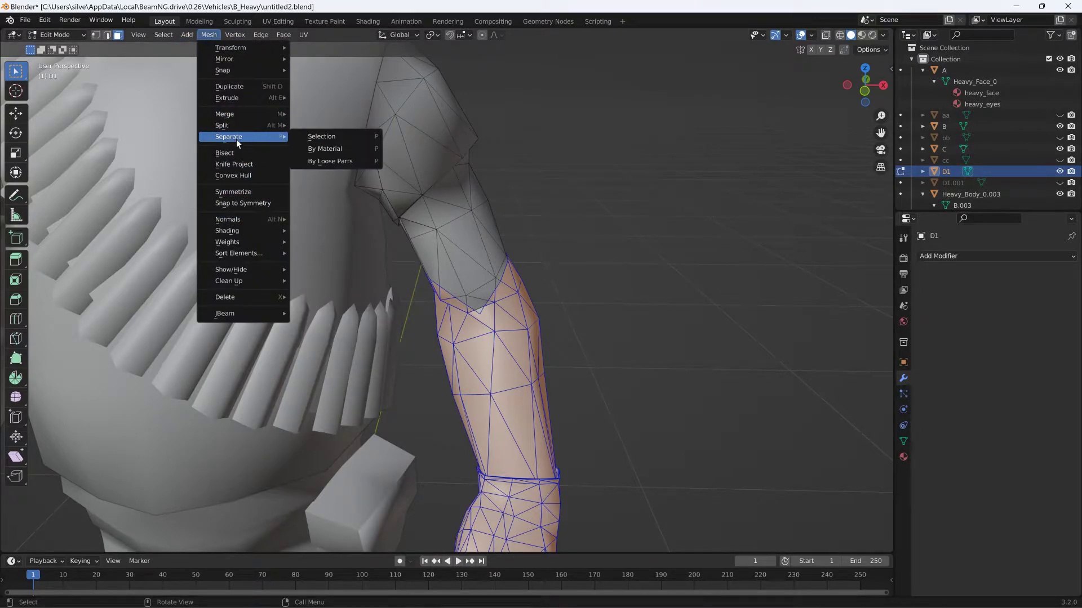
click(315, 138)
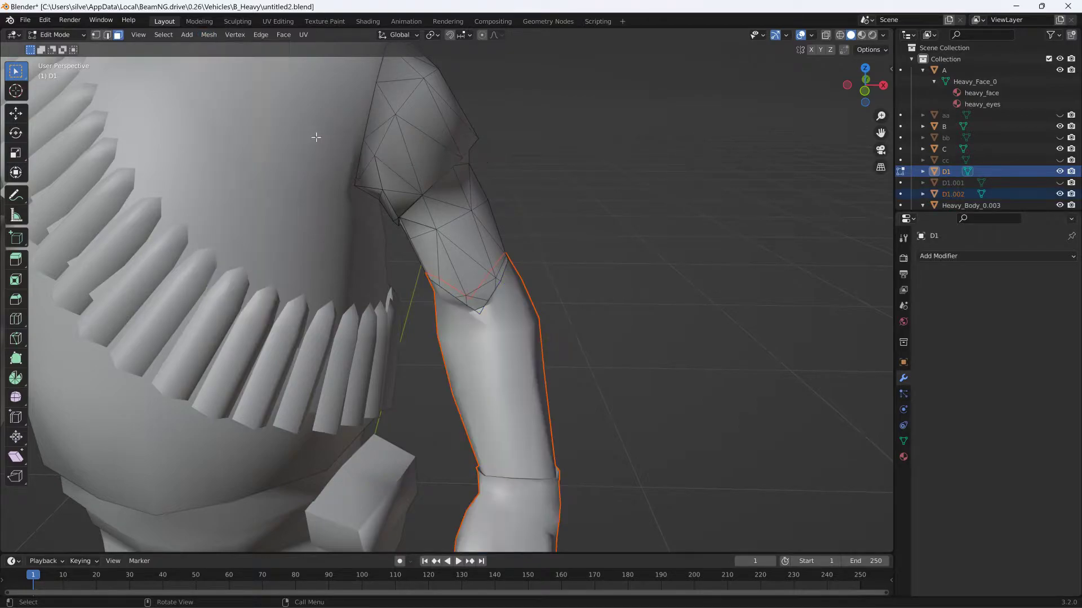
click(1059, 194)
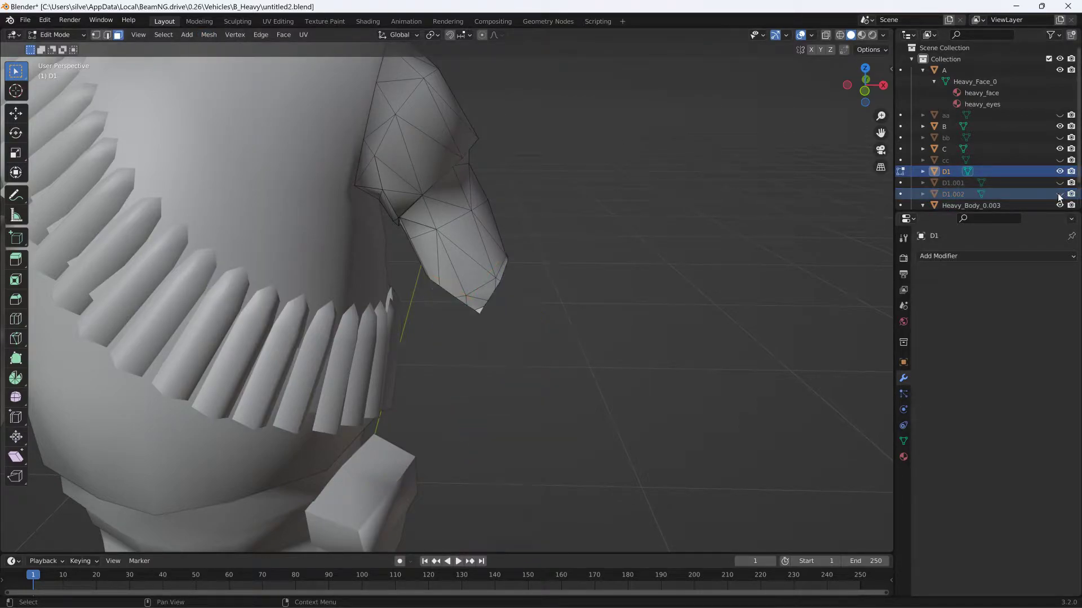
- Switch to edge selection and select the edges around the open cut end of the upper arm D1
scroll(659, 181, down, 6)
middle_drag(661, 195, 610, 184)
scroll(627, 170, up, 8)
click(105, 35)
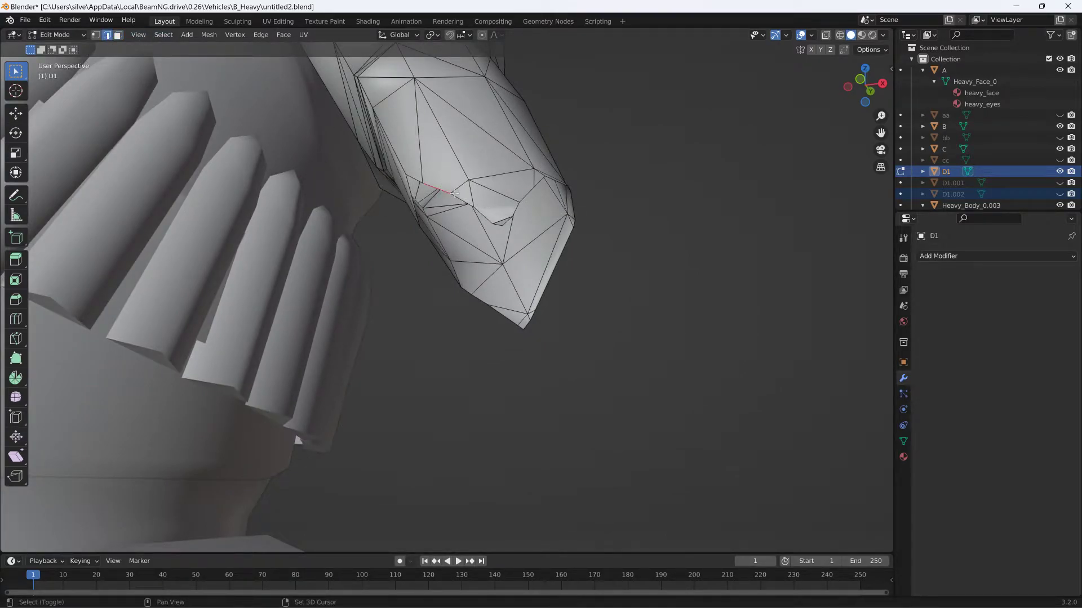
middle_drag(455, 199, 511, 193)
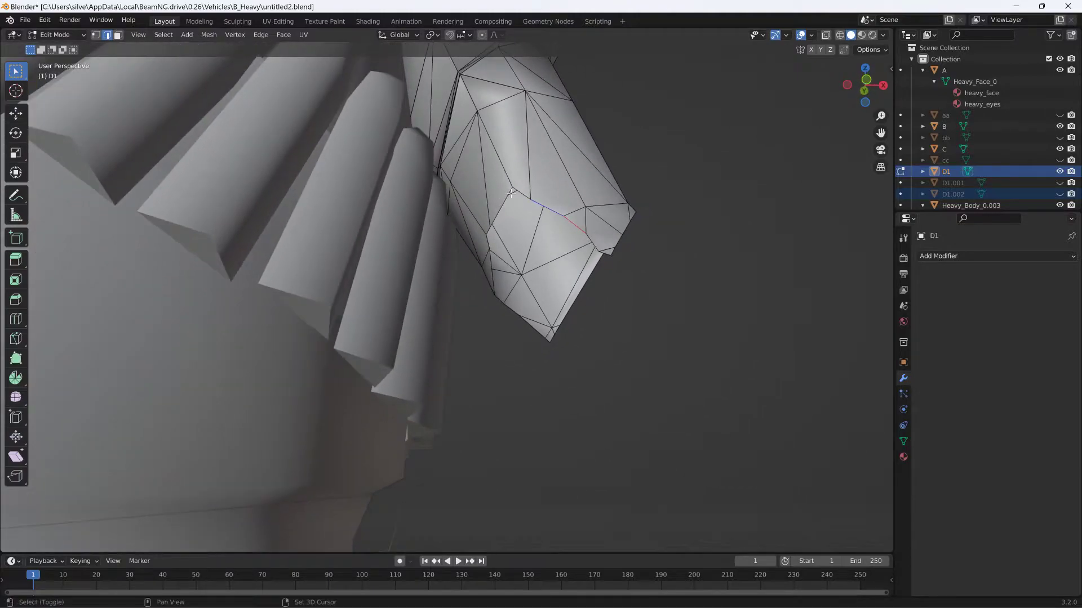
shift+click(512, 195)
middle_drag(604, 253, 488, 270)
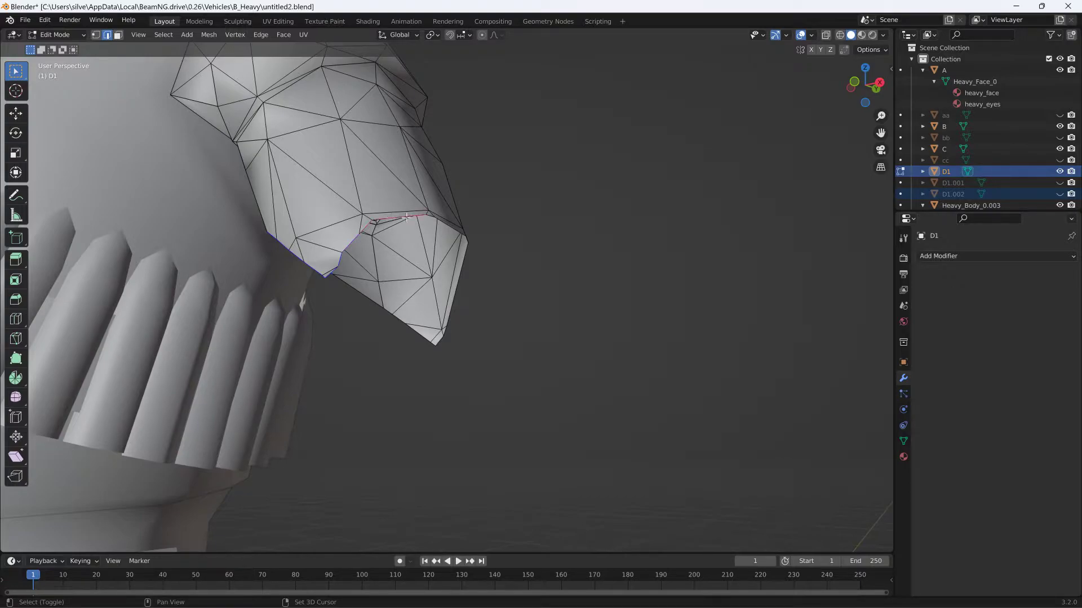
scroll(411, 216, up, 2)
middle_drag(454, 198, 346, 298)
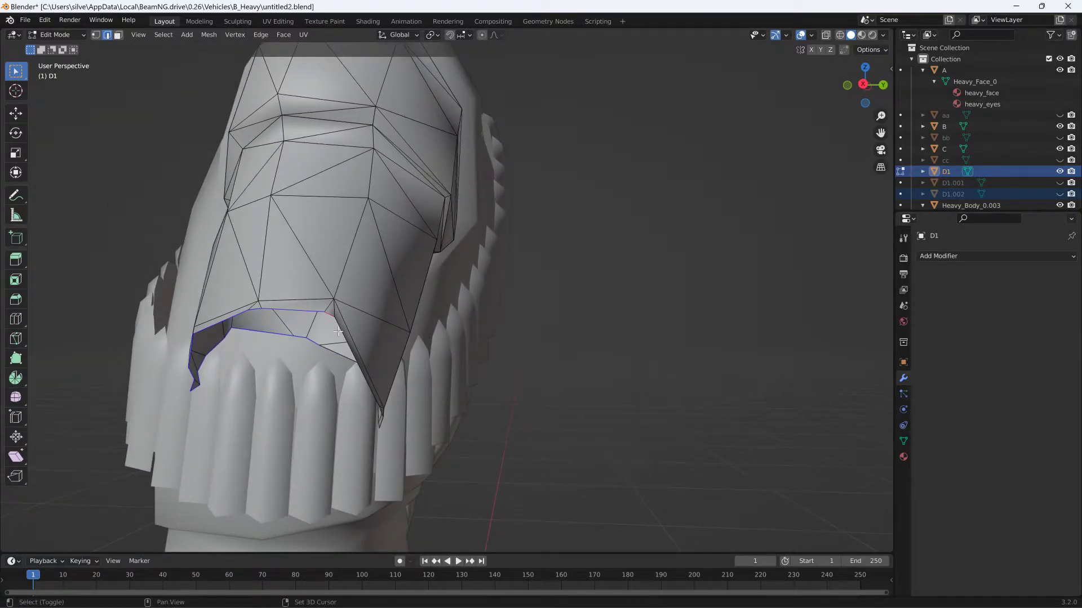
middle_drag(352, 328, 314, 312)
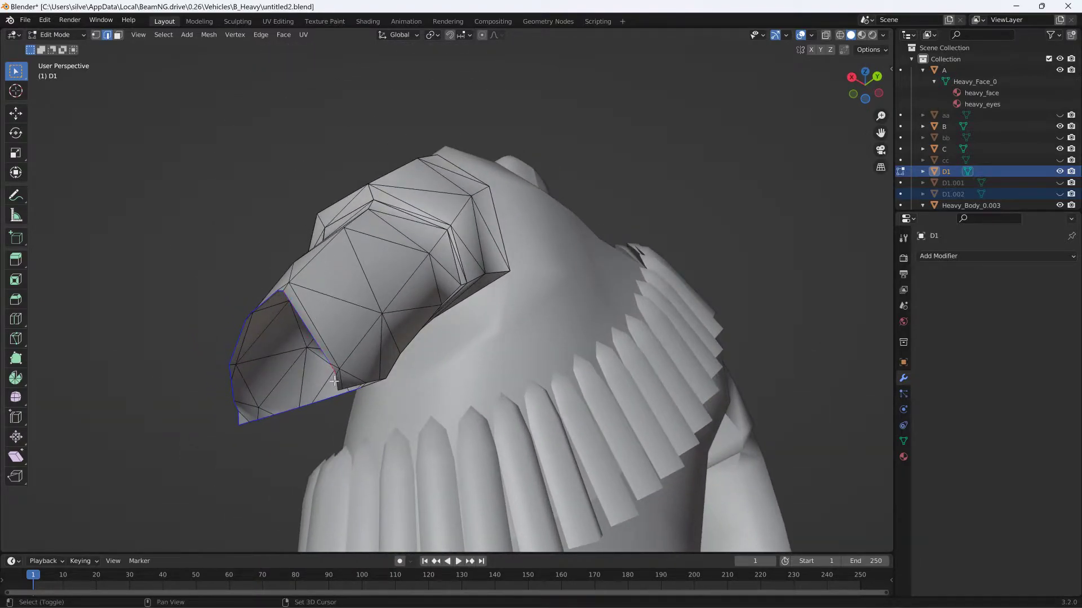
middle_drag(342, 376, 335, 339)
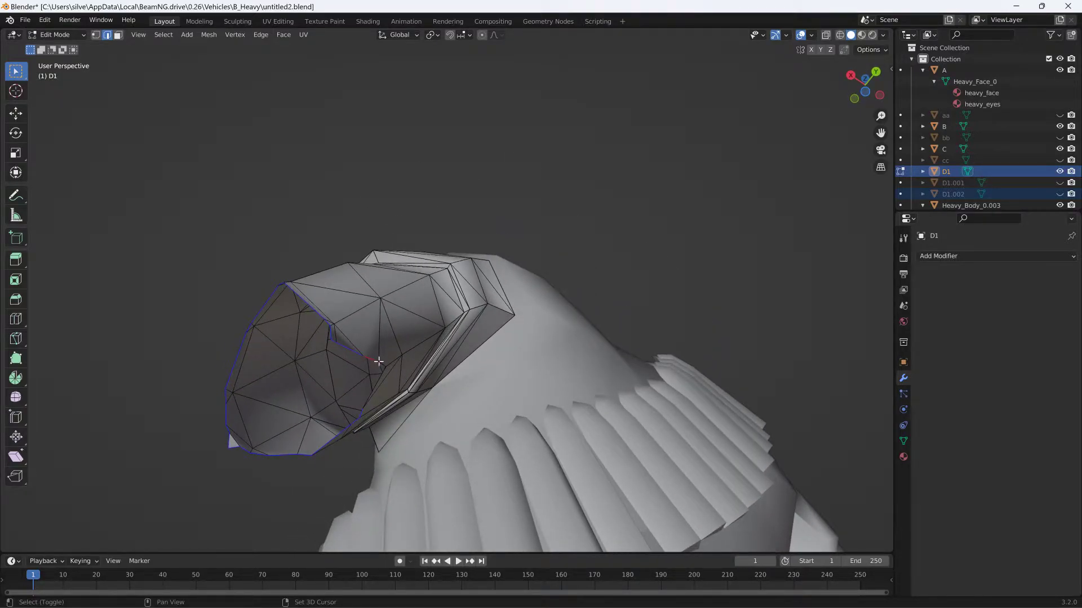
scroll(380, 364, up, 3)
shift+middle_drag(379, 365, 509, 227)
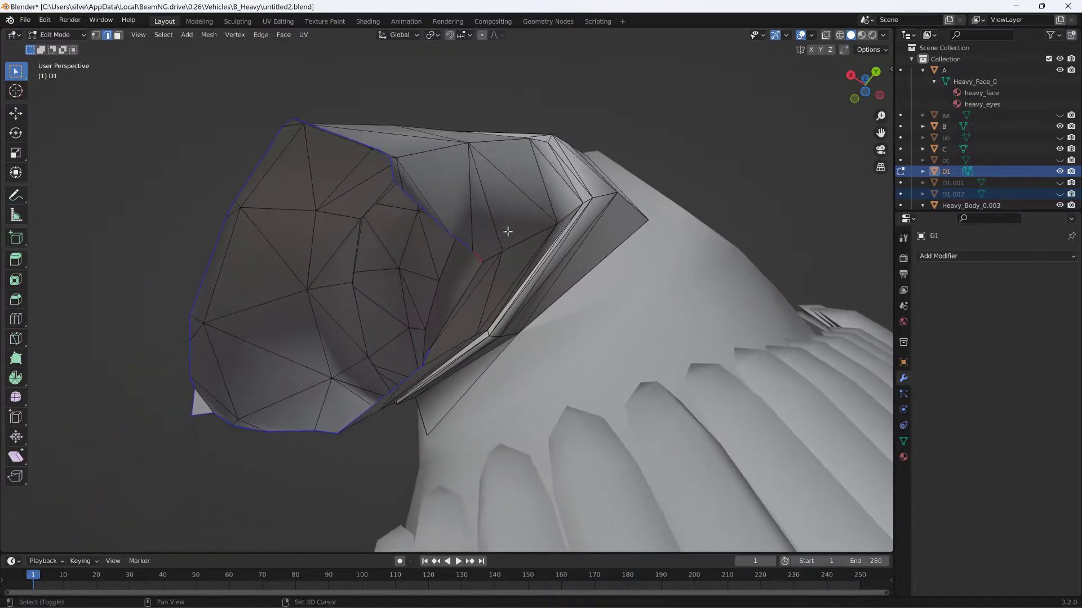
- Select the edges along the gap in one side of the upper arm's cut end and fill them with a face
middle_drag(432, 294, 603, 116)
mouse_move(652, 181)
middle_down()
mouse_move(626, 284)
mouse_move(561, 277)
mouse_move(564, 336)
mouse_move(573, 250)
mouse_move(474, 225)
middle_up()
drag(200, 158, 286, 244)
drag(185, 291, 311, 492)
middle_drag(311, 492, 301, 357)
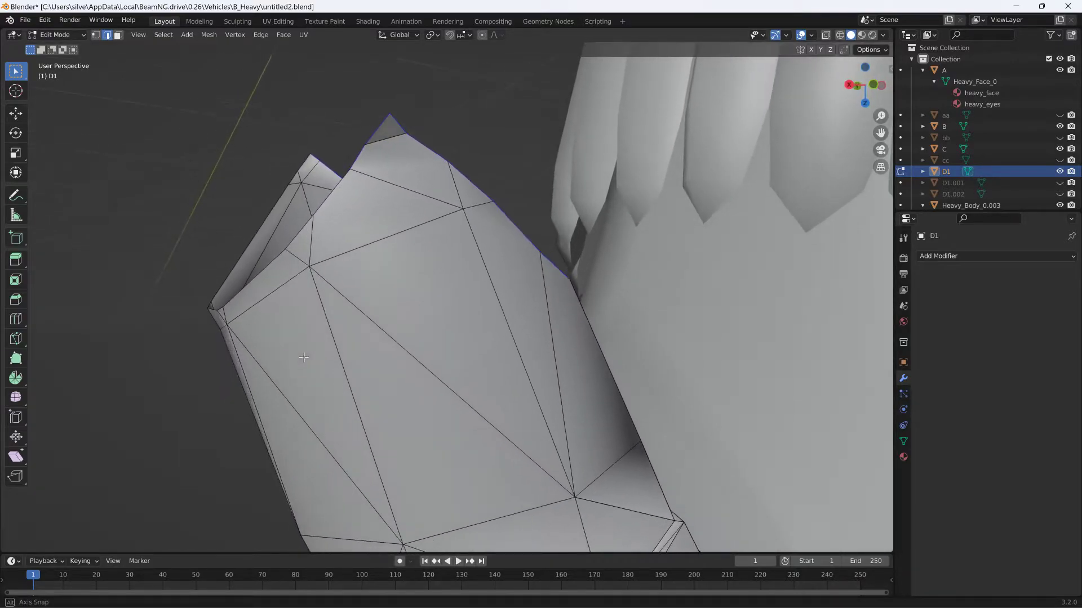
drag(341, 124, 368, 154)
middle_drag(374, 166, 585, 251)
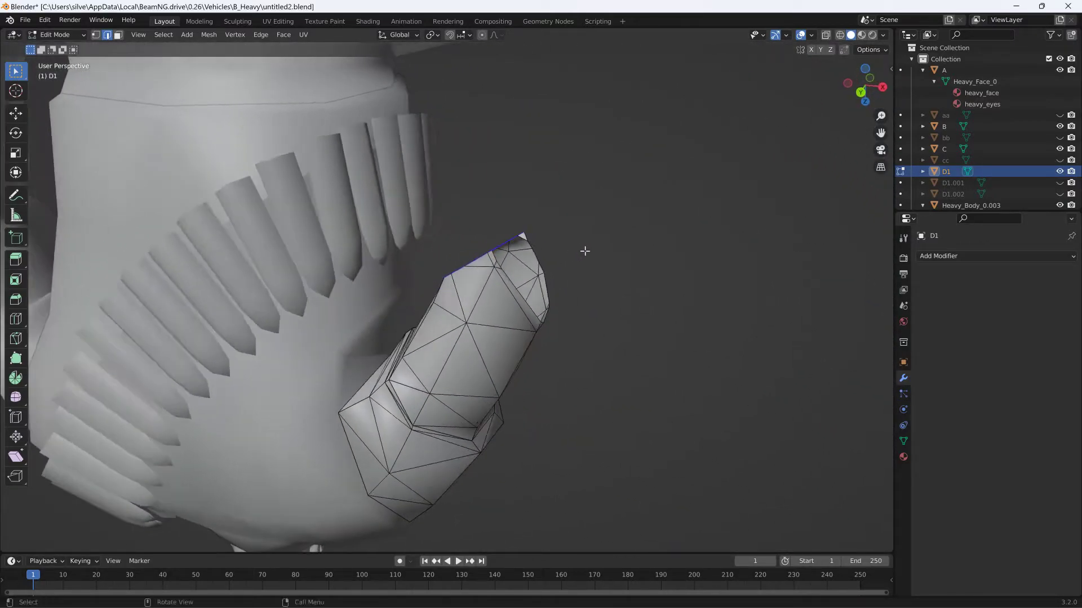
scroll(576, 255, up, 3)
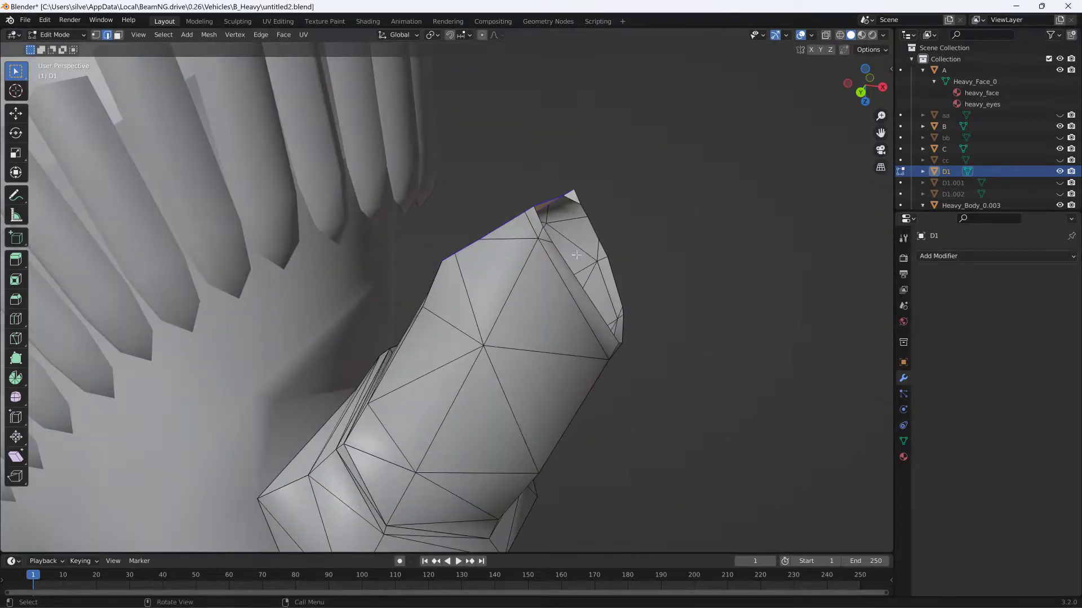
click(580, 199)
middle_drag(541, 216, 349, 214)
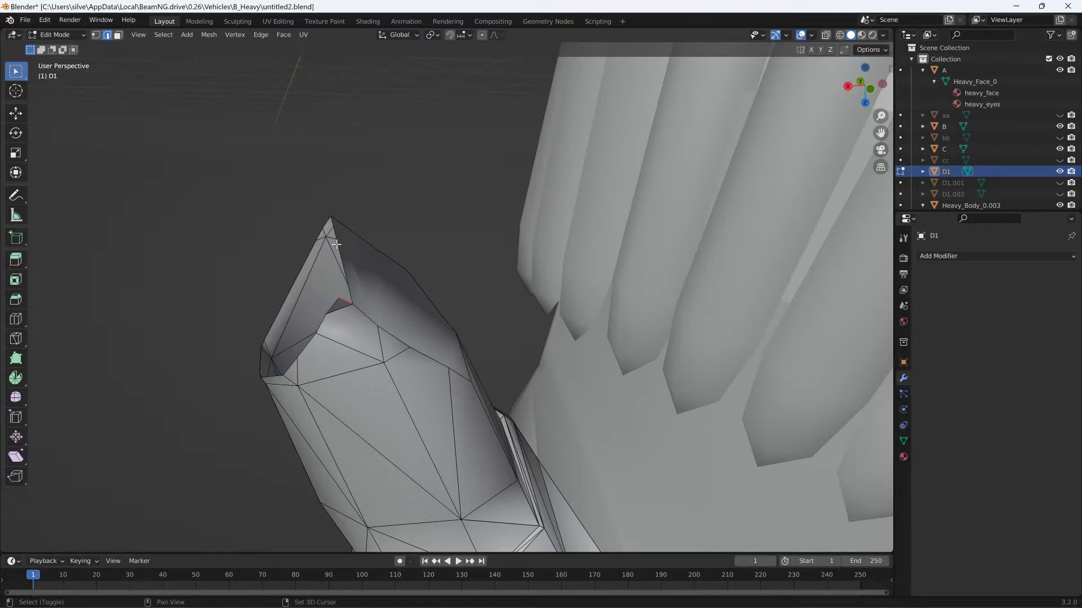
key(f)
- Select the remaining rim edges of the upper arm's open end and cap the opening with a face
middle_drag(343, 240, 513, 249)
click(440, 275)
shift+click(613, 269)
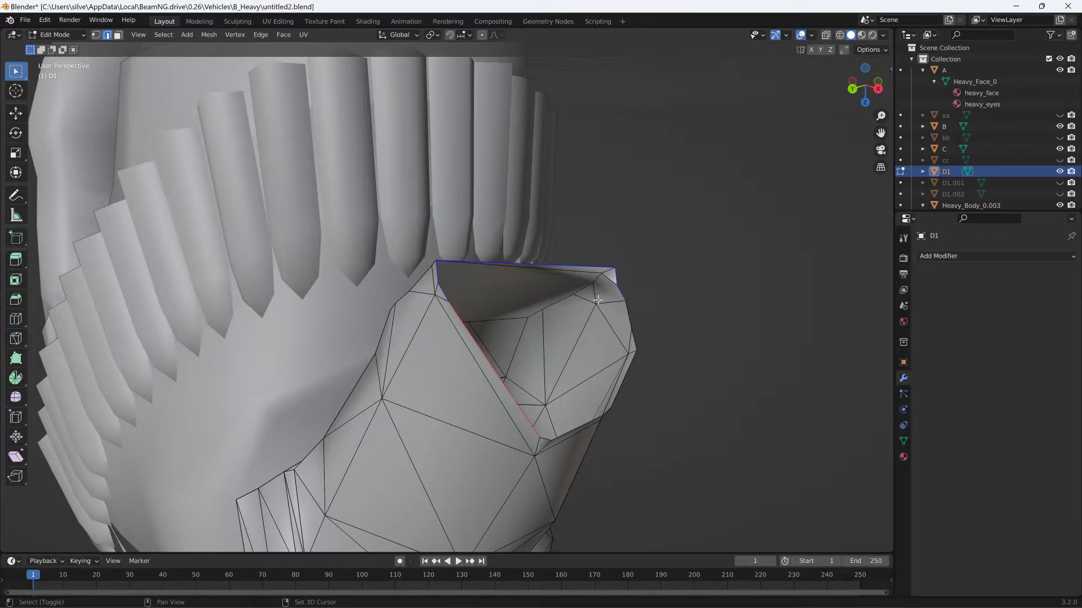
mouse_move(627, 366)
middle_down()
mouse_move(652, 355)
mouse_move(688, 379)
mouse_move(632, 369)
middle_up()
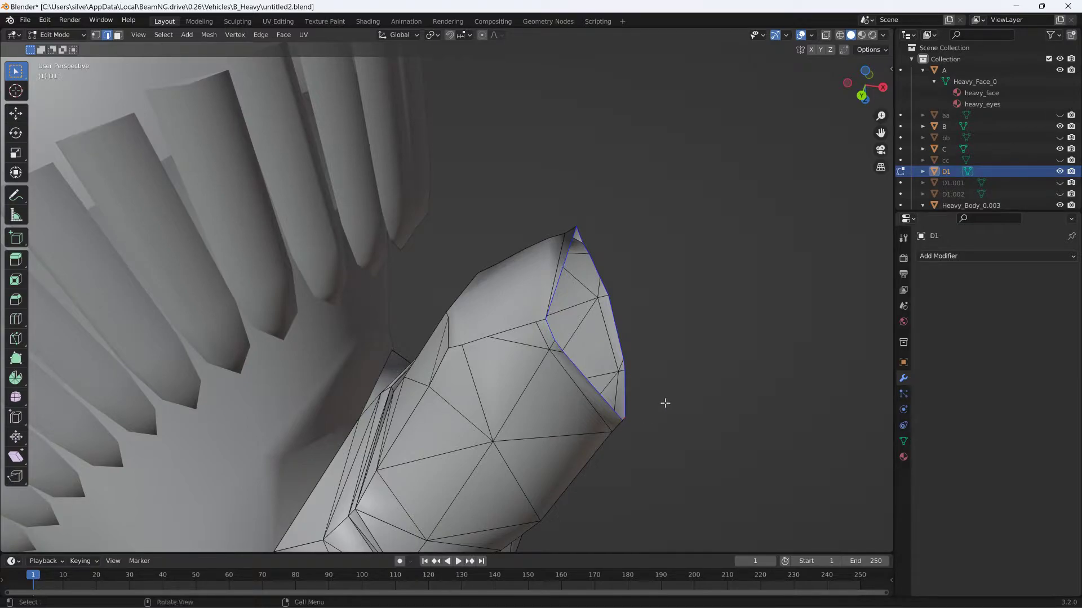
middle_drag(661, 393, 533, 380)
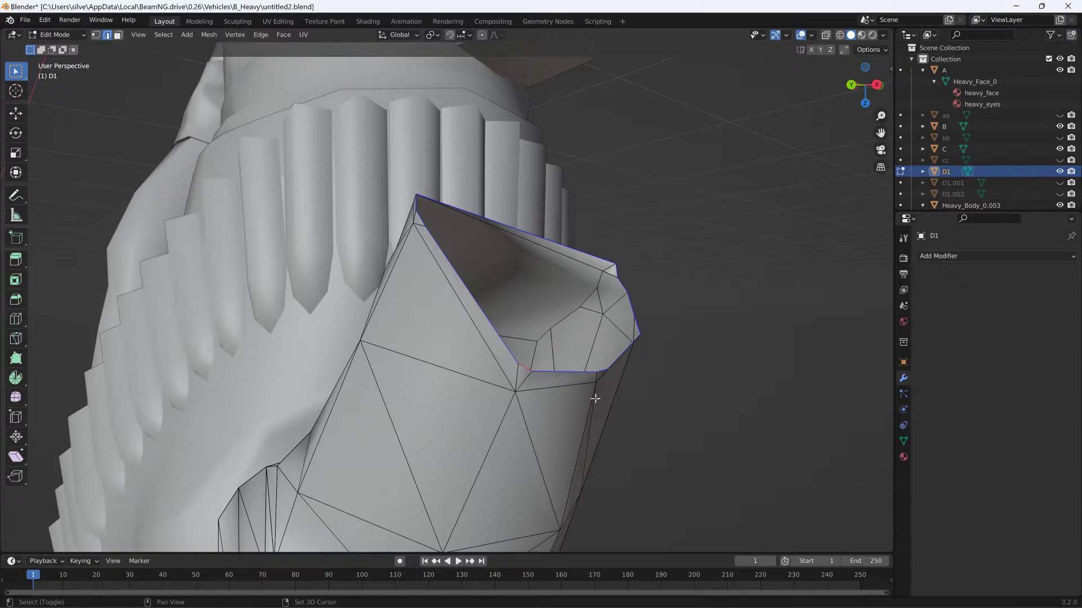
key(f)
middle_drag(652, 370, 767, 342)
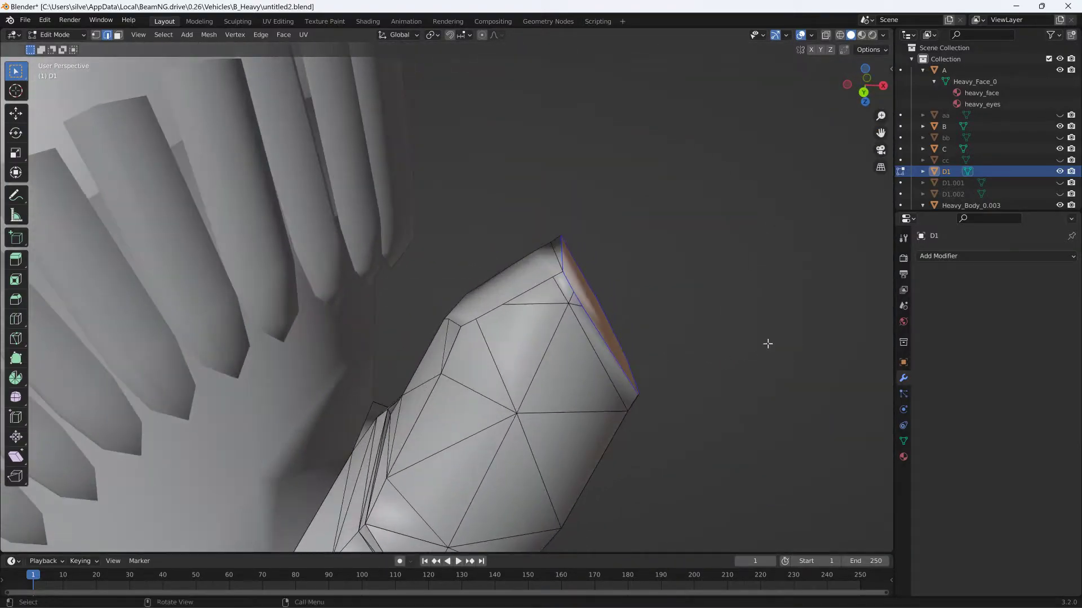
- Hide the upper arm D1, and briefly show D1.001 to check it before hiding it again
click(1059, 172)
click(1058, 183)
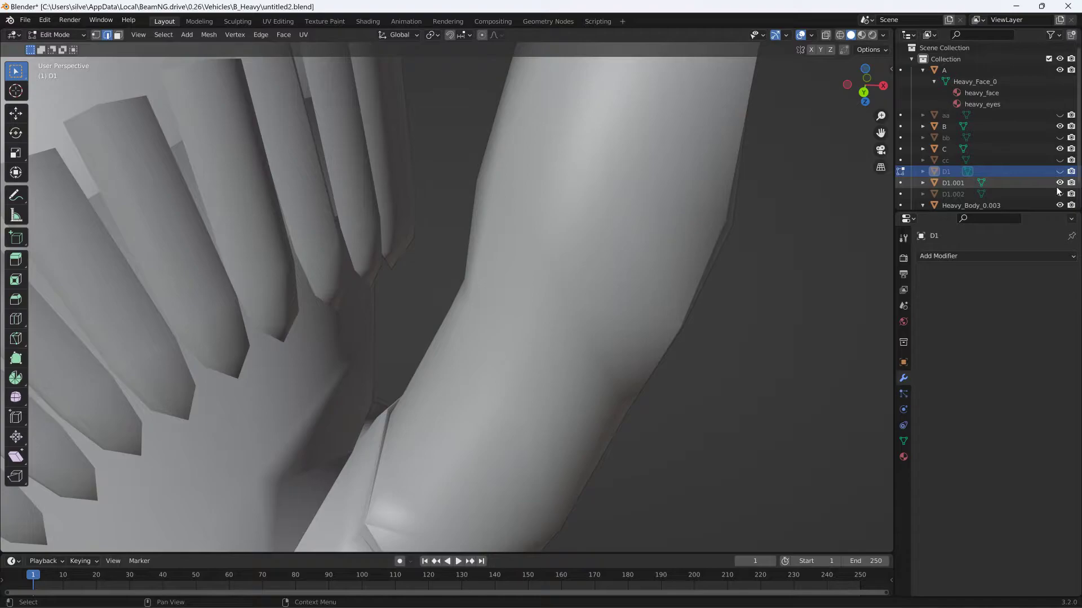
click(1058, 182)
scroll(1013, 183, down, 1)
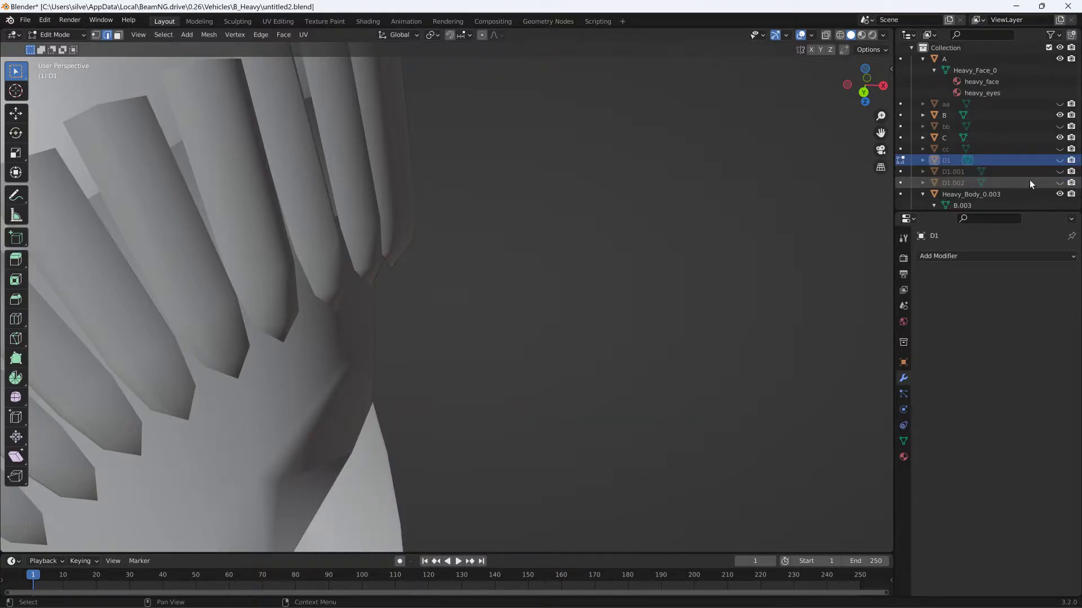
- Show the forearm object D1.002, make it the active object, and open its mesh for editing
click(1029, 182)
click(1059, 182)
middle_drag(828, 229, 578, 179)
key(Tab)
click(582, 158)
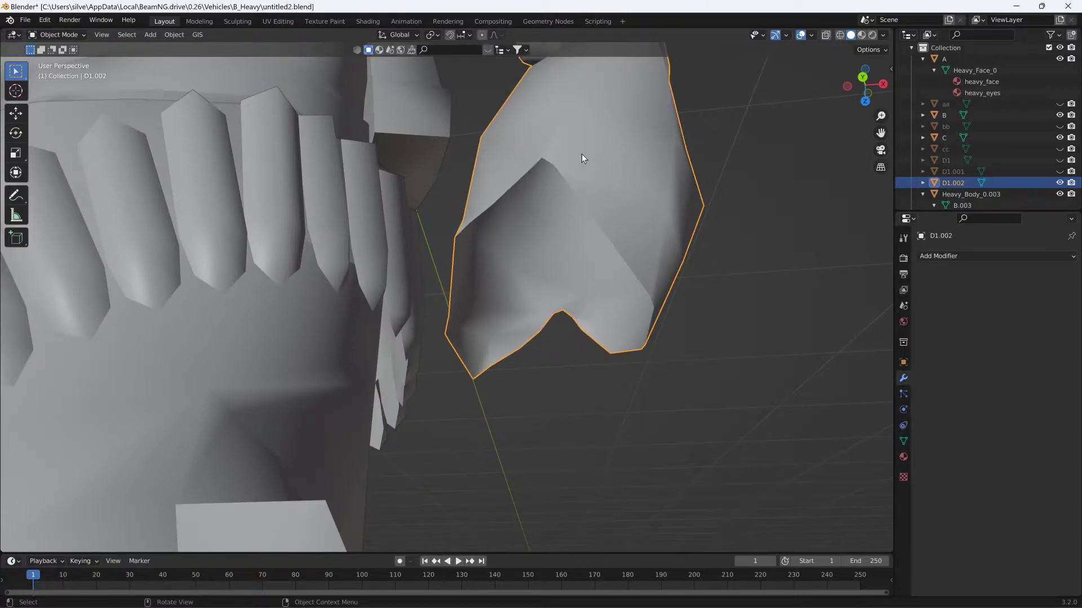
key(Tab)
- Select the rim edges around the inner half of the forearm's open cut end and fill them with a face
middle_drag(580, 160, 492, 225)
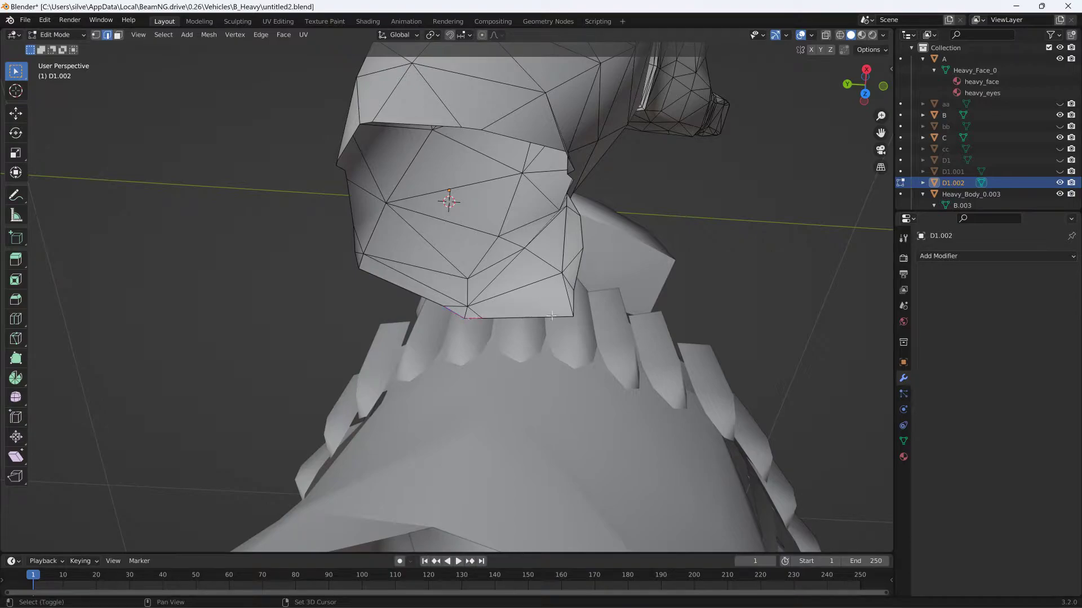
middle_drag(577, 283, 473, 237)
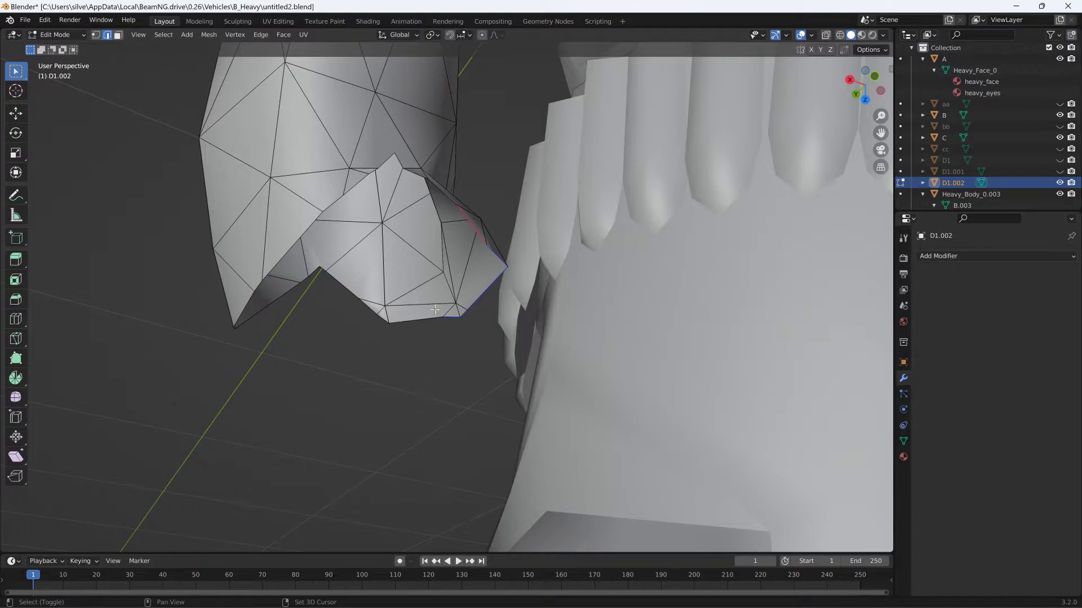
middle_drag(383, 319, 408, 254)
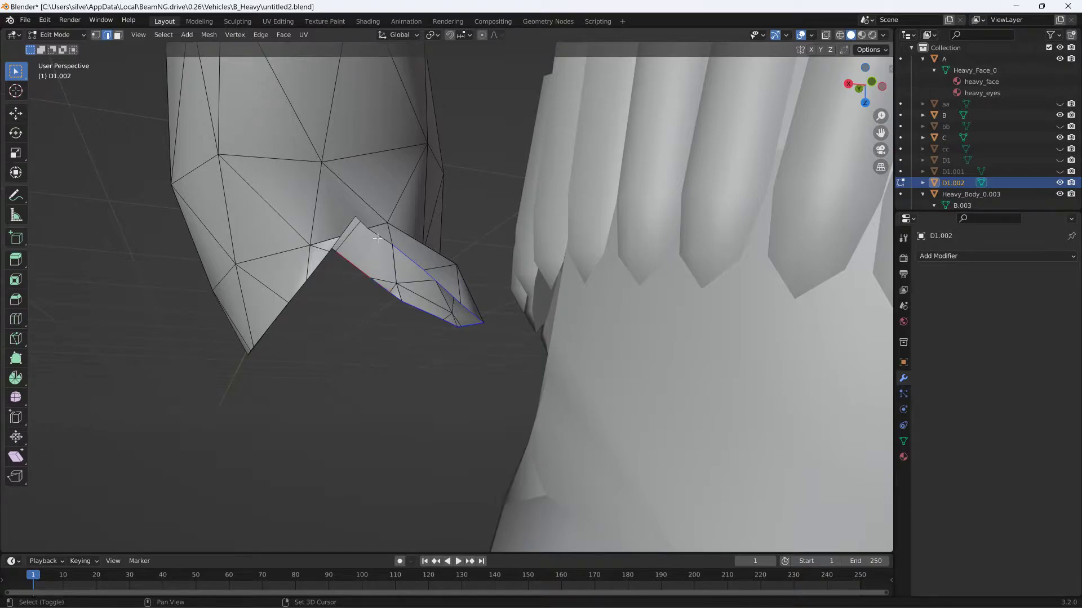
middle_drag(368, 227, 571, 207)
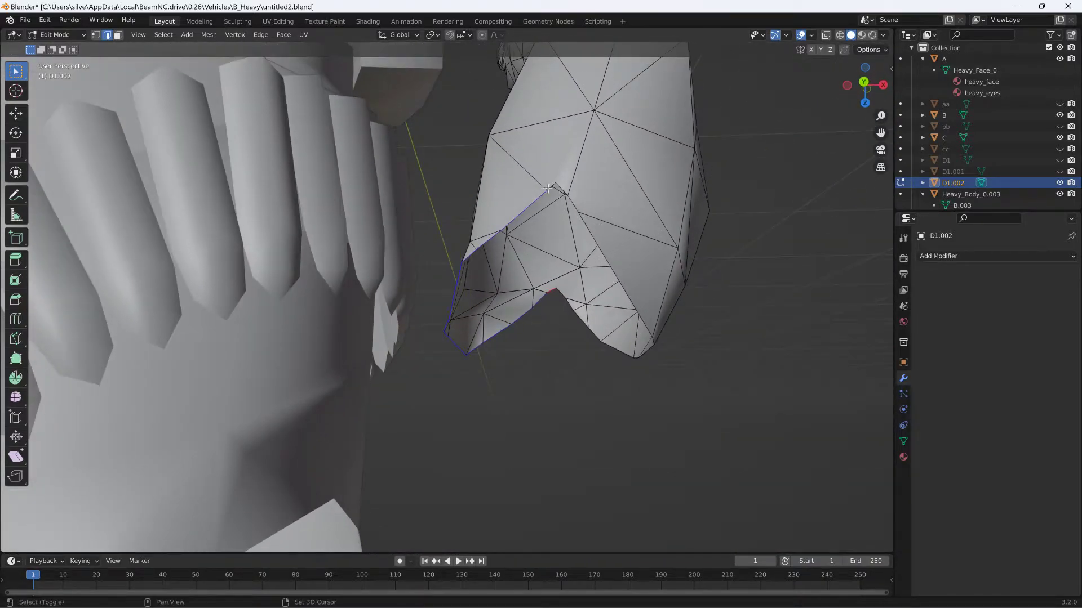
middle_drag(527, 231, 539, 299)
key(f)
- Bridge the peaks of the forearm's V-shaped cut with an edge and fill the narrow middle gap with a face
click(559, 308)
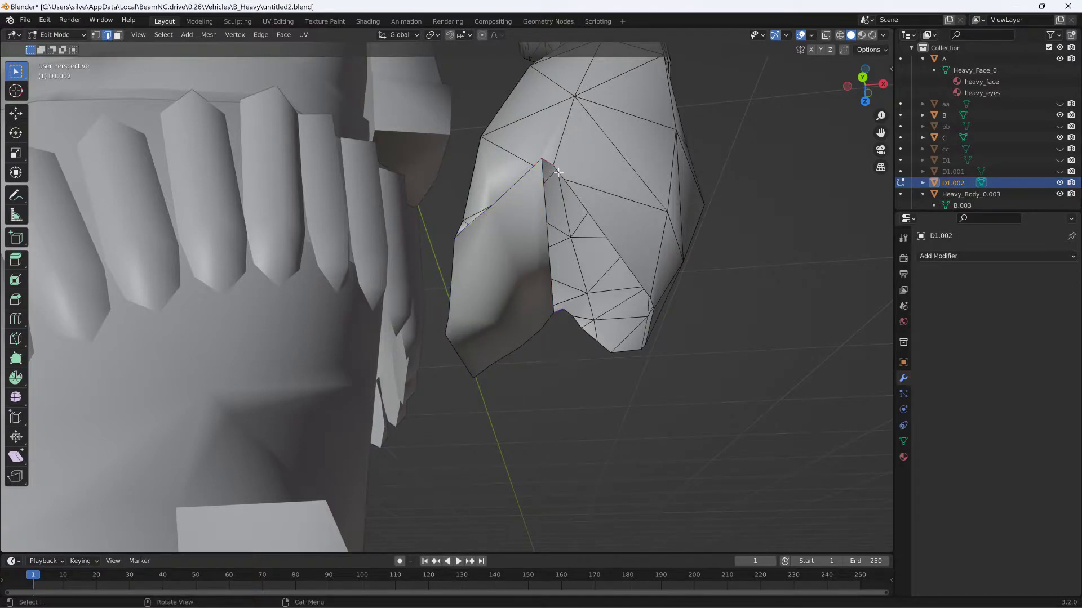
key(f)
middle_drag(557, 173, 556, 178)
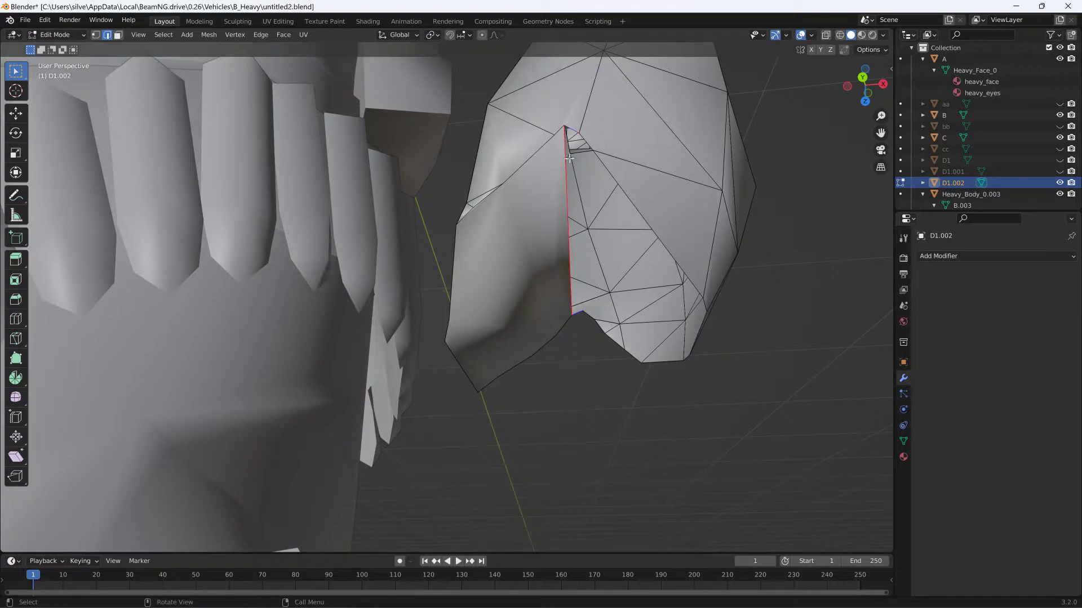
key(f)
- Select the rim edges of the outer half of the forearm's open end and cap it with a face
key(alt+a)
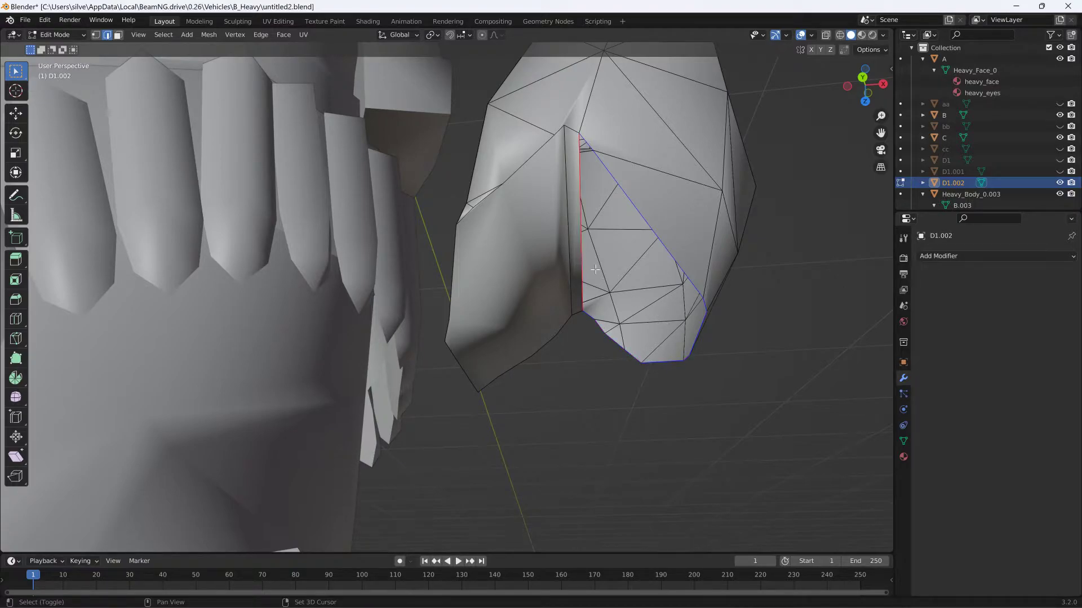
key(l)
middle_drag(657, 278, 805, 136)
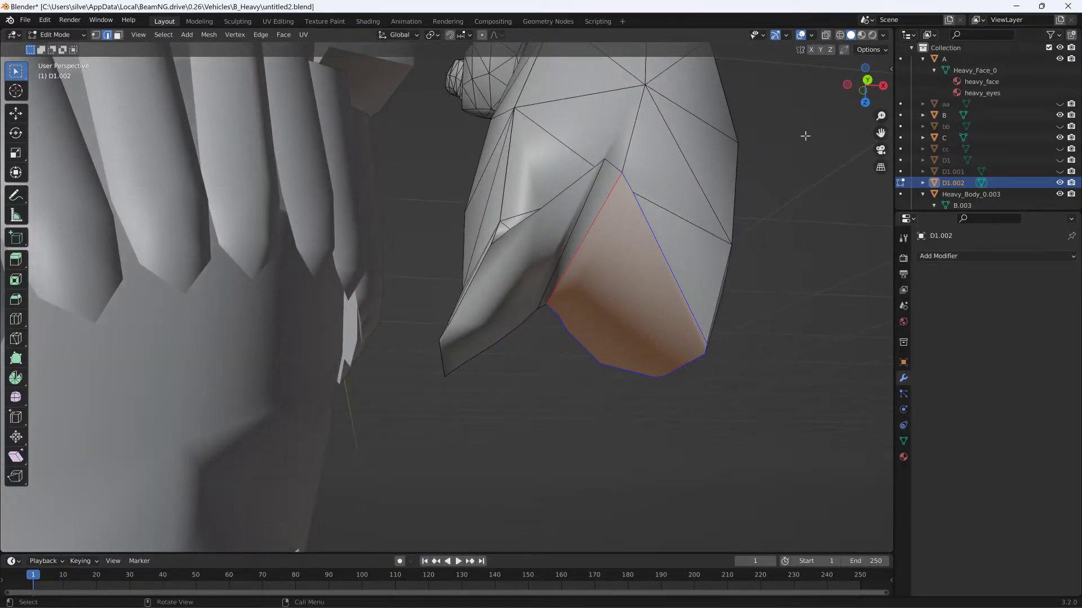
- Switch to Material Preview shading, show the upper arm D1, and hide D1.002 to inspect the capped end
click(862, 36)
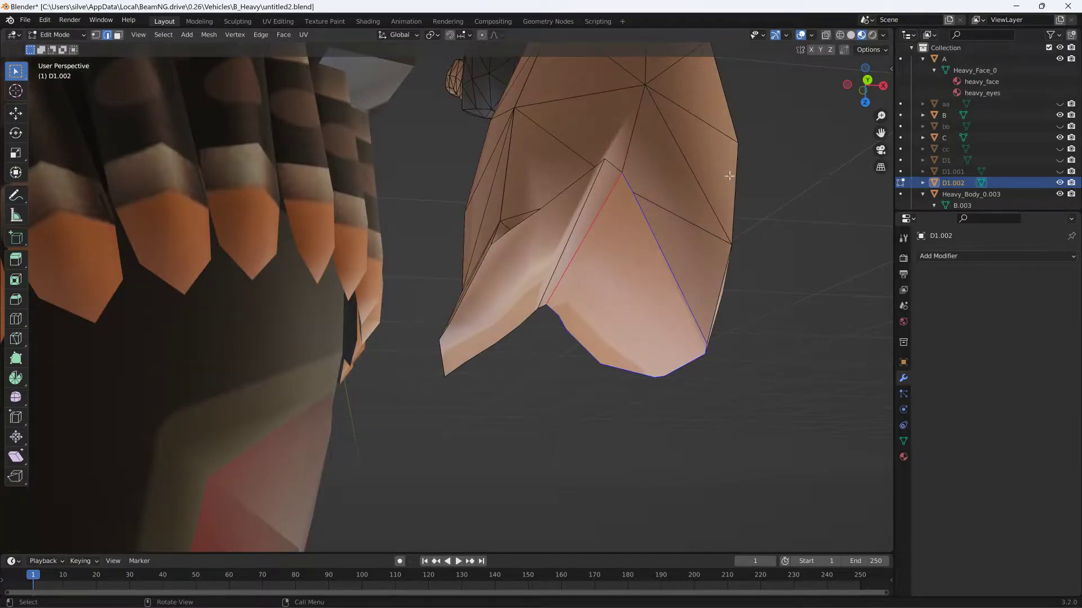
middle_drag(711, 192, 685, 242)
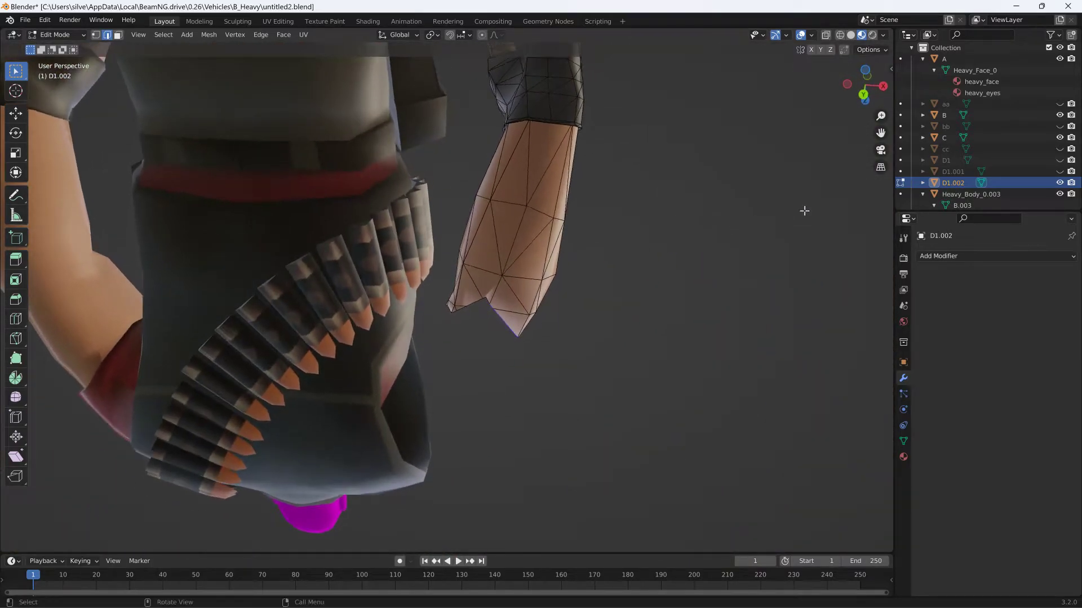
click(1059, 160)
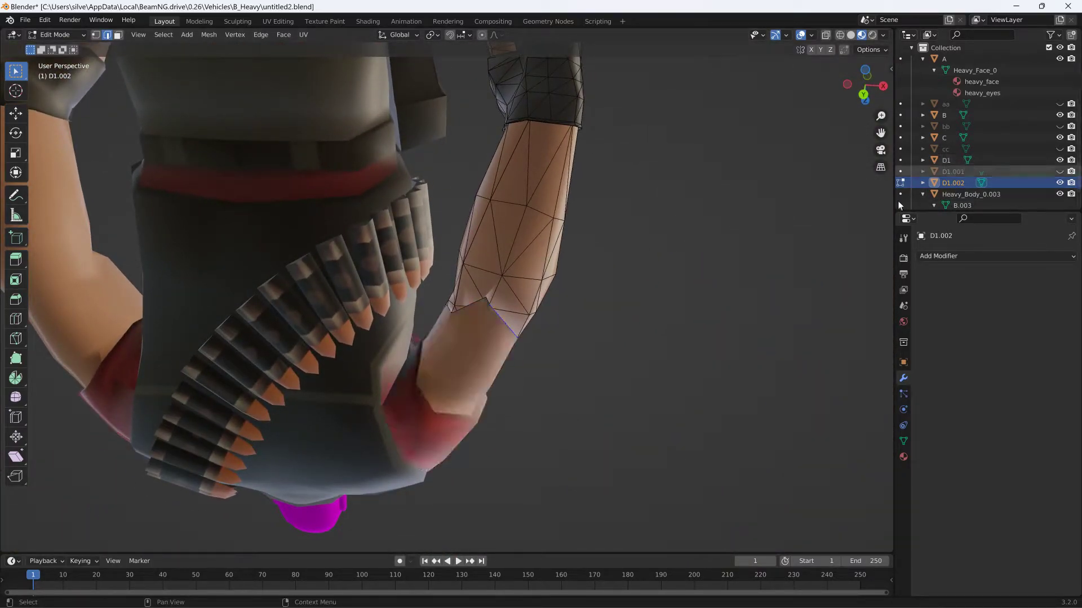
click(1059, 183)
middle_drag(654, 195, 623, 197)
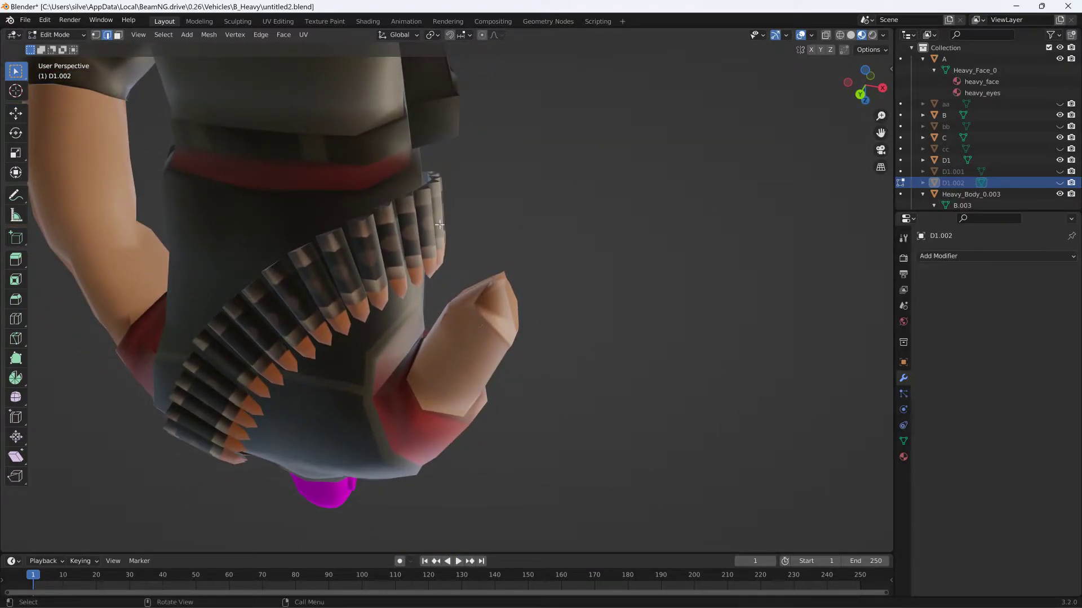
middle_drag(468, 230, 418, 156)
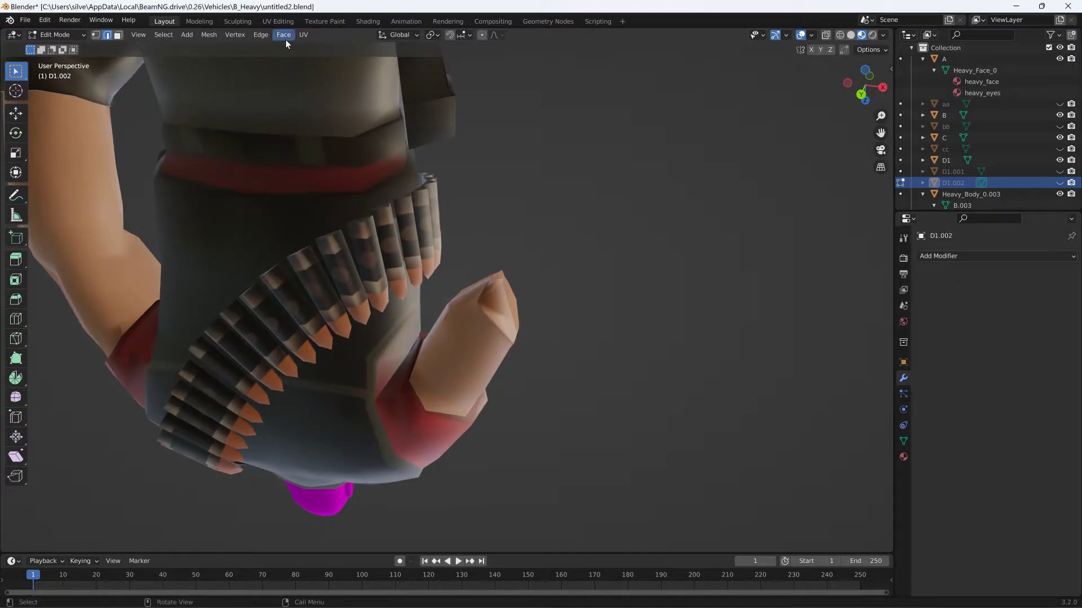
- Return to Object Mode and shade the upper arm D1 smooth
click(56, 35)
click(79, 49)
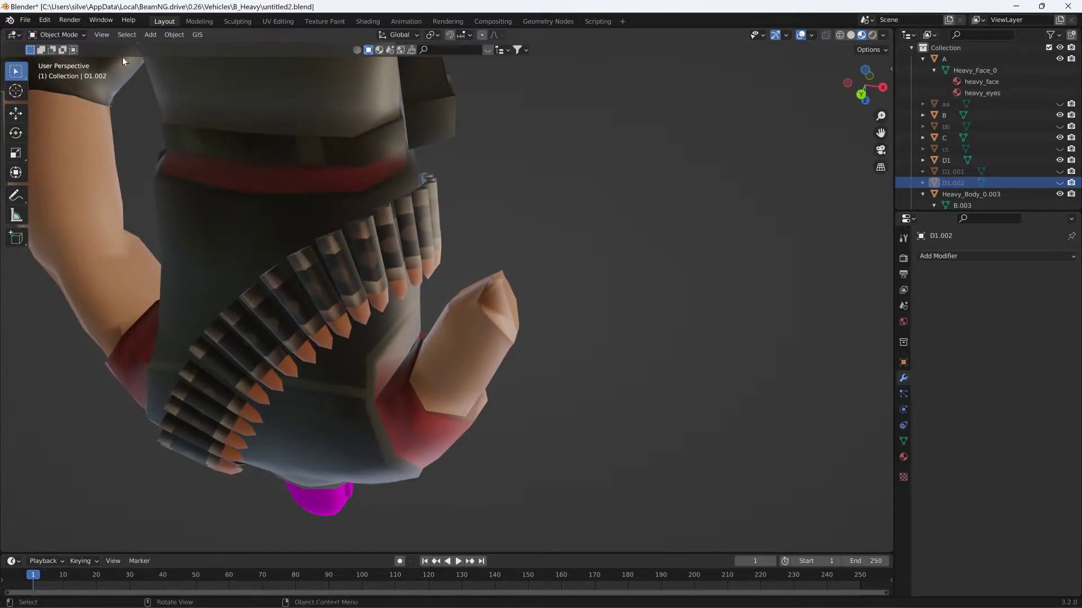
click(468, 303)
click(176, 35)
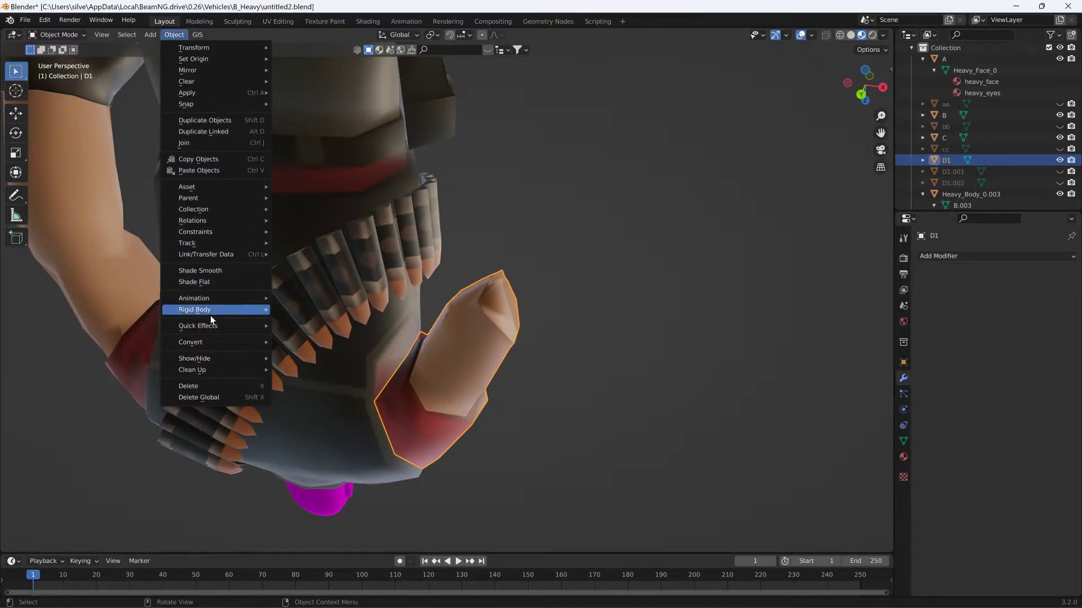
click(216, 271)
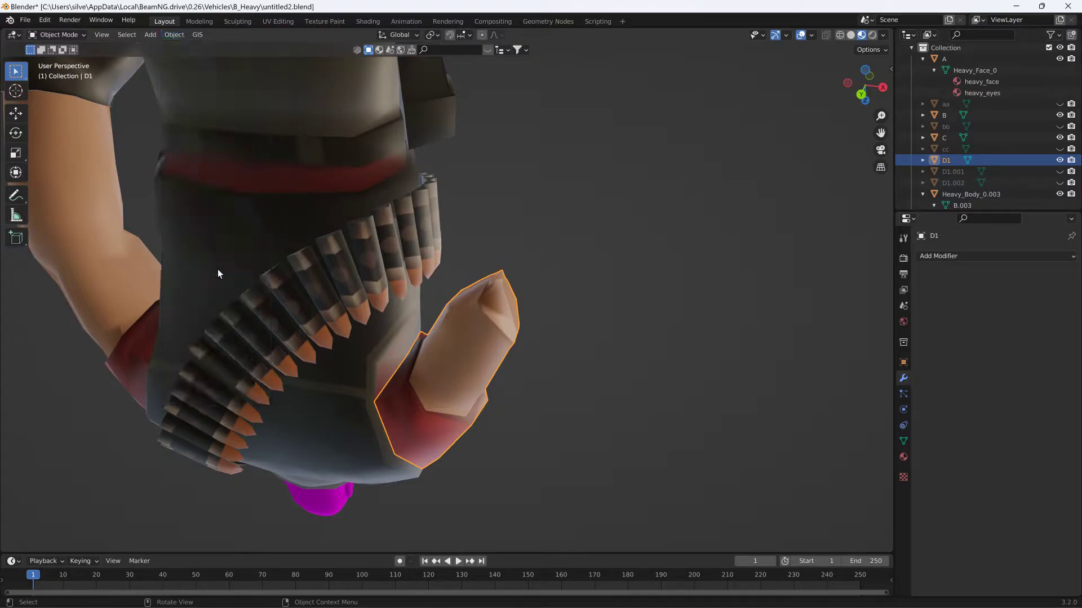
middle_drag(465, 316, 522, 294)
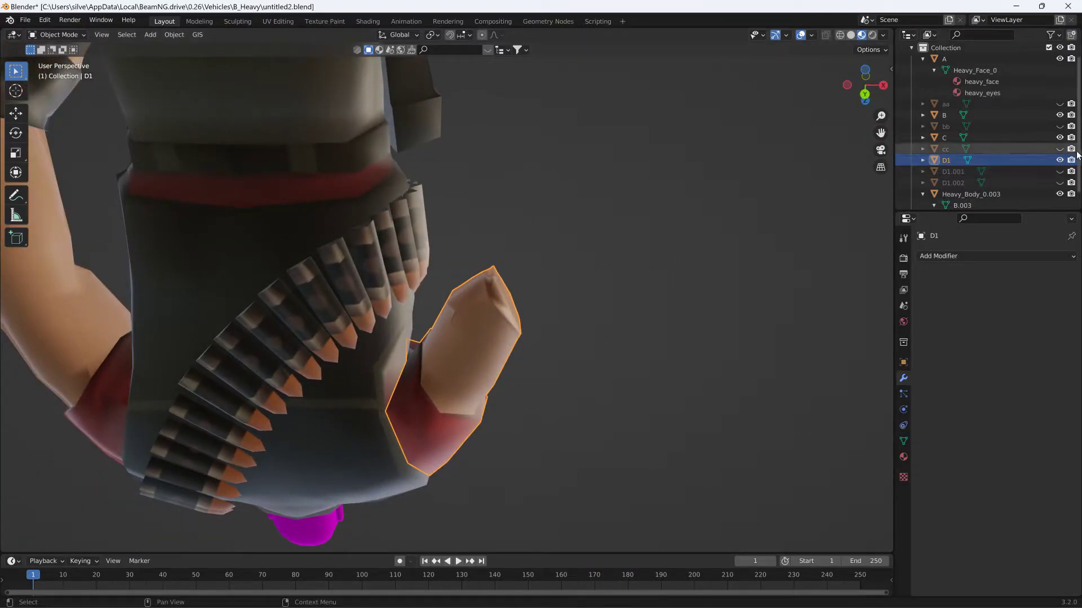
- Show the forearm D1.002 again, select it, and try rotating it away from the upper arm
click(1059, 183)
middle_drag(724, 245, 655, 313)
scroll(615, 356, down, 3)
click(497, 340)
key(r)
right_click(546, 340)
scroll(541, 306, up, 4)
mouse_move(539, 305)
middle_down()
mouse_move(502, 314)
mouse_move(525, 278)
mouse_move(535, 309)
middle_up()
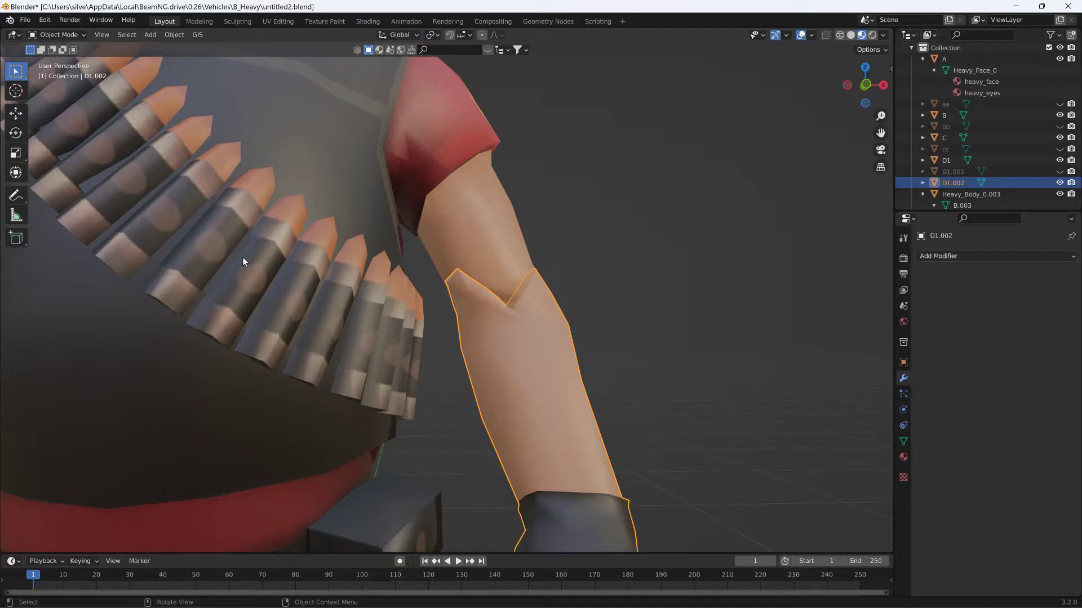
middle_drag(452, 244, 490, 258)
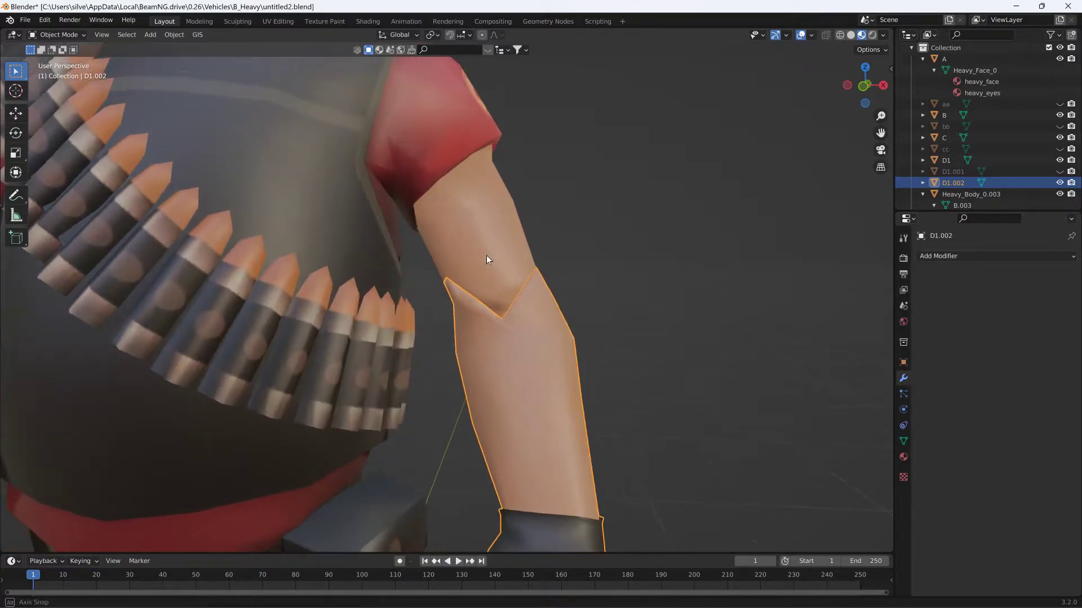
- Try smoothing the forearm's V-shaped seam with the Smooth brush in Sculpt Mode, undo the strokes, and return to Object Mode
click(72, 34)
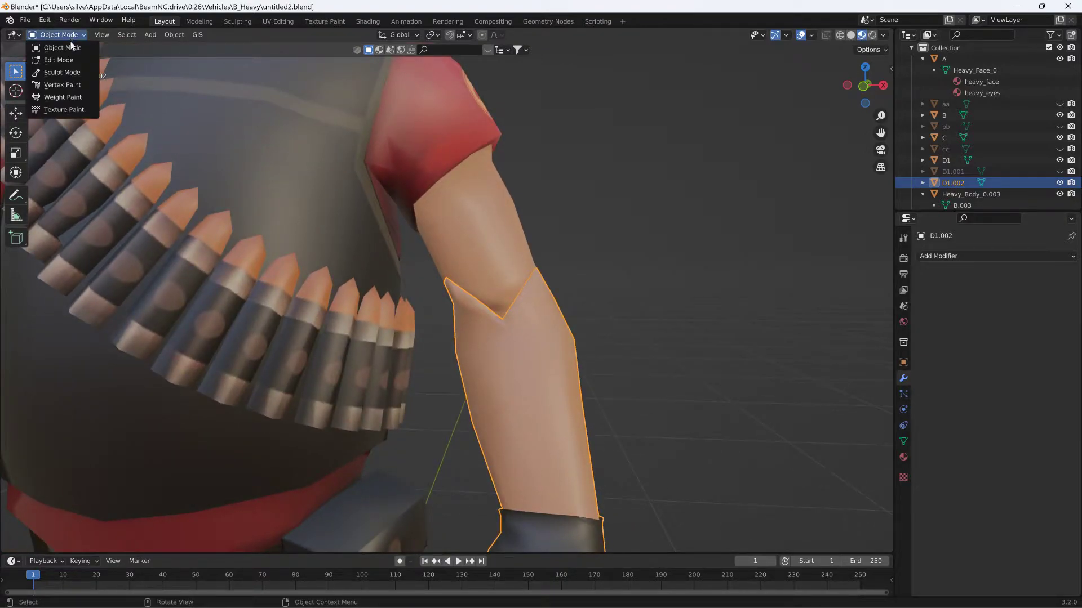
click(78, 73)
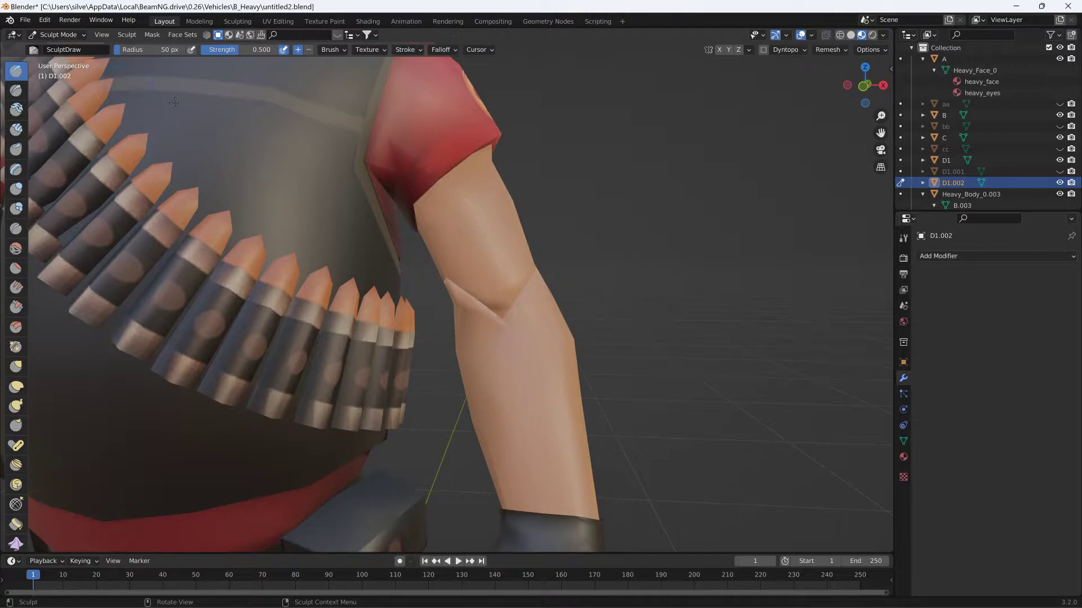
click(16, 248)
drag(456, 305, 466, 298)
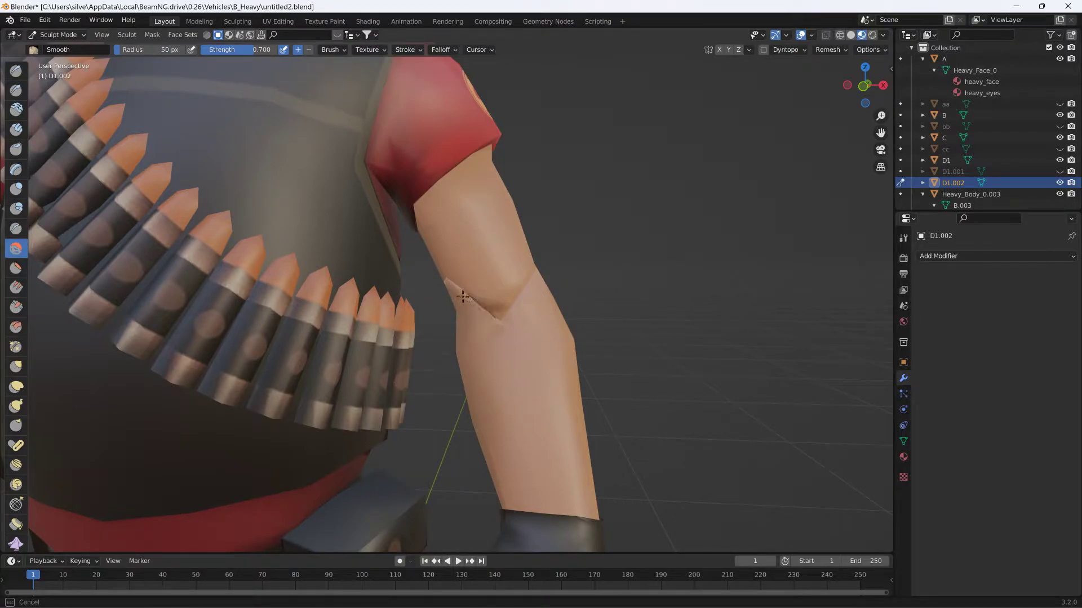
drag(507, 331, 491, 308)
mouse_move(507, 301)
middle_down()
mouse_move(575, 279)
mouse_move(519, 271)
mouse_move(523, 296)
middle_up()
key(ctrl+z)
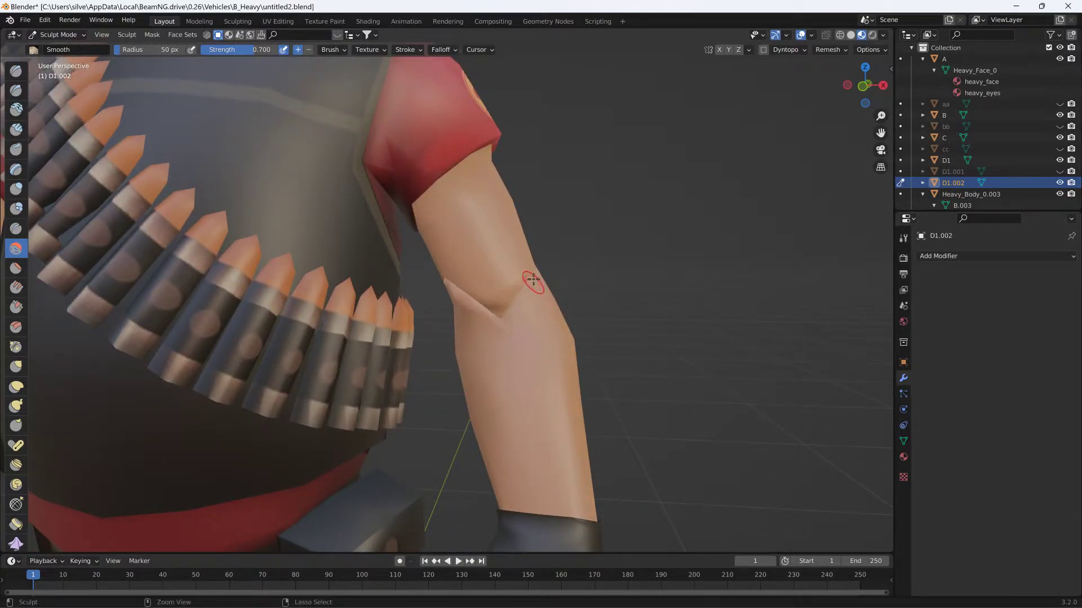
click(62, 35)
click(60, 45)
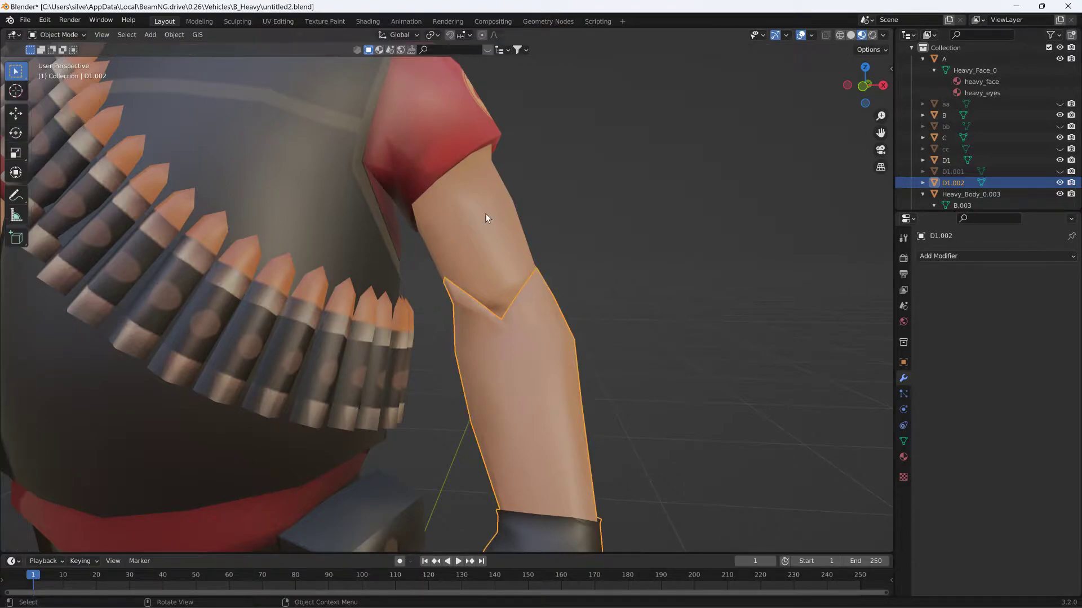
- Shade the forearm D1.002 smooth
click(174, 35)
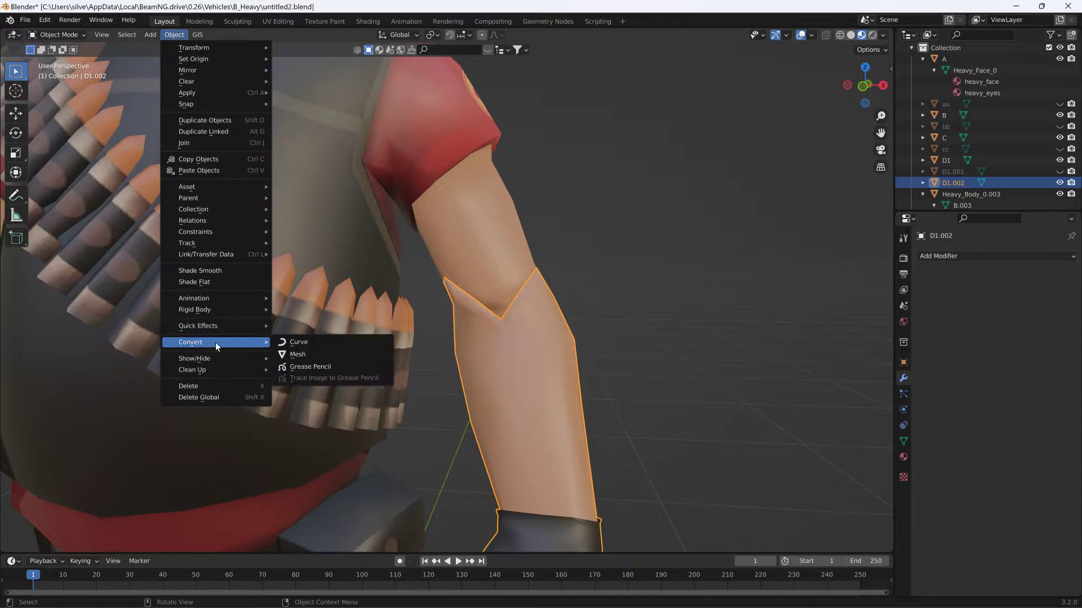
click(214, 272)
scroll(512, 326, down, 10)
middle_drag(545, 319, 529, 343)
- Select the upper arm, forearm and neighbouring body pieces in turn to examine how the arms are split
click(470, 278)
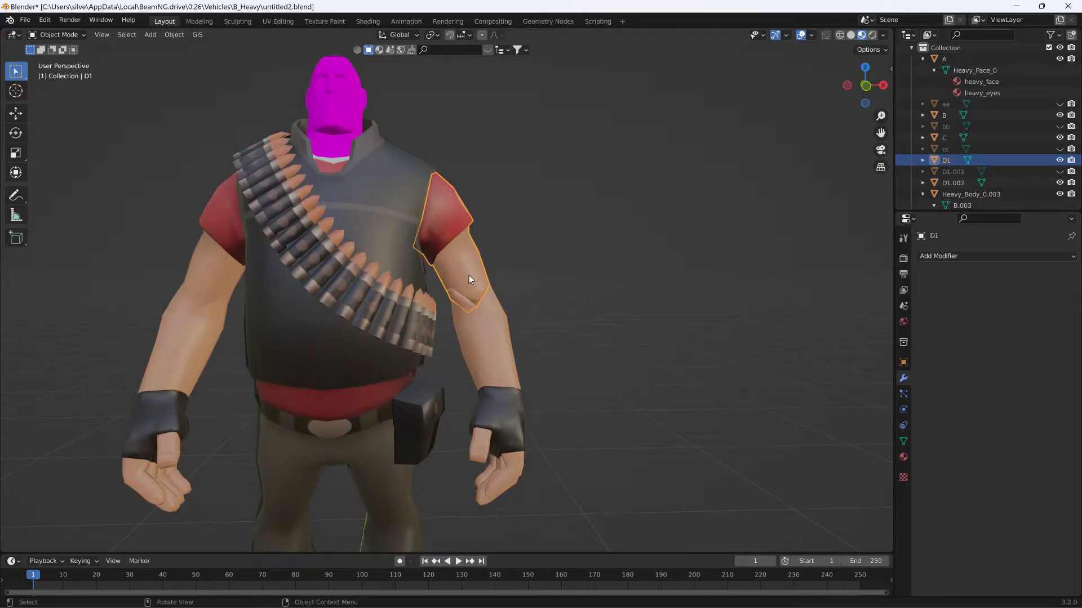
click(190, 282)
click(482, 326)
click(235, 255)
click(444, 246)
click(485, 326)
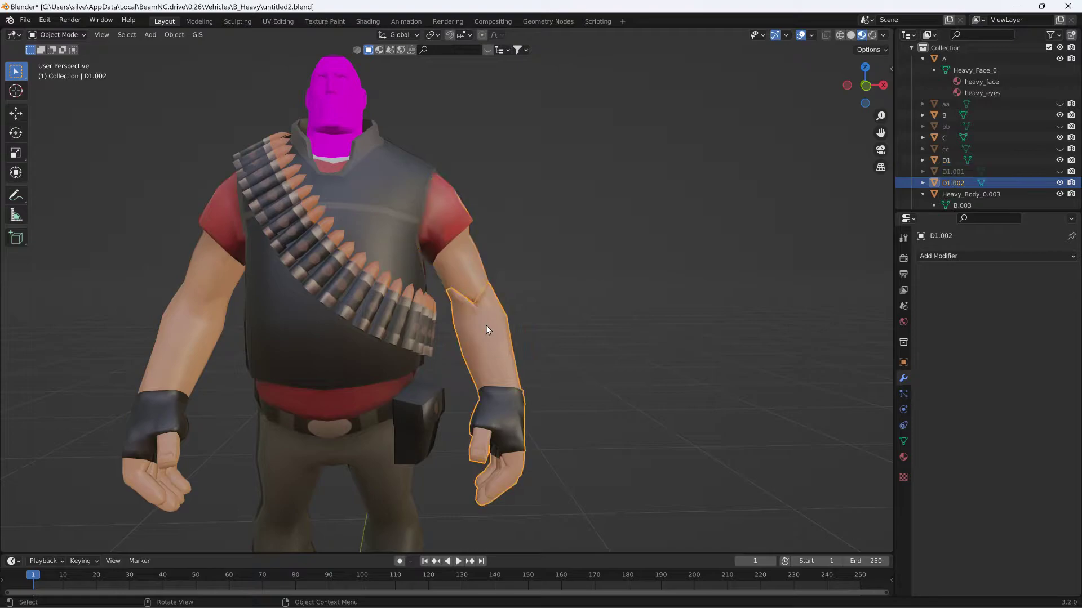
click(466, 275)
middle_drag(507, 273, 444, 290)
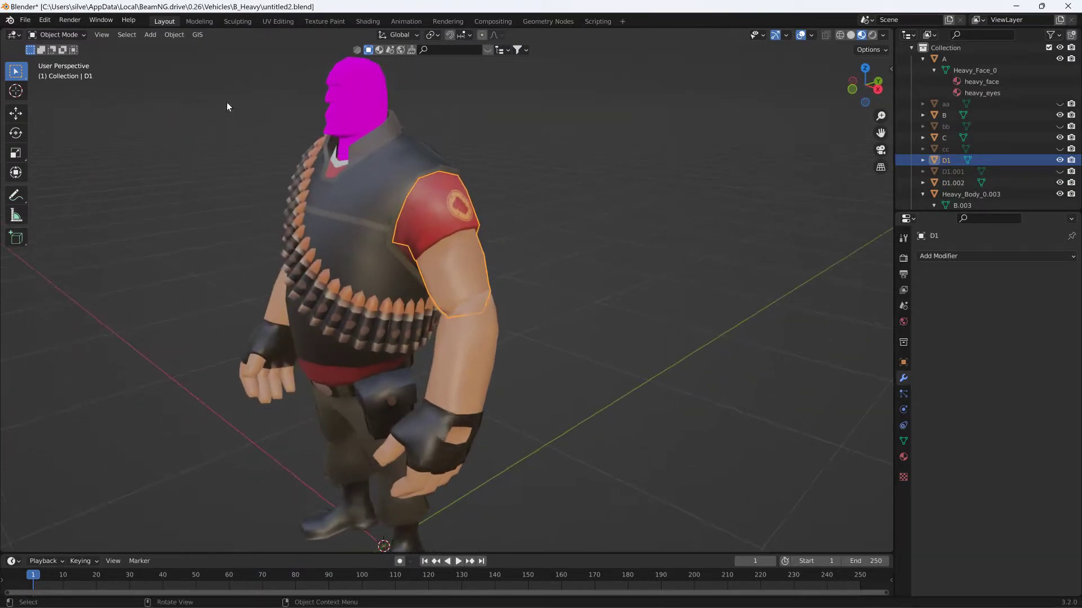
- Add a cube mesh and scale it down to about 0.29
click(151, 35)
mouse_move(192, 48)
click(243, 60)
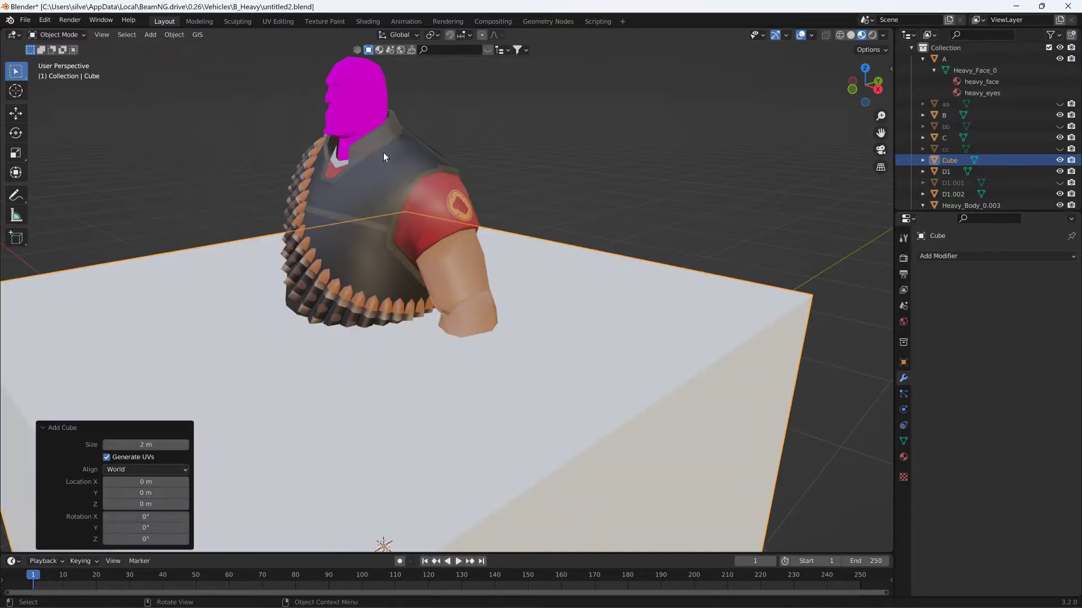
key(s)
click(351, 442)
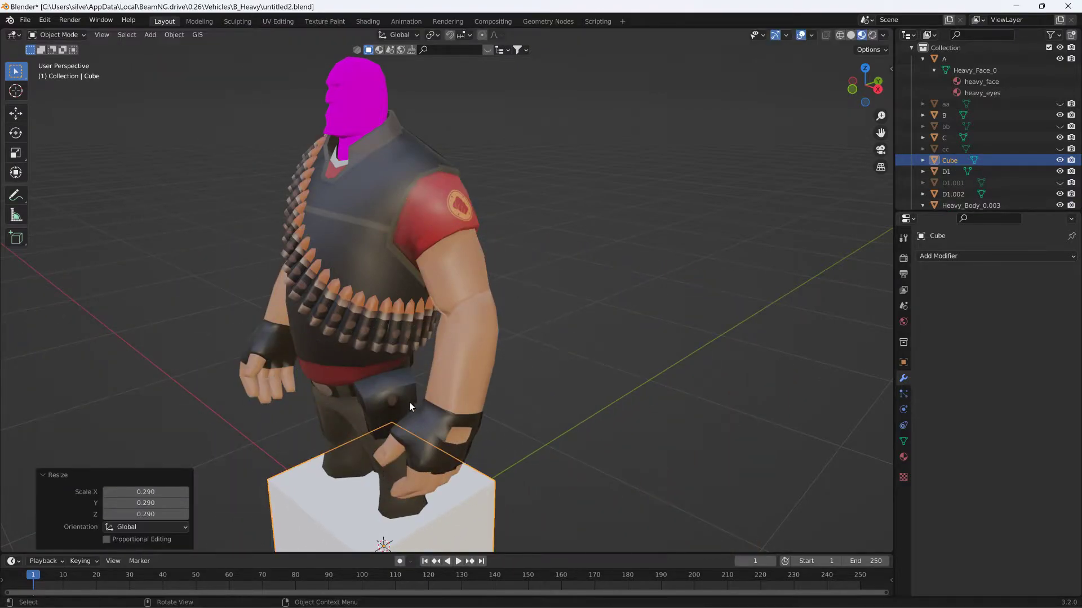
- Move the cube up from the character's feet until it overlaps the left upper arm
key(g)
click(476, 127)
middle_drag(476, 127, 286, 145)
key(g)
click(97, 93)
middle_drag(97, 93, 296, 78)
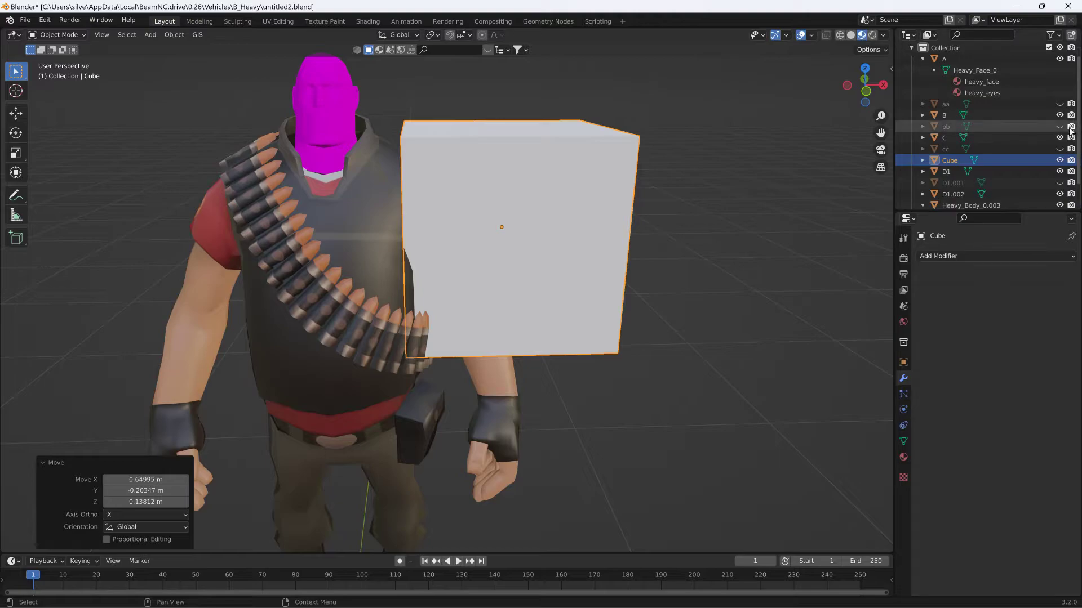
- Show the cutter object cc over the other arm and scale the cube by about 0.35
click(1060, 149)
mouse_move(243, 88)
middle_down()
mouse_move(480, 95)
mouse_move(478, 78)
mouse_move(252, 80)
middle_up()
key(s)
click(586, 196)
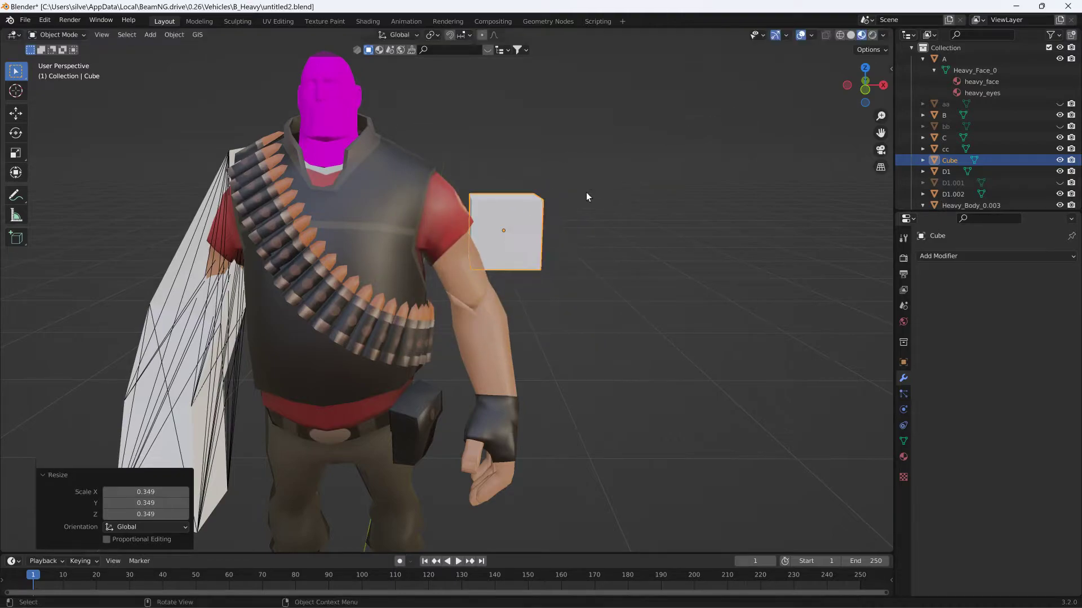
- Move the smaller cube against the left upper arm so that it intersects the sleeve
key(g)
click(583, 157)
mouse_move(583, 158)
middle_down()
mouse_move(375, 160)
mouse_move(492, 151)
mouse_move(569, 164)
middle_up()
key(g)
click(377, 147)
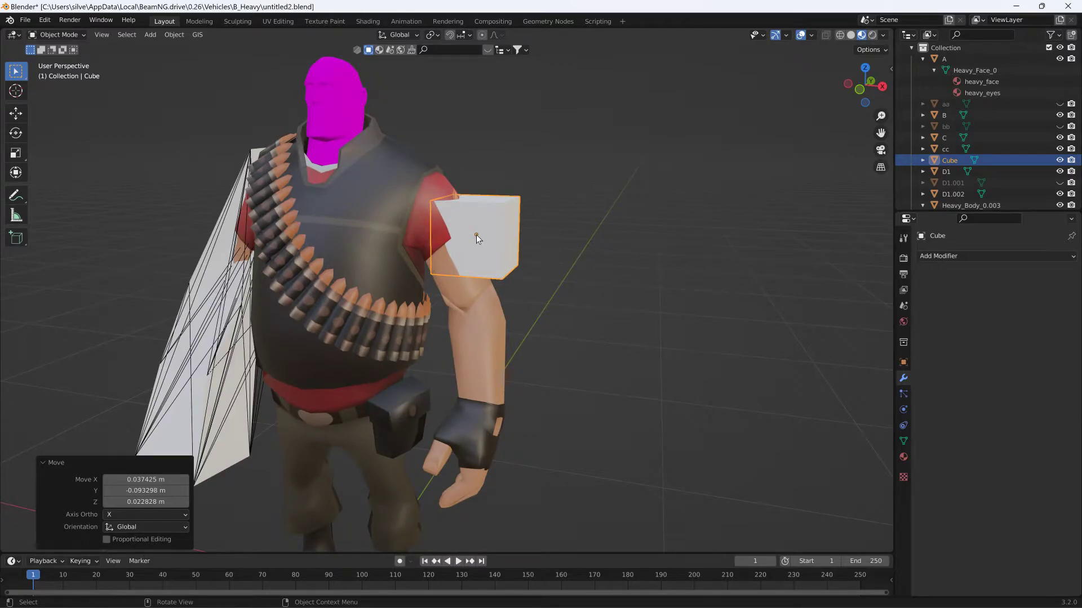
- Rotate the cube about -9.7° in the view plane to follow the tilt of the left upper arm
middle_drag(528, 225, 530, 251)
key(r)
key(Escape)
key(r)
click(543, 187)
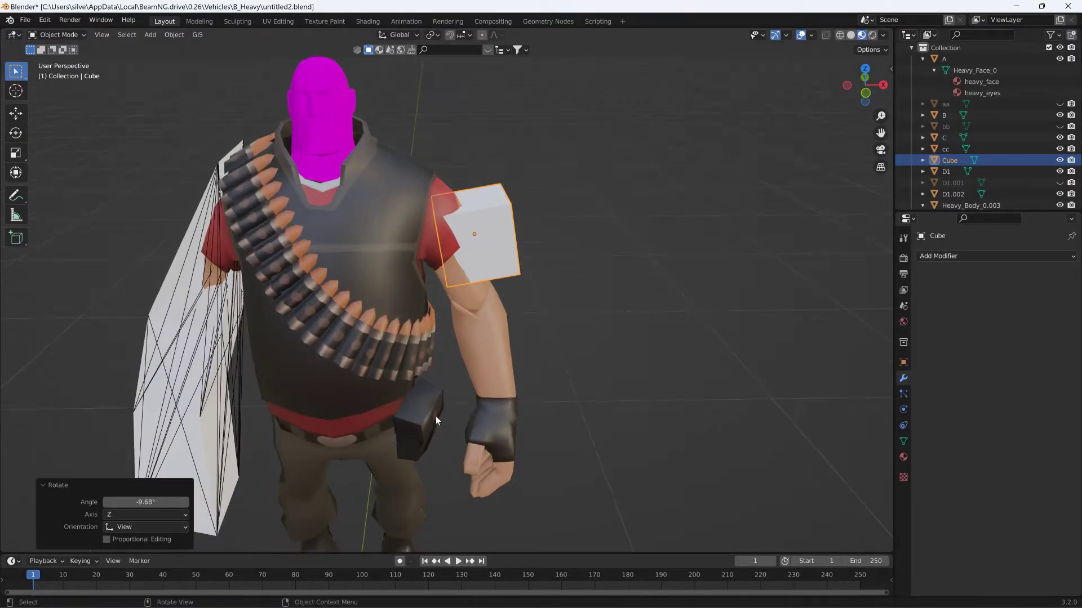
- Shift the rotated cube about -0.01 m in X and -0.05 m in Y over the left upper arm
shift+middle_drag(413, 437, 410, 379)
mouse_move(563, 210)
middle_down()
mouse_move(577, 283)
mouse_move(603, 201)
mouse_move(483, 185)
mouse_move(586, 171)
mouse_move(550, 194)
middle_up()
key(g)
click(491, 178)
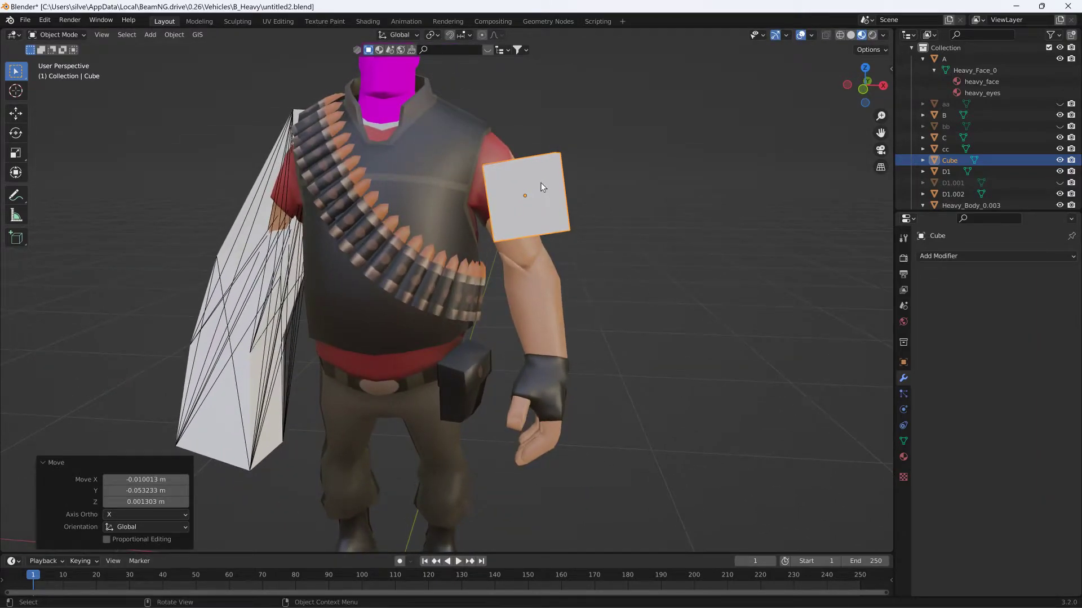
- In Edit Mode, add one vertical and one horizontal loop cut through the cube's middle and switch to vertex box selection
click(72, 35)
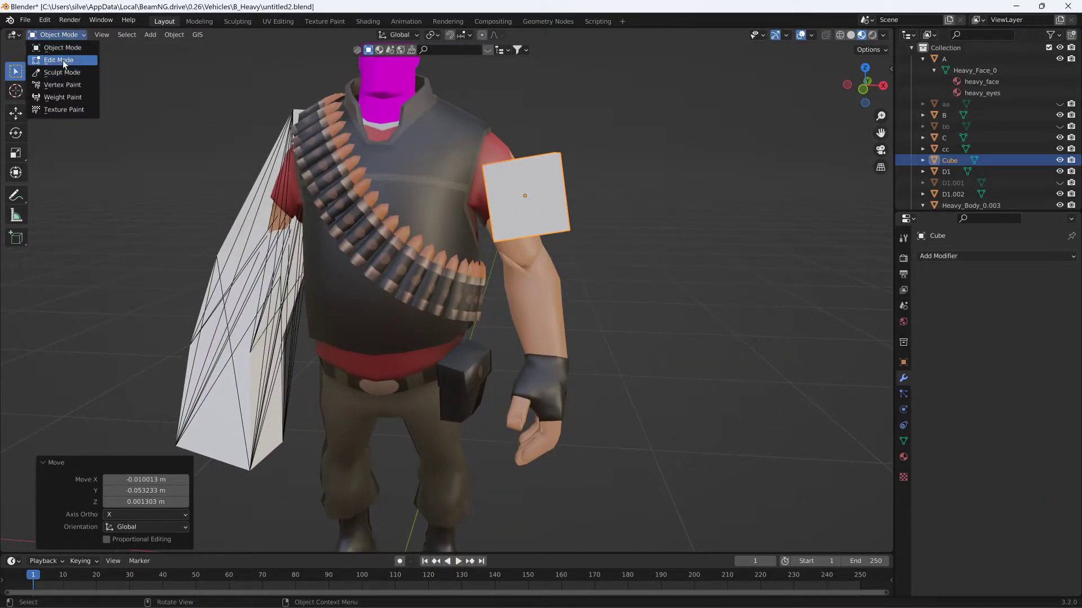
click(59, 60)
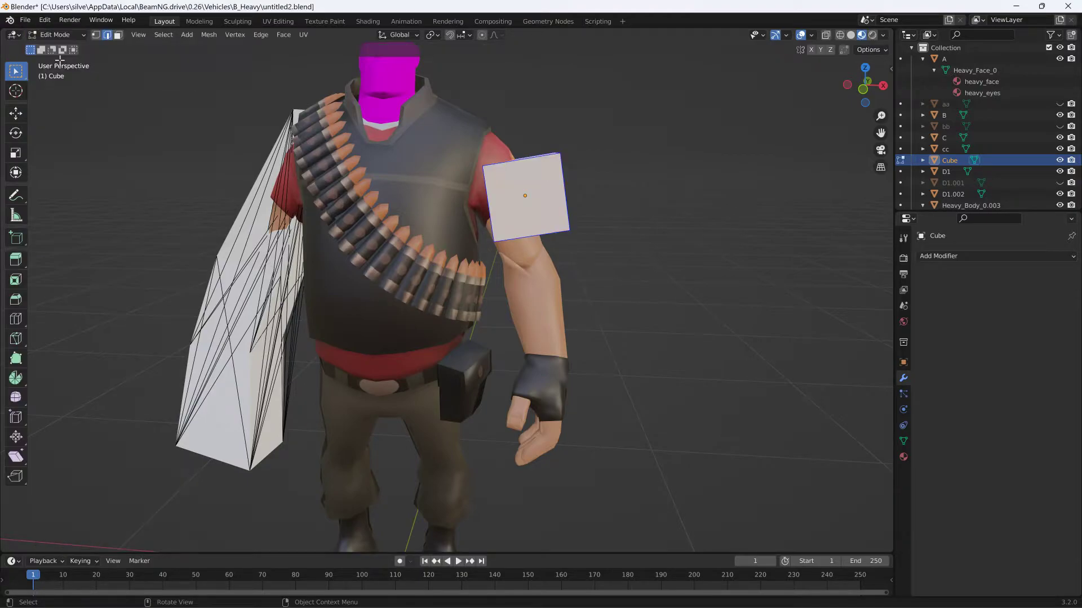
click(19, 323)
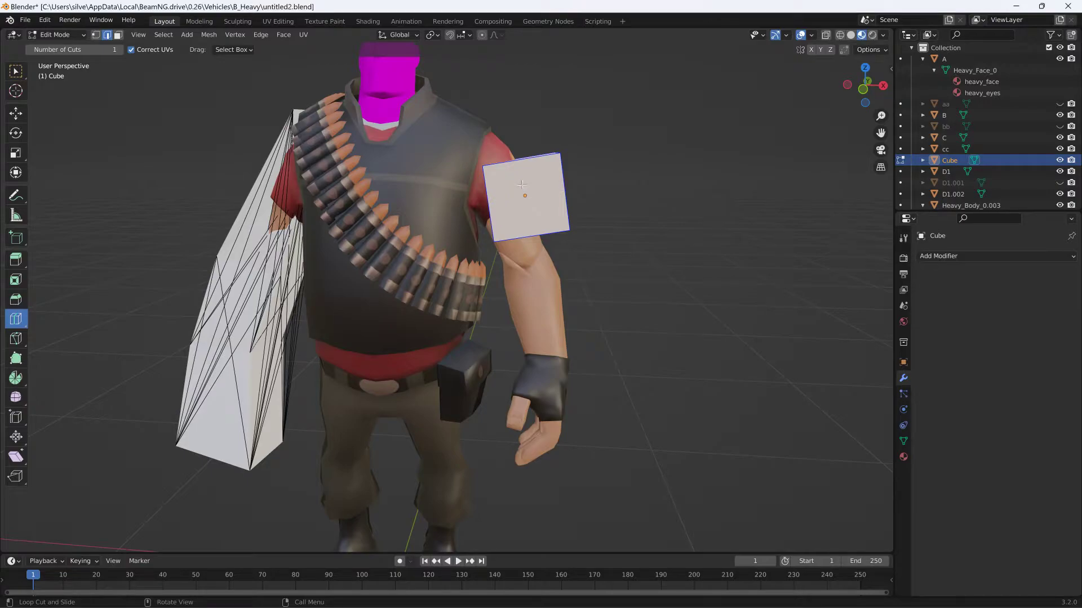
click(518, 173)
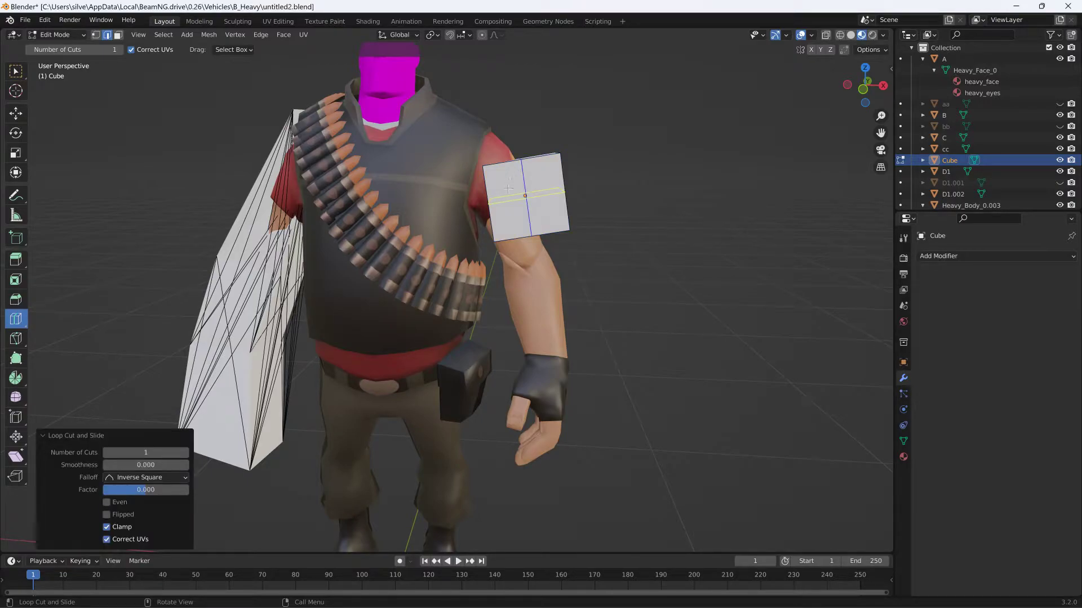
click(49, 34)
click(95, 35)
middle_drag(379, 99, 399, 103)
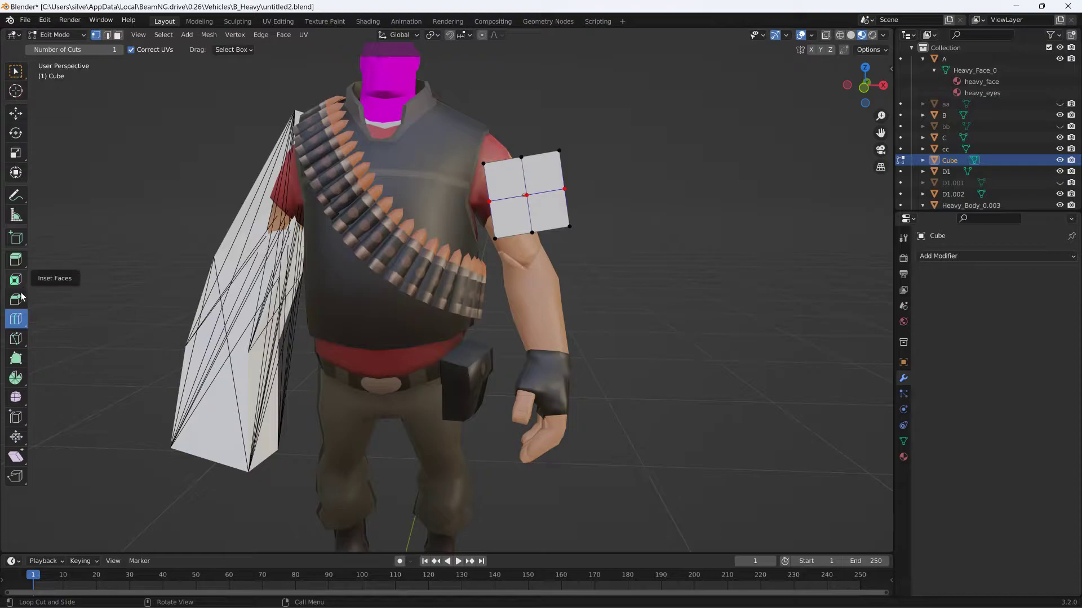
click(12, 78)
drag(449, 131, 593, 256)
key(g)
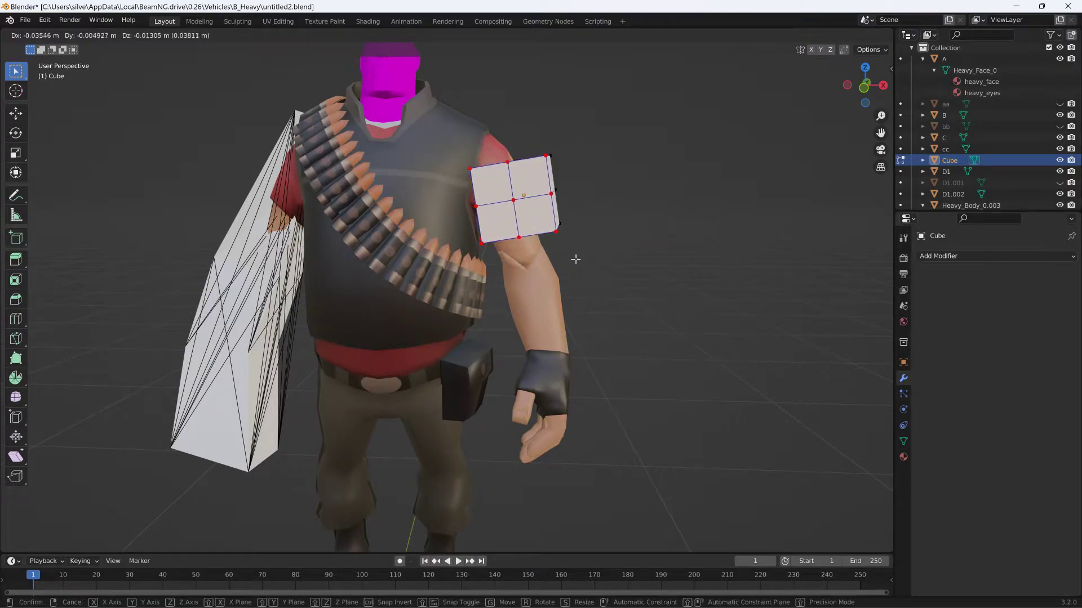
key(Escape)
- Select all cube vertices through the mesh with X-ray and move them about -0.05 m in X and 0.01 m in Z
drag(461, 141, 626, 273)
key(g)
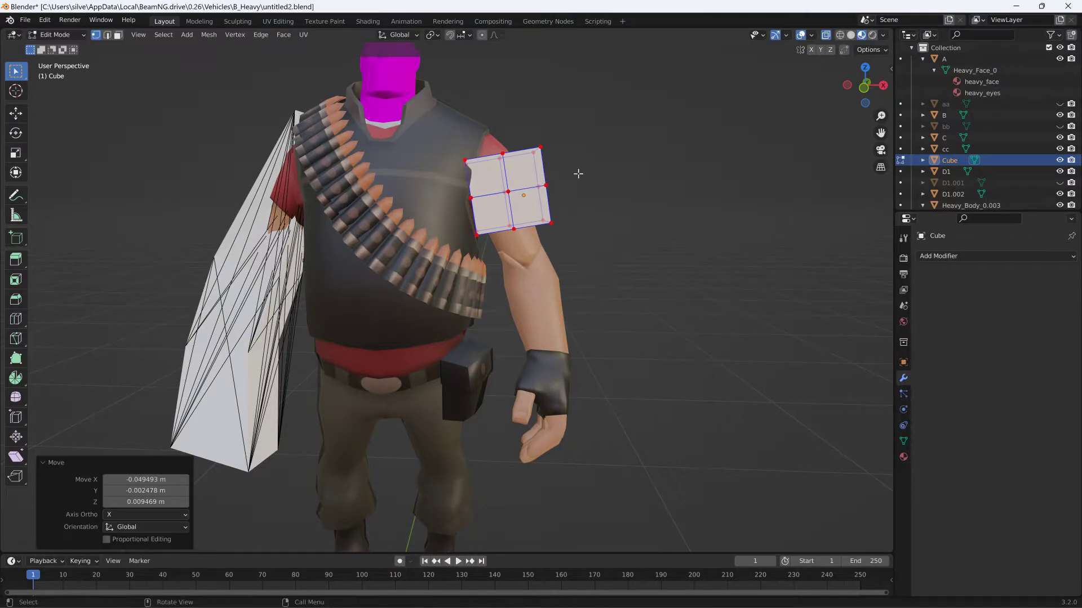
- Raise the cube's upper middle vertices toward the shoulder by about -0.023 m in X, 0.008 m in Y and 0.064 m in Z
scroll(578, 173, up, 3)
shift+middle_drag(582, 99, 551, 229)
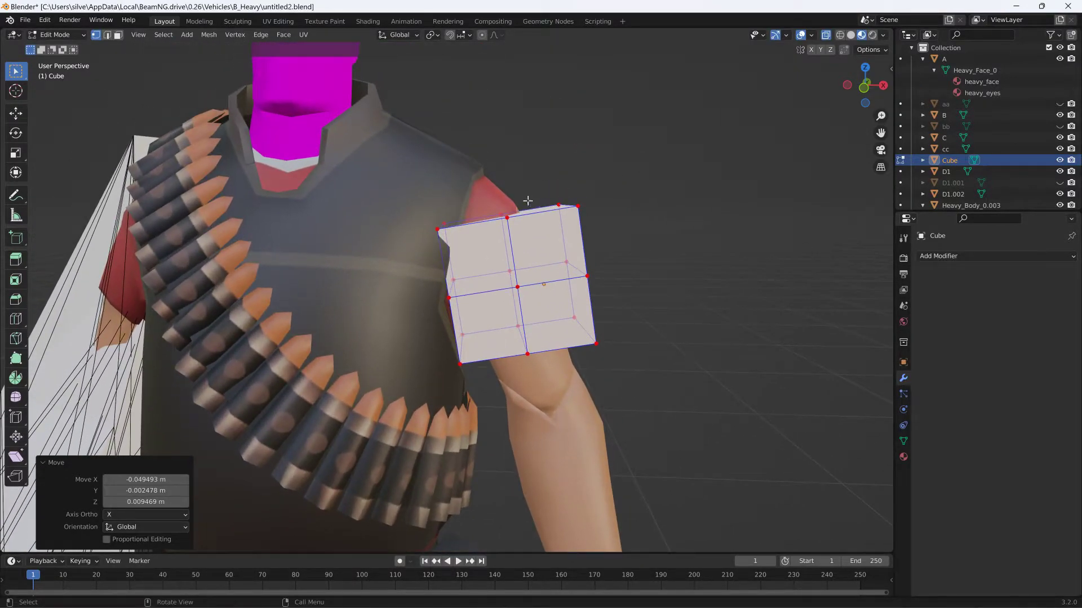
drag(521, 242, 521, 242)
key(g)
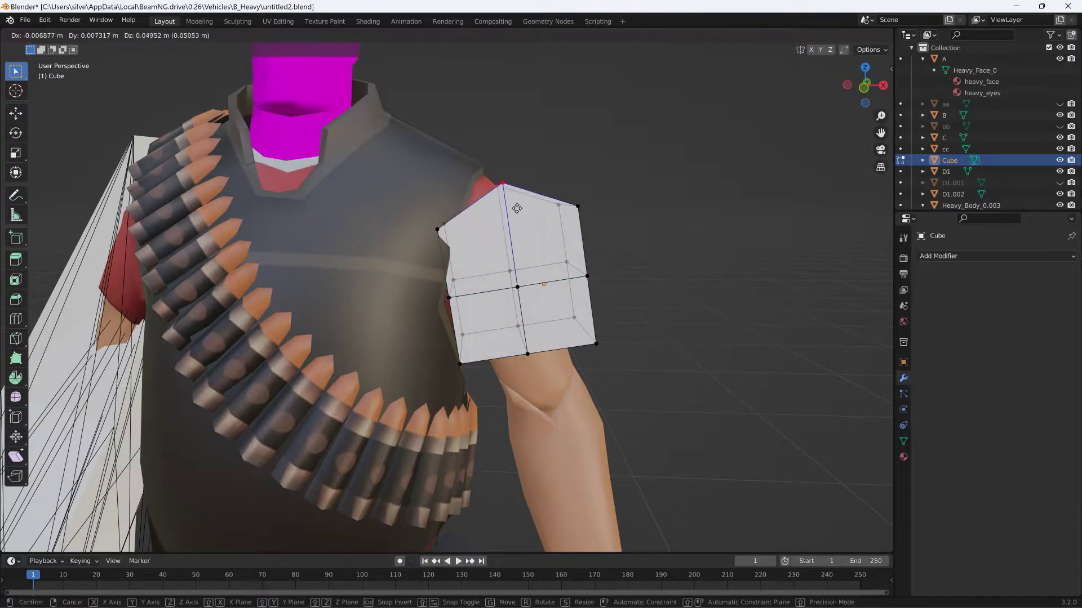
click(551, 172)
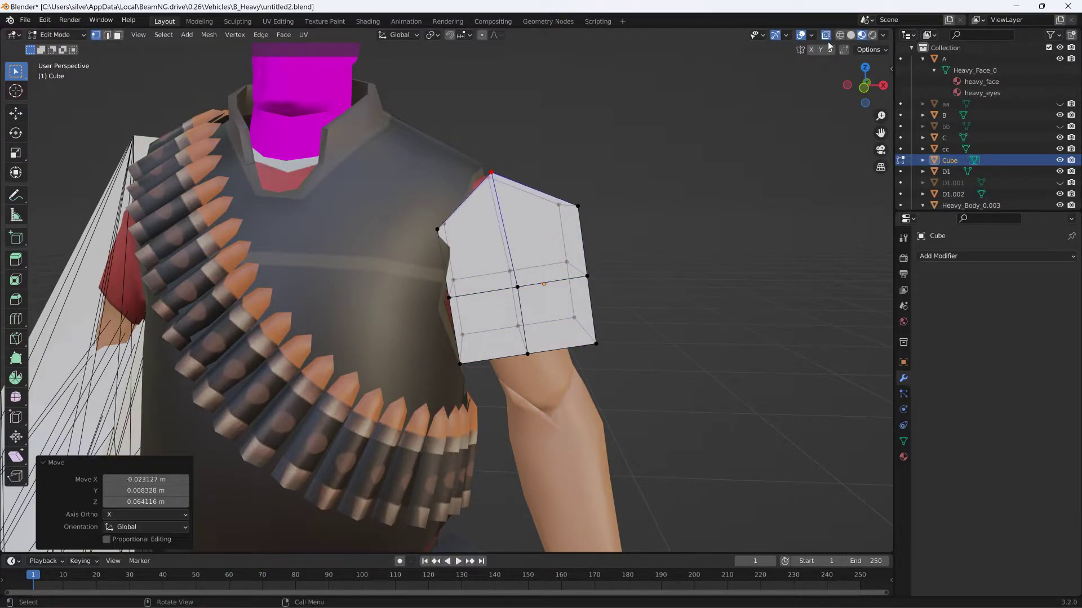
- Using solid shading, move the cube's upper outer corner vertices about -0.053 m in X and -0.015 m in Z, then restore Material Preview shading
click(851, 35)
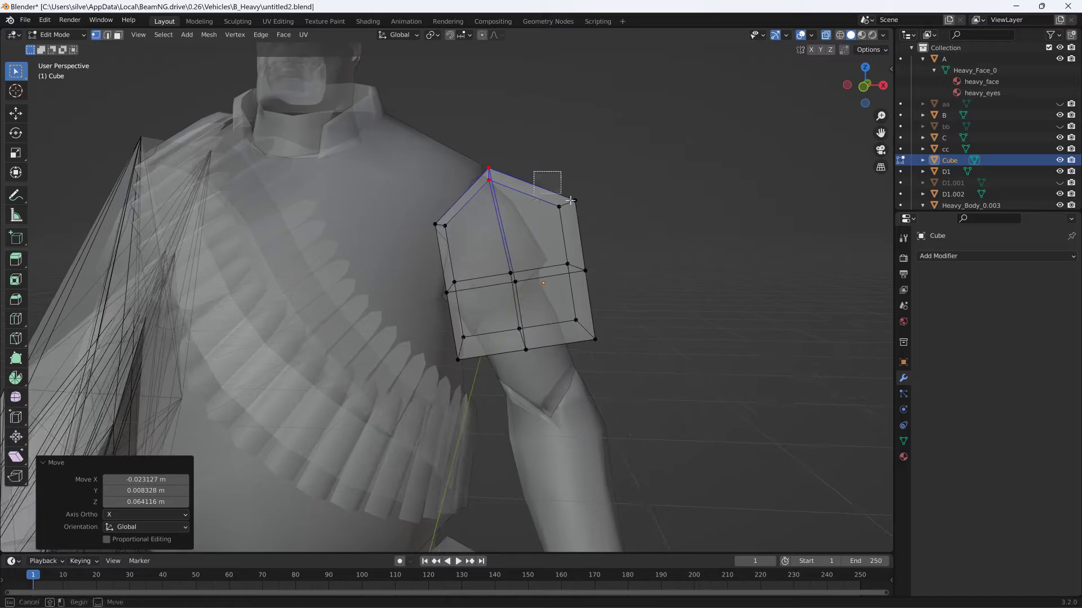
drag(560, 194, 601, 240)
key(g)
click(558, 244)
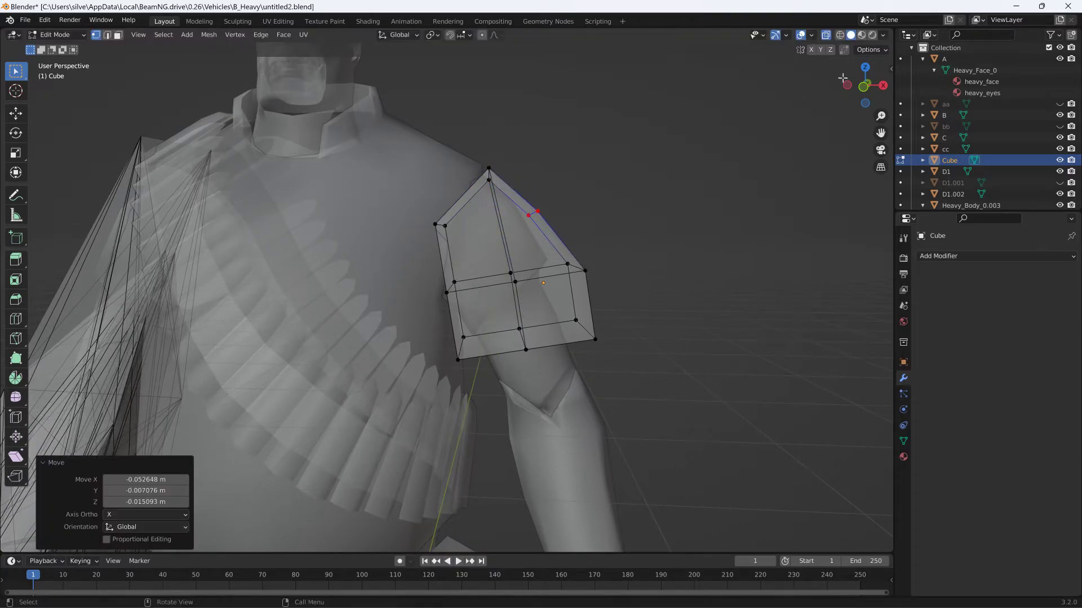
click(862, 35)
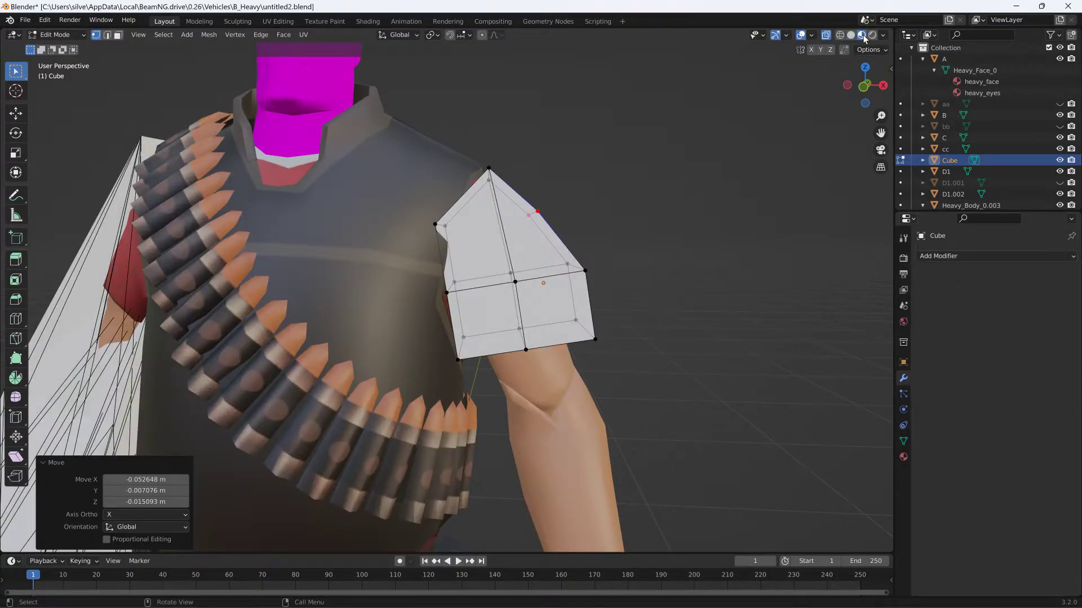
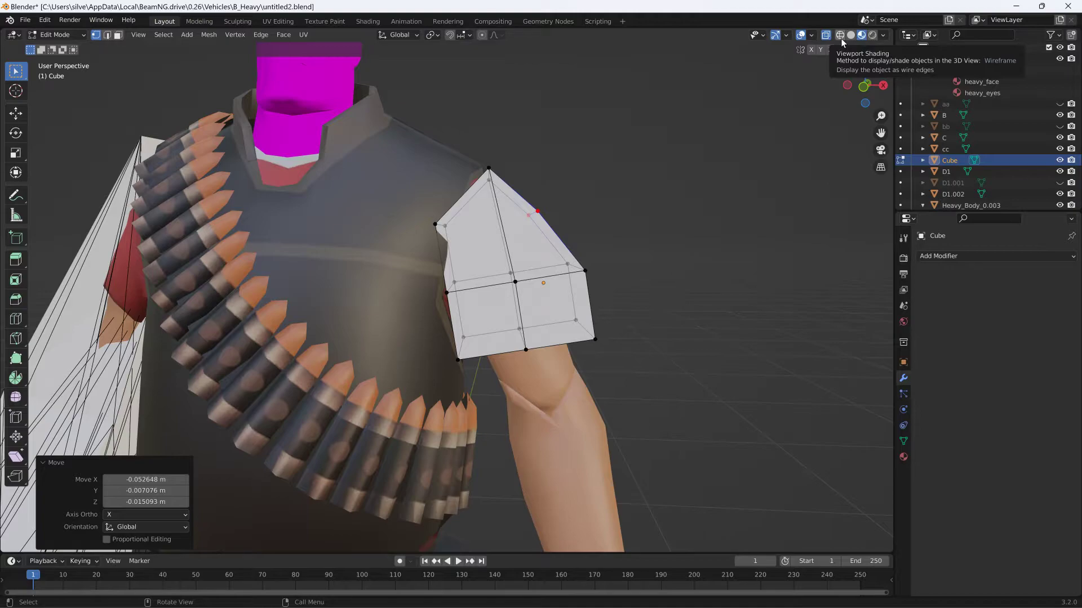
- In solid shading, move the cube's outer middle-row vertices about -0.01 m in X and -0.027 m in Z
click(840, 36)
click(850, 35)
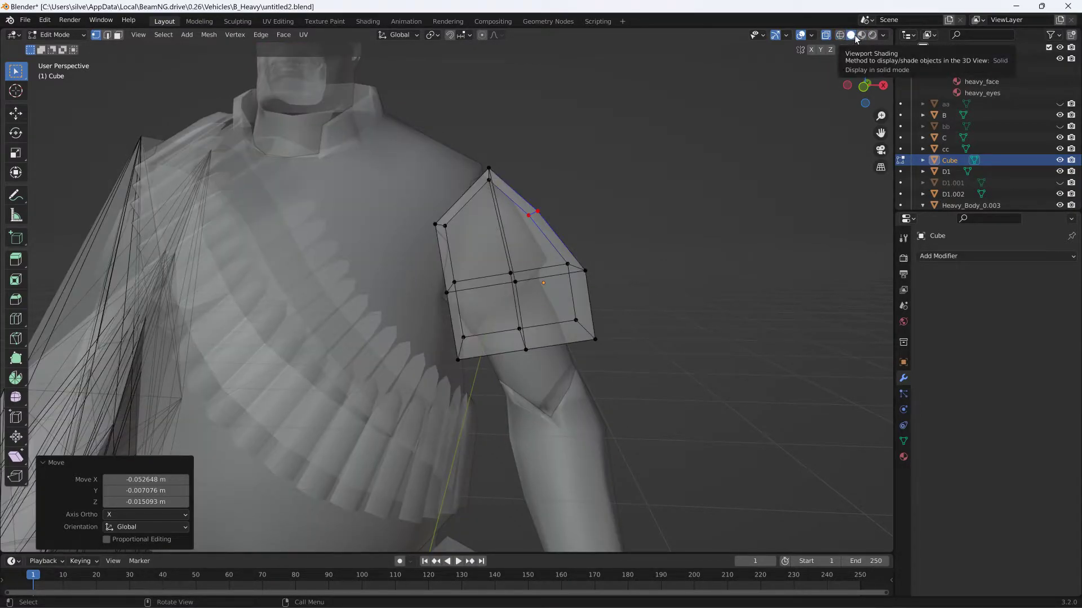
middle_drag(693, 126, 508, 216)
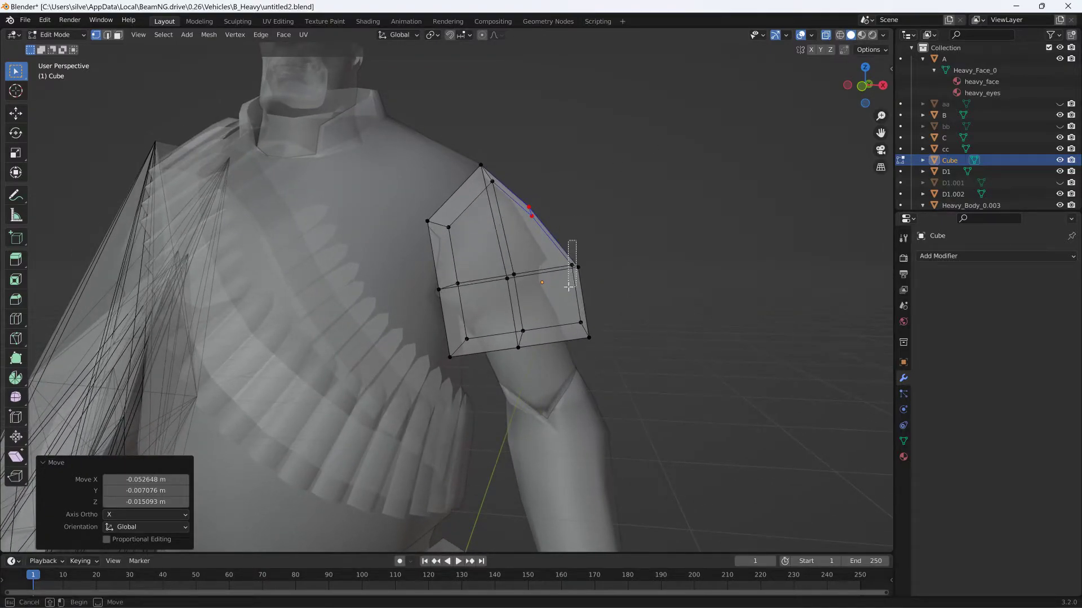
drag(576, 241, 569, 287)
key(g)
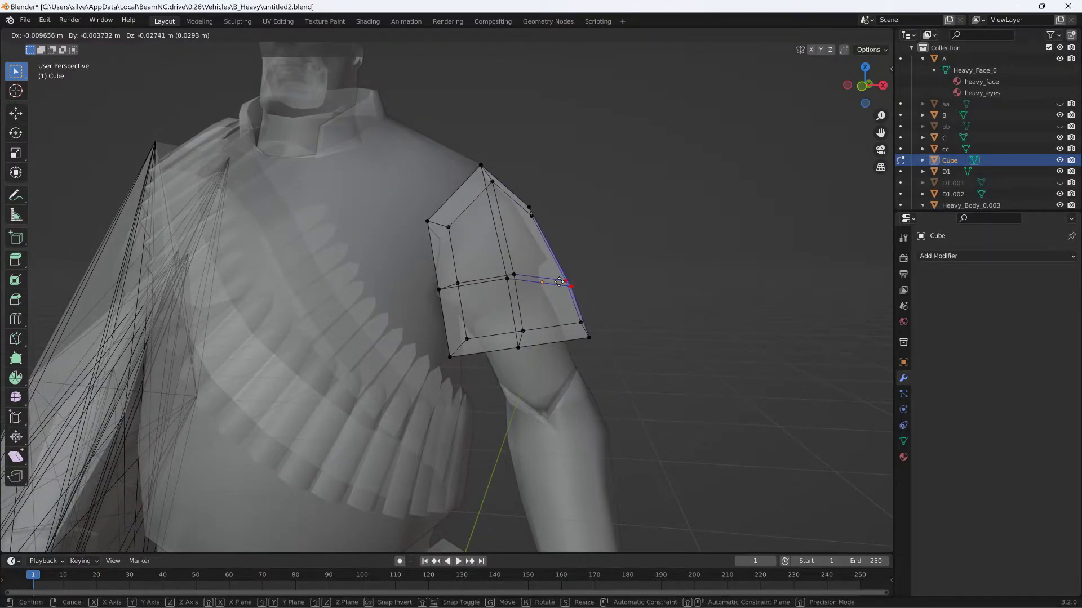
click(560, 281)
- Lower the cube's bottom outer corner vertices and move its bottom middle vertices about 0.04 m in X and -0.095 m in Z toward the elbow
drag(601, 344, 572, 313)
key(g)
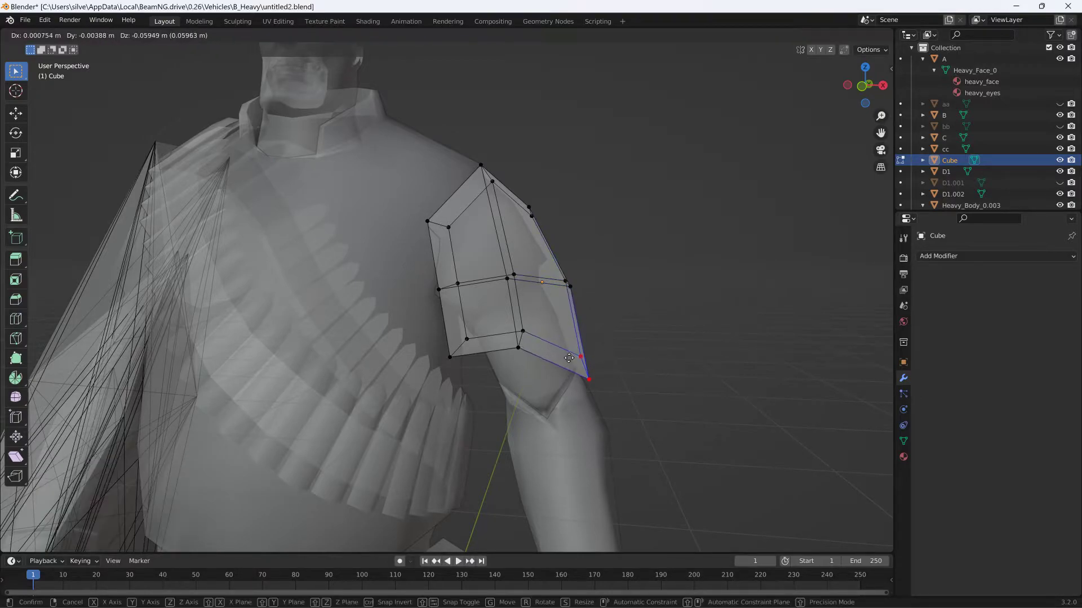
click(496, 319)
drag(529, 356, 529, 355)
key(g)
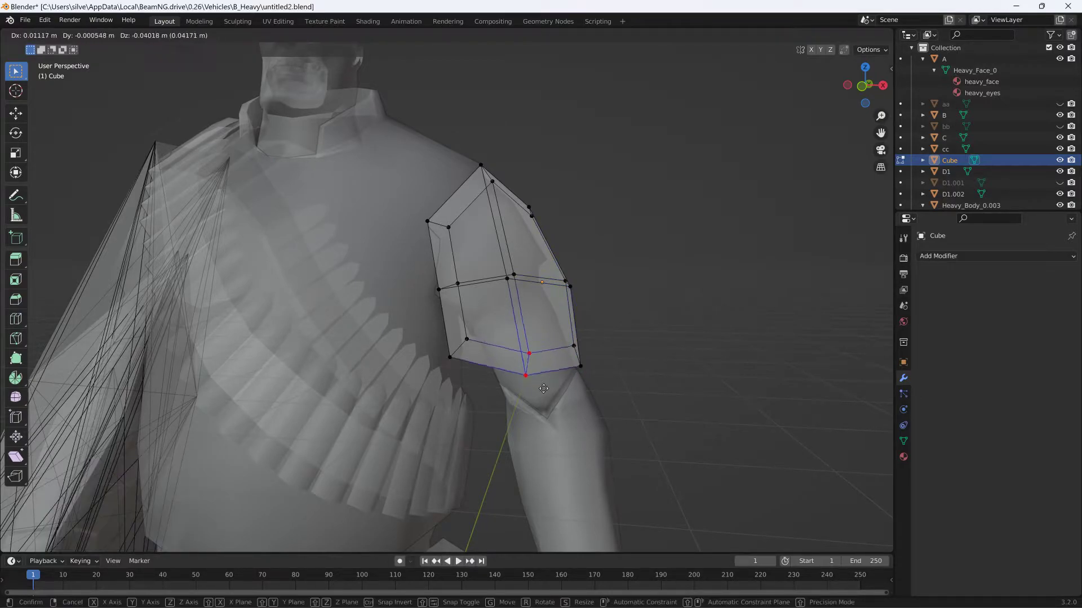
click(555, 412)
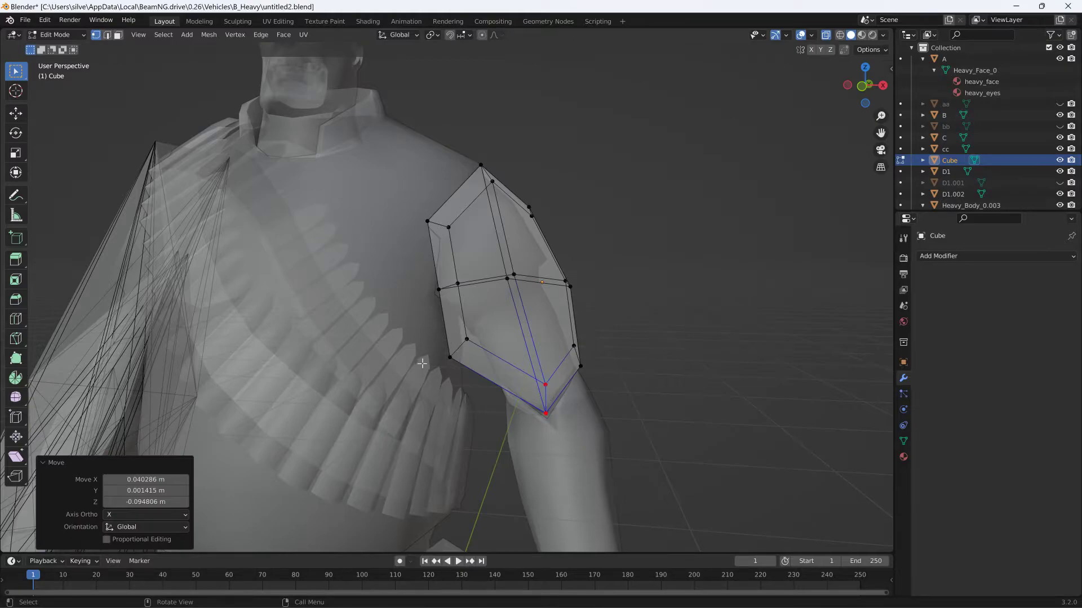
- Move the cube's bottom inner corner vertices down and outward to follow the underside of the arm
drag(477, 330, 477, 329)
key(g)
click(504, 366)
- From the side, shift the three bottom front vertices toward the arm and the three bottom back vertices about -0.009 m in Y and -0.007 m in Z
middle_drag(504, 366, 389, 390)
drag(373, 431, 377, 445)
key(g)
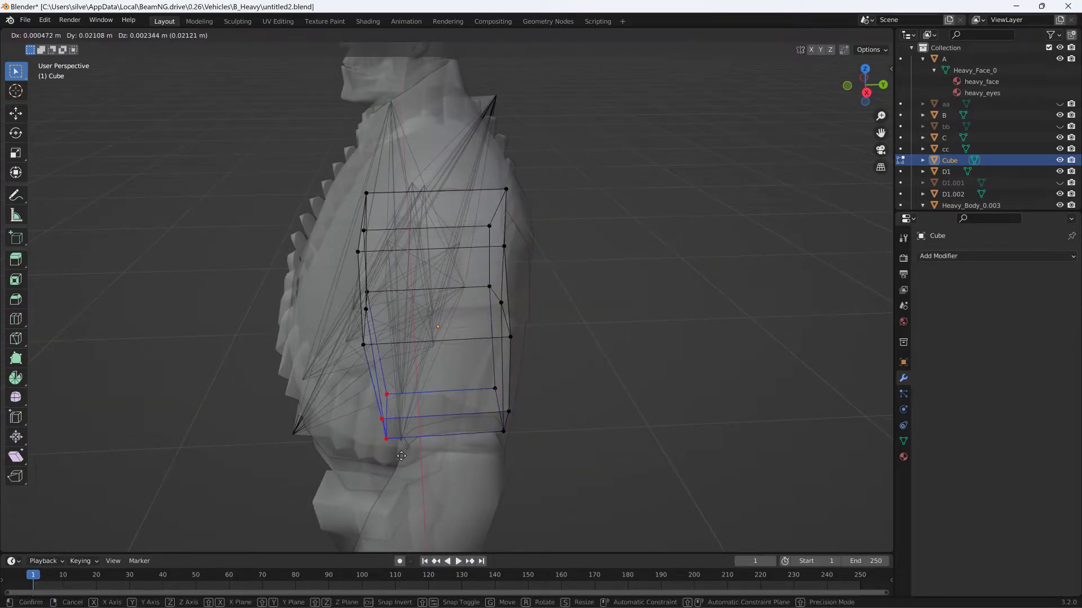
click(409, 456)
drag(485, 407, 470, 381)
key(g)
click(466, 389)
- From behind, lower the bottom middle vertex pair to the elbow crease by about -0.005 m in X and Y and -0.039 m in Z
middle_drag(466, 389, 346, 349)
scroll(346, 348, up, 4)
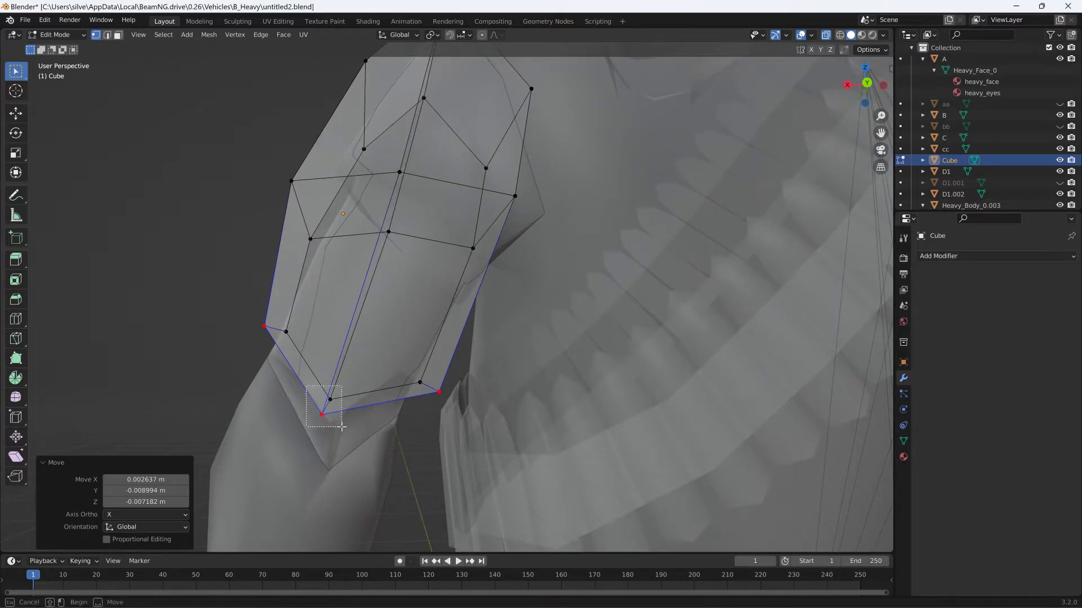
drag(341, 427, 341, 428)
key(g)
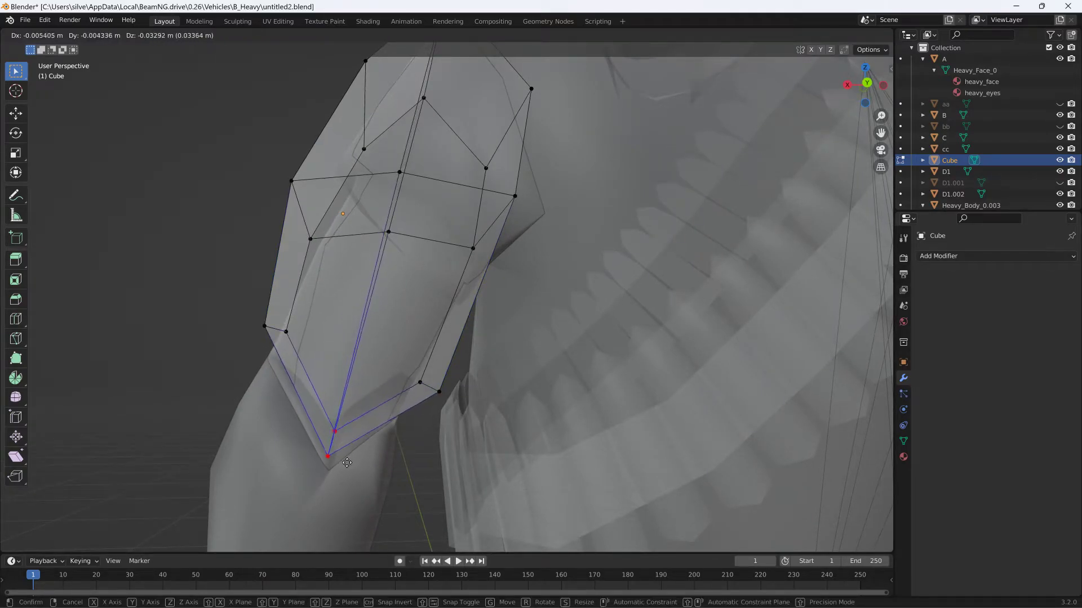
click(347, 470)
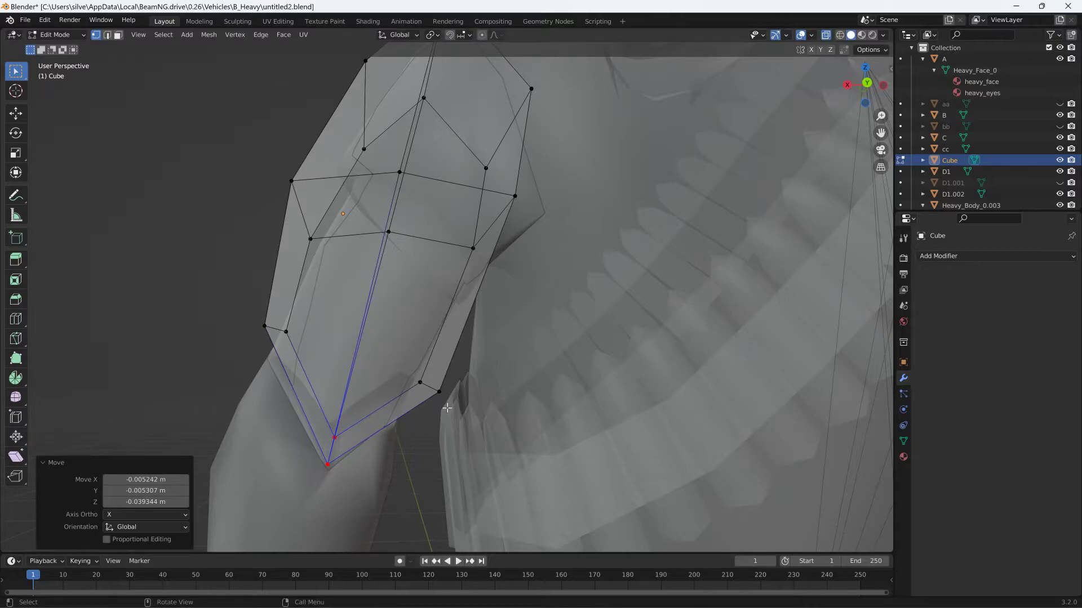
- Move the cube's bottom inner corner vertices along the arm's edge, then adjust one of them by about 0.007 m in Y and 0.001 m in Z
drag(407, 373, 407, 373)
key(g)
click(374, 374)
middle_drag(375, 374, 434, 431)
key(g)
click(395, 379)
- In front view, move the cube's upper inner corner vertices about 0.048 m in X and -0.002 m in Z, toward the arm
middle_drag(398, 375, 501, 309)
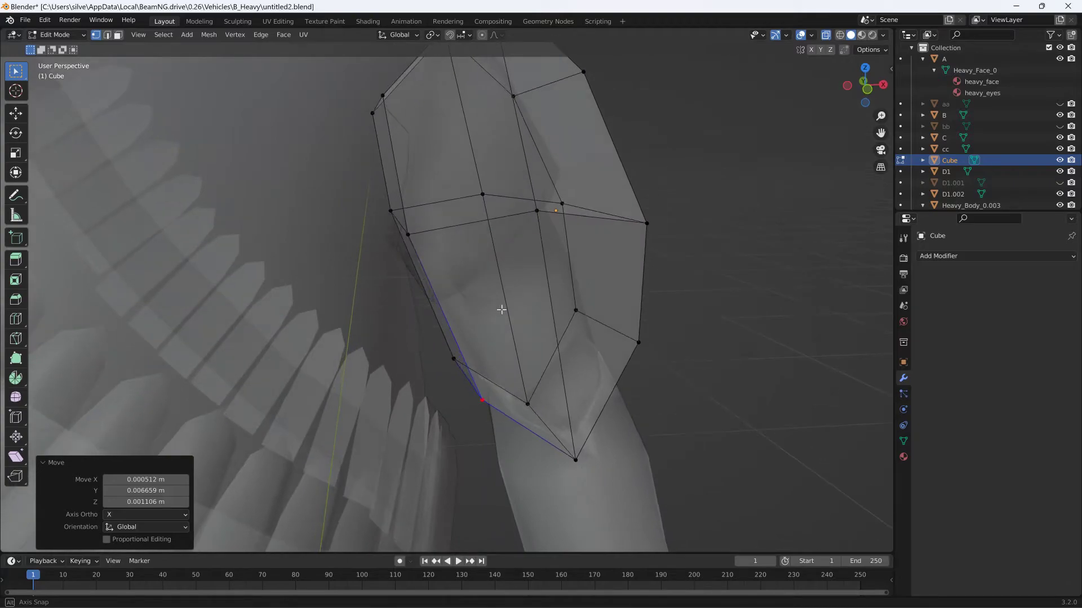
click(866, 90)
shift+middle_drag(403, 119, 580, 227)
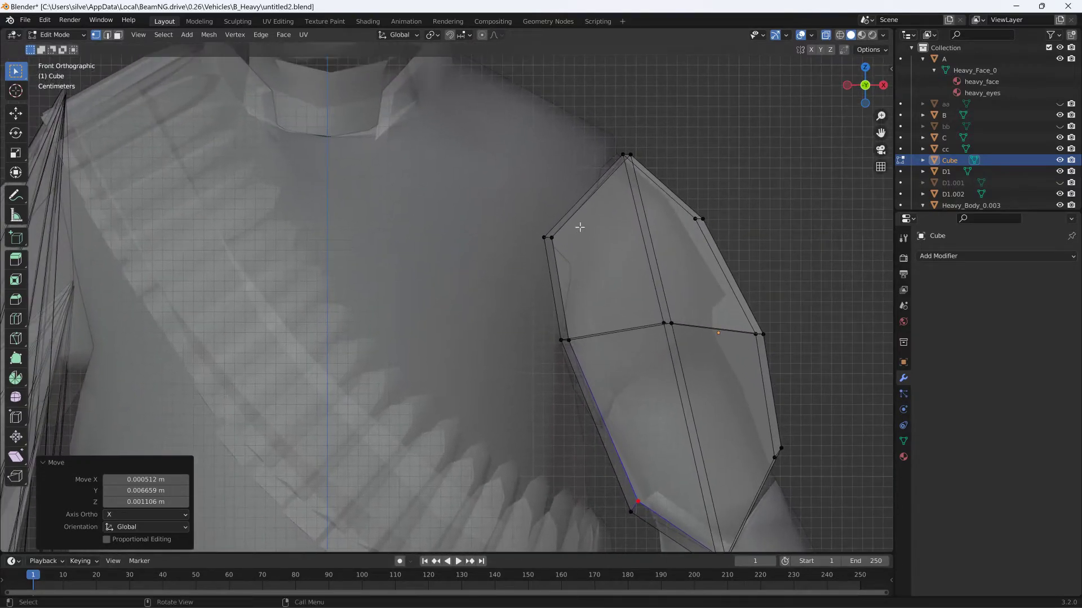
drag(539, 226, 572, 272)
key(g)
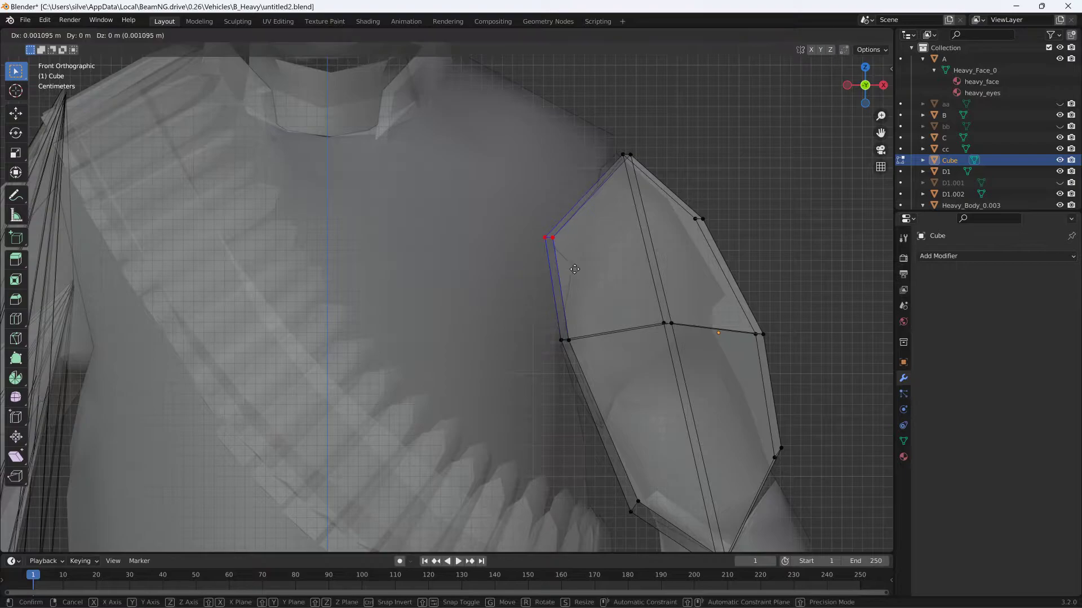
click(620, 271)
- Scale the cube's upper inner corner vertices toward each other by a factor of 0.186
middle_drag(650, 262, 796, 256)
middle_drag(532, 330, 476, 273)
key(s)
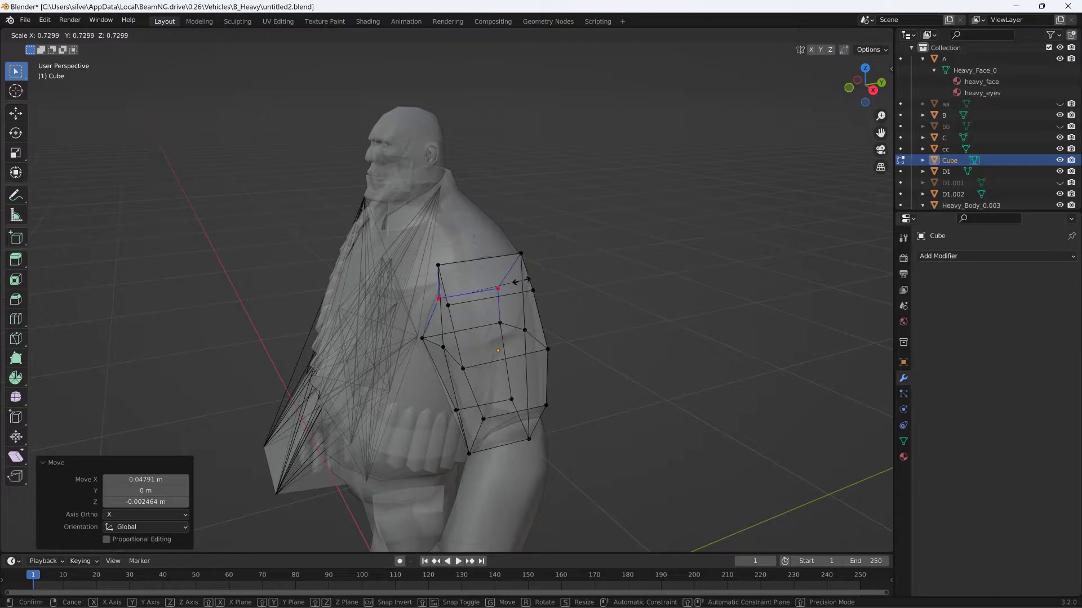
click(481, 291)
- Move the bottom middle back vertex about 0.018 m in Y and the bottom inner back vertex about 0.012 m in Y and 0.006 m in Z
middle_drag(482, 291, 480, 264)
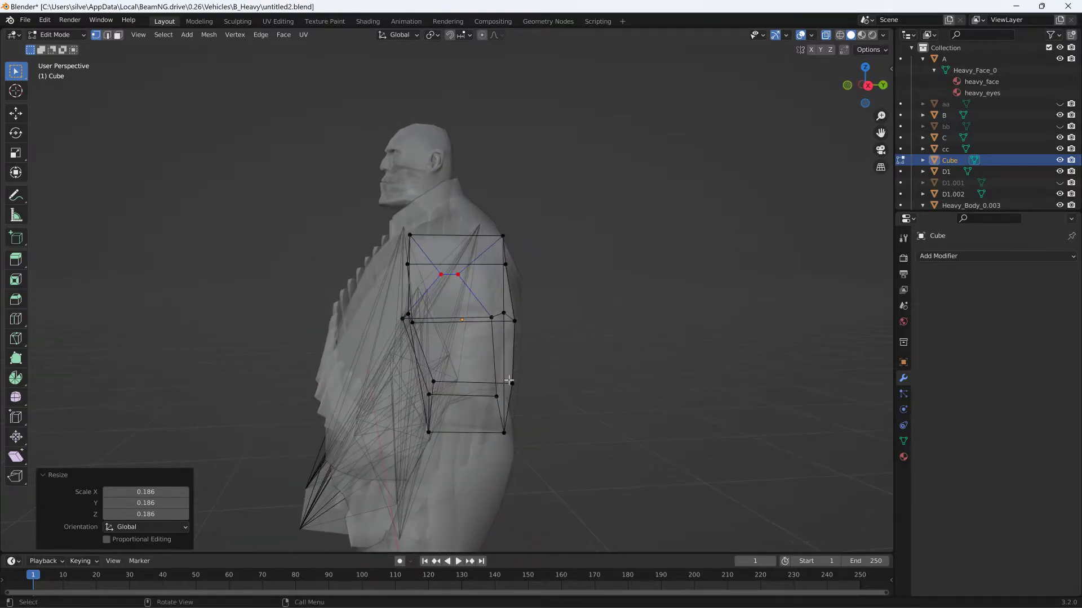
middle_drag(499, 342, 509, 407)
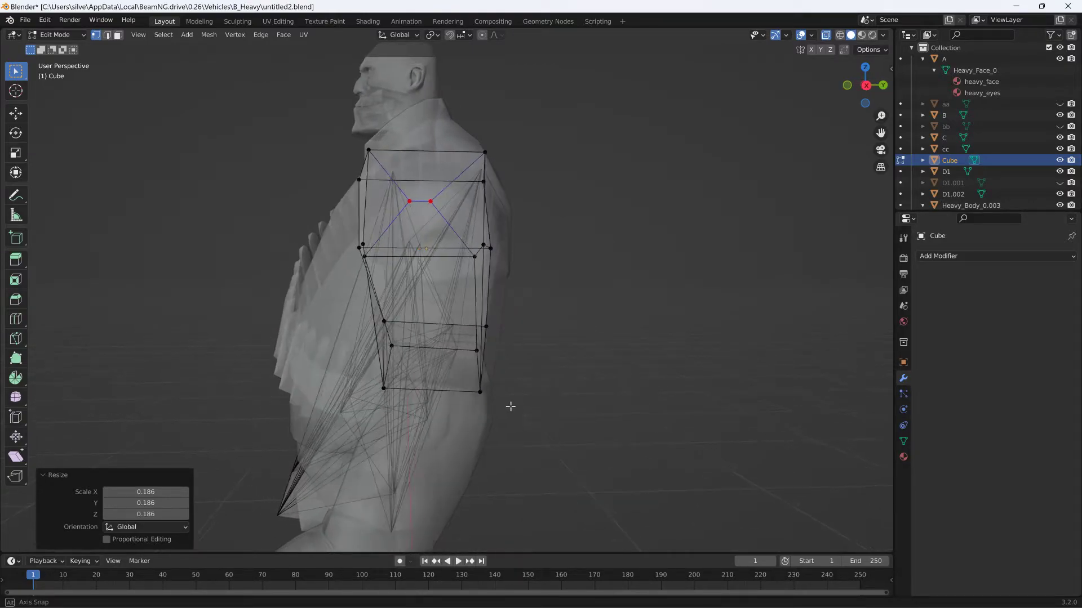
drag(461, 383, 463, 384)
key(g)
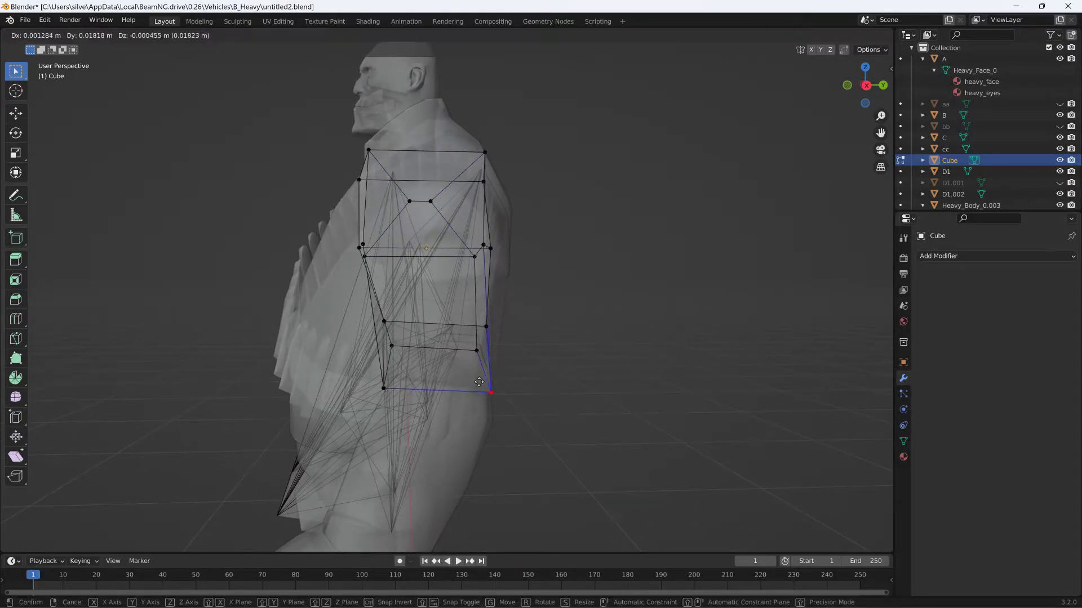
click(480, 377)
key(g)
click(501, 345)
- From behind, move the cube's inner middle-row vertices about 0.027 m in X, -0.002 m in Y and -0.012 m in Z
middle_drag(501, 345, 432, 304)
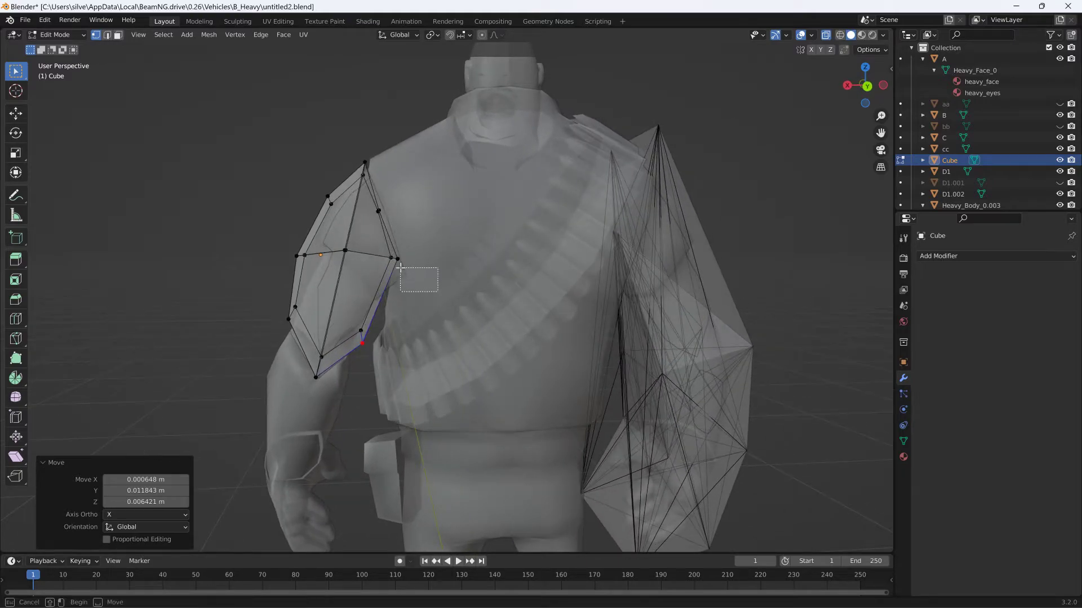
drag(400, 267, 385, 252)
key(g)
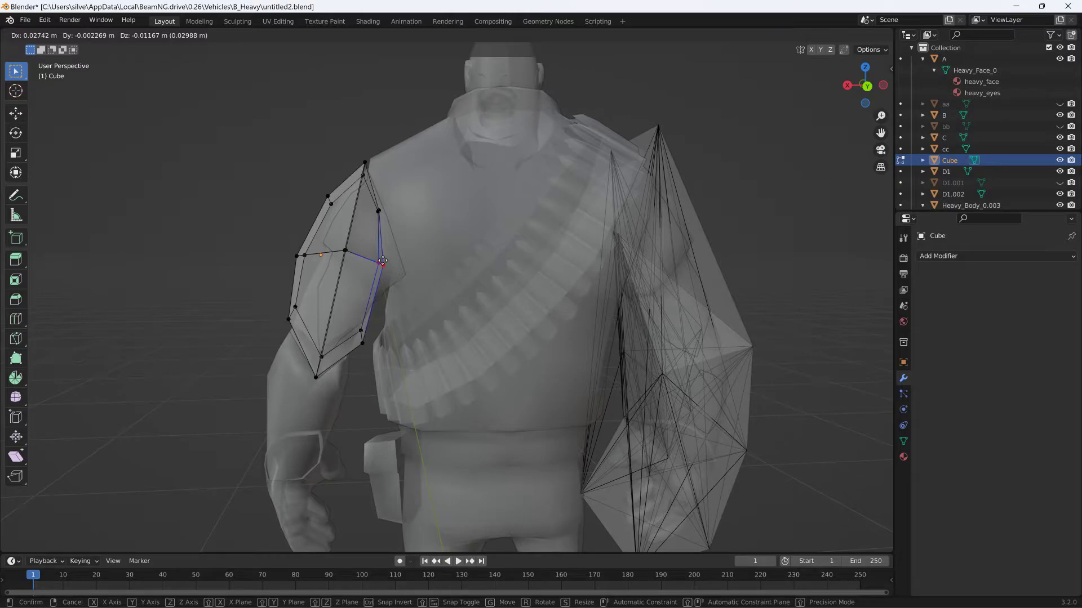
click(382, 261)
- Unhide the bb object as a torso reference and clear the cube's vertex selection
middle_drag(384, 261, 405, 261)
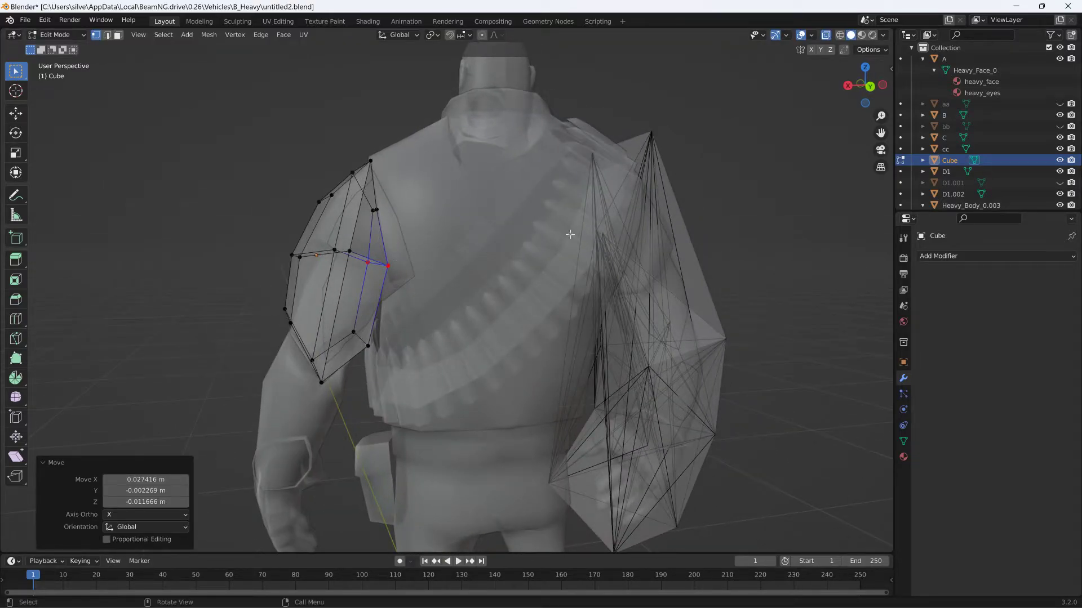
click(1059, 128)
middle_drag(586, 161, 470, 218)
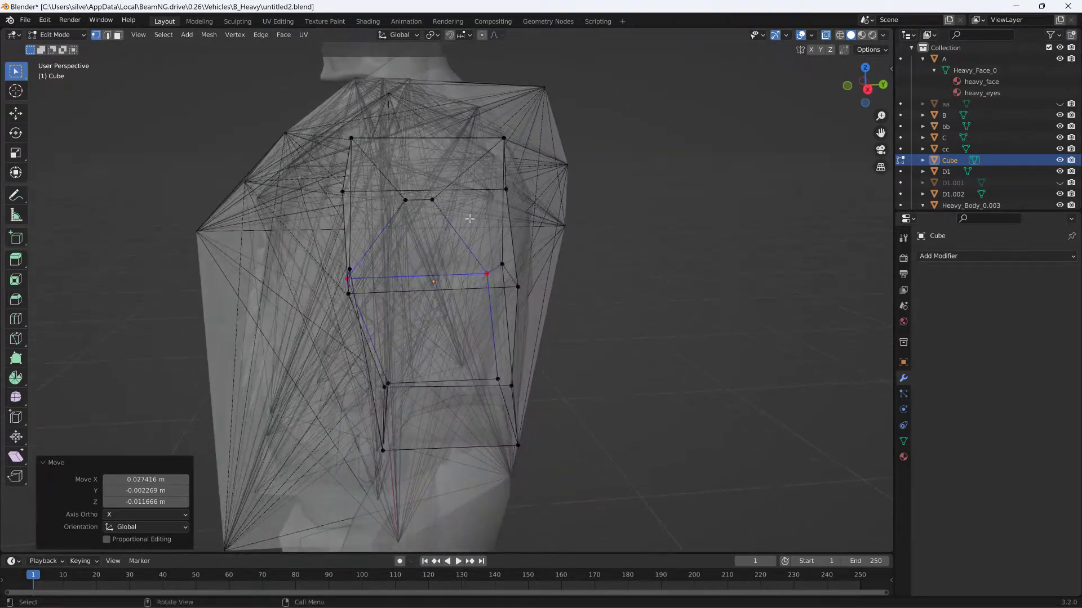
click(389, 231)
middle_drag(389, 231, 446, 210)
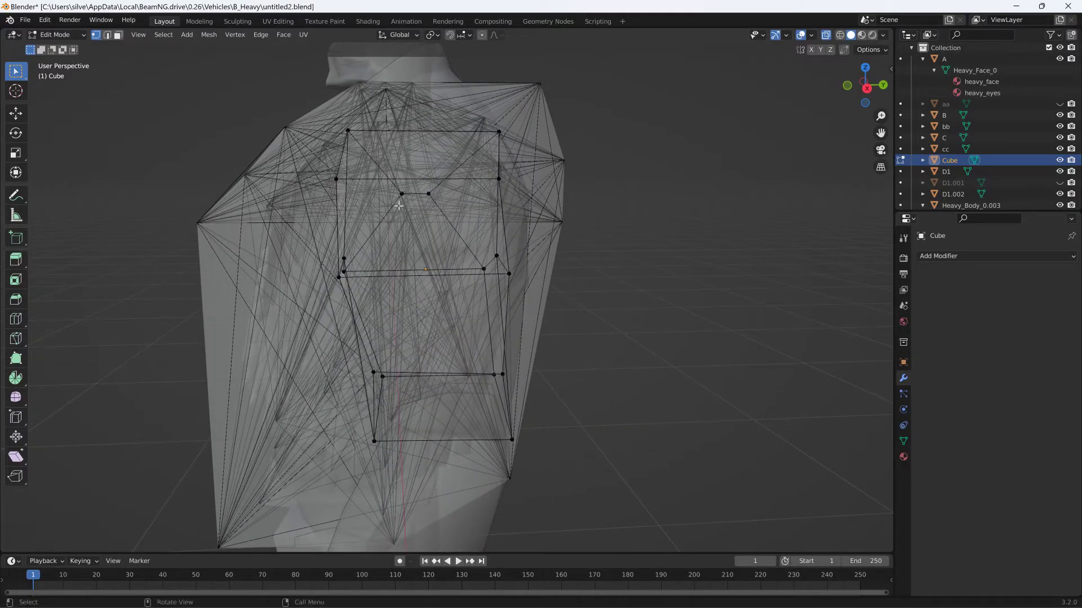
- Move the cube's upper inner vertex pair about 0.003 m in X and -0.031 m in Y and Z, then scale it to 0.584
drag(448, 186, 448, 186)
key(g)
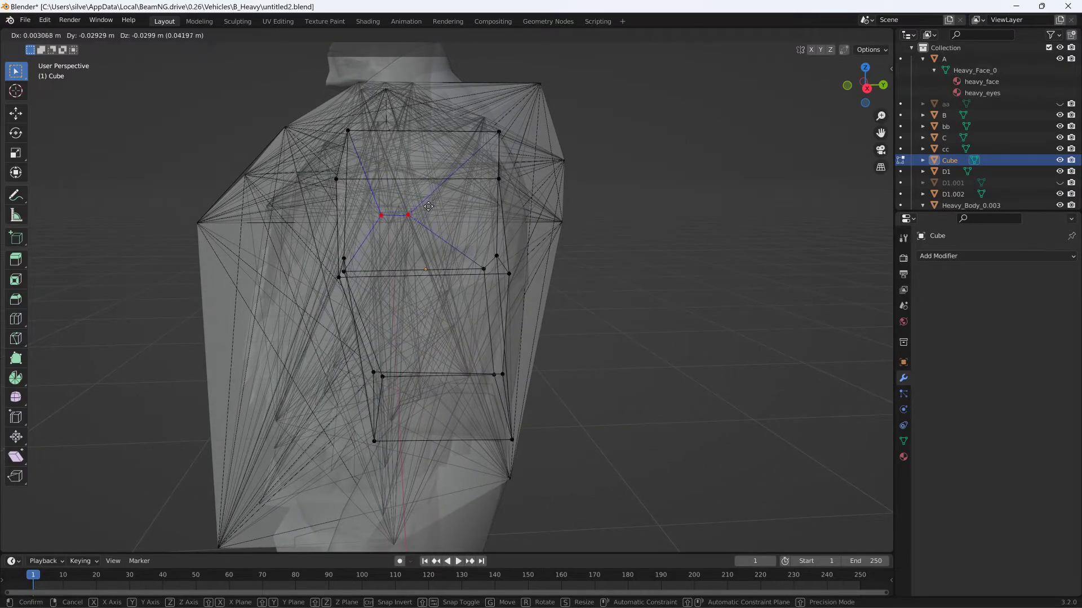
click(503, 191)
mouse_move(603, 176)
middle_down()
mouse_move(635, 176)
mouse_move(590, 191)
middle_up()
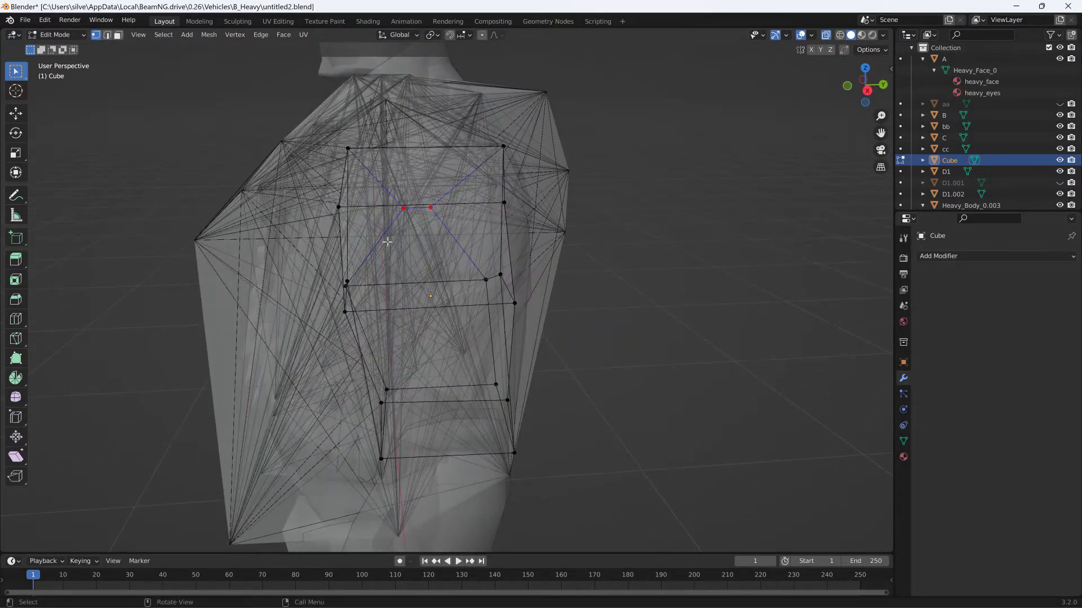
middle_drag(403, 235, 416, 233)
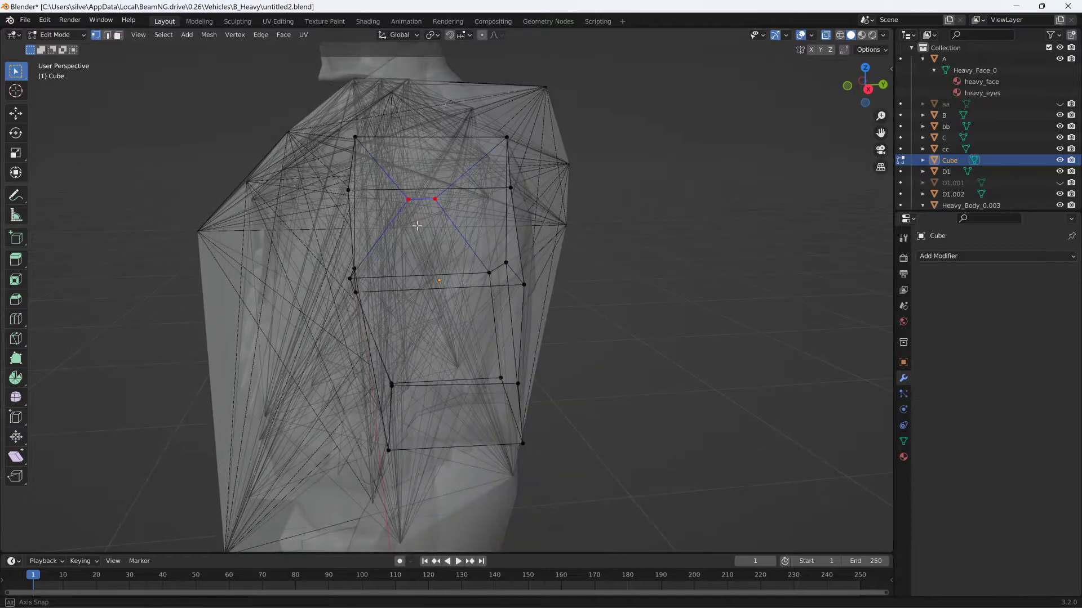
key(g)
click(402, 247)
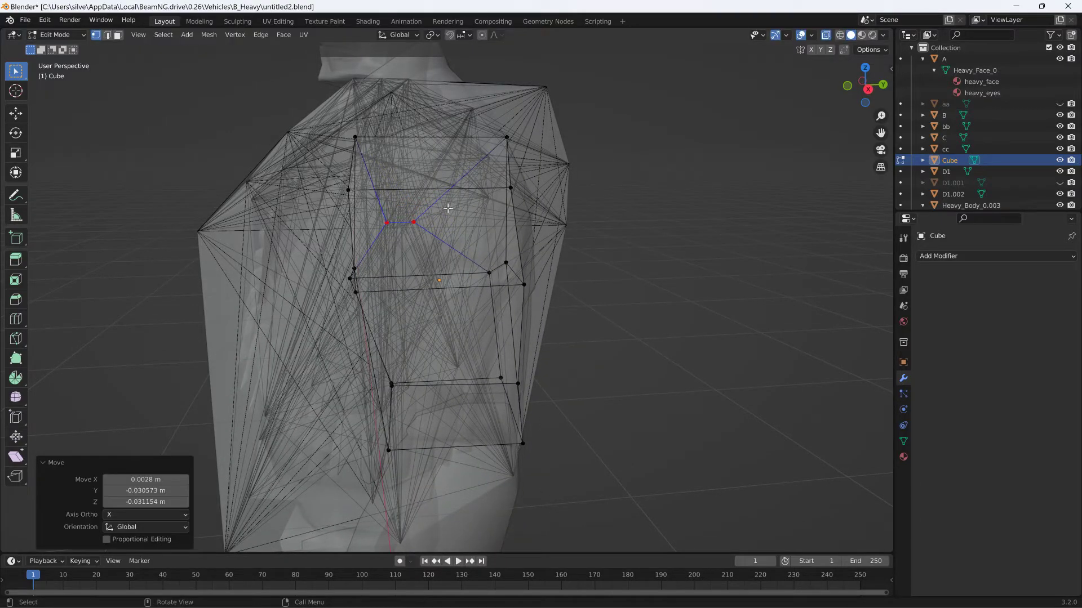
key(s)
click(426, 213)
- Move the cube's top middle back vertex about -0.027 m in X, 0.056 m in Y and 0.062 m in Z toward the bb mesh's shoulder corner
middle_drag(426, 213, 459, 237)
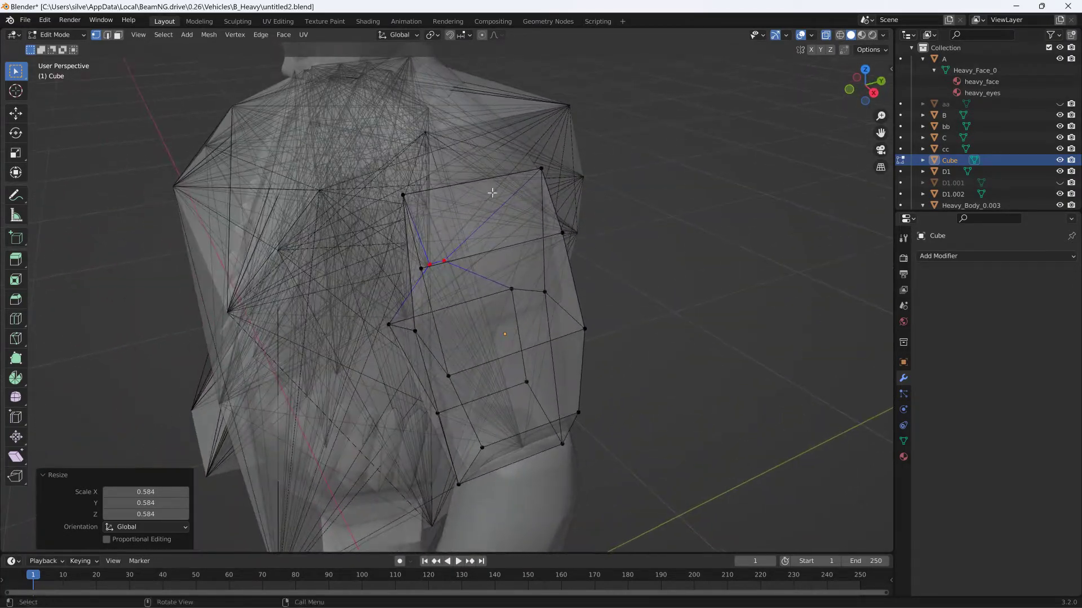
middle_drag(485, 168, 516, 165)
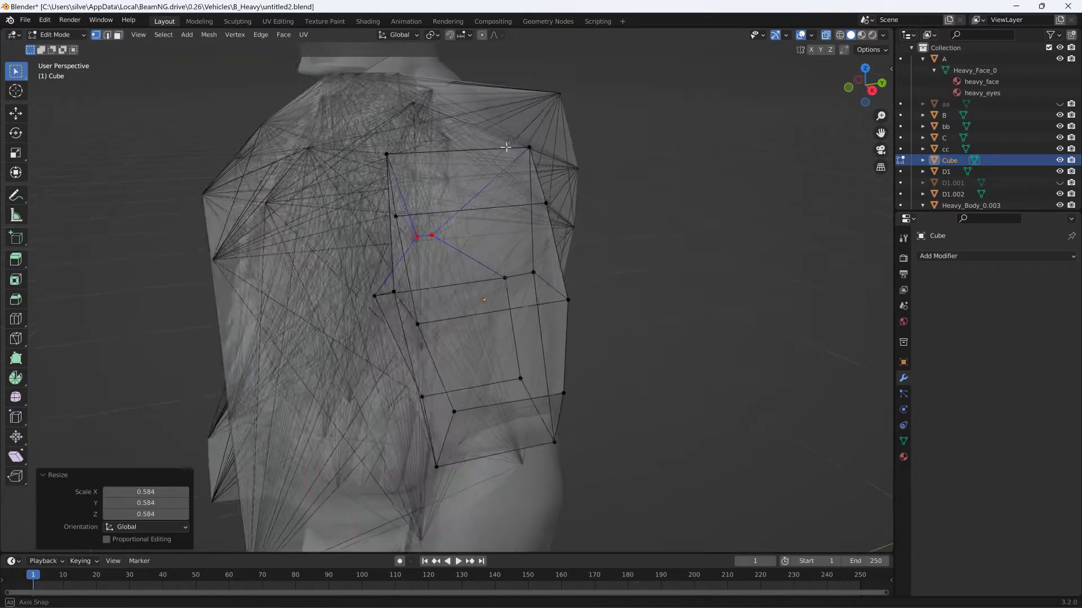
middle_drag(575, 157, 504, 162)
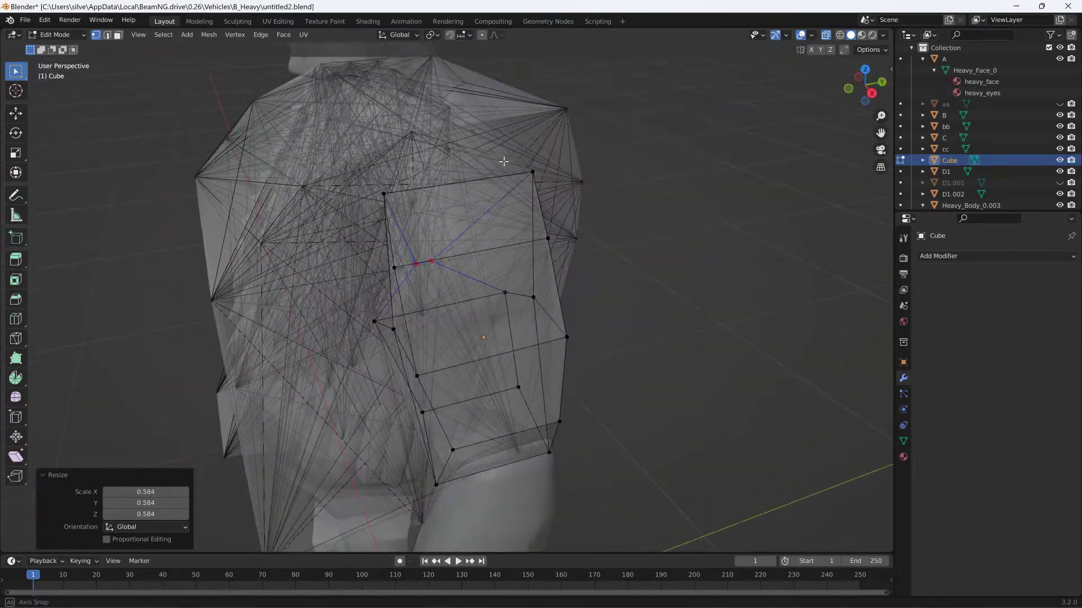
click(515, 174)
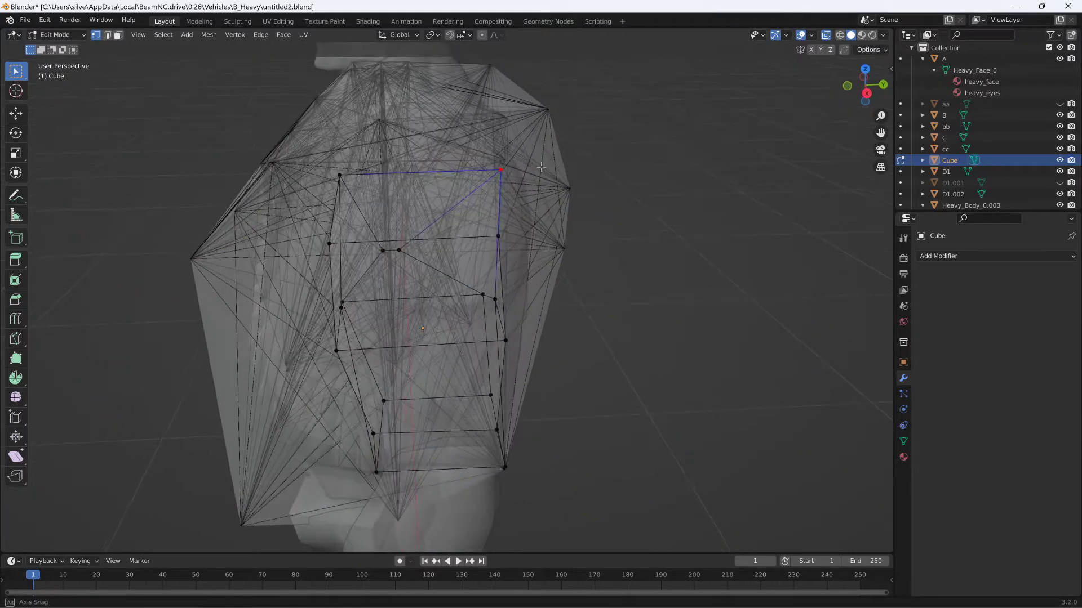
key(g)
click(580, 107)
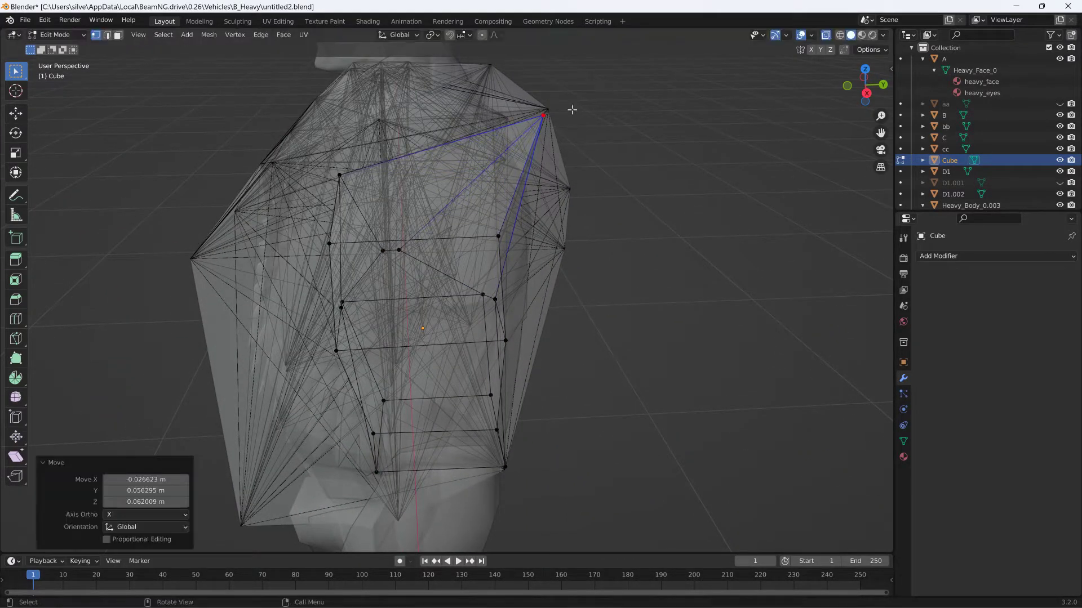
- Move the cube's top middle front vertex about -0.024 m in X, 0.045 m in Y and 0.055 m in Z toward the bb mesh
click(340, 175)
key(g)
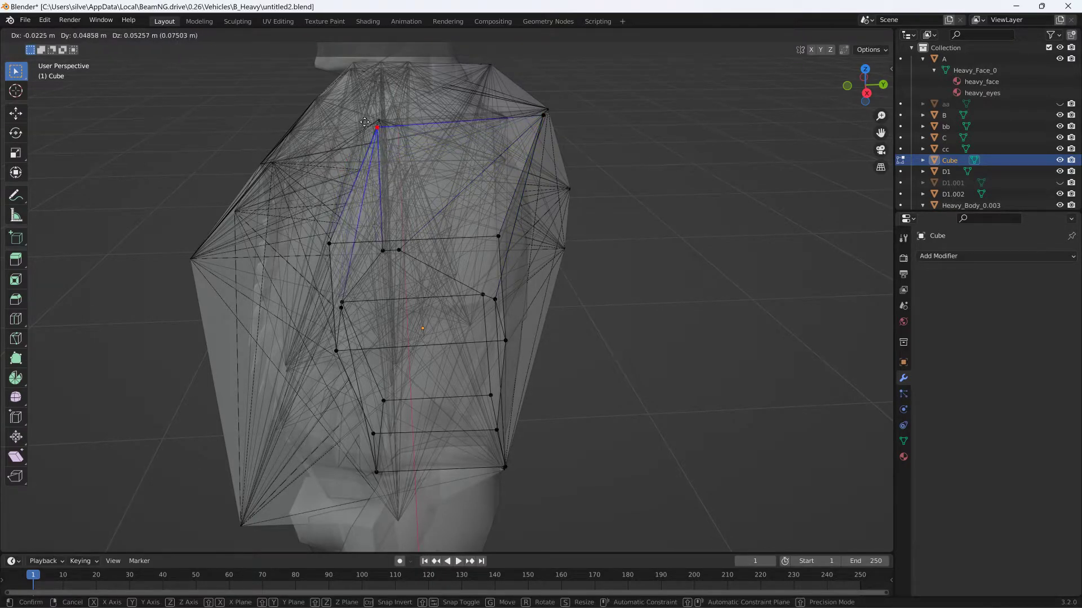
click(366, 122)
- Fine-tune the top middle front vertex against the bb mesh, ending with a move of about 0.001 m in X, 0.004 m in Y and 0.002 m in Z
middle_drag(365, 122, 419, 186)
scroll(569, 169, up, 3)
shift+middle_drag(570, 169, 450, 291)
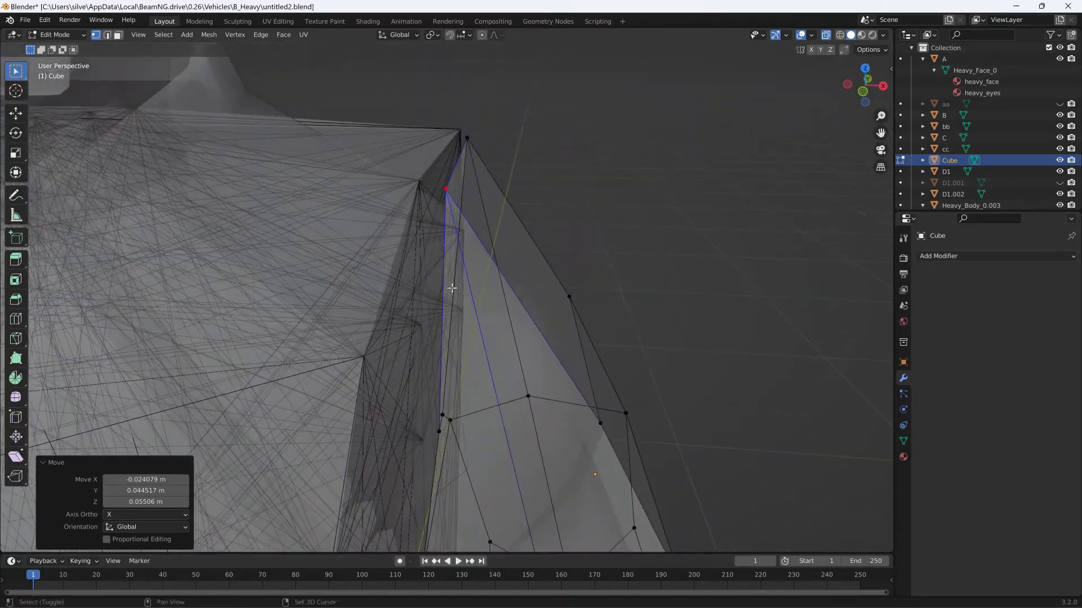
key(g)
click(465, 203)
middle_drag(464, 202, 377, 211)
key(g)
click(381, 208)
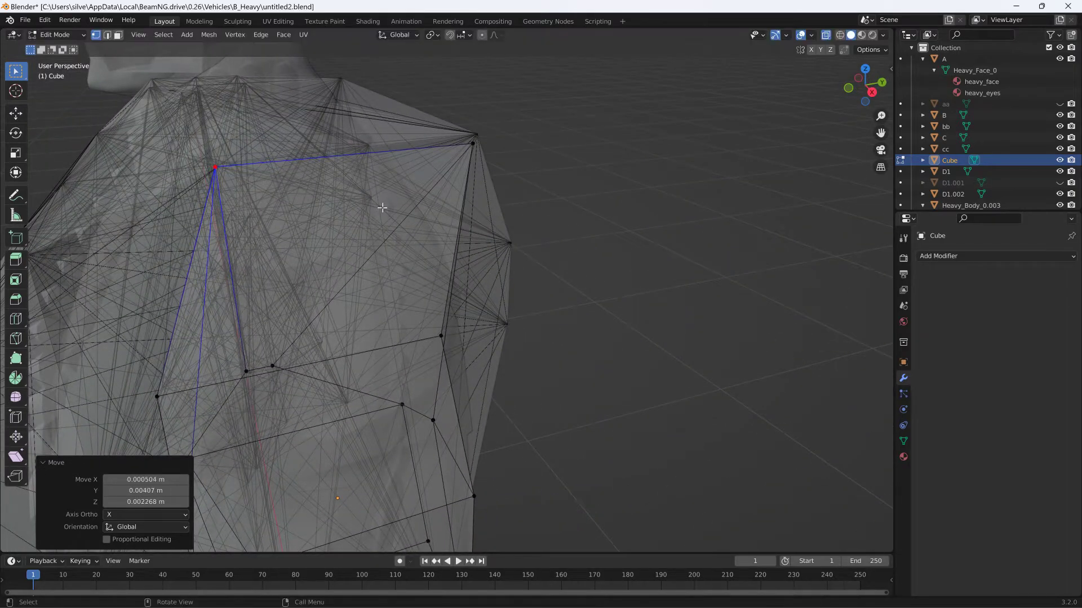
- Nudge the cube's top middle back vertex about -0.001 m in X, 0.004 m in Y and 0.005 m in Z toward the bb mesh corner
drag(480, 156, 483, 158)
key(g)
click(488, 152)
middle_drag(488, 152, 312, 202)
scroll(439, 185, up, 2)
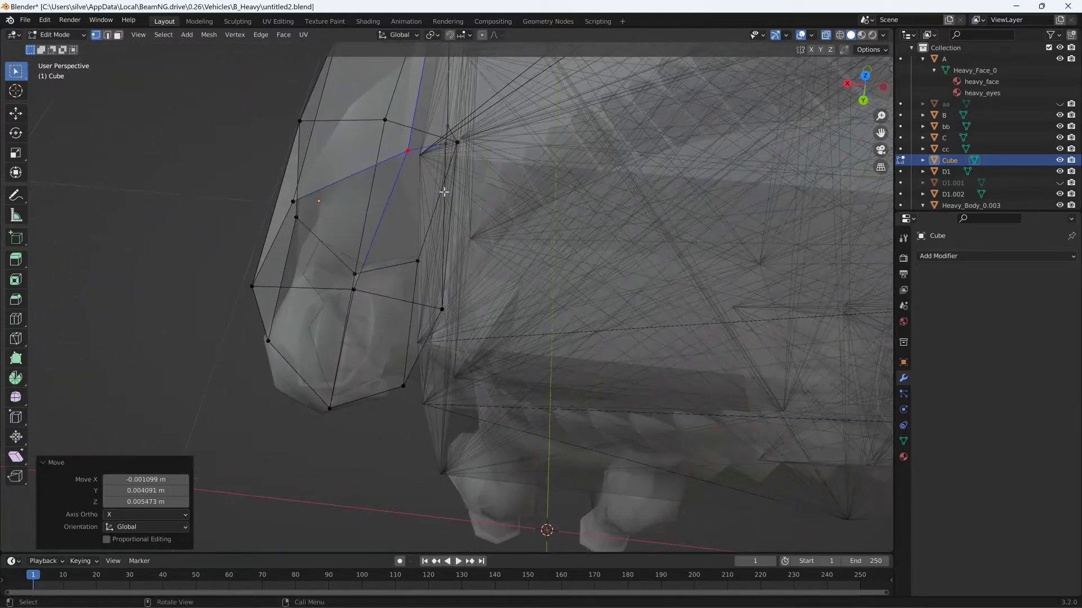
- Nudge the cube's top middle back vertex about -0.003 m in X, 0.001 m in Y and -0.001 m in Z
drag(404, 143, 417, 162)
key(g)
click(418, 164)
- Move the cube's inner middle vertex beside the torso mesh about -0.006 m in X and -0.001 m in Y
middle_drag(418, 163, 492, 117)
scroll(441, 369, up, 2)
shift+middle_drag(459, 239, 505, 164)
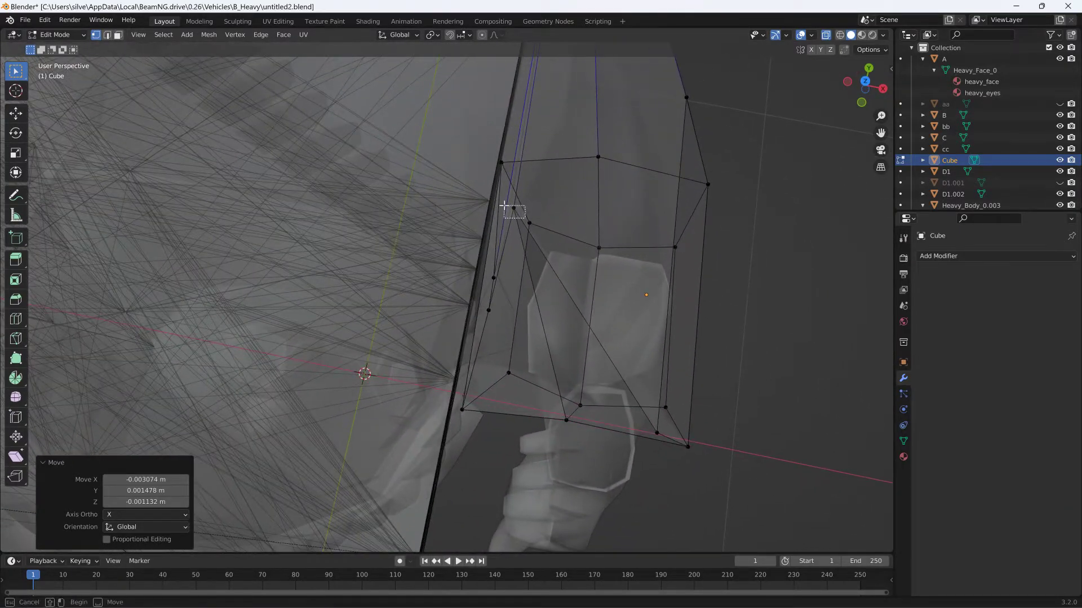
click(513, 208)
key(g)
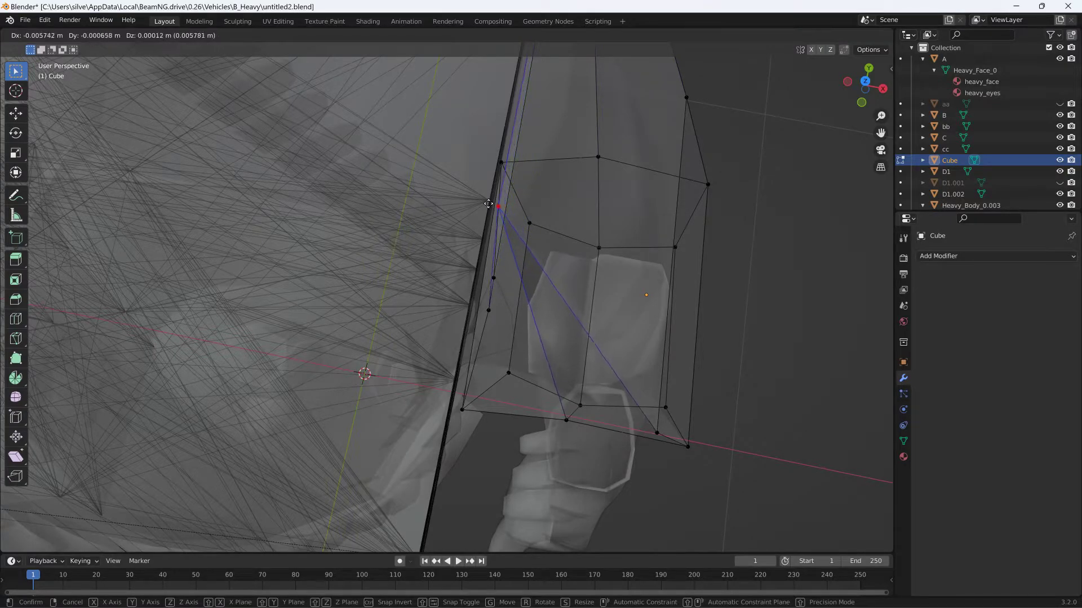
click(497, 206)
- Move the two adjacent inner middle vertices together about -0.005 m in X, -0.001 m in Y and -0.011 m in Z
middle_drag(497, 206, 534, 144)
middle_drag(480, 275, 480, 274)
key(b)
drag(480, 271, 492, 283)
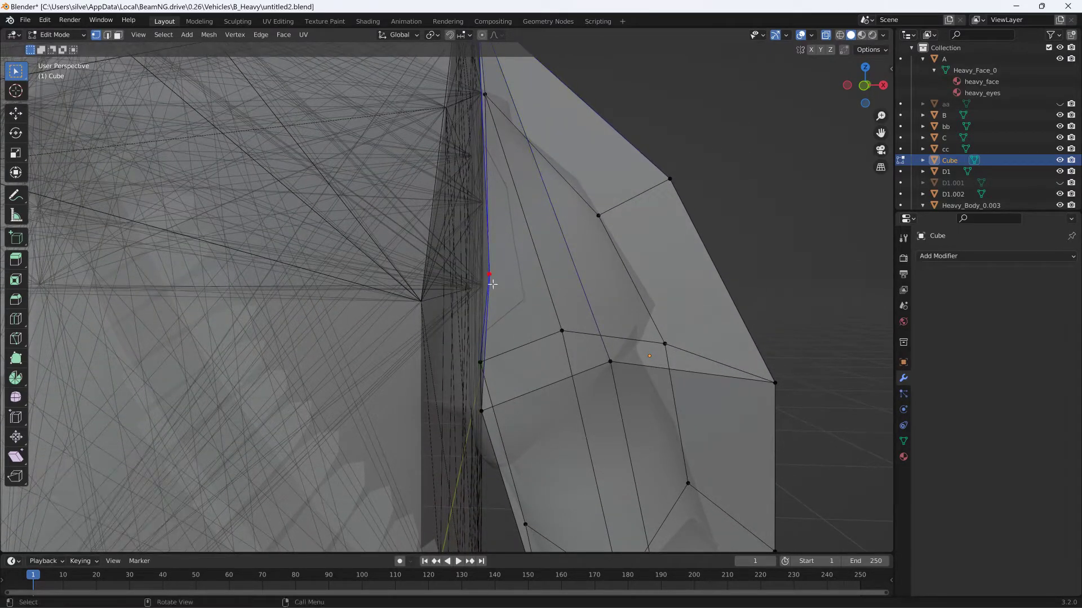
key(g)
click(475, 281)
- In Material Preview shading, move the cube's outer middle back vertex about -0.005 m in X, 0.049 m in Y and -0.001 m in Z
middle_drag(476, 282, 495, 289)
scroll(495, 288, down, 10)
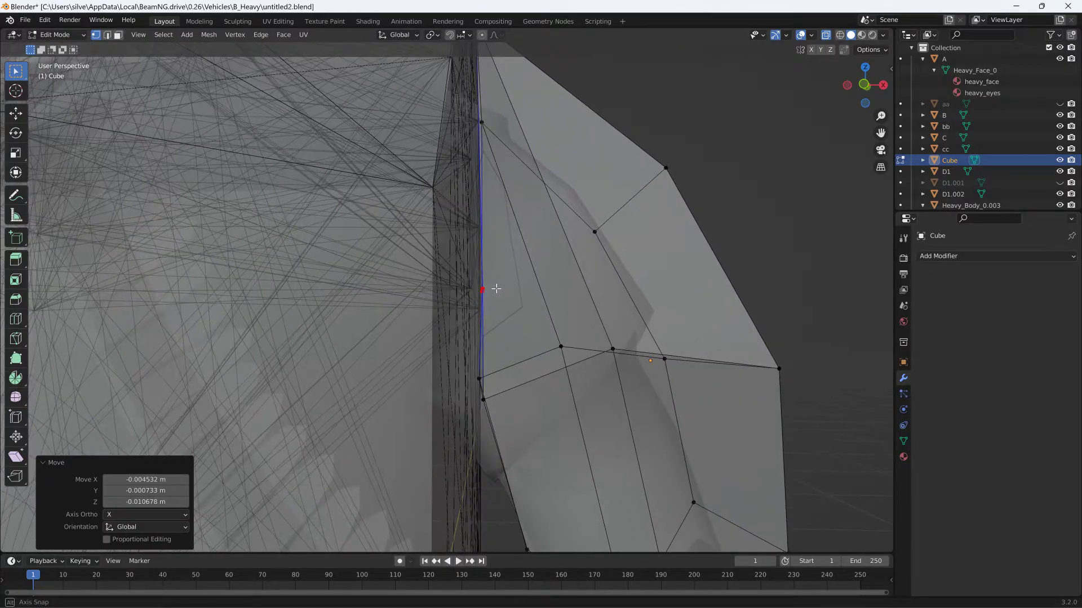
middle_drag(432, 320, 404, 309)
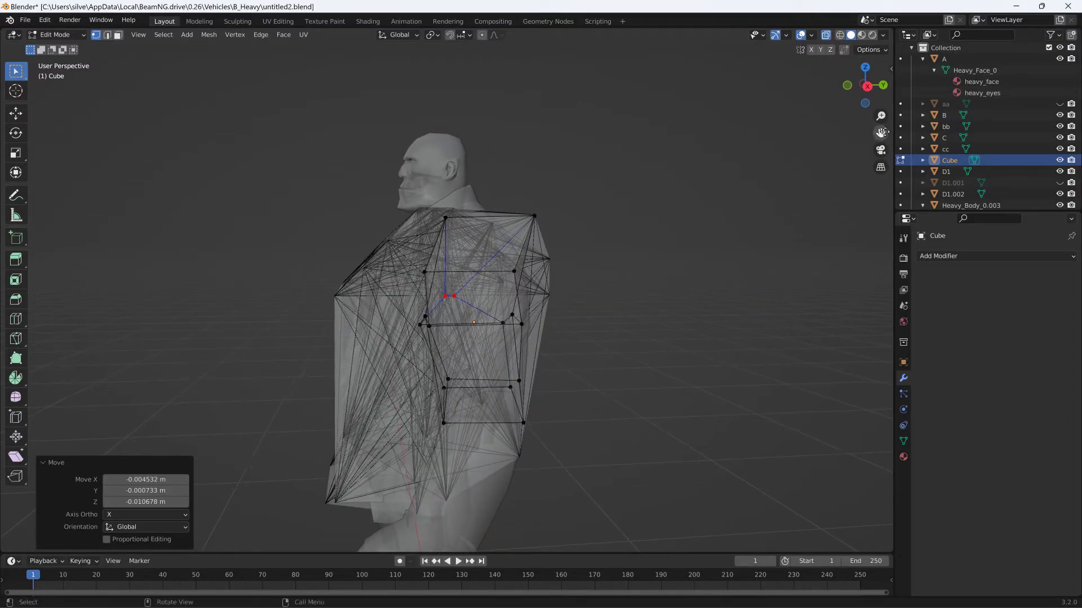
click(862, 35)
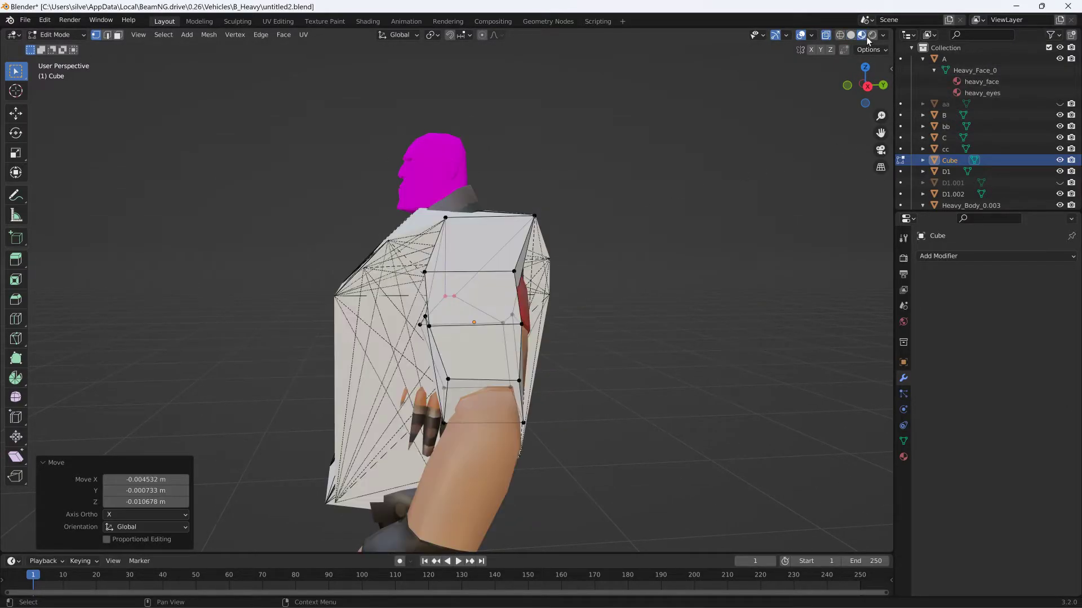
middle_drag(688, 181, 612, 228)
scroll(644, 230, up, 2)
middle_drag(522, 359, 534, 311)
key(g)
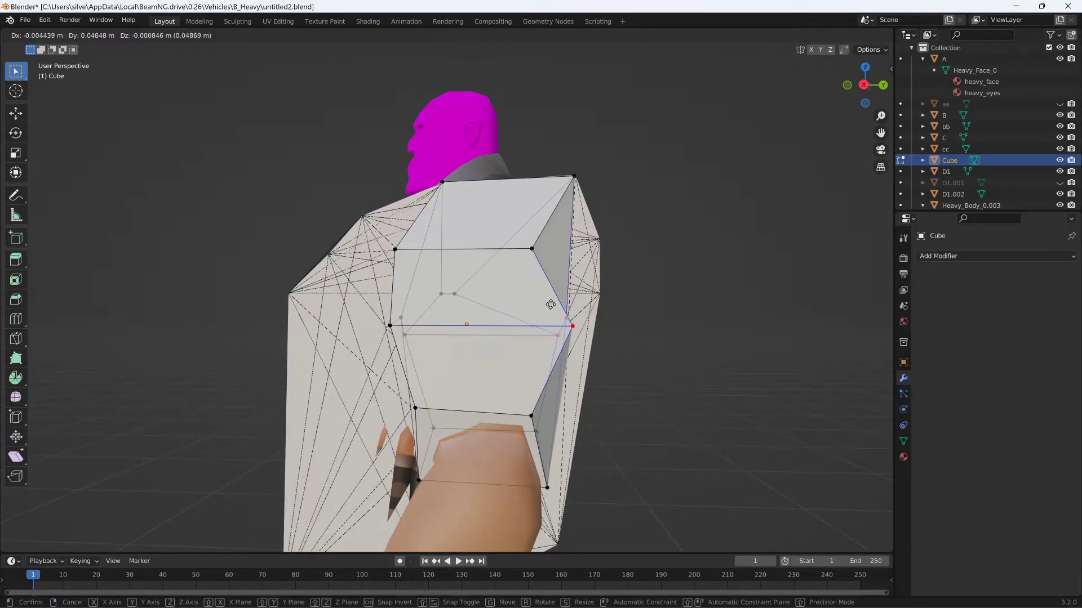
click(551, 305)
- Turn off X-ray and delete the cube's inner front face between the shoulder corner and the armpit
middle_drag(555, 307, 577, 319)
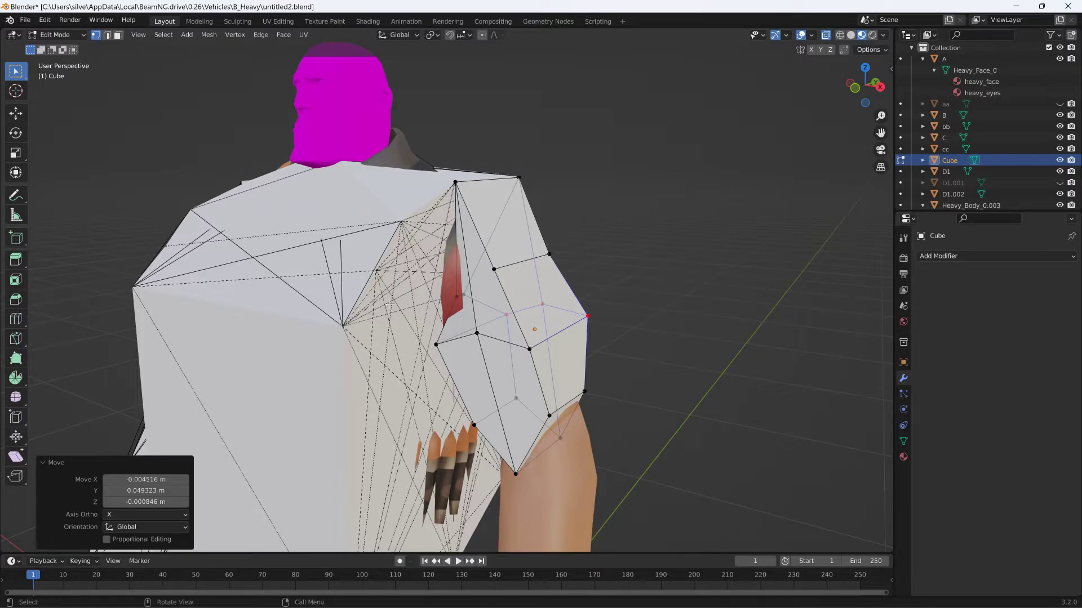
click(459, 304)
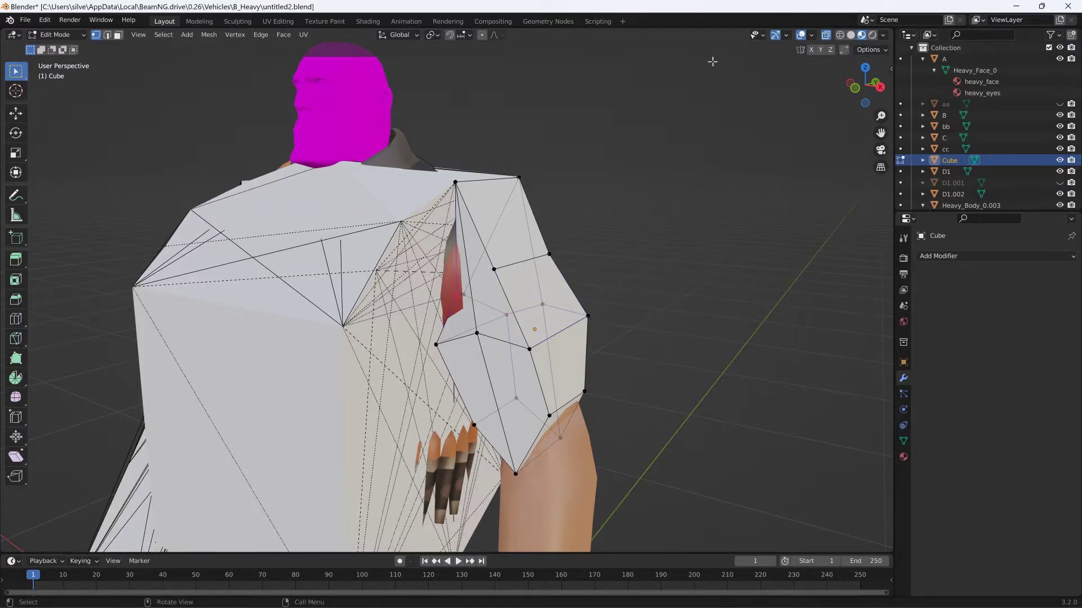
click(851, 35)
click(862, 35)
click(826, 36)
middle_drag(594, 120, 449, 297)
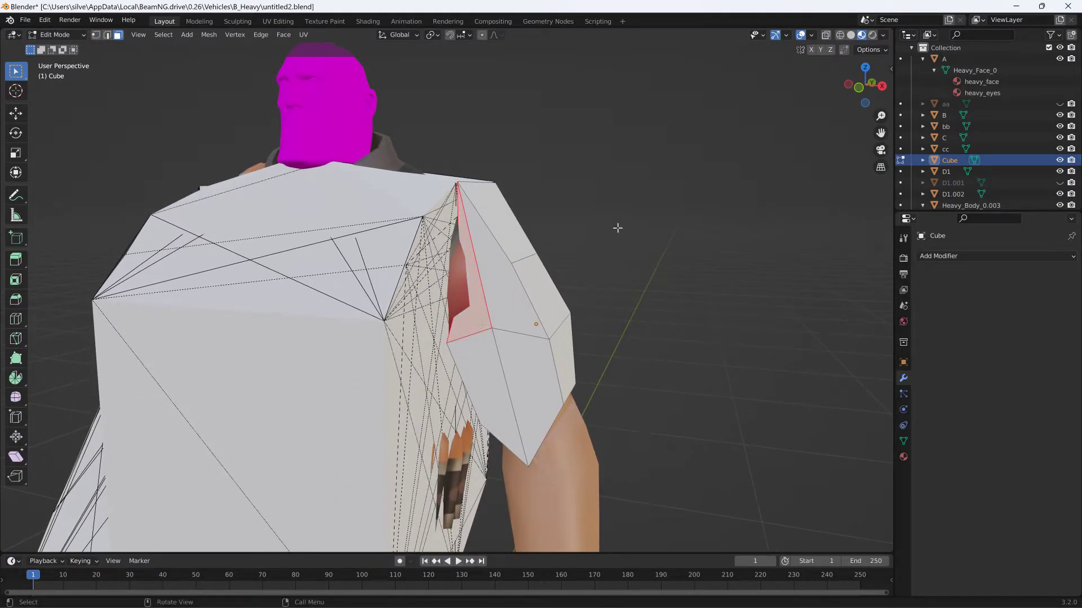
key(x)
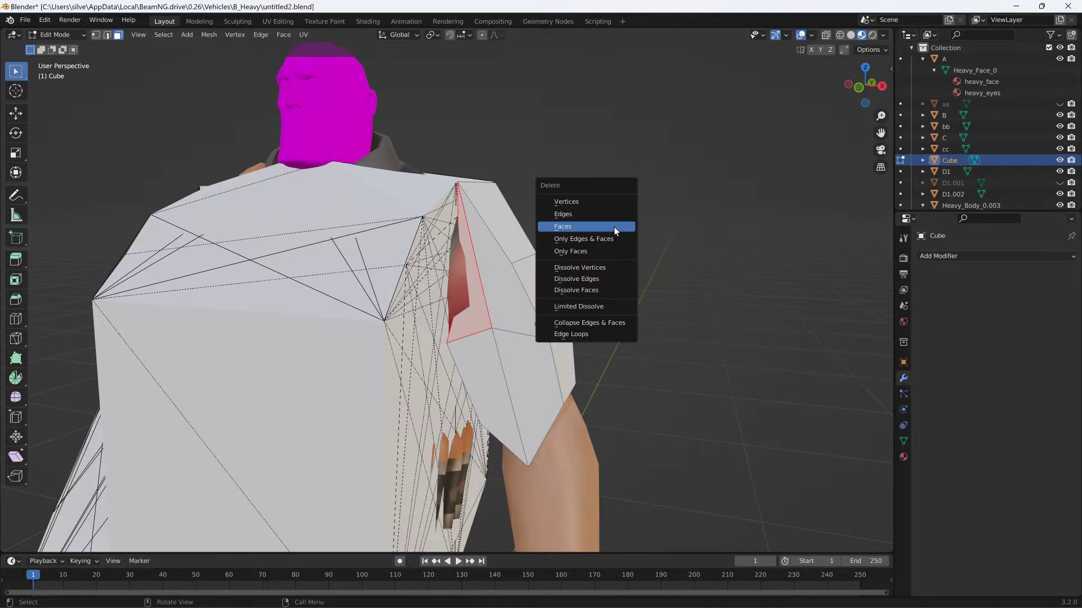
click(614, 226)
- In Solid shading, fill the inner front gap with a triangular face between the shoulder, armpit and neighbouring front vertices
mouse_move(577, 234)
middle_down()
mouse_move(560, 246)
mouse_move(572, 240)
middle_up()
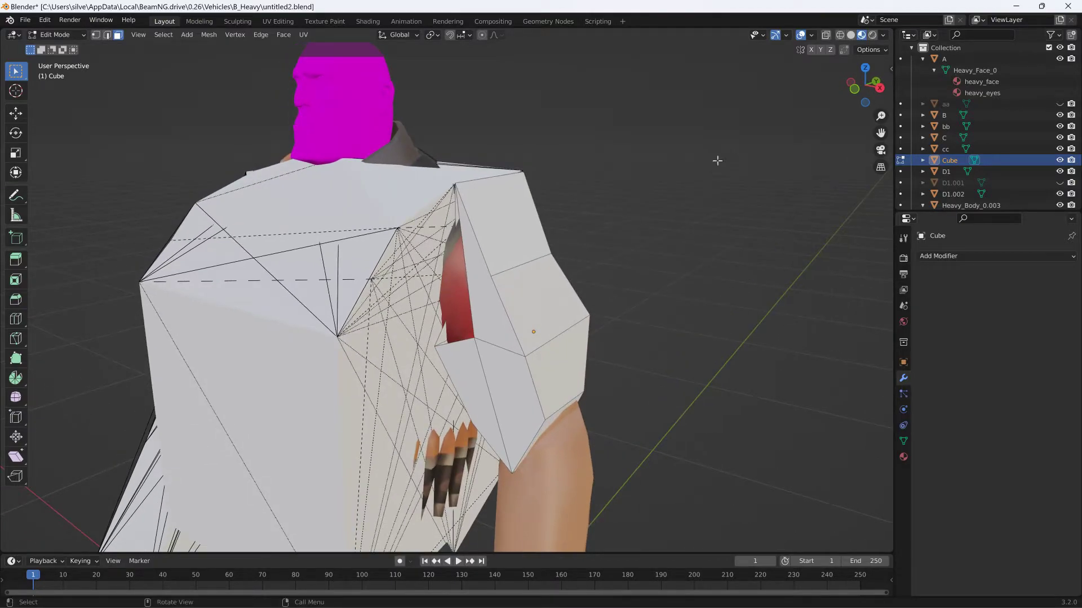
click(852, 35)
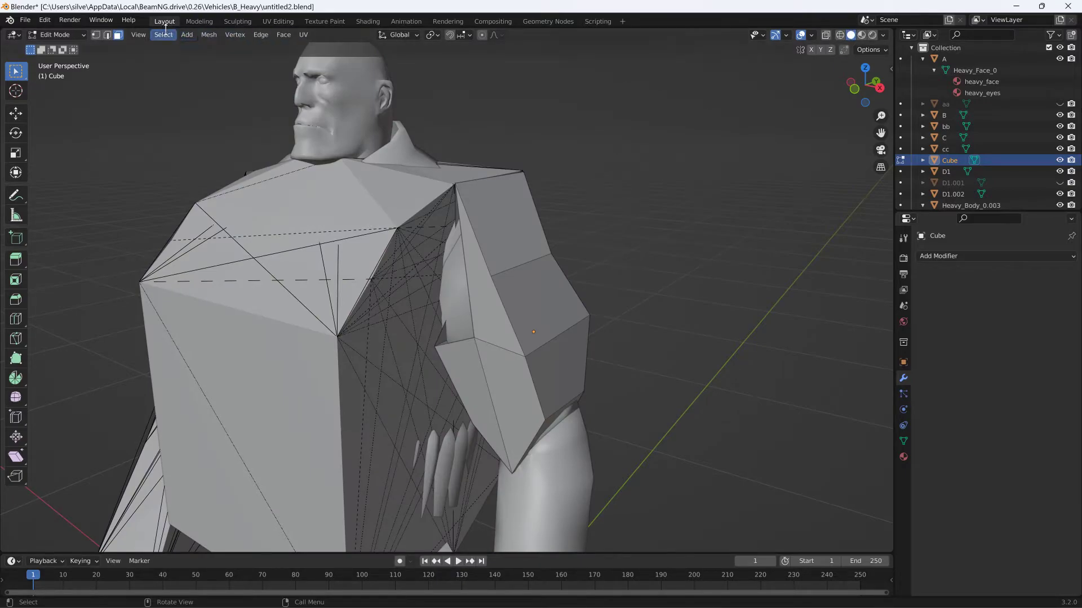
middle_drag(355, 137, 453, 151)
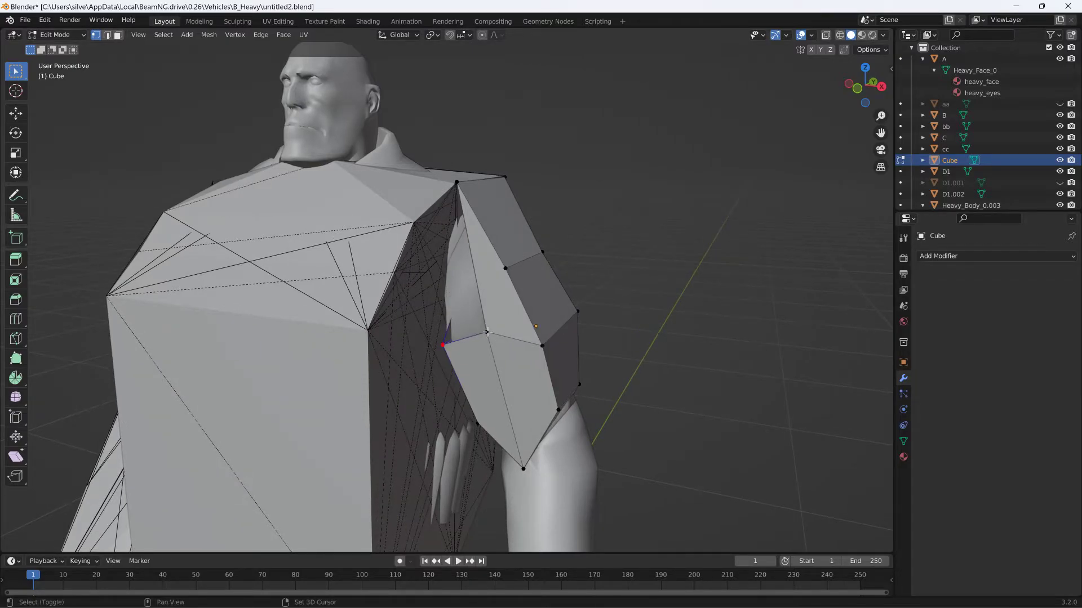
shift+click(459, 183)
key(f)
- Hide the bb and B meshes in the viewport
middle_drag(461, 186, 488, 186)
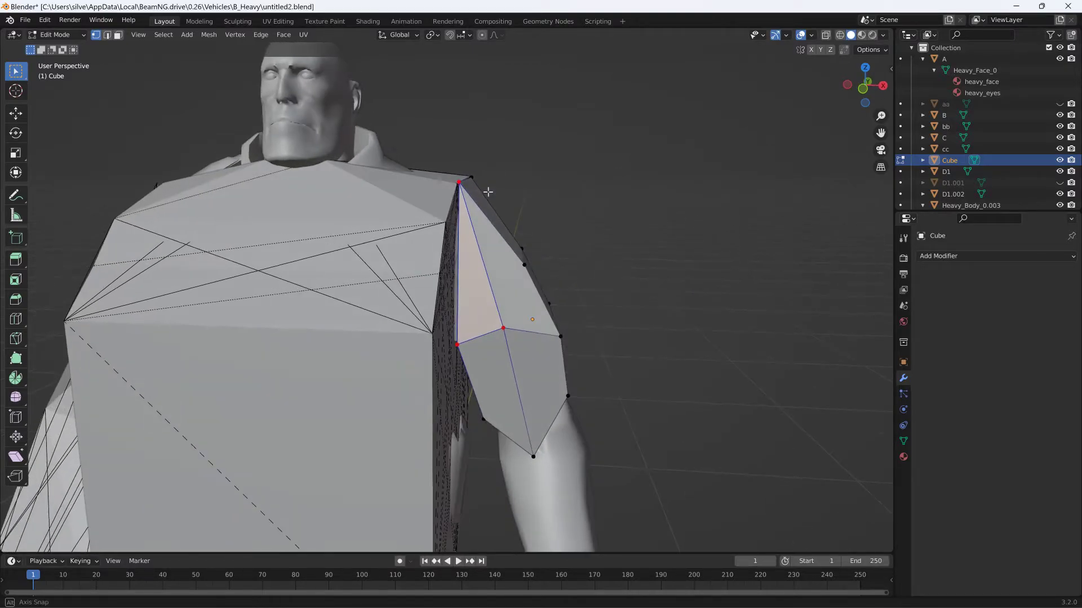
click(1059, 126)
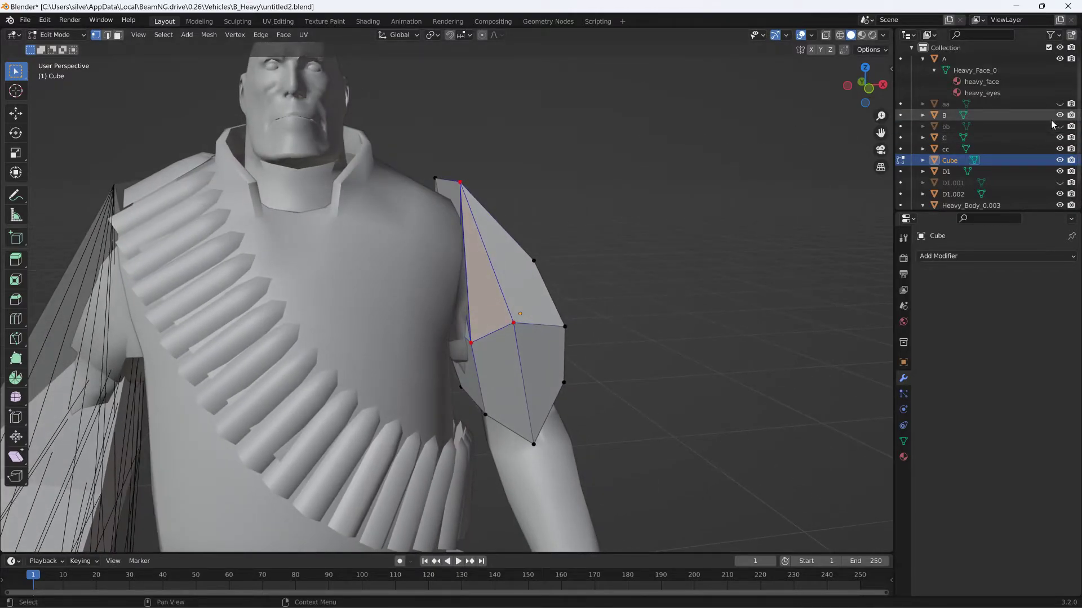
click(1059, 115)
middle_drag(572, 220, 493, 257)
click(456, 293)
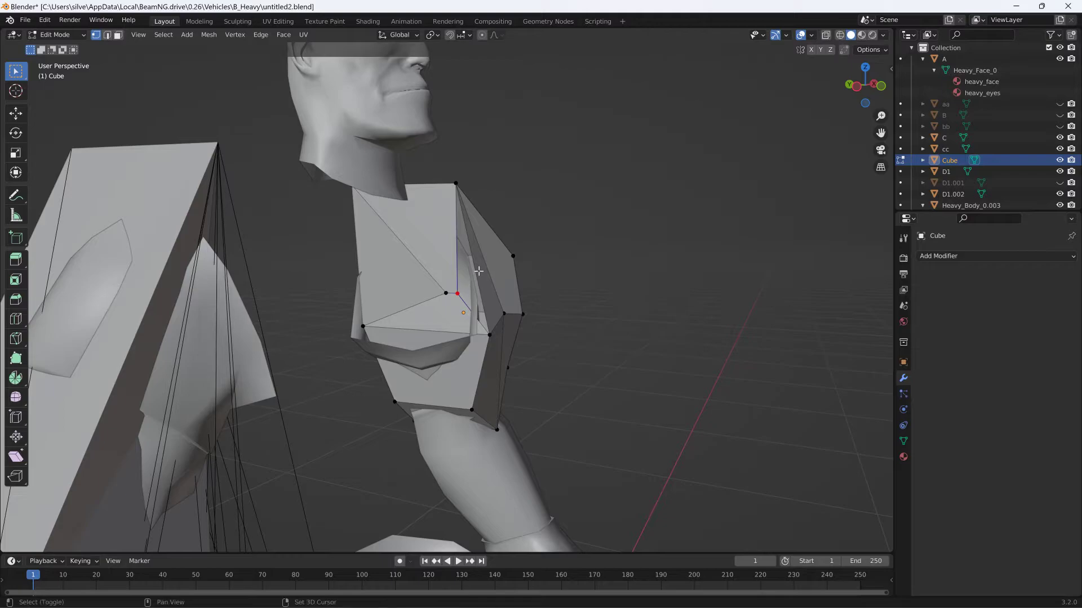
click(108, 35)
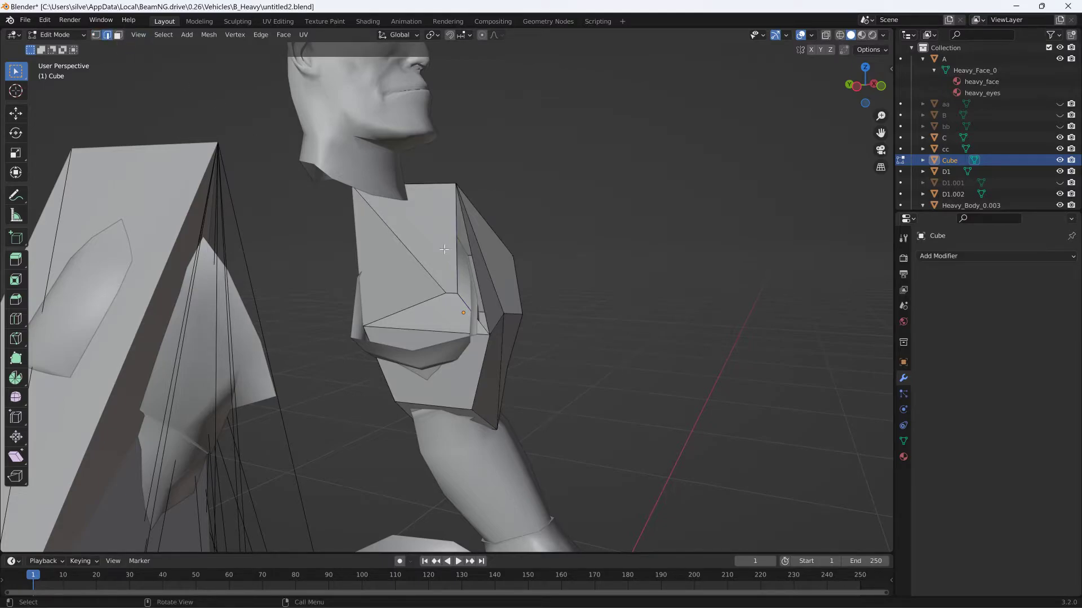
shift+click(469, 244)
middle_drag(533, 252, 468, 293)
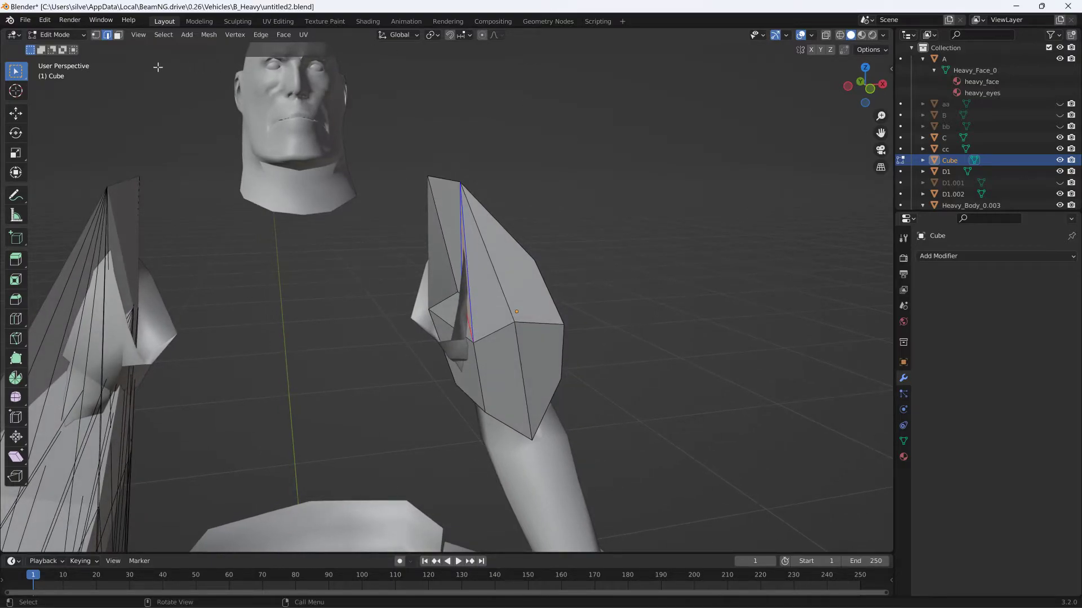
click(99, 35)
middle_drag(436, 288, 426, 285)
key(g)
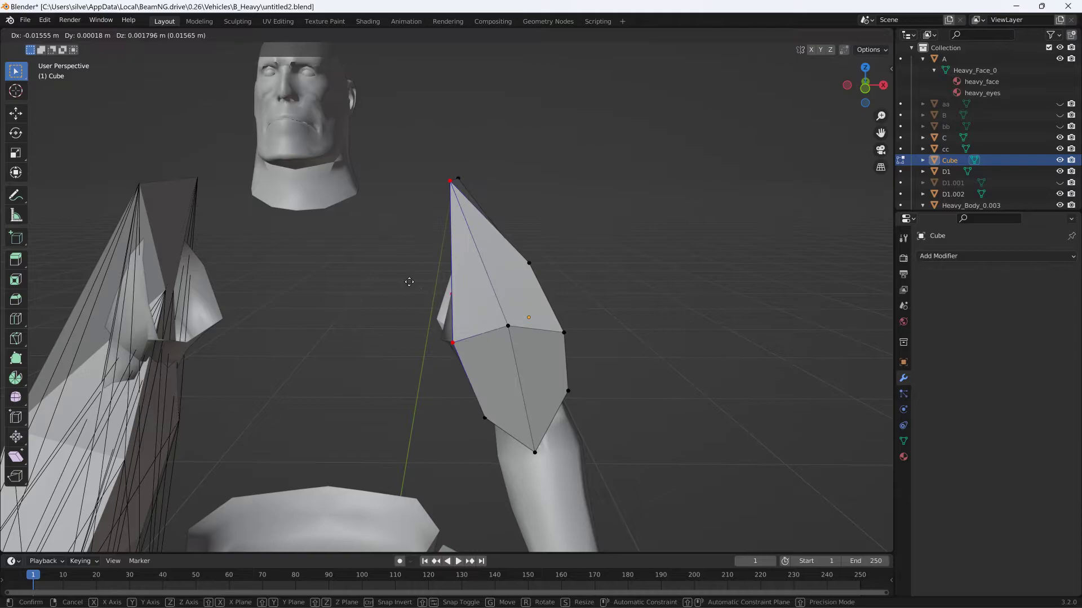
right_click(416, 280)
- Move the cube's front armpit vertex about -0.025 m in X, 0.001 m in Y and 0.008 m in Z
click(474, 329)
key(g)
click(438, 336)
- Move the cube's outer upper back vertex about -0.003 m in X, 0.043 m in Y and -0.002 m in Z
middle_drag(438, 336, 422, 317)
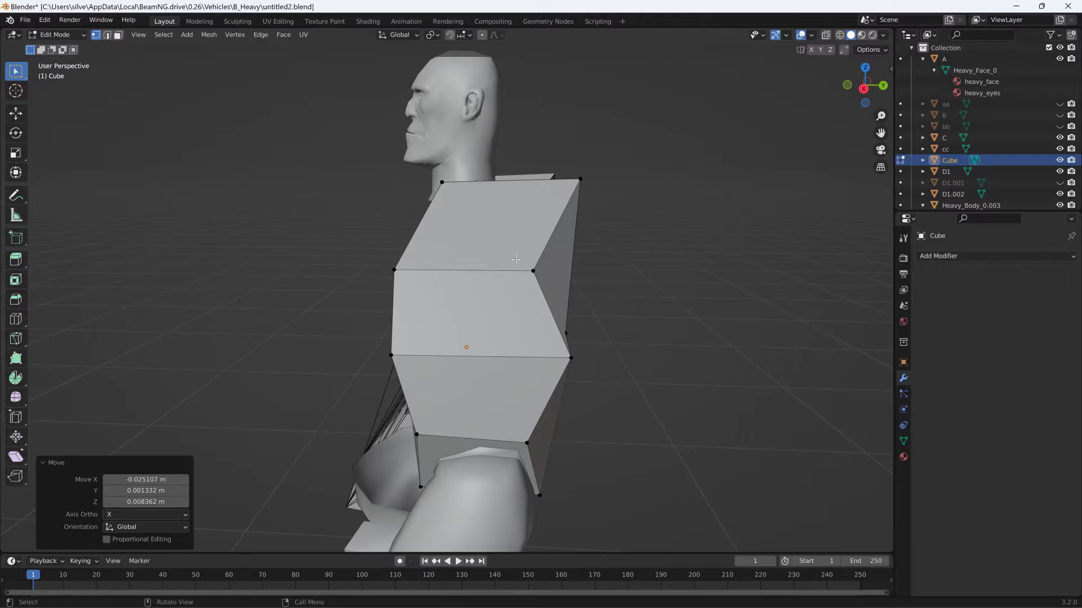
click(533, 271)
key(g)
click(563, 272)
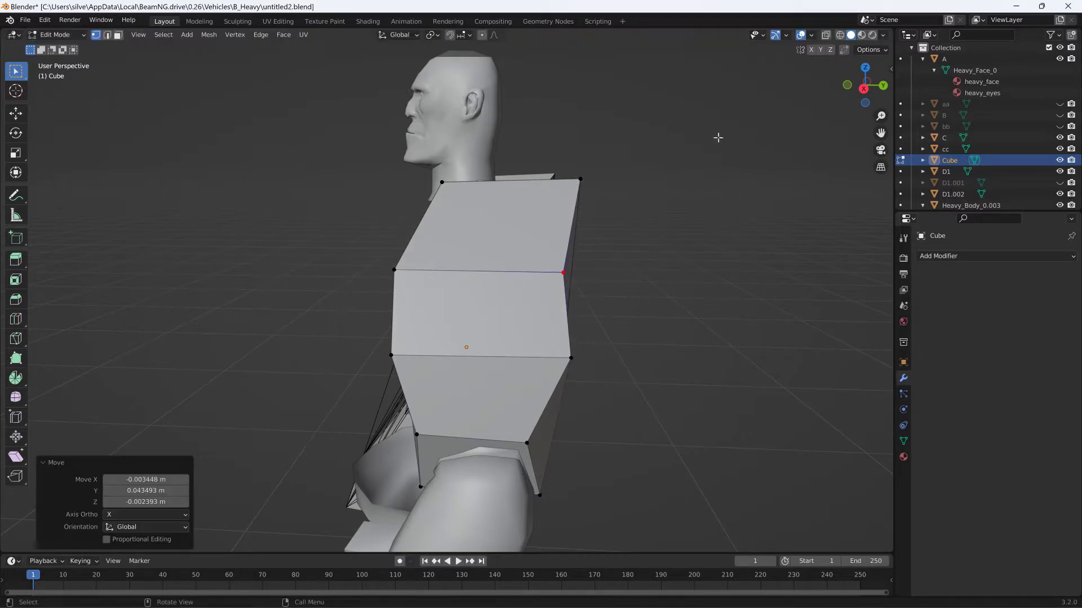
- Turn on X-ray display and save the Blender file
click(826, 35)
middle_drag(699, 112, 735, 121)
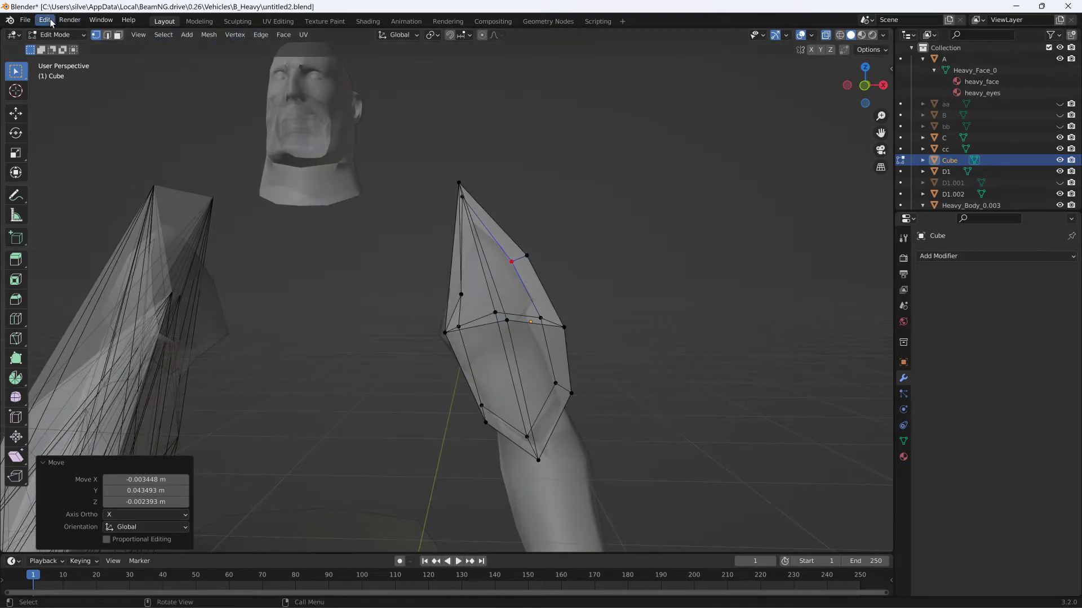
click(25, 20)
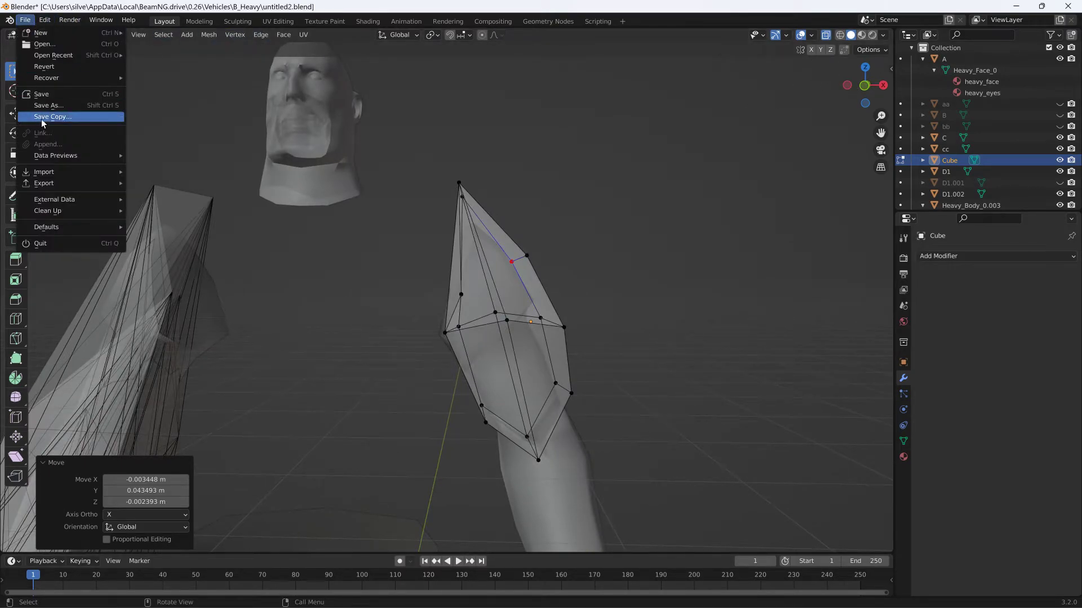
click(49, 98)
- Select the cube's entire mesh and connect all its vertices with the JBeam NodesConnector
middle_drag(386, 209, 475, 210)
key(a)
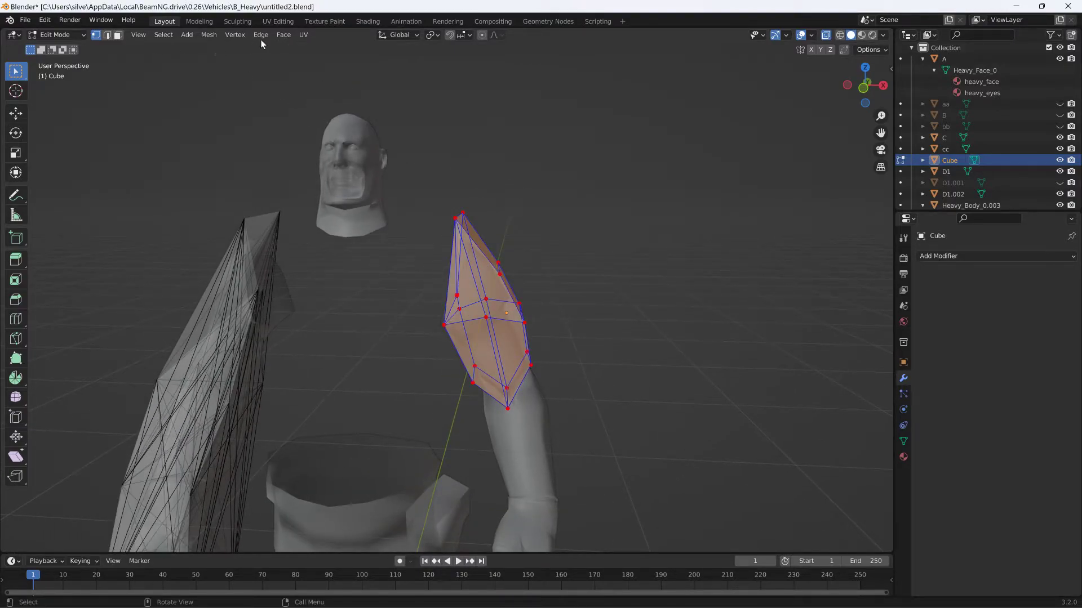
click(212, 35)
mouse_move(282, 314)
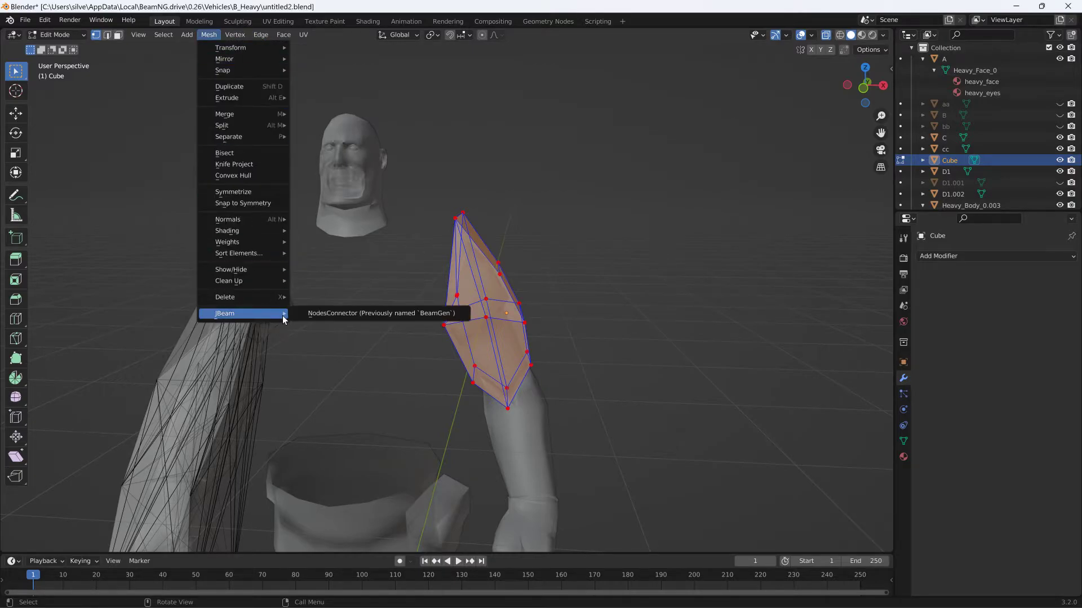
click(327, 315)
- Triangulate all of the cube's faces and return to Object Mode
middle_drag(365, 289, 265, 265)
click(262, 34)
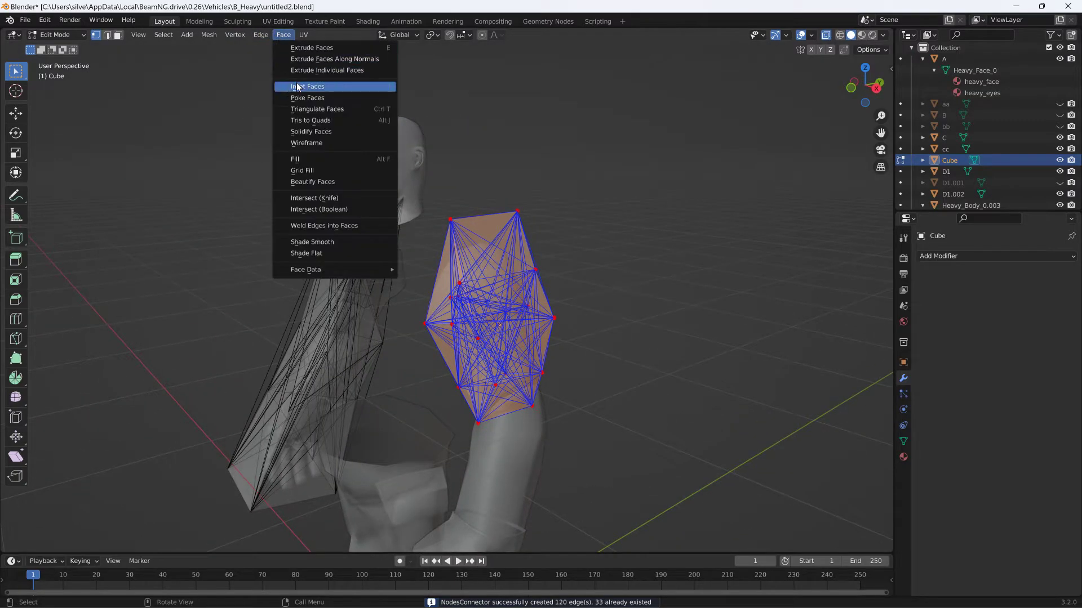
click(308, 109)
middle_drag(308, 109, 437, 103)
click(57, 34)
click(63, 48)
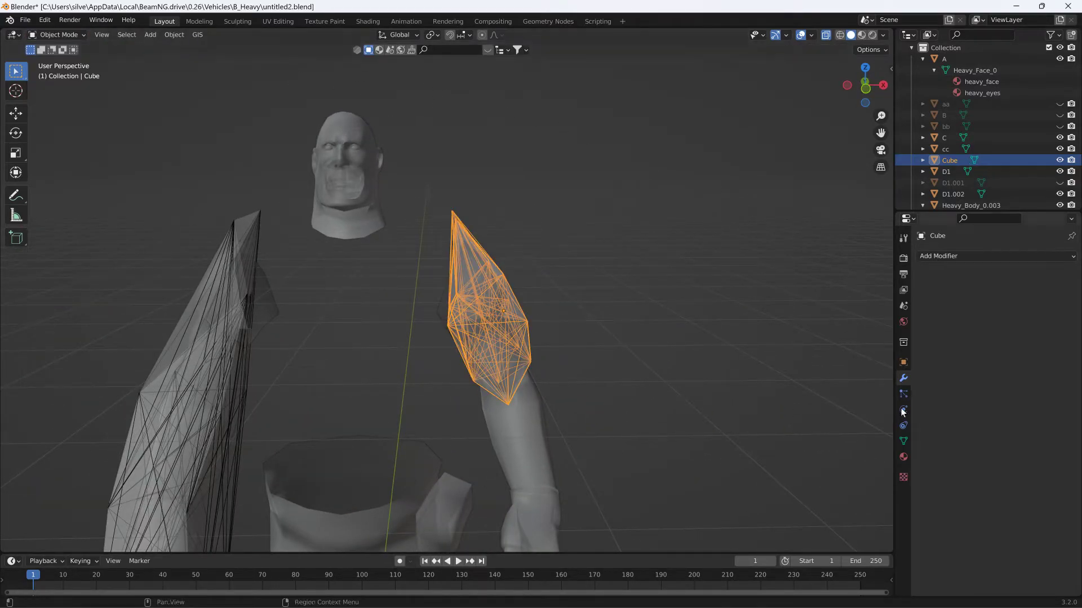
- Set the cube's JBeam node prefix to d
click(904, 442)
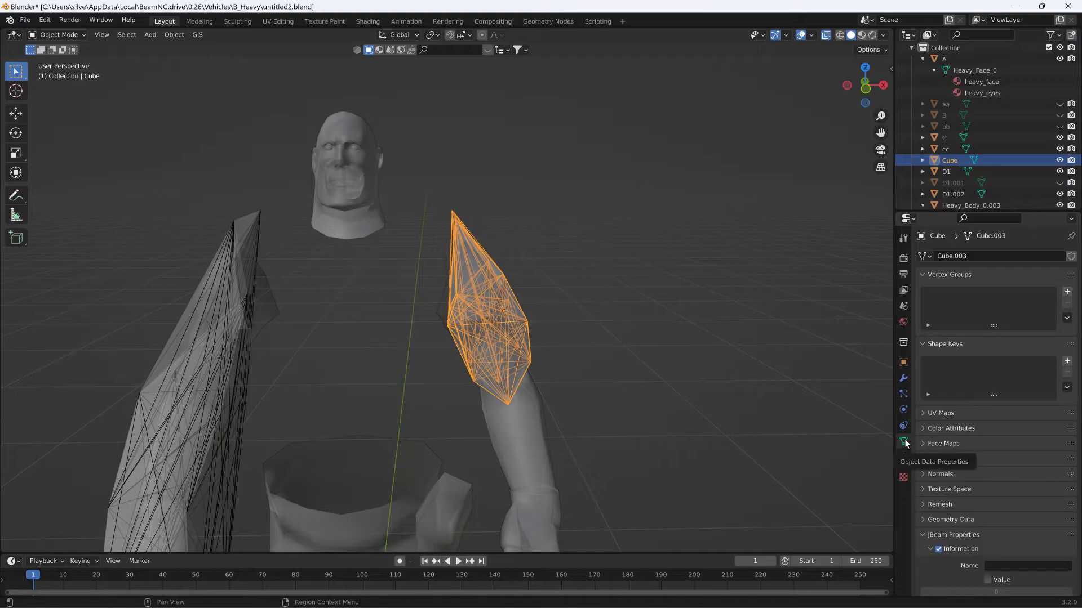
scroll(947, 411, down, 7)
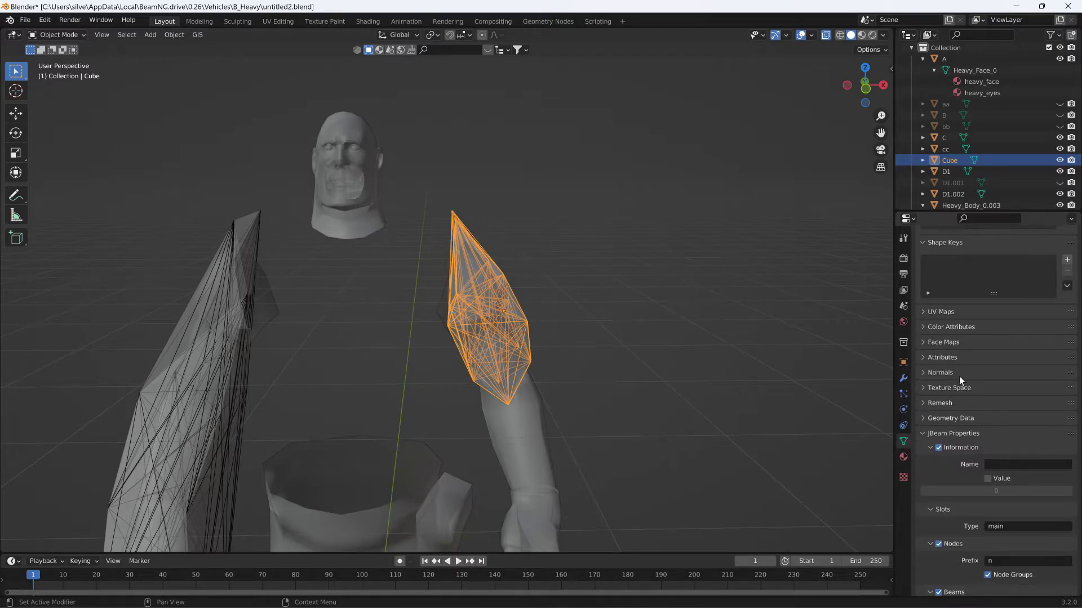
scroll(972, 344, down, 1)
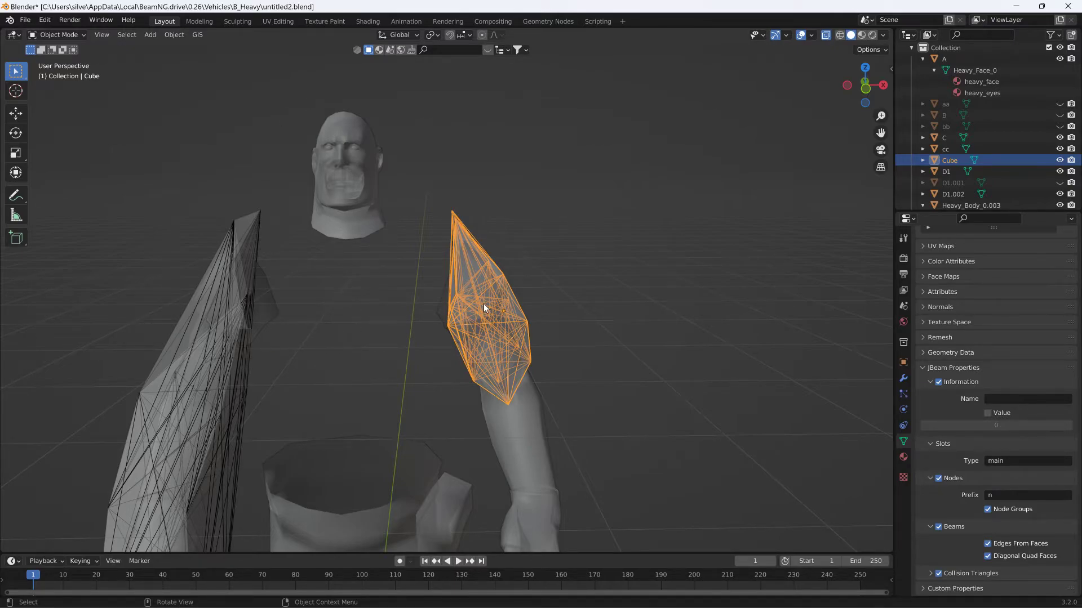
click(1008, 496)
- Rename the Cube object to dd
double_click(952, 161)
scroll(956, 161, down, 2)
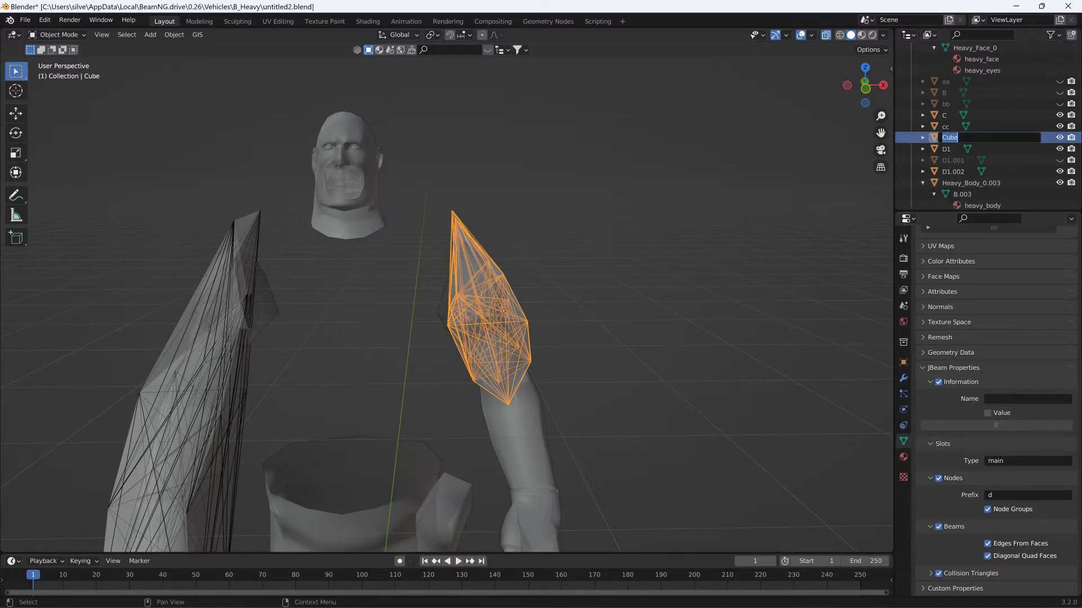
key(Return)
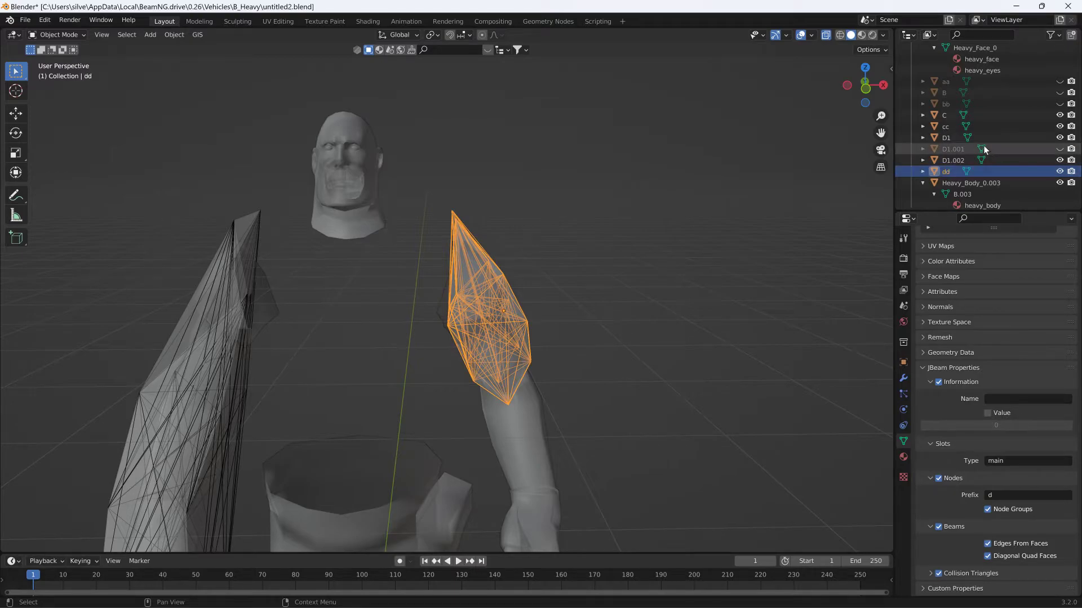
- Rename the upper arm object D1 to D
click(947, 138)
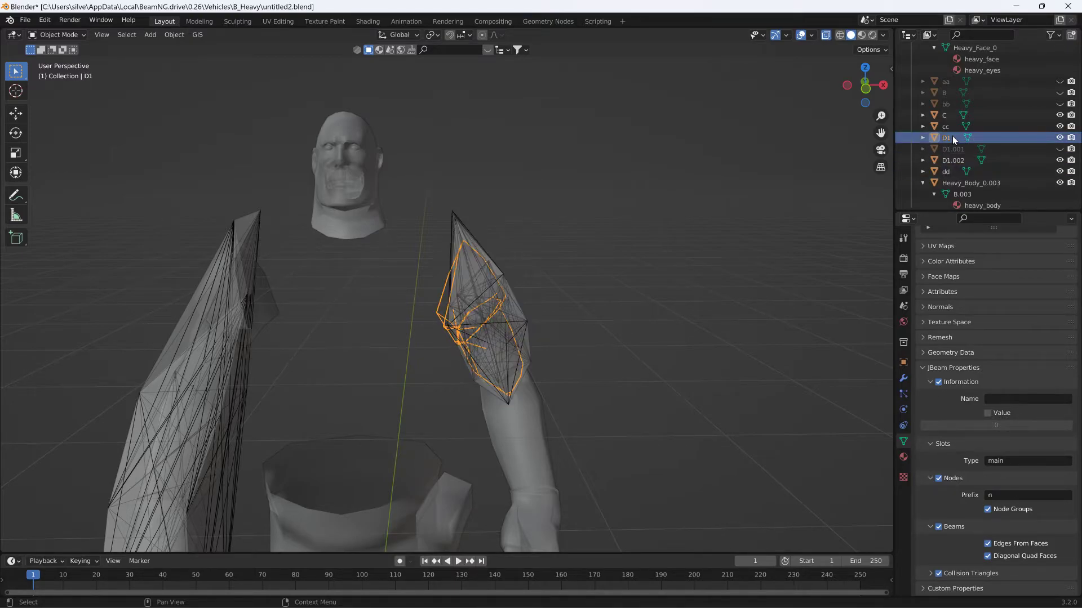
double_click(954, 139)
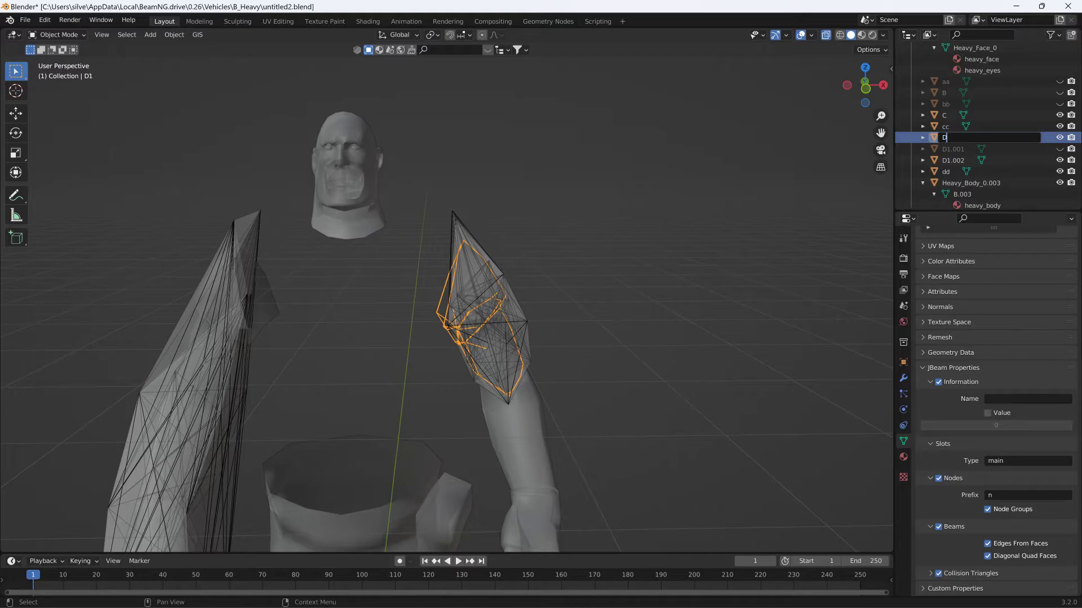
text(D)
key(Return)
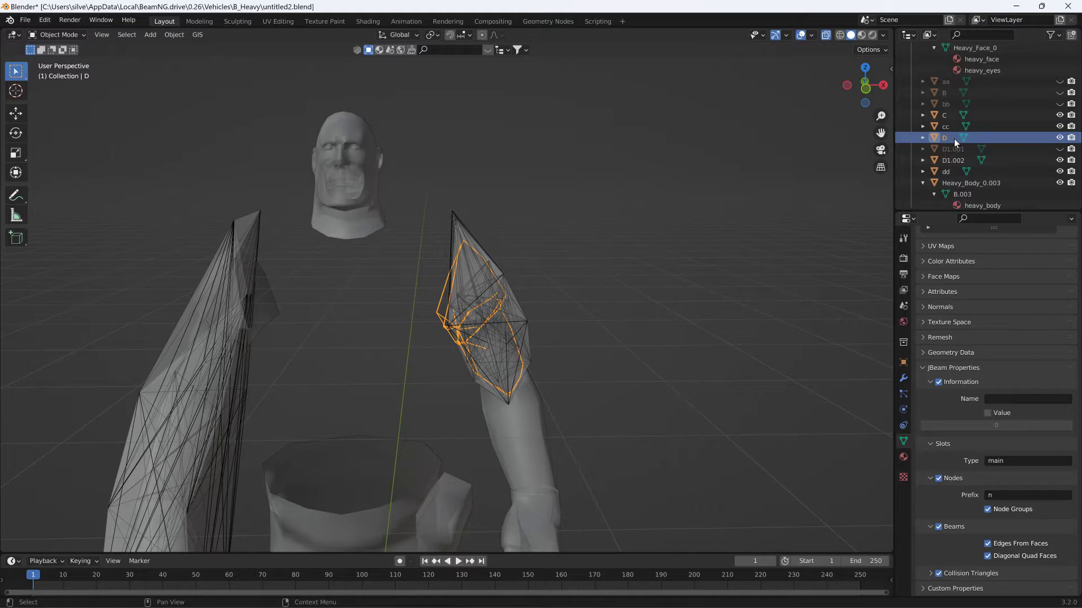
- Select the upper arm D together with its cage dd and set their origins to the 3D cursor
click(538, 470)
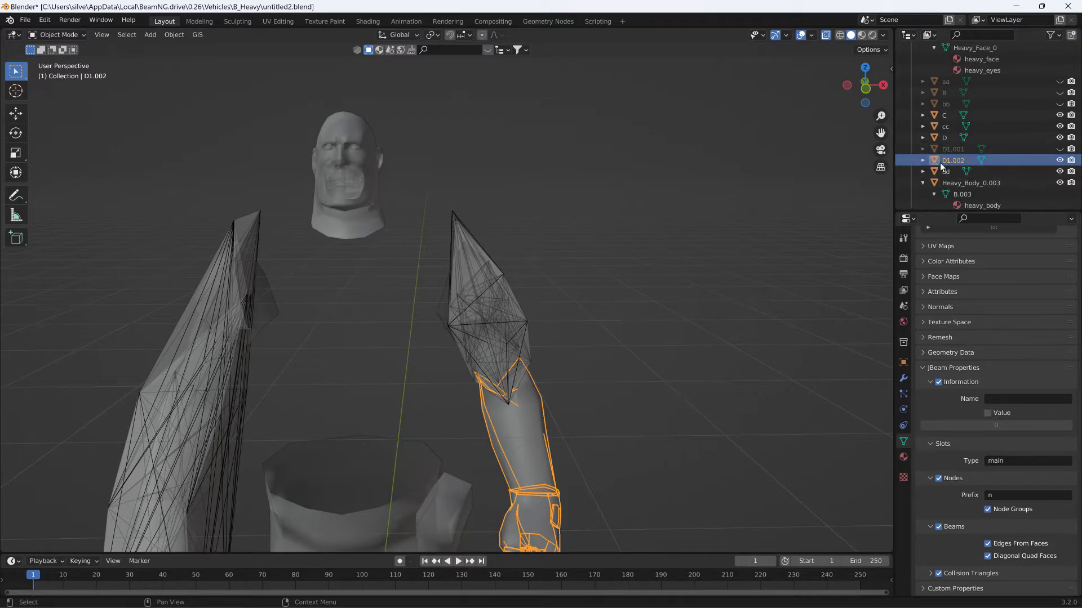
shift+middle_drag(670, 293, 719, 227)
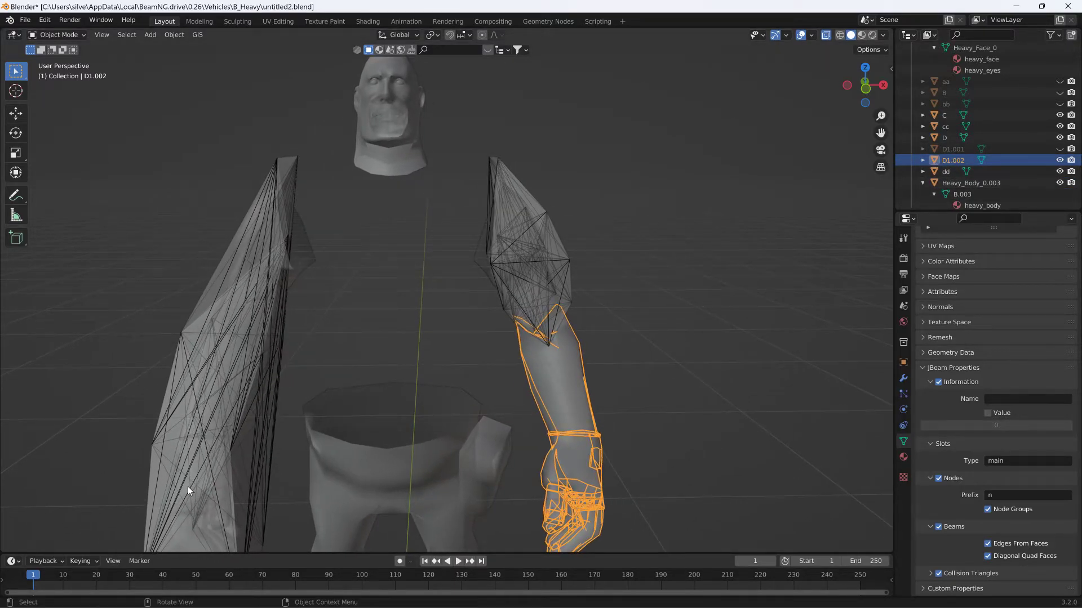
middle_drag(657, 426, 745, 343)
click(526, 190)
middle_drag(525, 191, 584, 179)
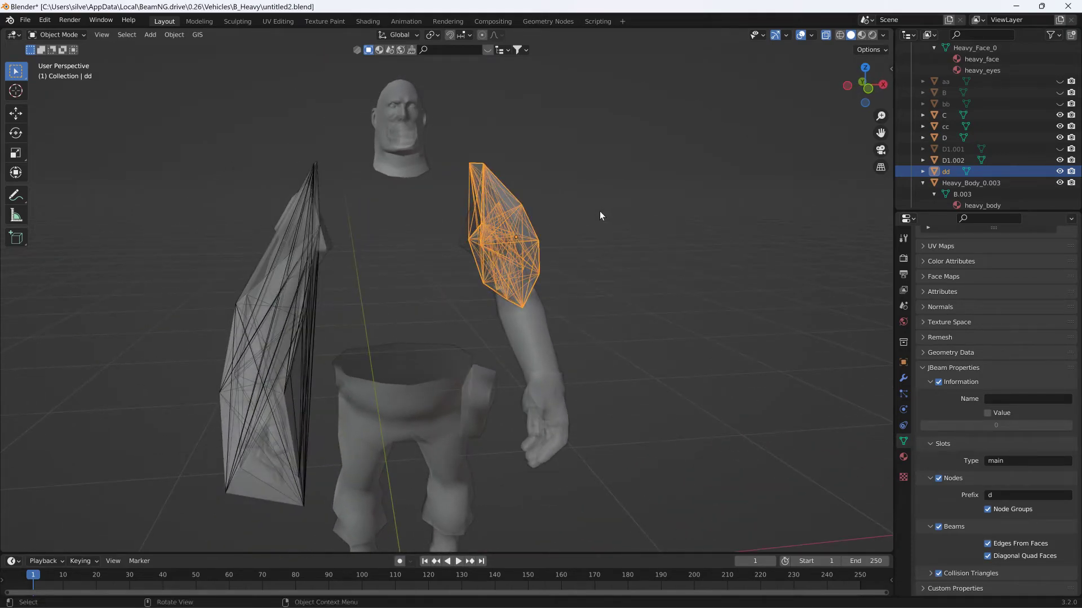
shift+click(1039, 134)
click(1019, 137)
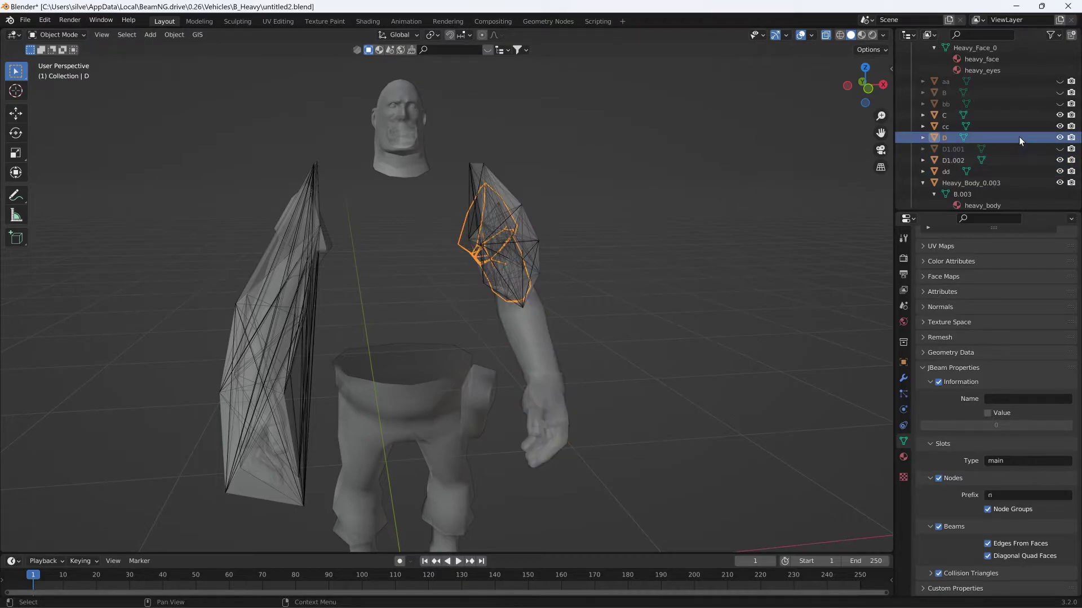
ctrl+click(995, 169)
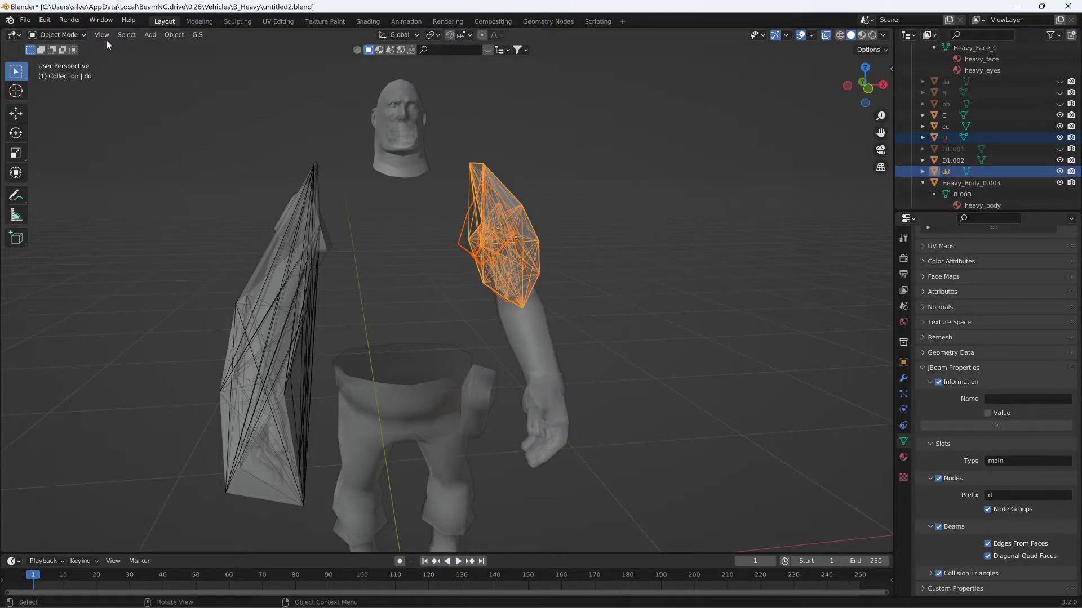
click(174, 35)
mouse_move(220, 58)
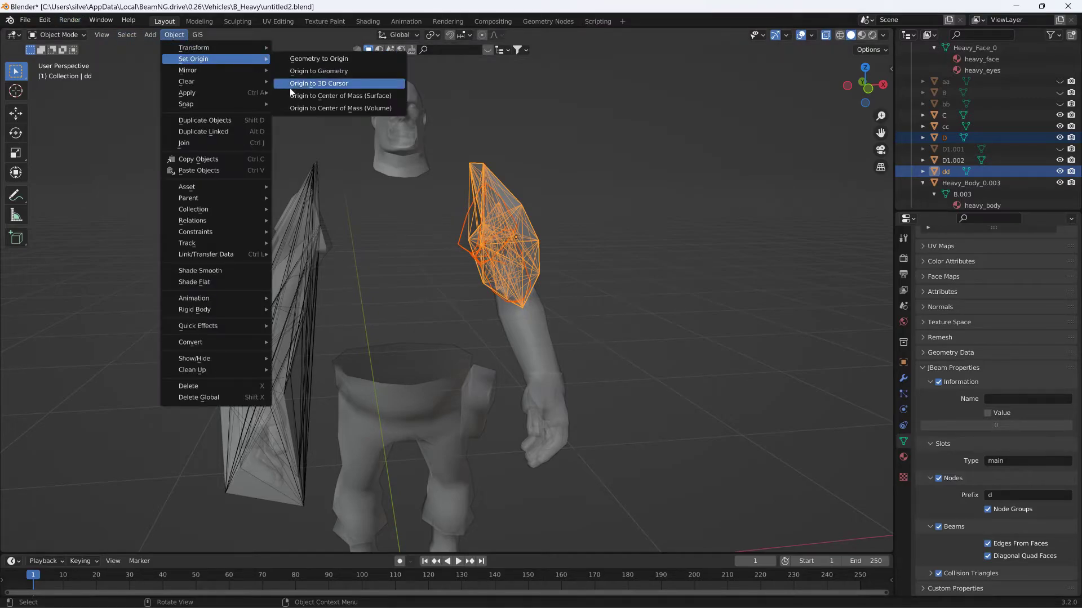
click(296, 85)
- Apply all transforms to objects D and dd
click(175, 36)
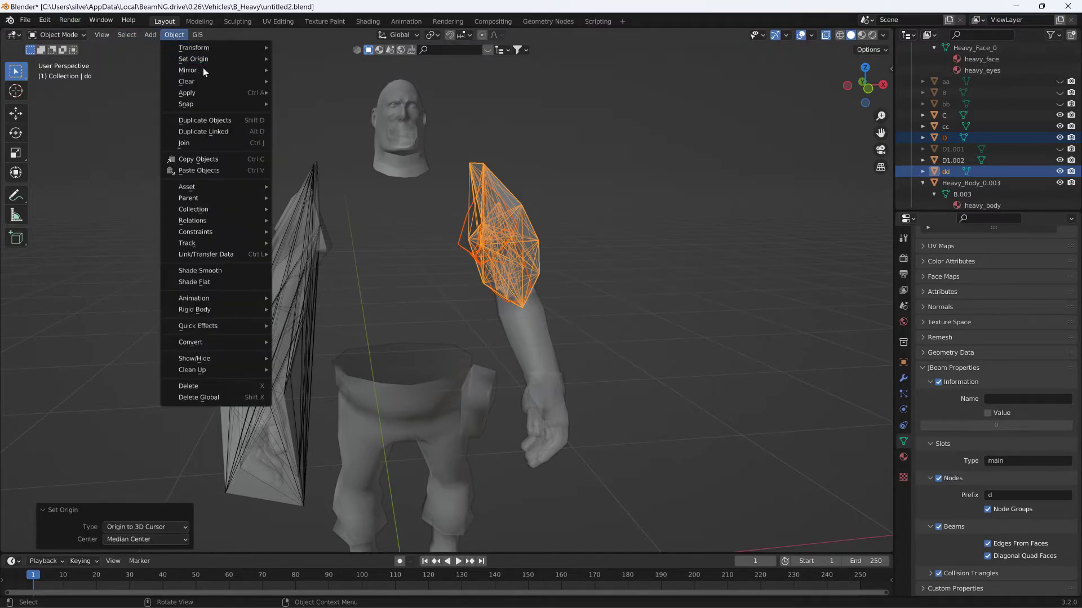
mouse_move(217, 90)
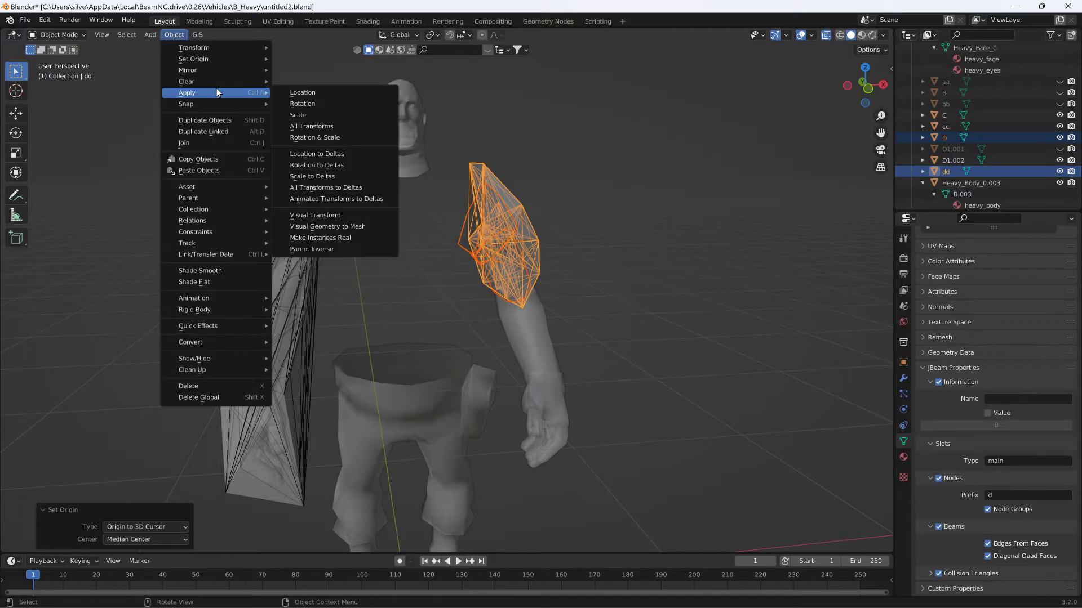
click(318, 124)
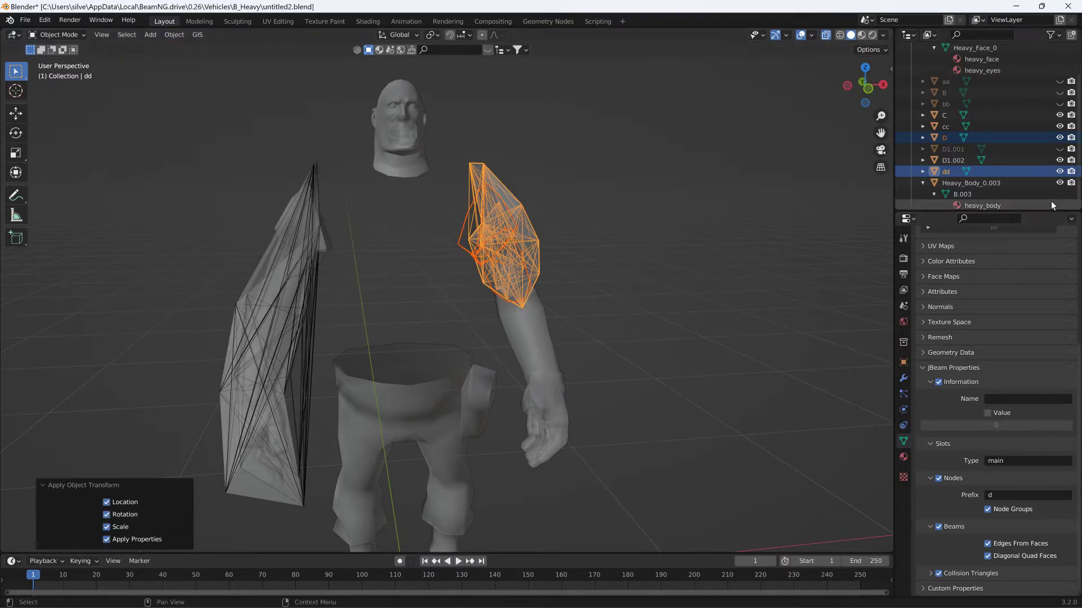
- Hide the forearm D1.002 and export only the dd cage as a JBeam file
click(1060, 161)
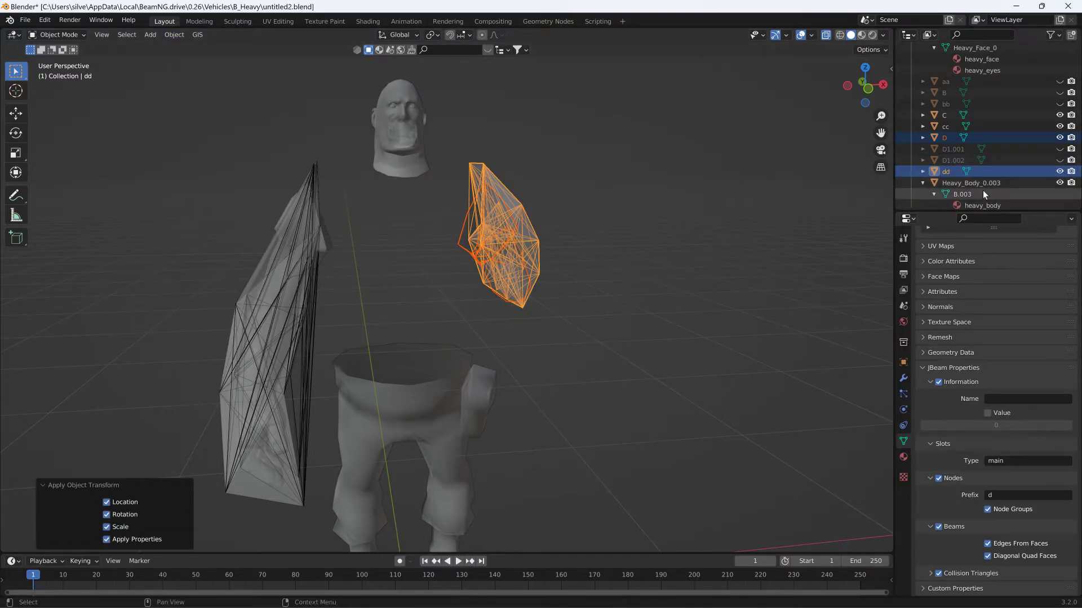
click(1023, 173)
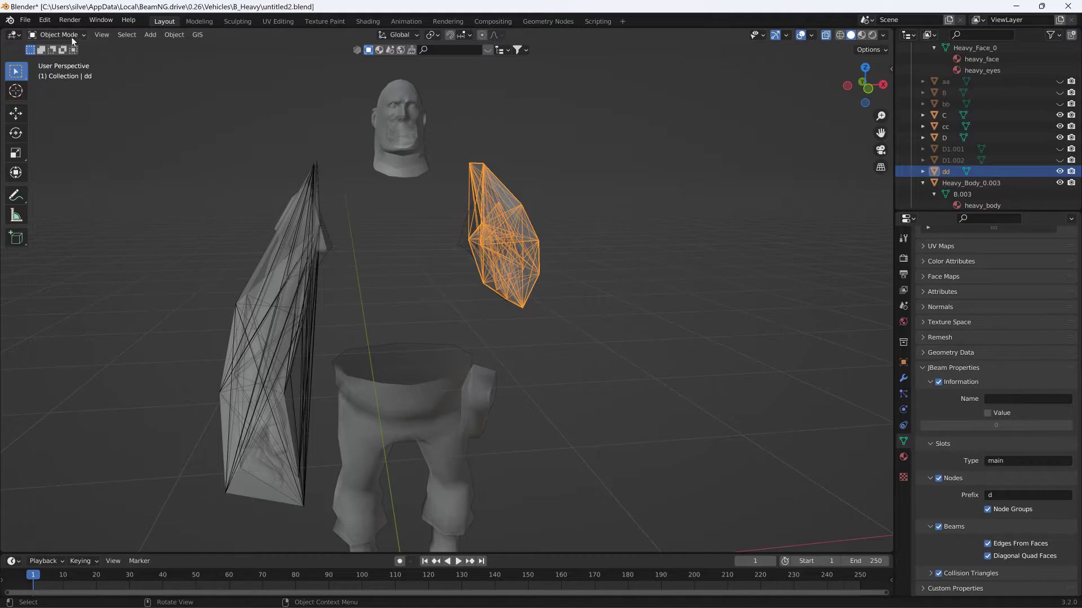
click(25, 20)
mouse_move(69, 186)
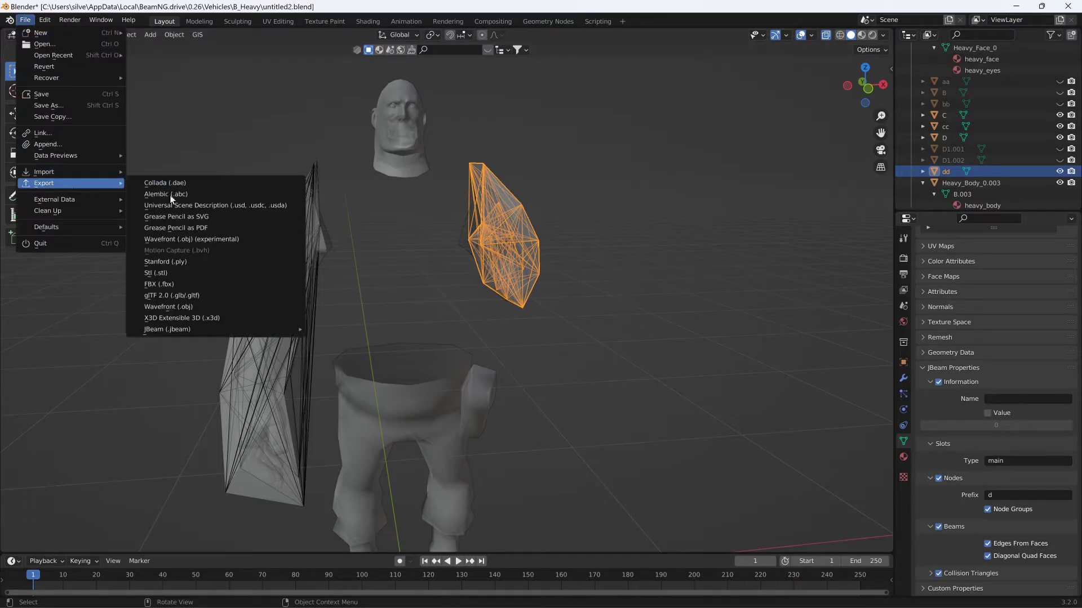
mouse_move(260, 329)
click(327, 330)
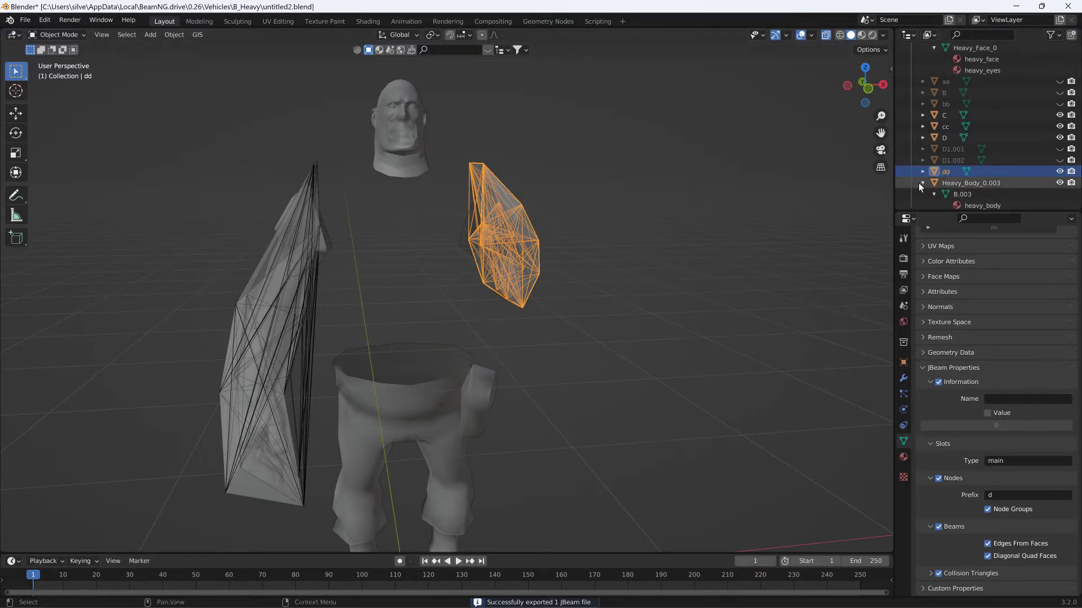
- Hide the cages dd and cc and the lower body Heavy_Body_0.003, with the viewport in Material Preview shading
click(1013, 141)
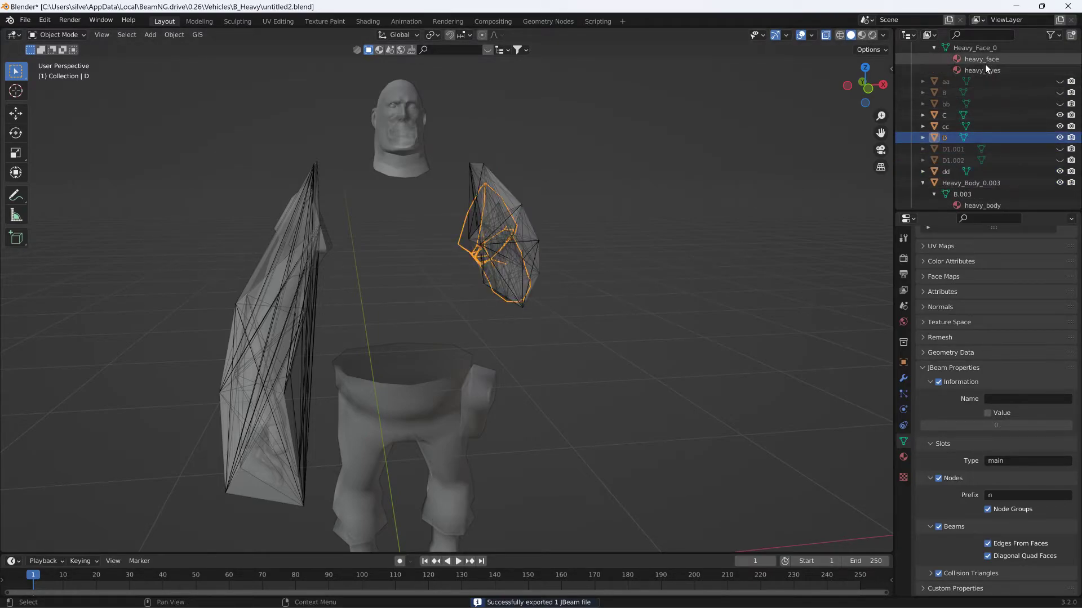
scroll(1009, 72, up, 3)
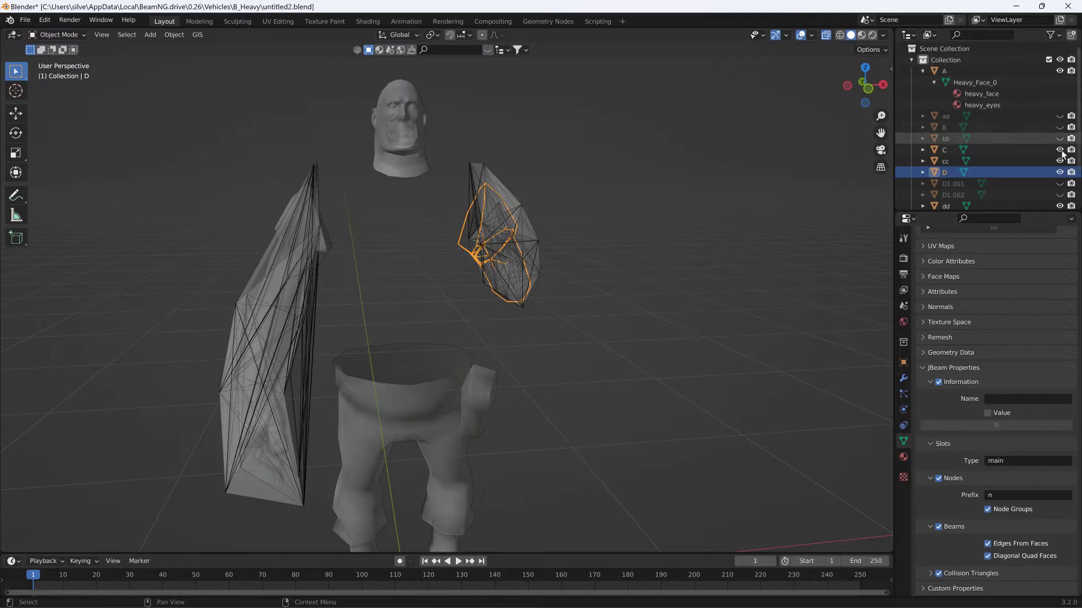
click(1059, 206)
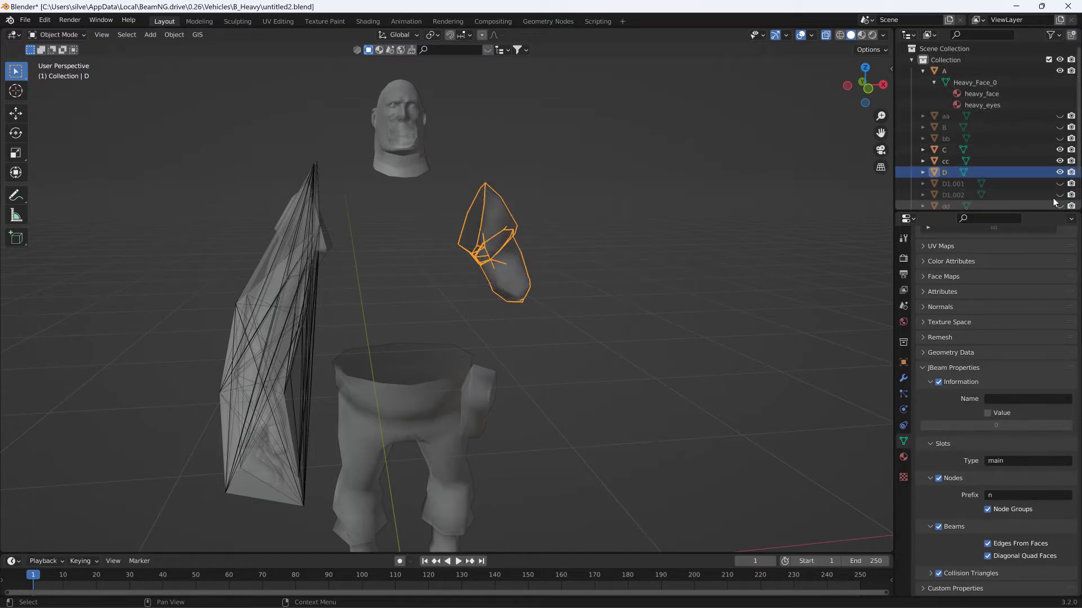
click(863, 35)
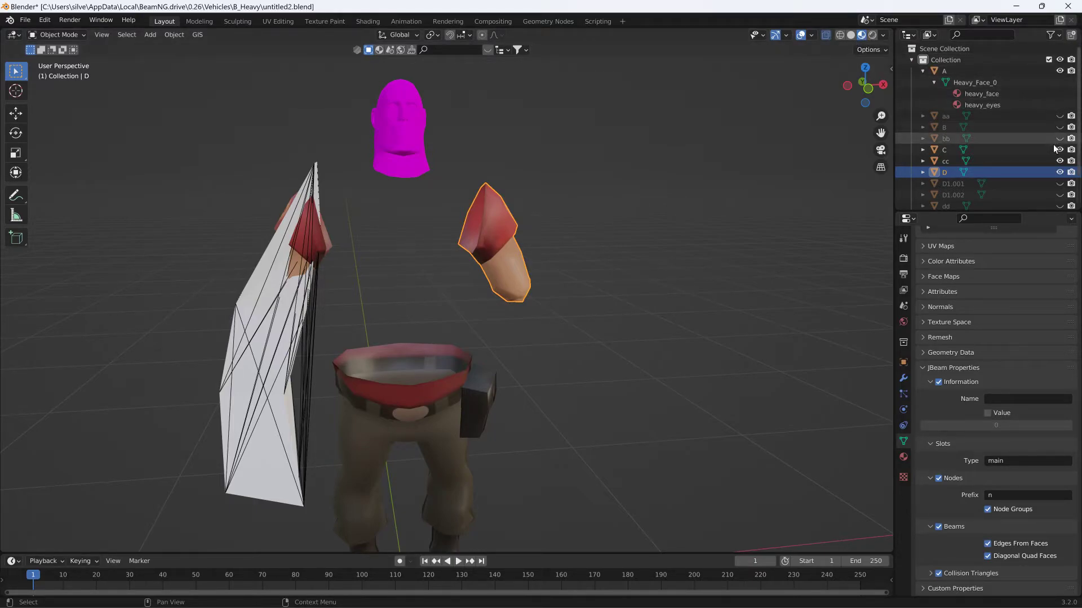
click(1060, 162)
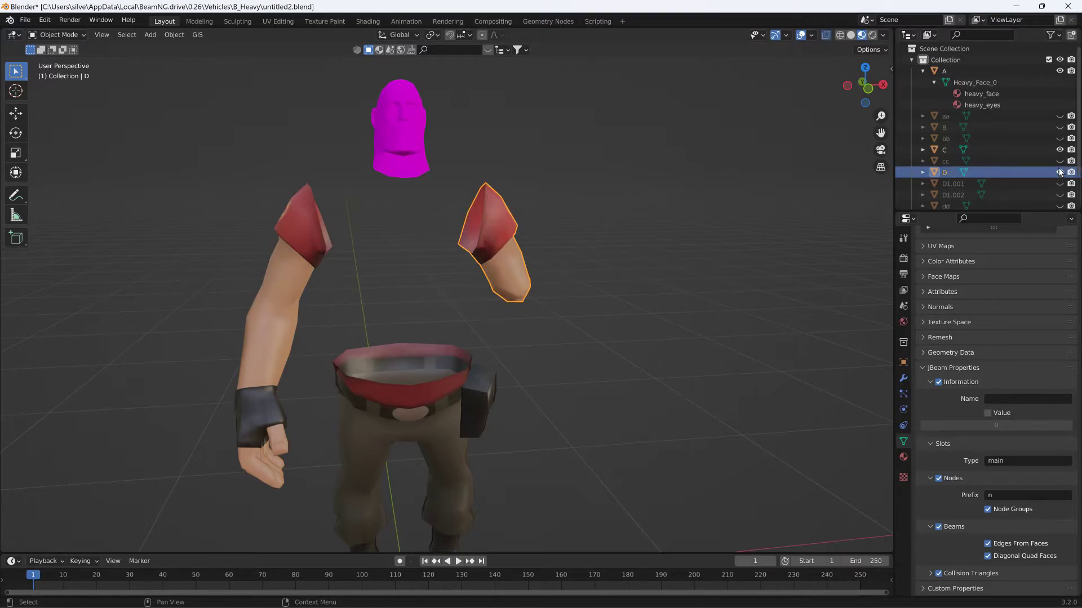
scroll(1061, 173, down, 1)
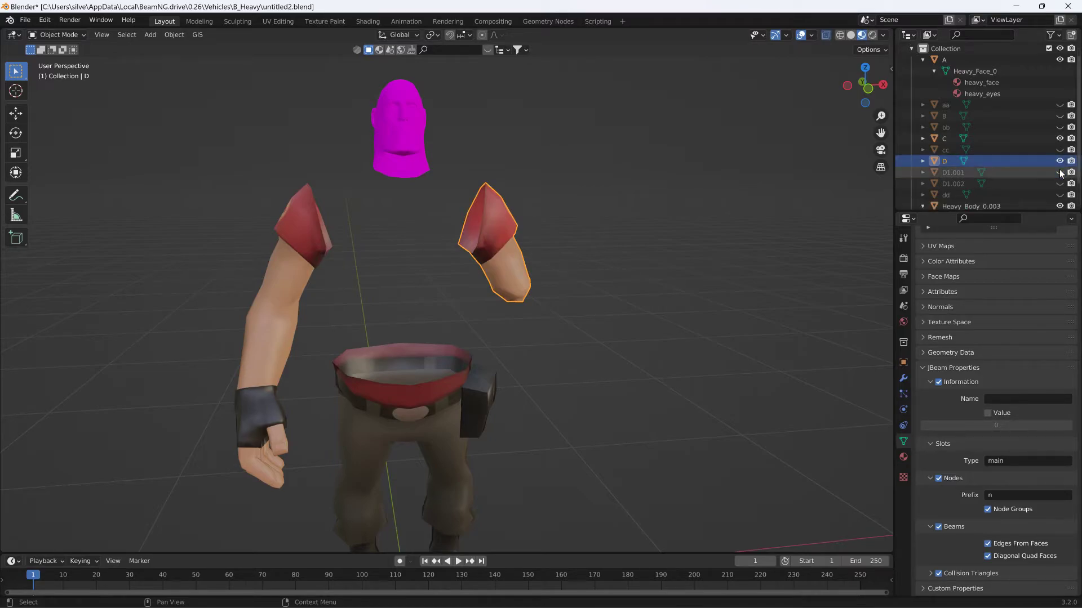
click(1060, 206)
- Select the head A and arms C and D, add the torso B to the selection, and unhide B
shift+click(275, 393)
shift+click(397, 155)
shift+click(492, 227)
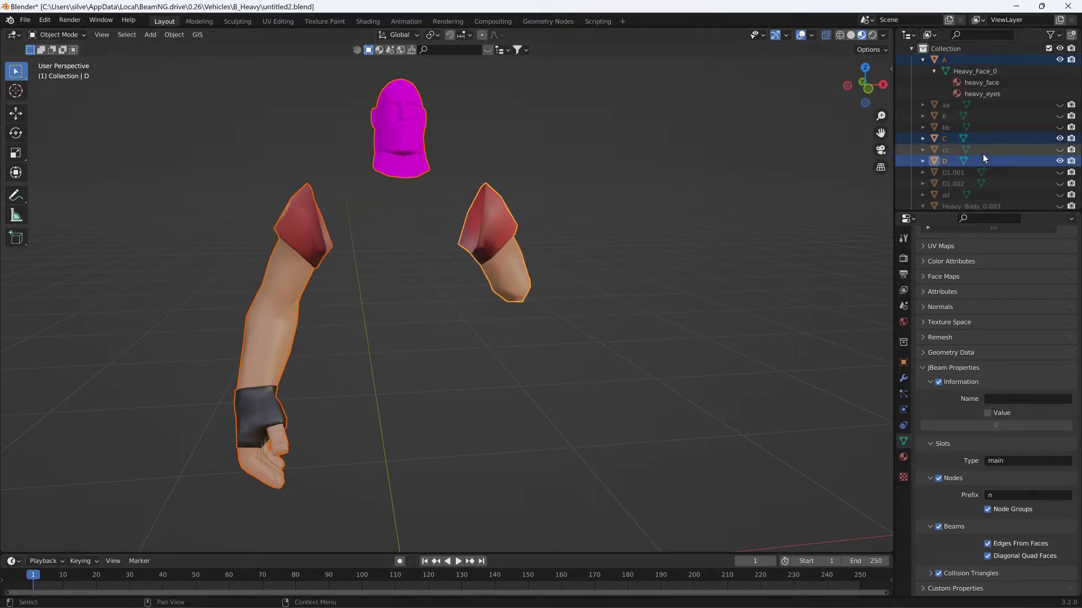
ctrl+click(1019, 116)
click(1060, 115)
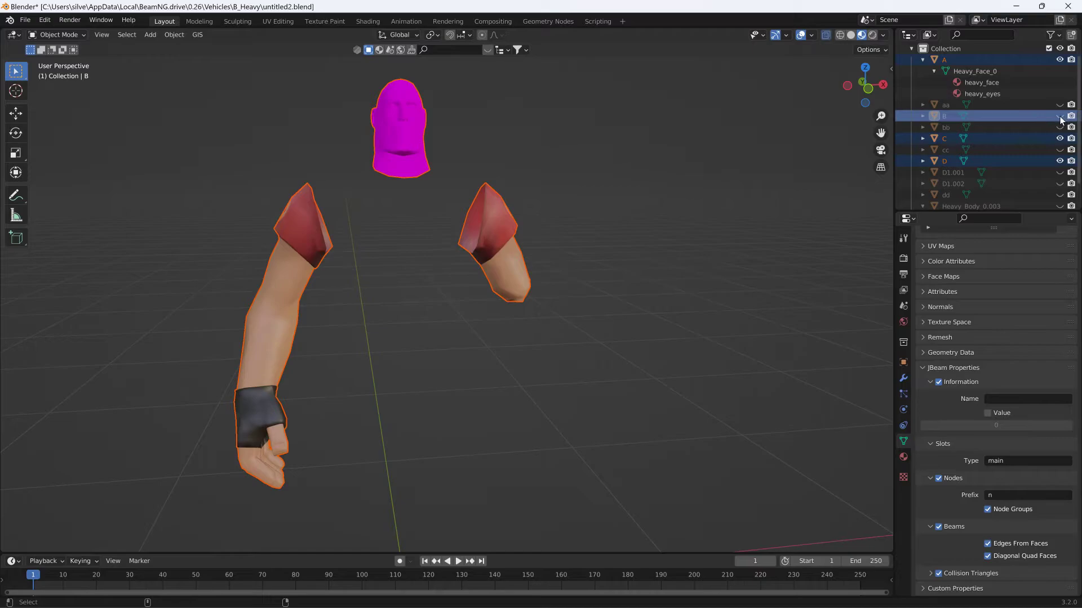
mouse_move(673, 165)
middle_down()
mouse_move(634, 177)
mouse_move(654, 172)
middle_up()
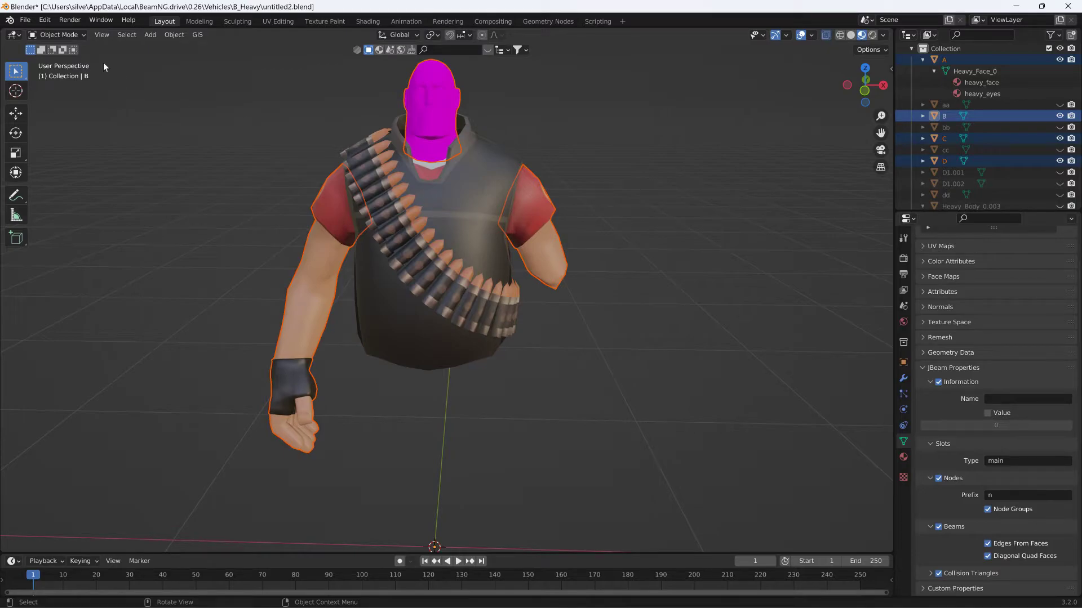
- Export the selection as Collada with Selection Only enabled, overwriting untitled.dae in the B_Heavy folder
click(27, 21)
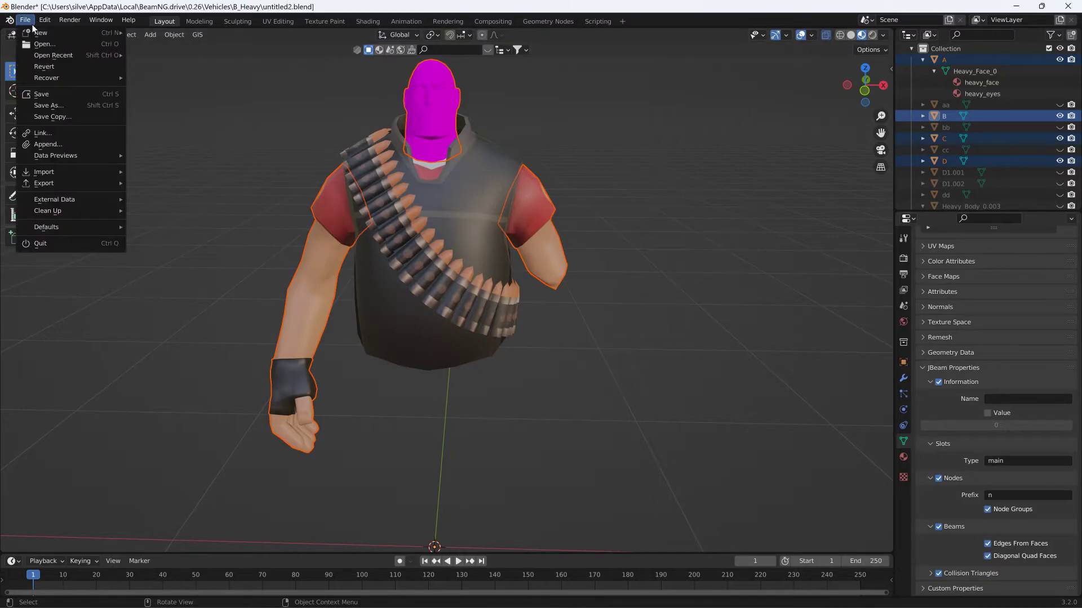
mouse_move(81, 182)
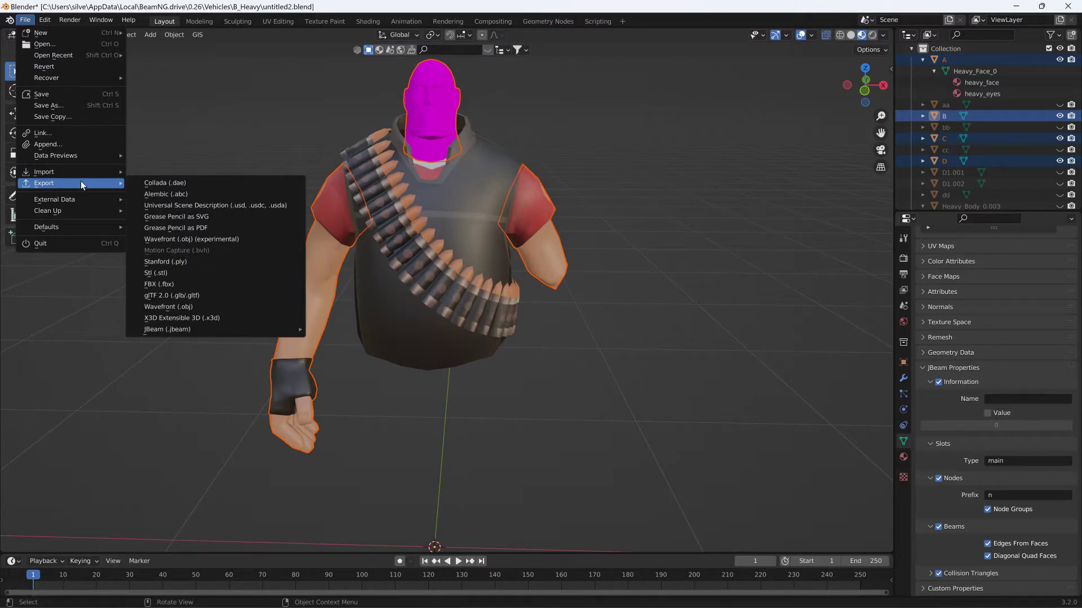
click(155, 183)
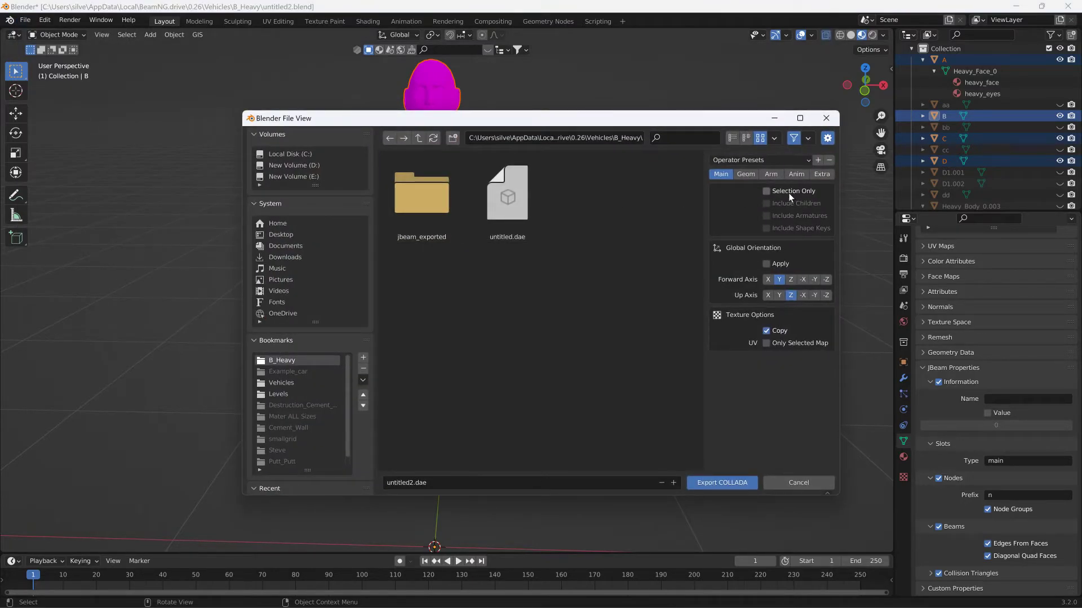
click(534, 221)
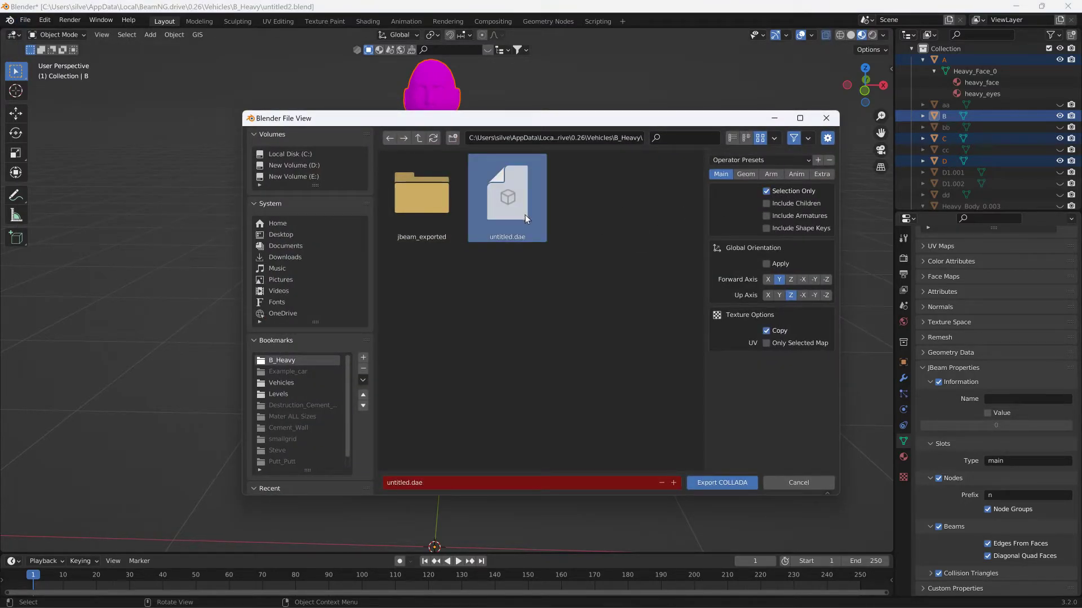
click(756, 484)
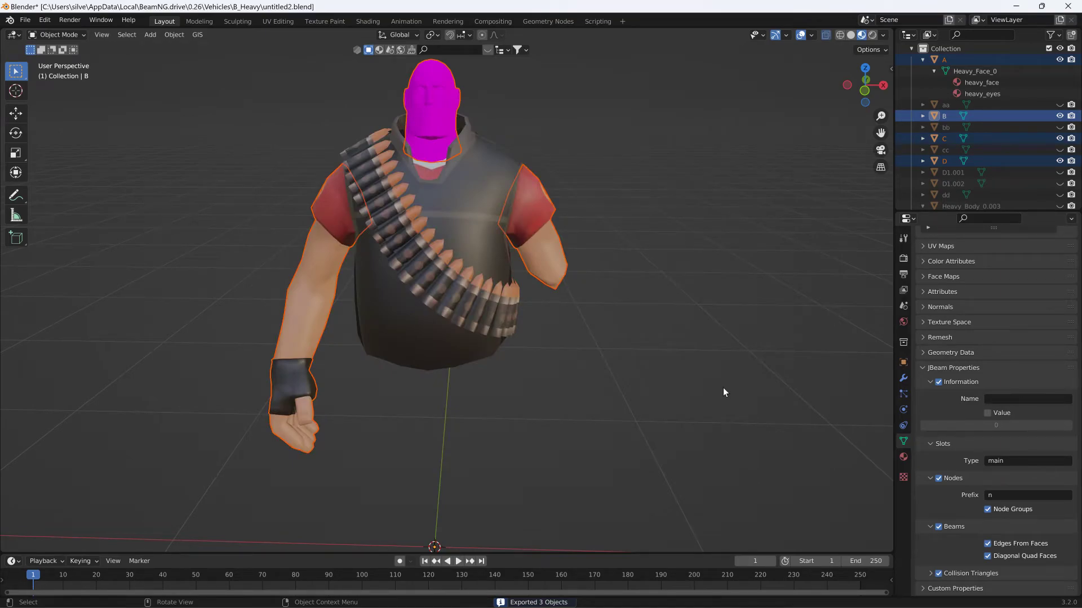
- Select objects A, B, C and D together and export them again as Collada, overwriting untitled.dae with Selection Only
click(335, 256)
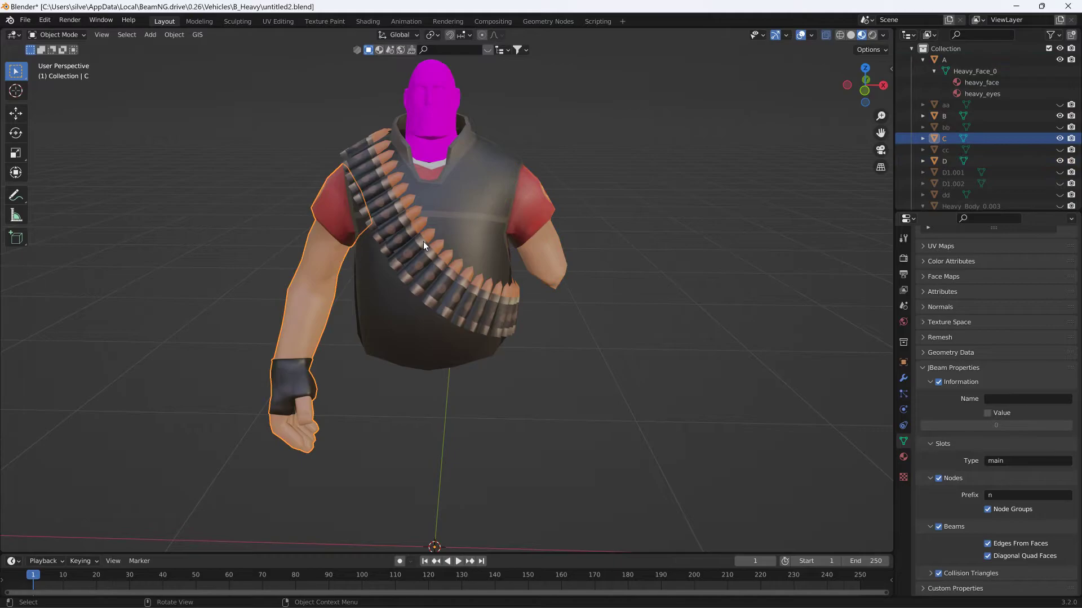
shift+click(470, 235)
shift+click(520, 225)
shift+click(436, 85)
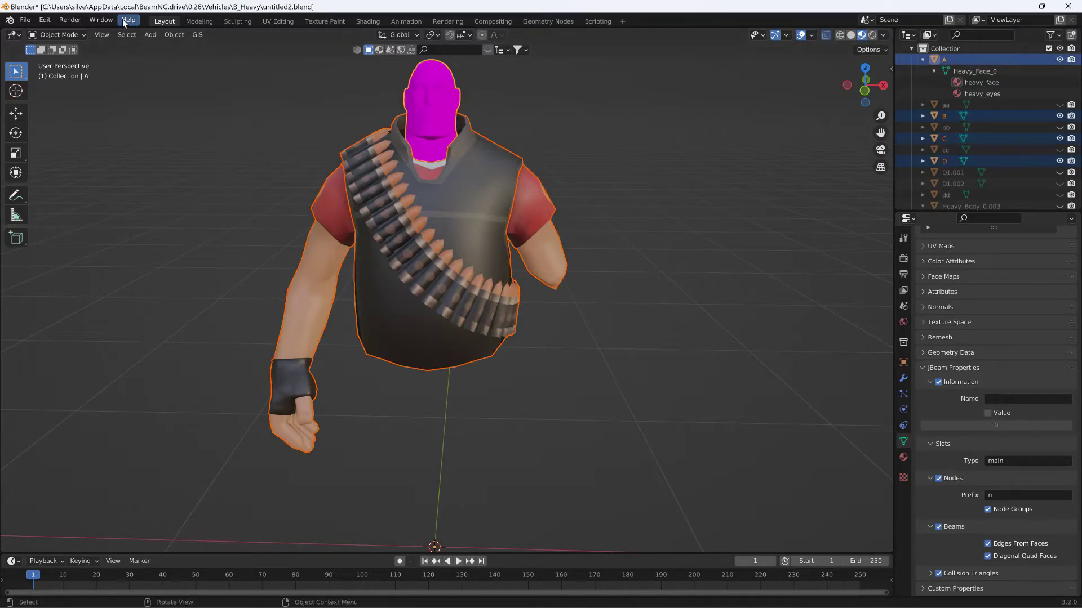
click(25, 20)
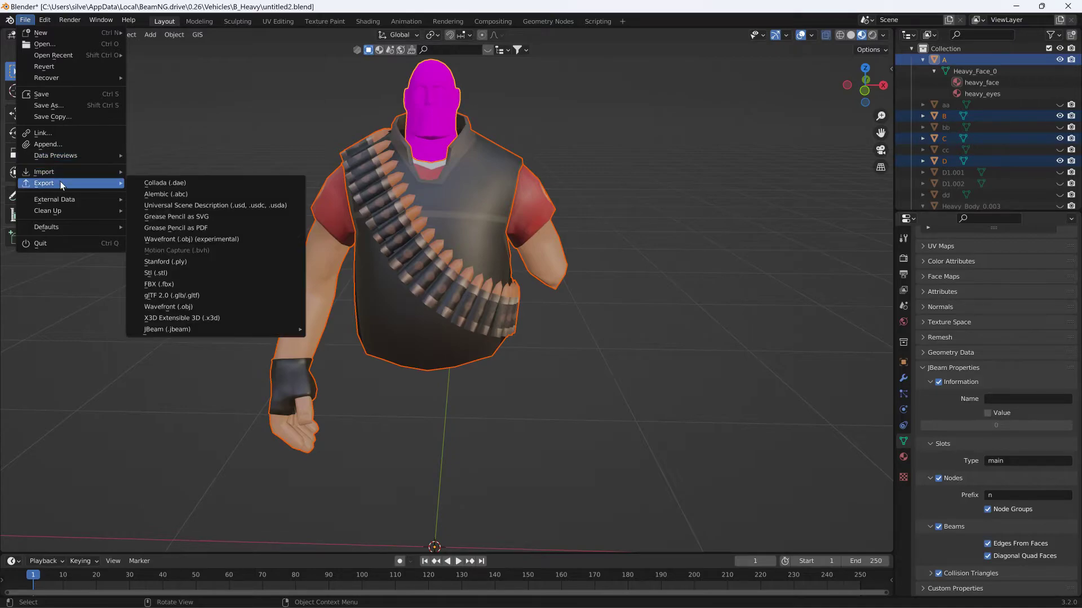
click(157, 181)
click(508, 197)
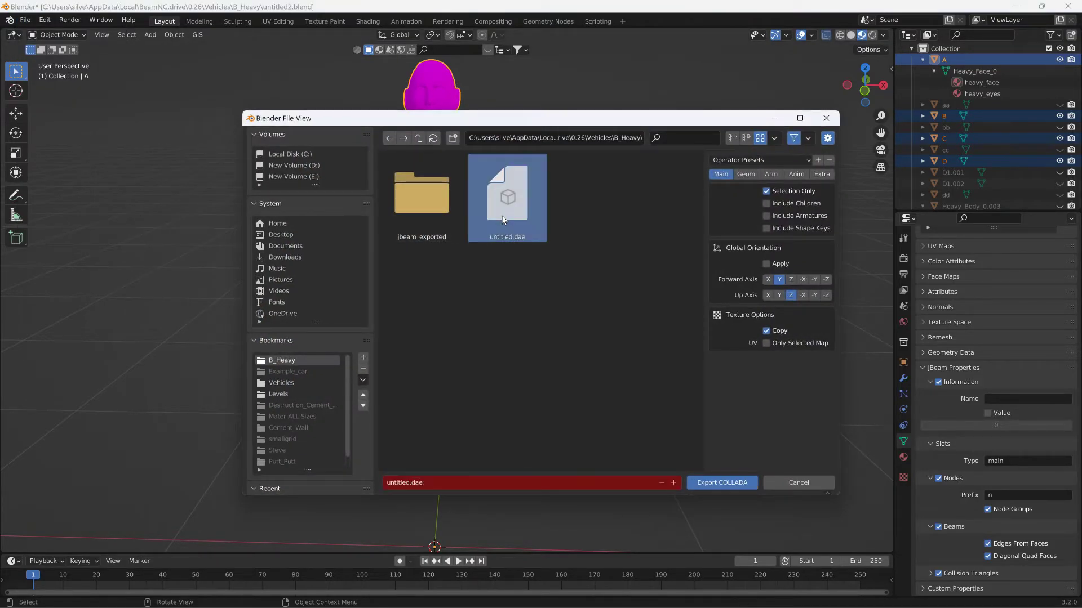
click(714, 483)
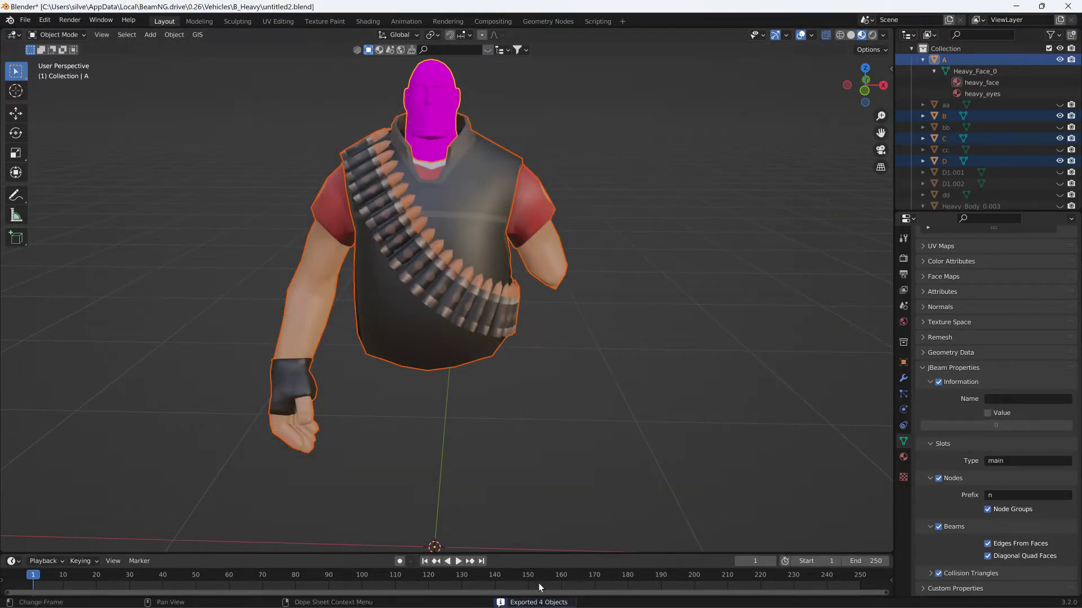
- Leave Blender for the desktop, go to the 0.26 > Vehicles > B_Heavy folder and open B_Heavy.jbeam in Notepad++
click(1014, 8)
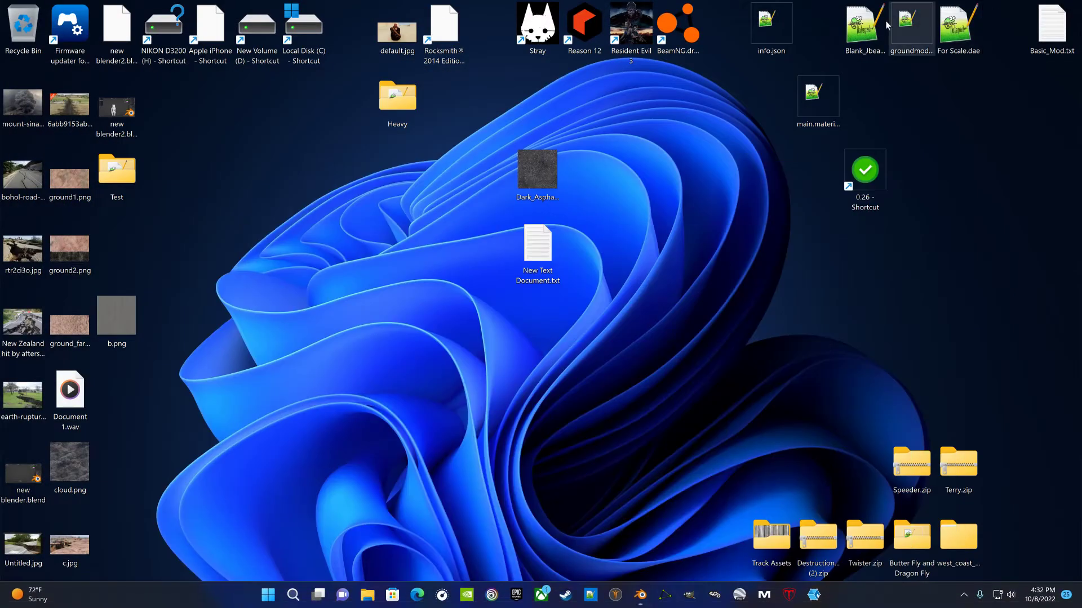
double_click(849, 199)
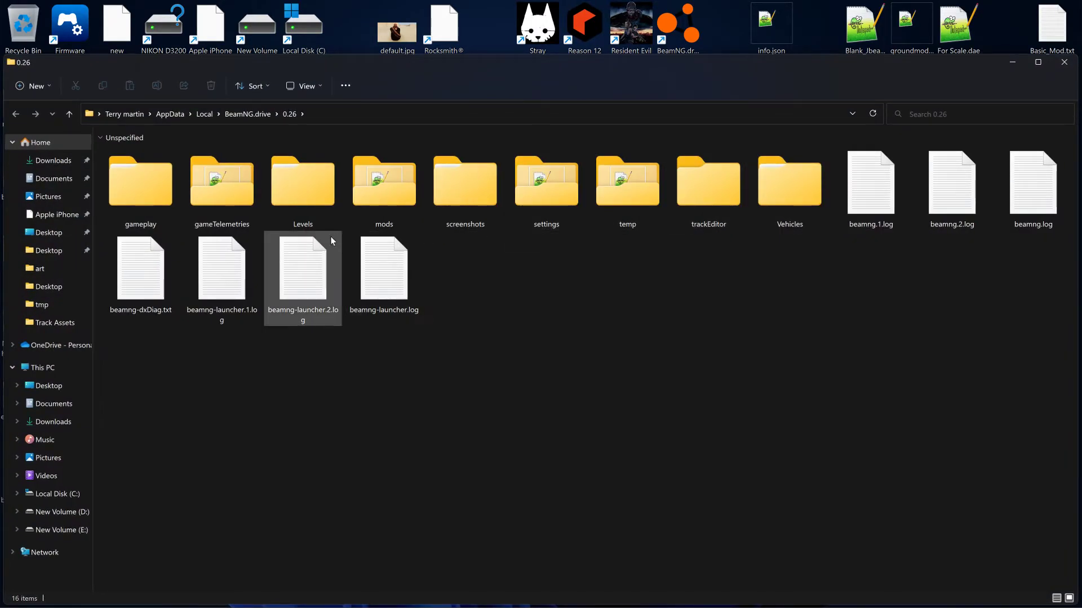
double_click(773, 207)
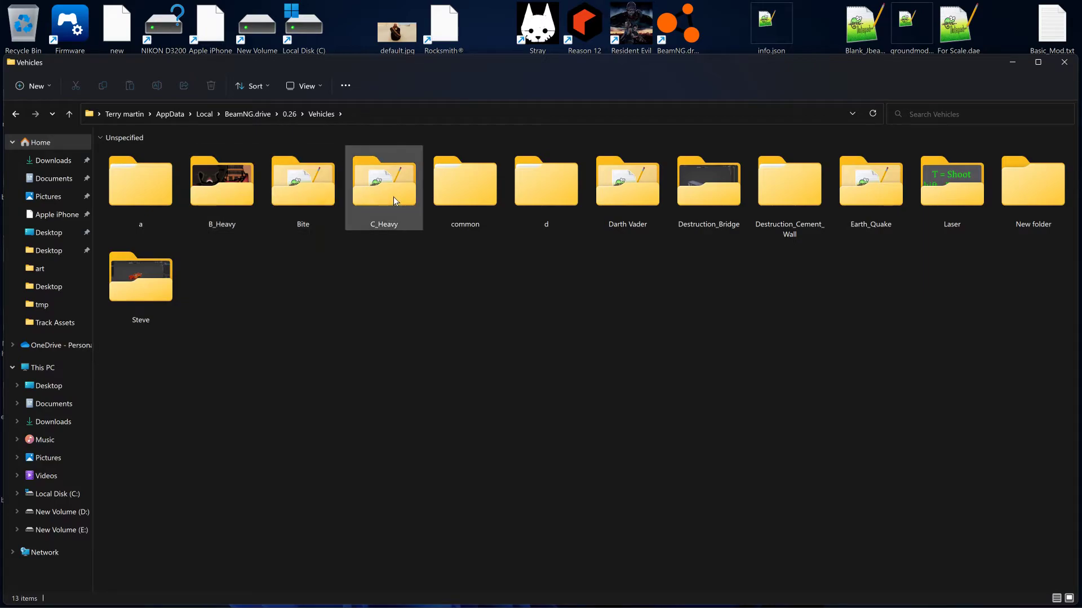
double_click(231, 201)
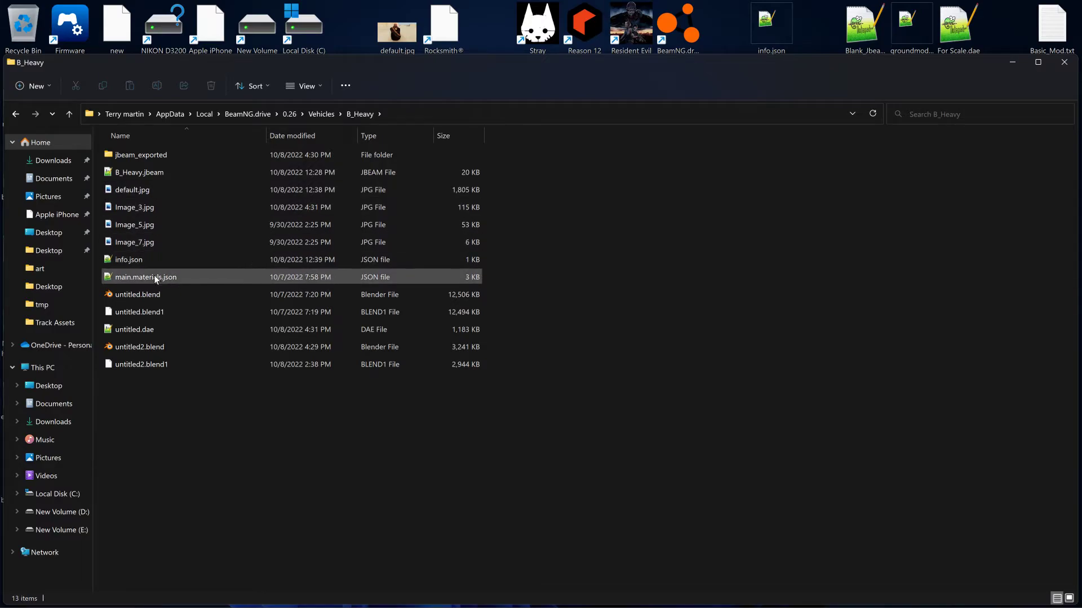
double_click(157, 175)
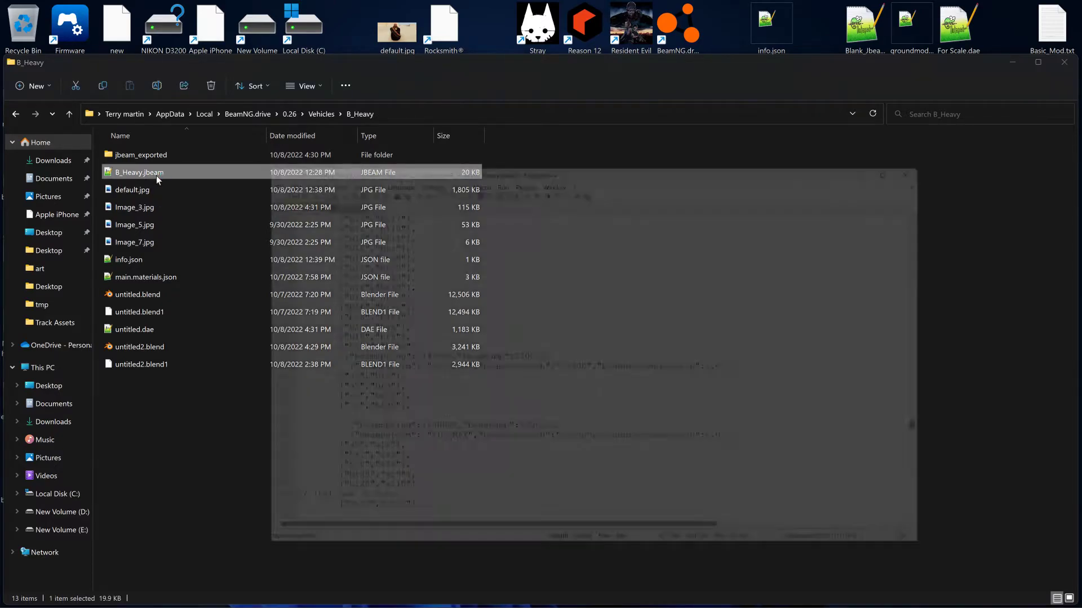
- Examine the arm and torso beam sections of B_Heavy.jbeam and close the editor
scroll(595, 370, down, 7)
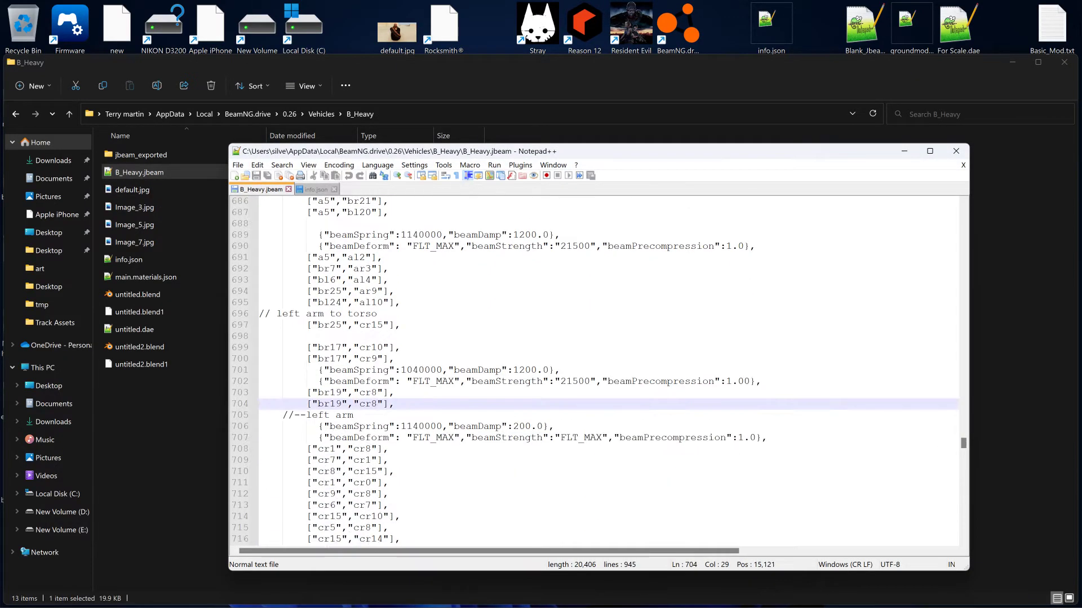
scroll(595, 370, down, 5)
scroll(595, 370, up, 10)
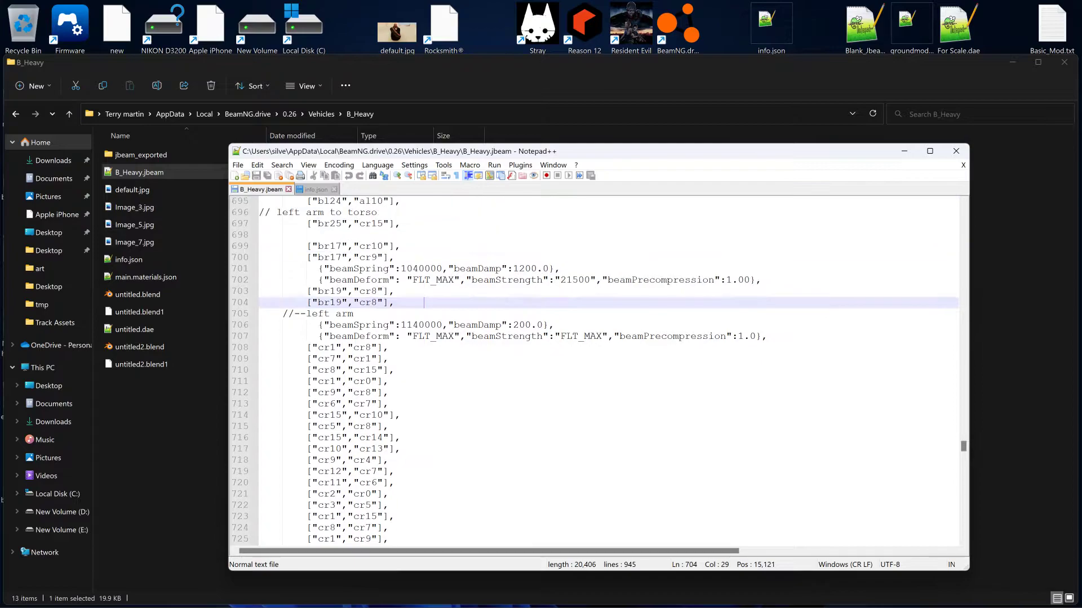
scroll(595, 370, up, 7)
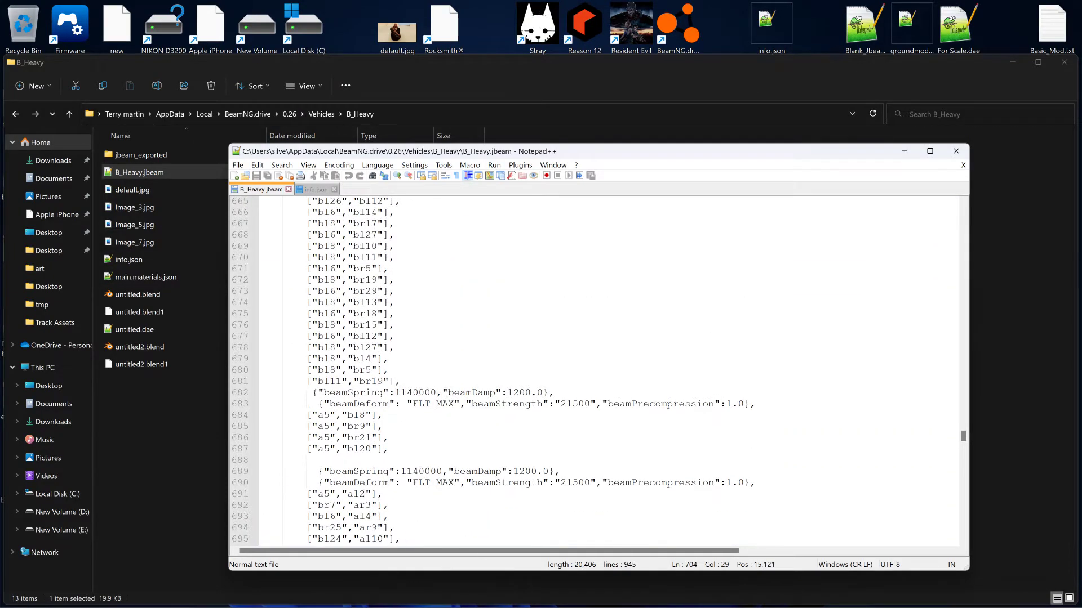
scroll(595, 370, down, 10)
scroll(595, 370, down, 20)
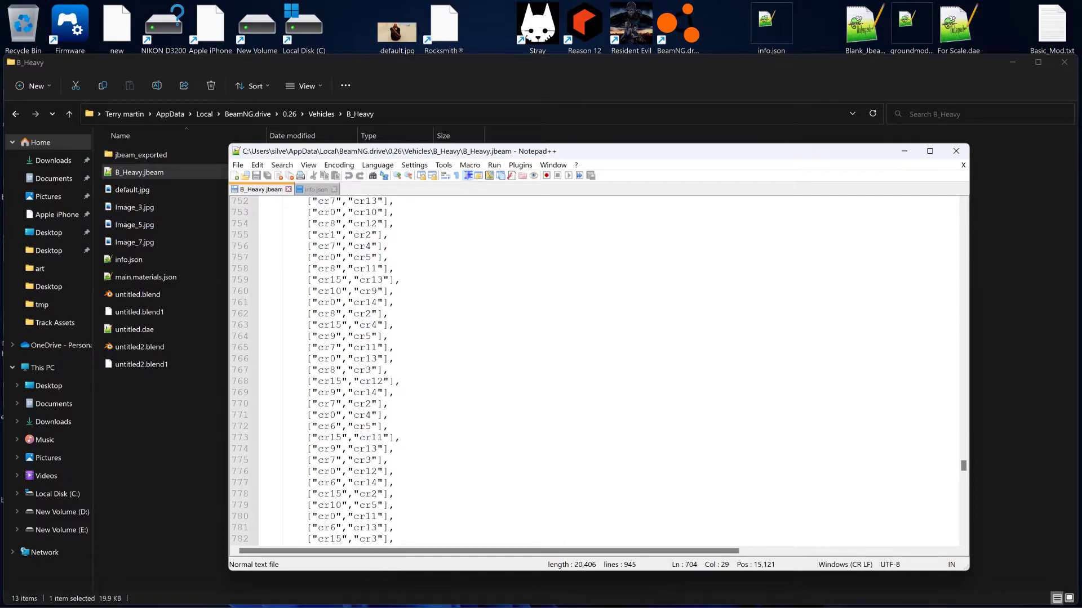
click(956, 151)
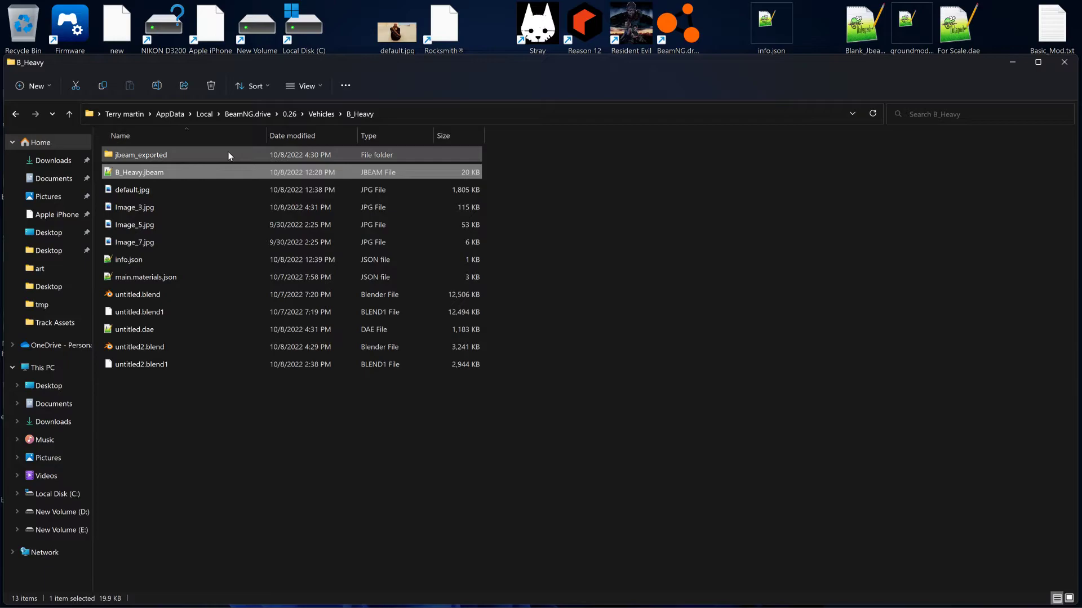
double_click(131, 172)
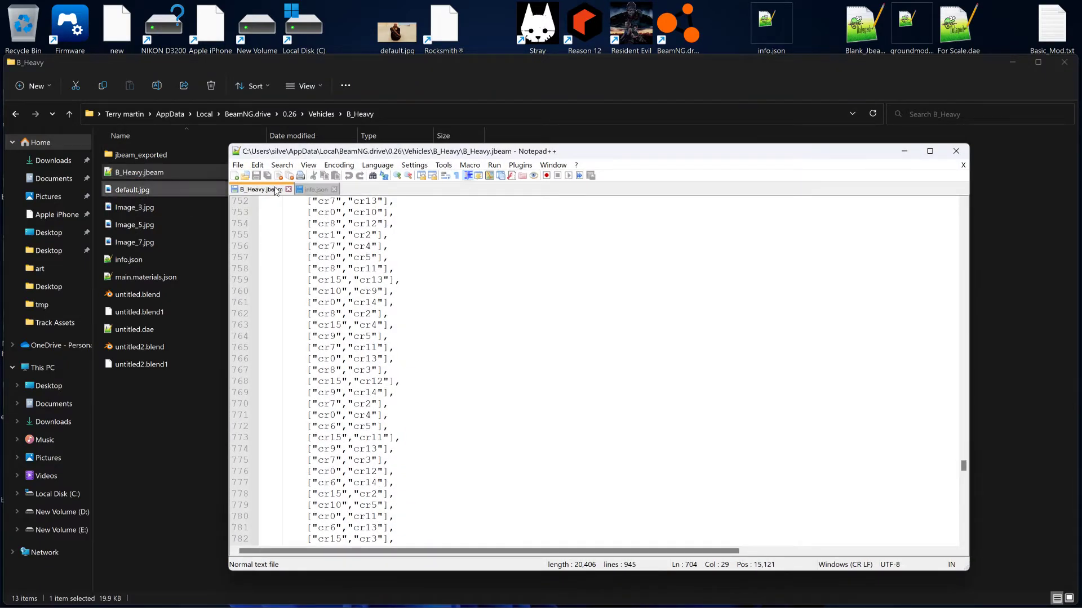
click(956, 151)
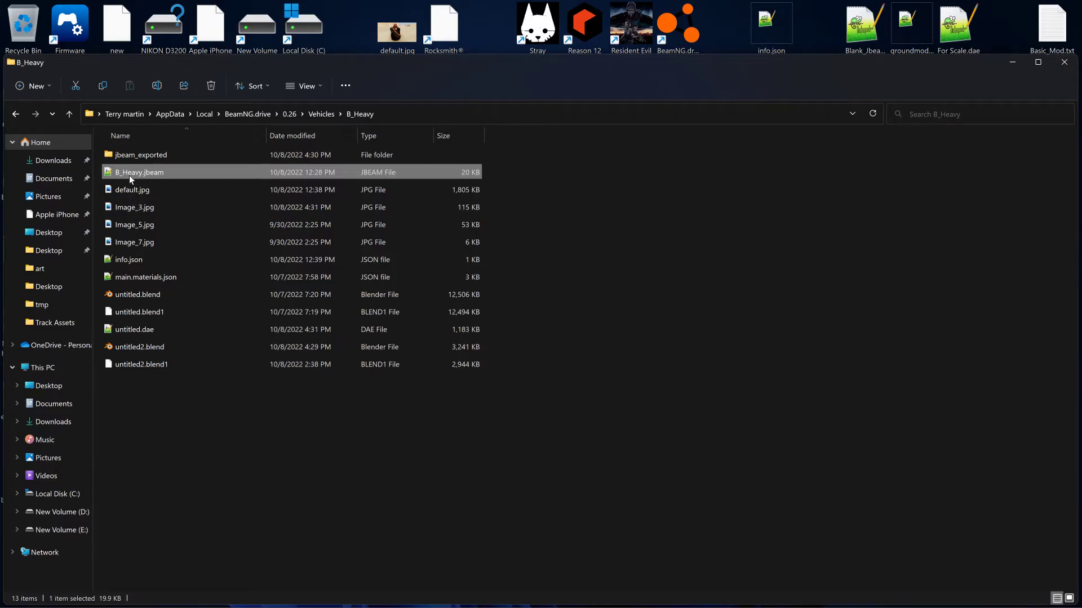
right_click(130, 174)
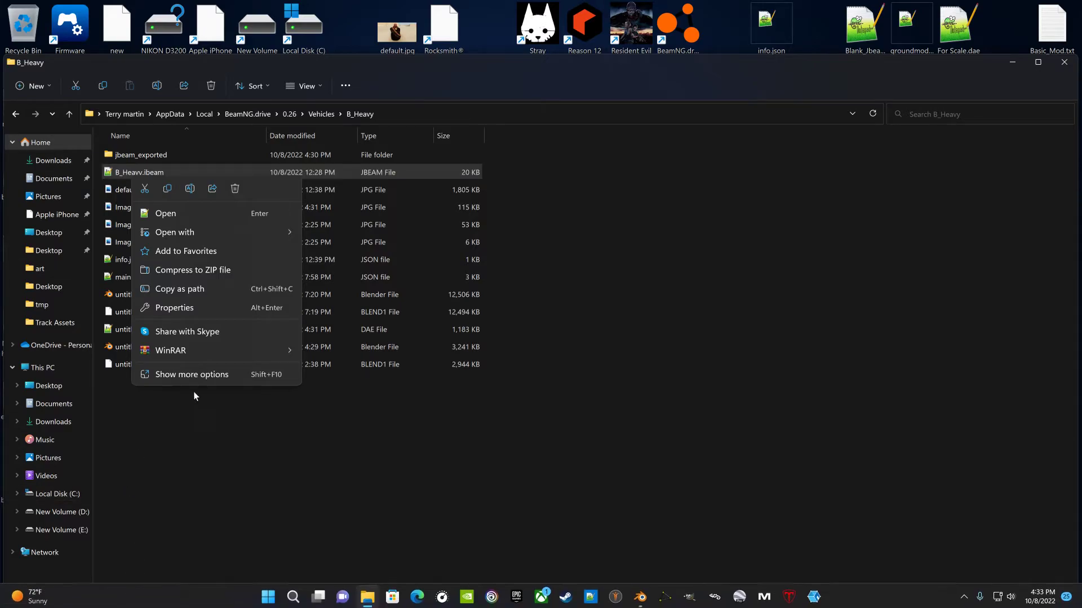
- Open dd.jbeam from the jbeam_exported folder and show it beside B_Heavy.jbeam in a maximized split view
double_click(151, 152)
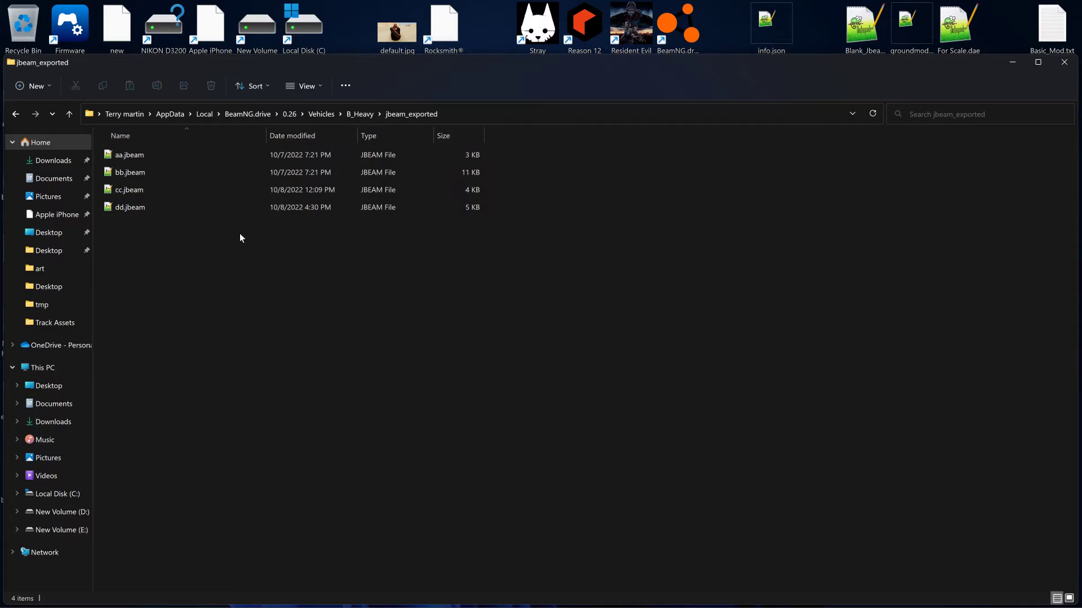
double_click(147, 209)
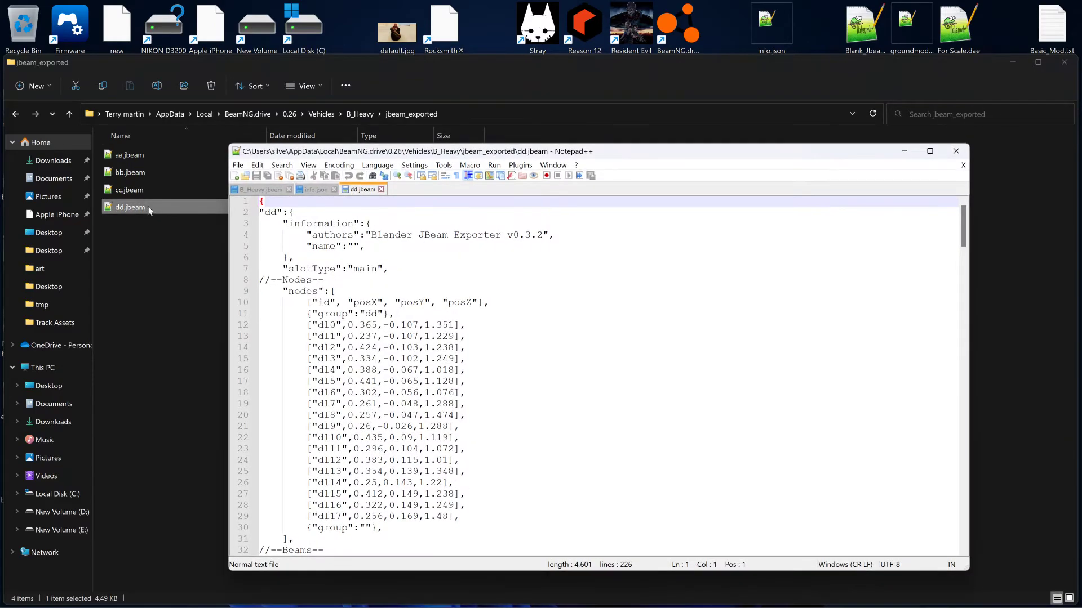
mouse_move(340, 198)
mouse_down()
mouse_move(513, 291)
mouse_move(794, 282)
mouse_up()
click(827, 289)
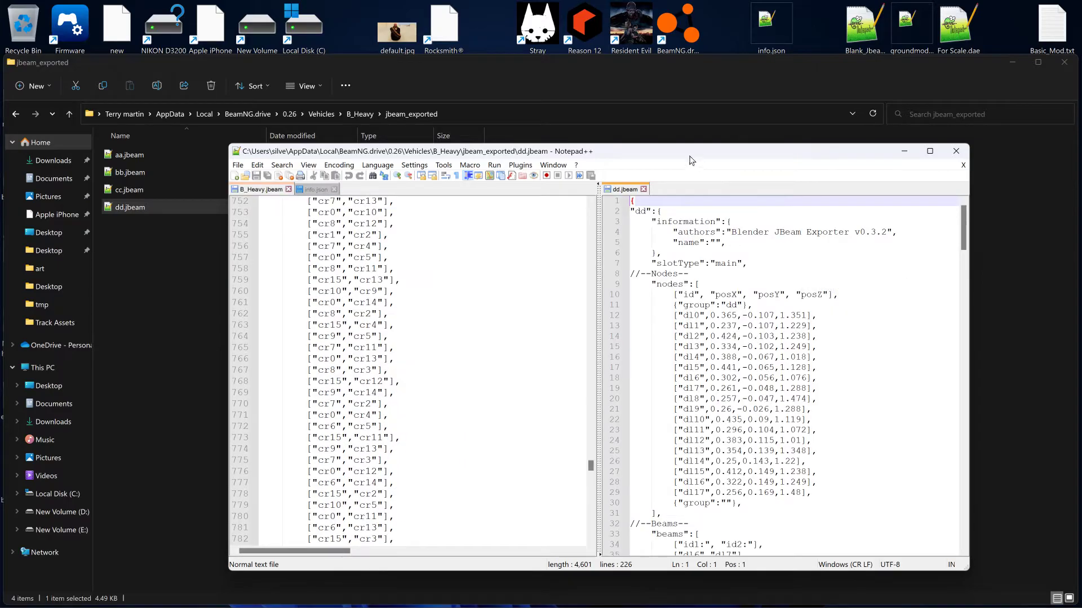
double_click(642, 145)
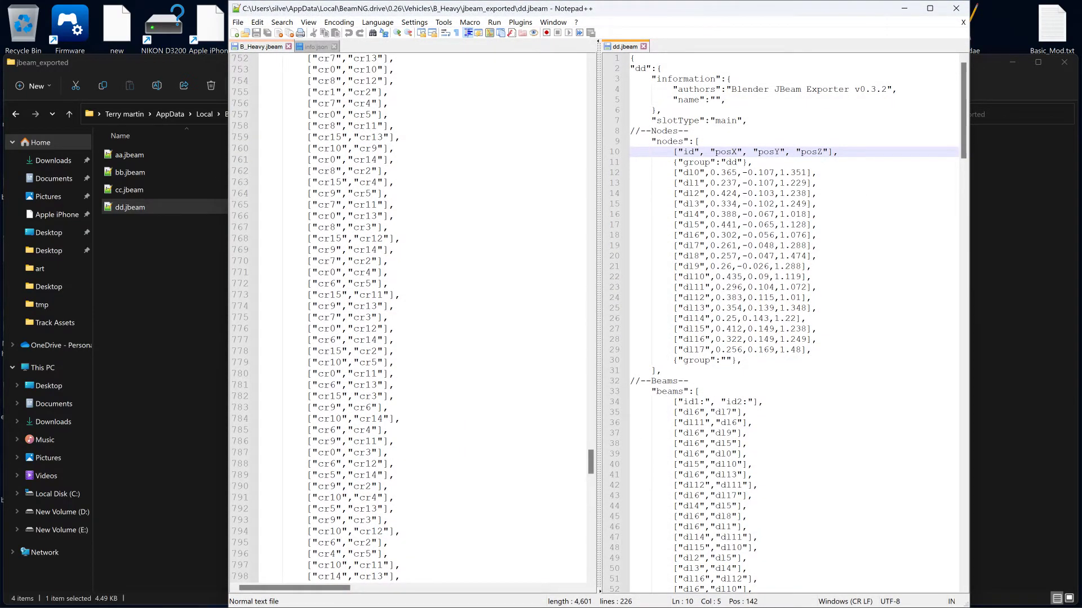
double_click(703, 13)
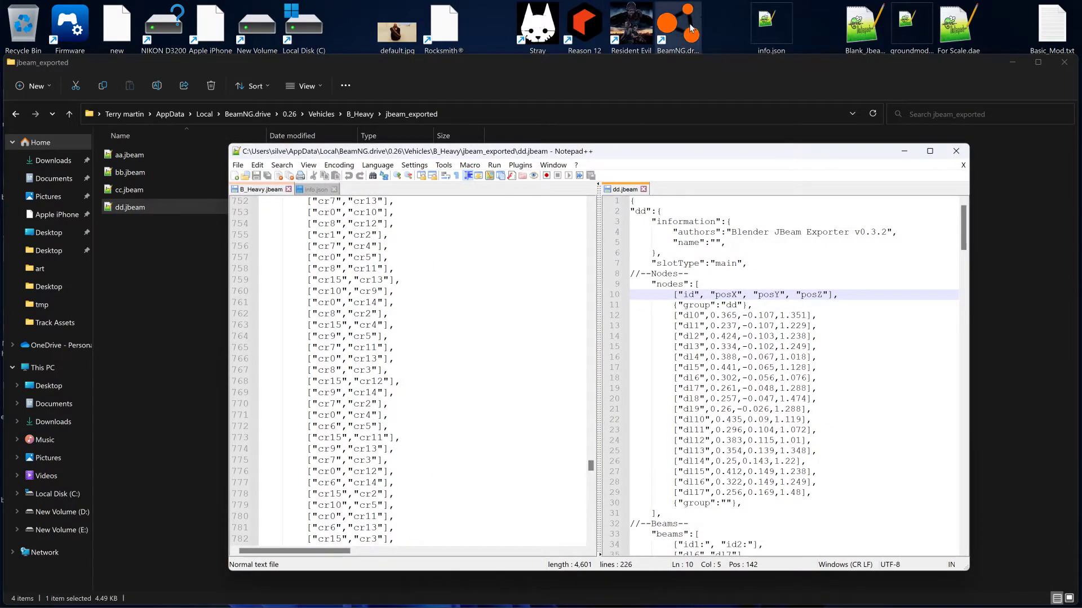
double_click(626, 152)
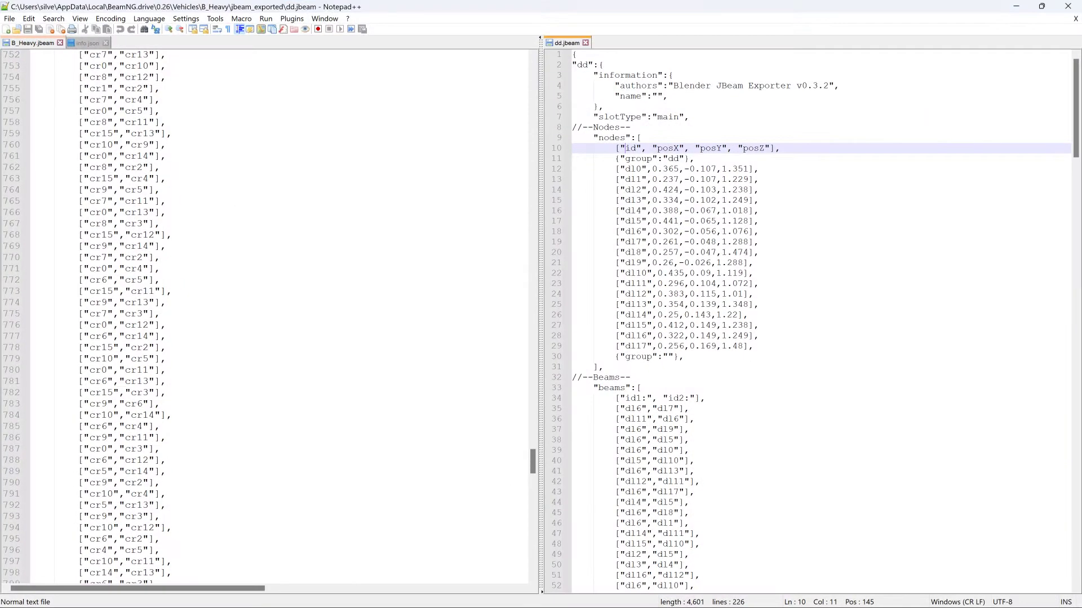
- Add a flexbody entry for mesh "D" with group "d" below the C entry in B_Heavy.jbeam
drag(532, 461, 588, 83)
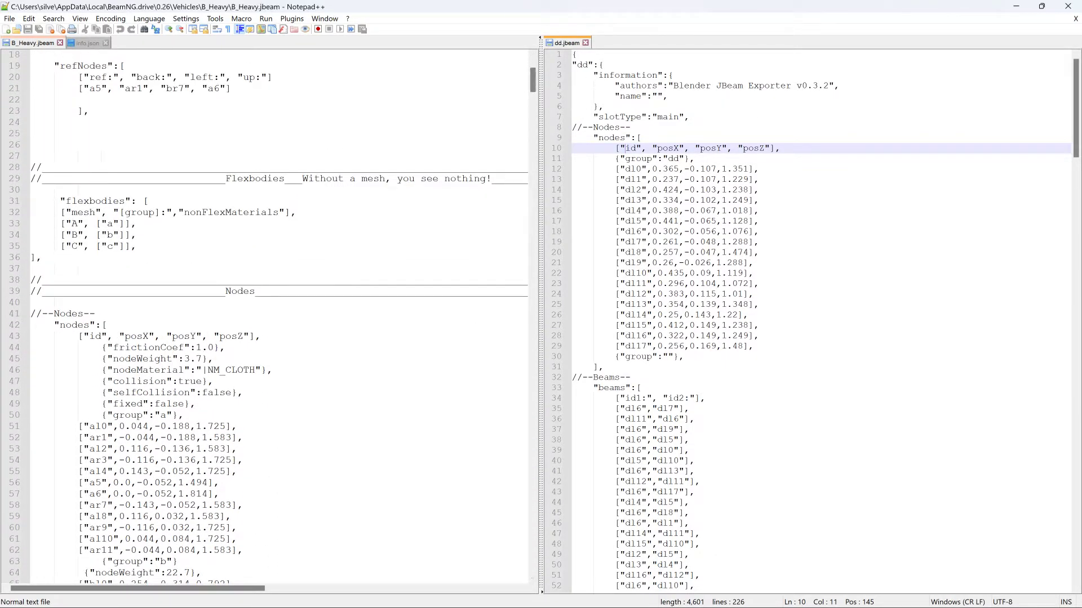
click(178, 247)
key(Return)
key(Return)
key(Return)
drag(154, 246, 28, 249)
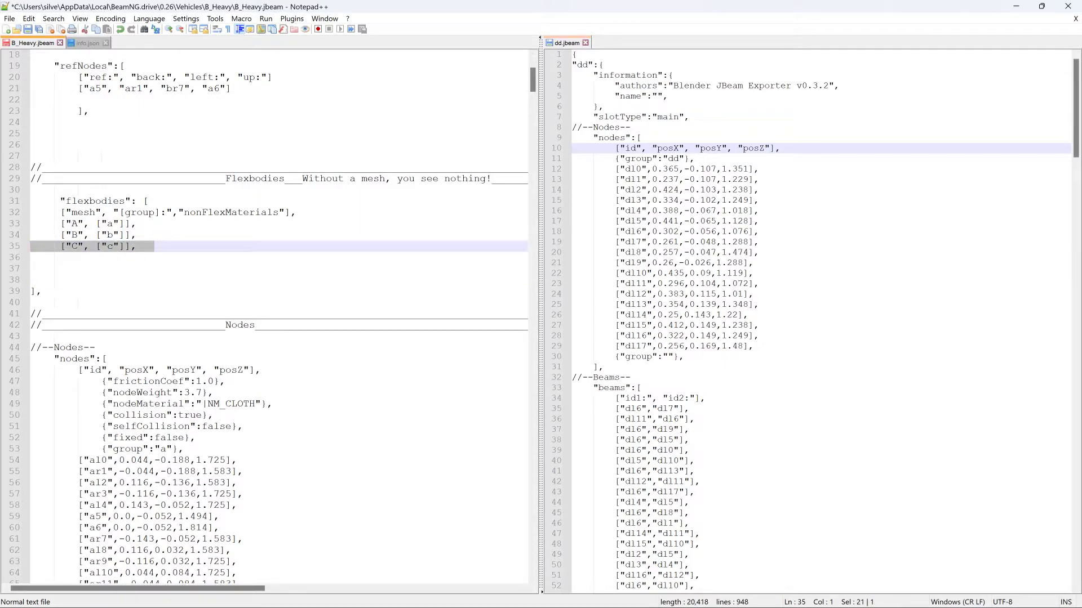
key(ctrl+c)
key(Down)
key(ctrl+v)
double_click(74, 258)
text(D)
drag(113, 257, 107, 258)
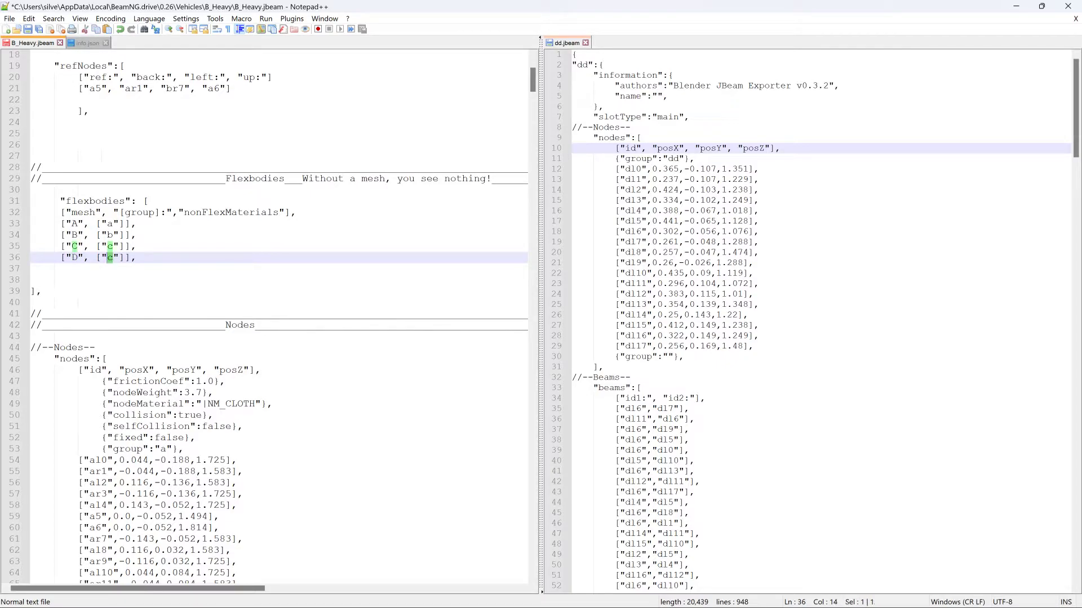
text(d)
- Below node cr15 in B_Heavy.jbeam, add a nodeWeight line of 3.0 and a group line named "d"
drag(184, 450, 31, 447)
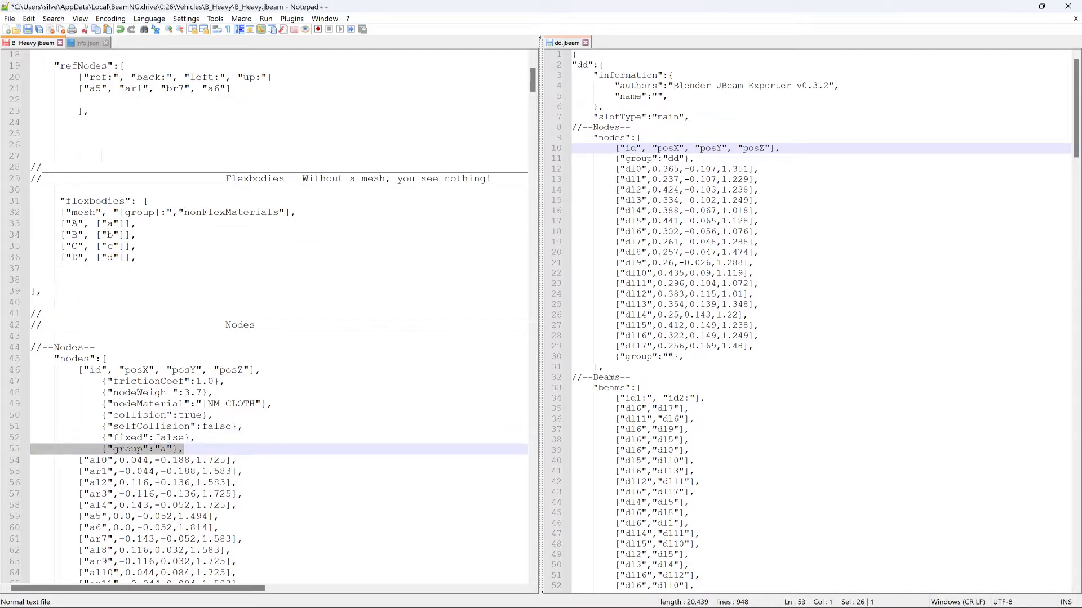
scroll(270, 315, down, 20)
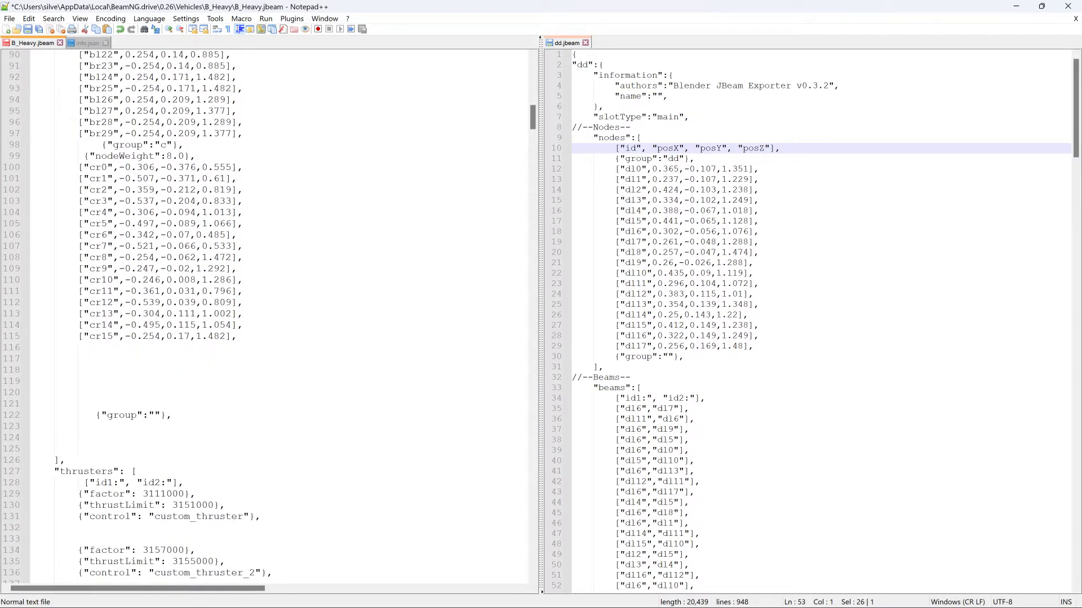
click(169, 347)
click(169, 359)
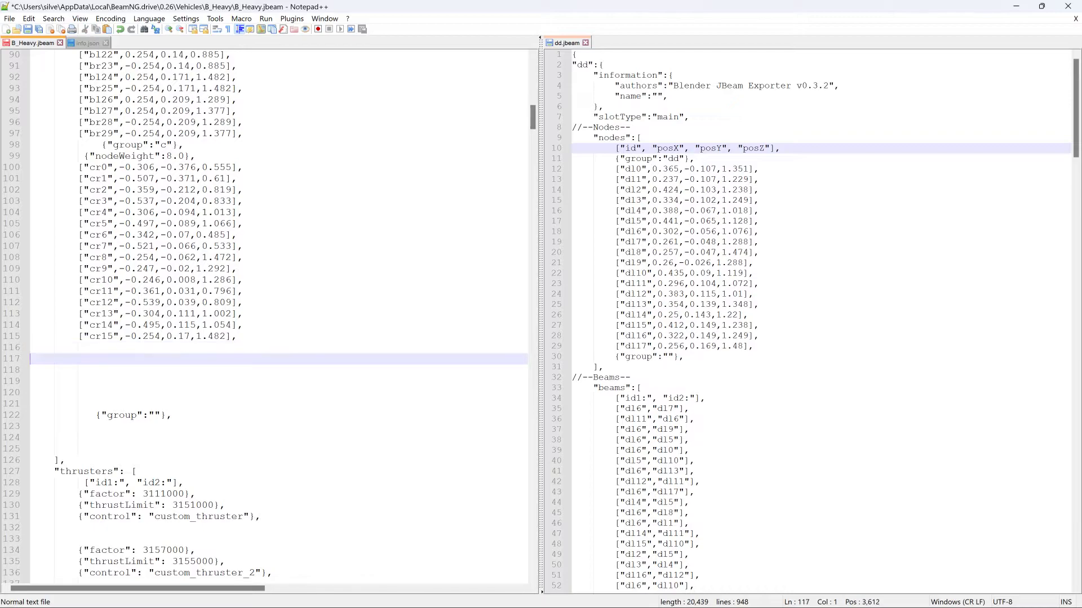
key(ctrl+v)
drag(202, 157, 30, 157)
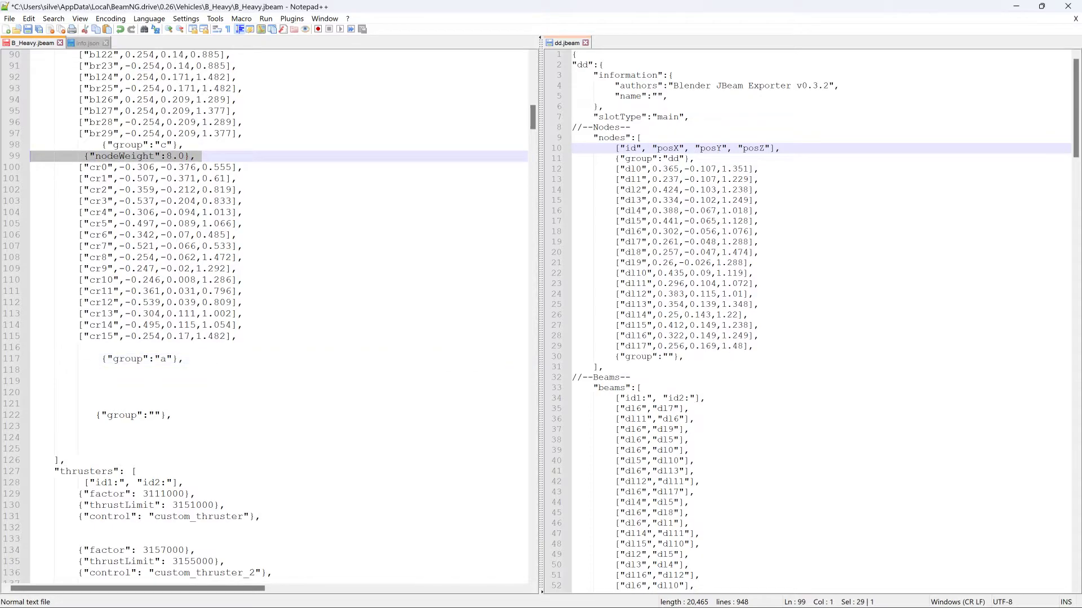
click(34, 347)
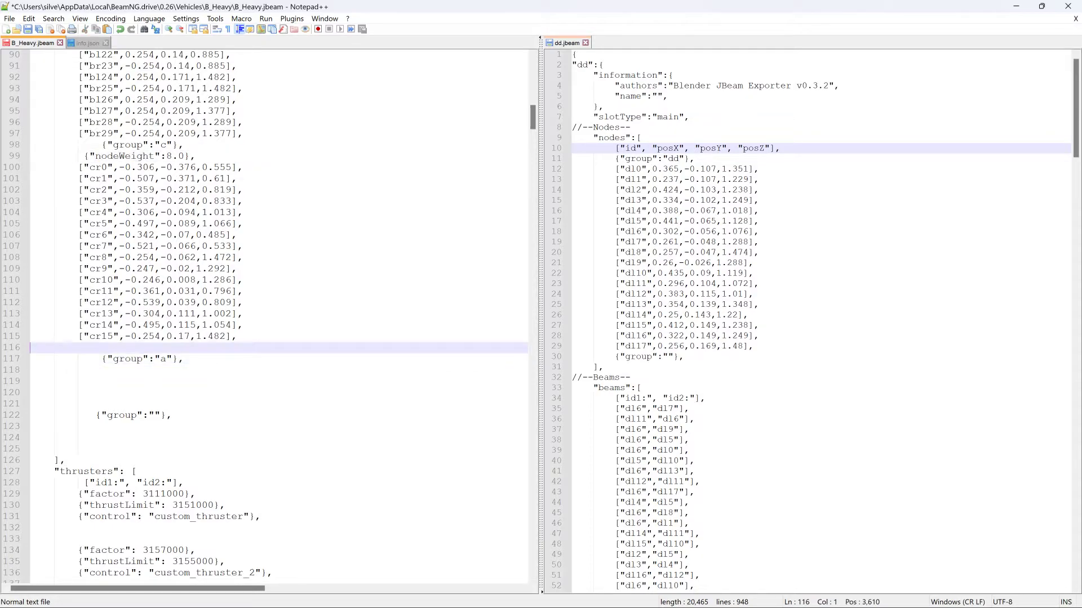
key(ctrl+v)
key(shift+Right)
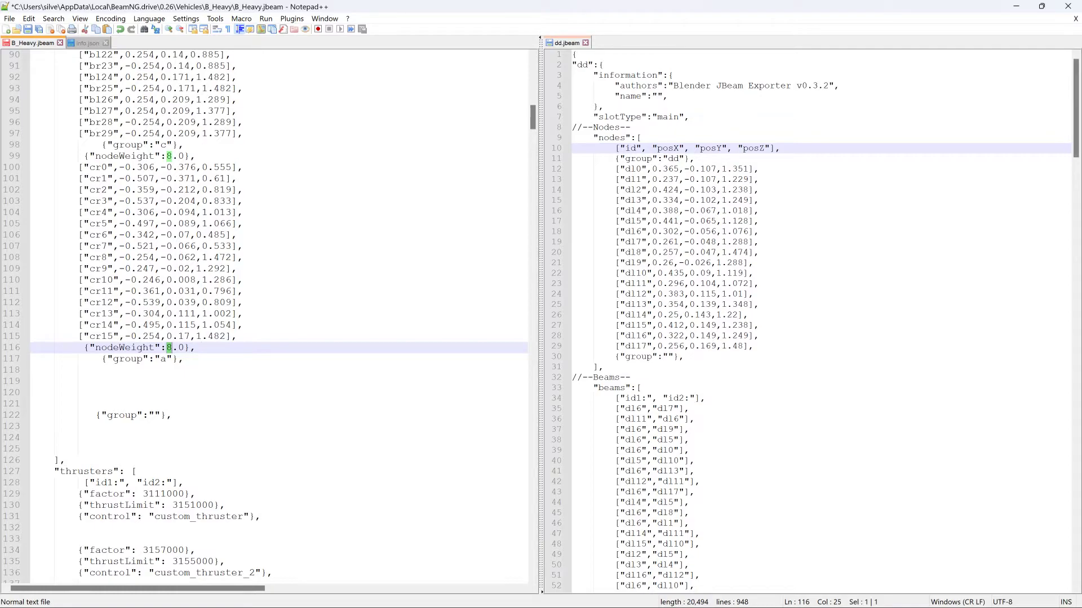
text(3)
drag(166, 360, 161, 359)
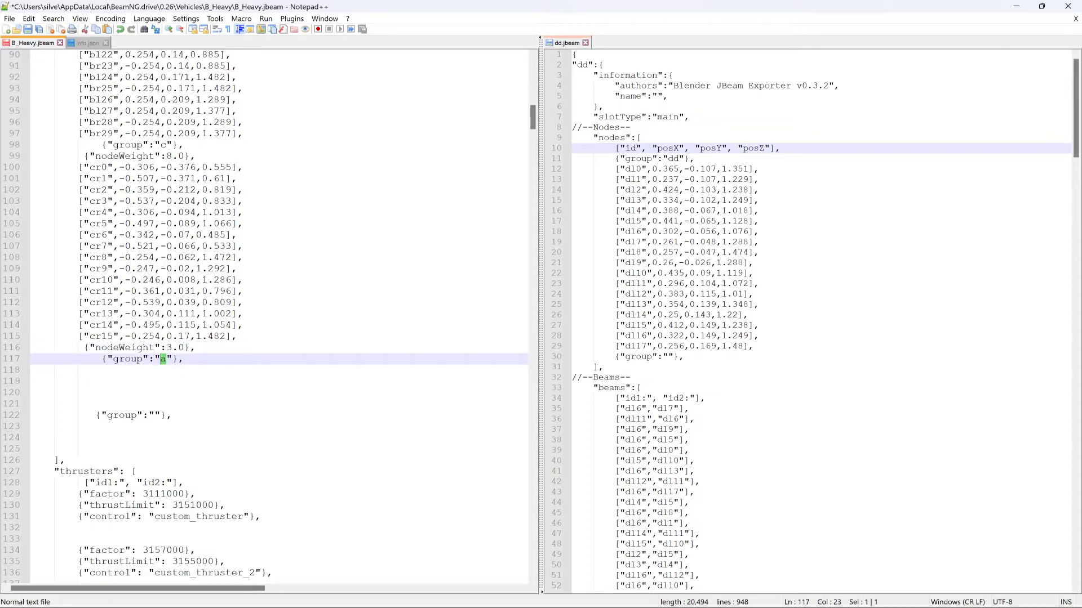
text(d)
- Copy the nodes dl0 to dl17 from dd.jbeam into B_Heavy.jbeam below the group "d" line
click(32, 393)
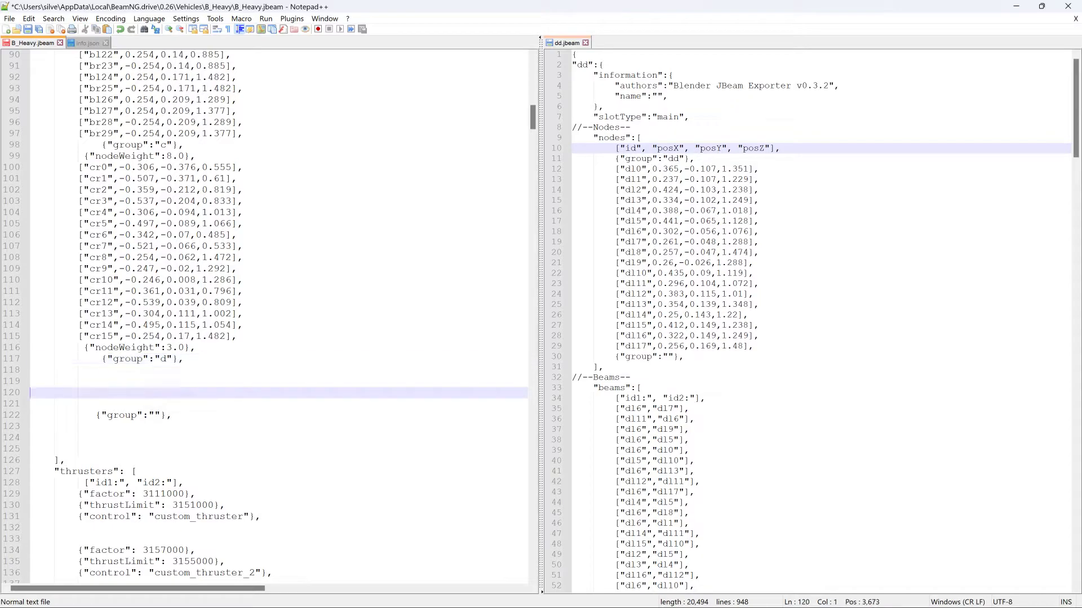
drag(573, 169, 754, 346)
drag(667, 237, 39, 374)
- Copy all the beam pairs from dd.jbeam into B_Heavy.jbeam below the last left arm beam, before the Triangles section
scroll(39, 375, down, 16)
scroll(270, 315, down, 20)
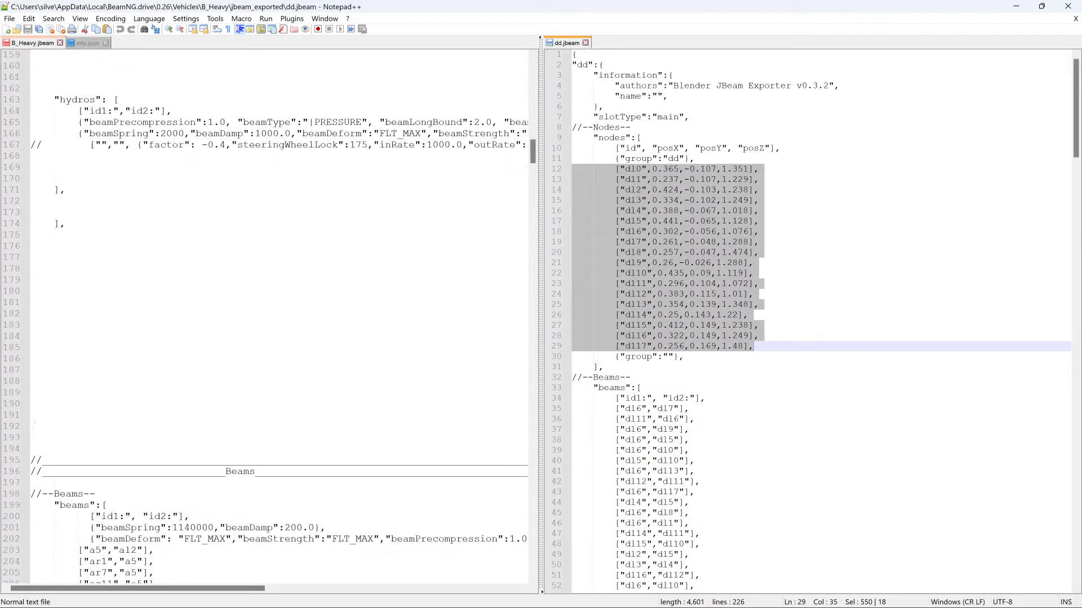
drag(532, 186, 521, 418)
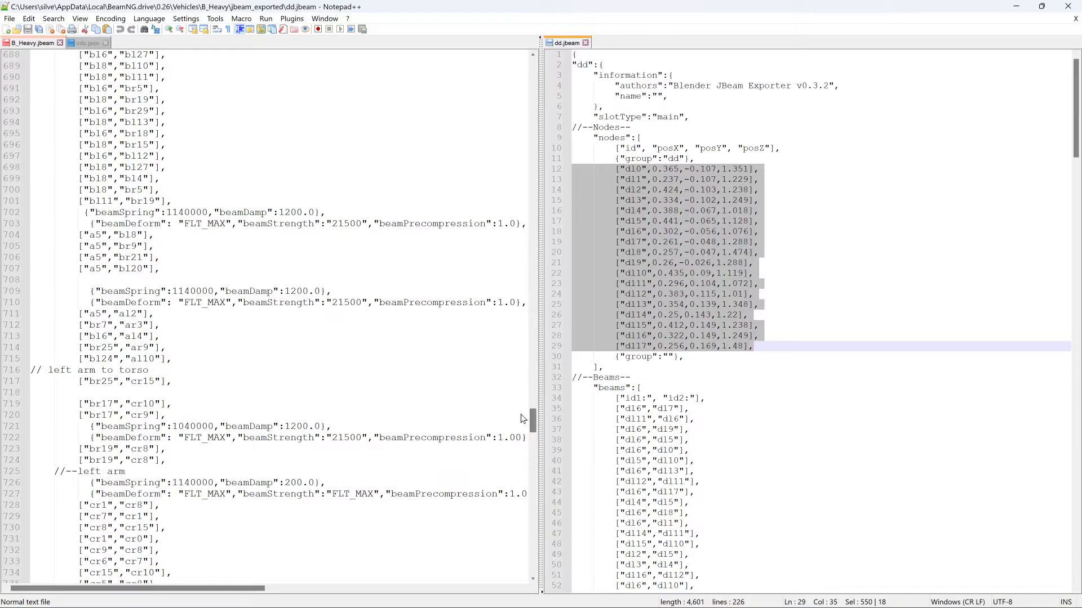
drag(521, 418, 521, 418)
scroll(270, 316, down, 4)
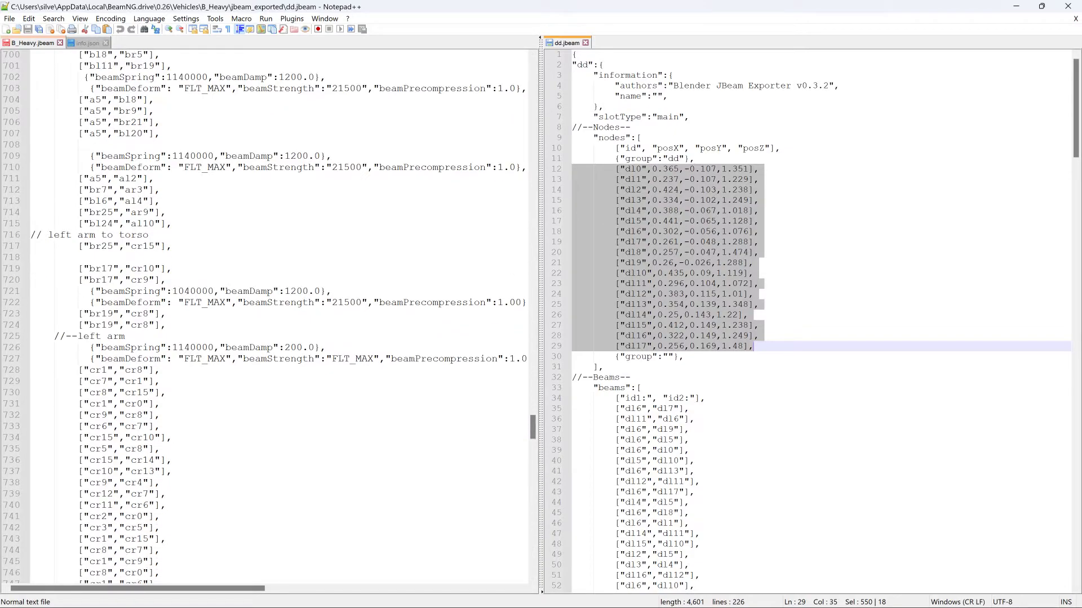
scroll(270, 315, down, 13)
drag(533, 448, 537, 498)
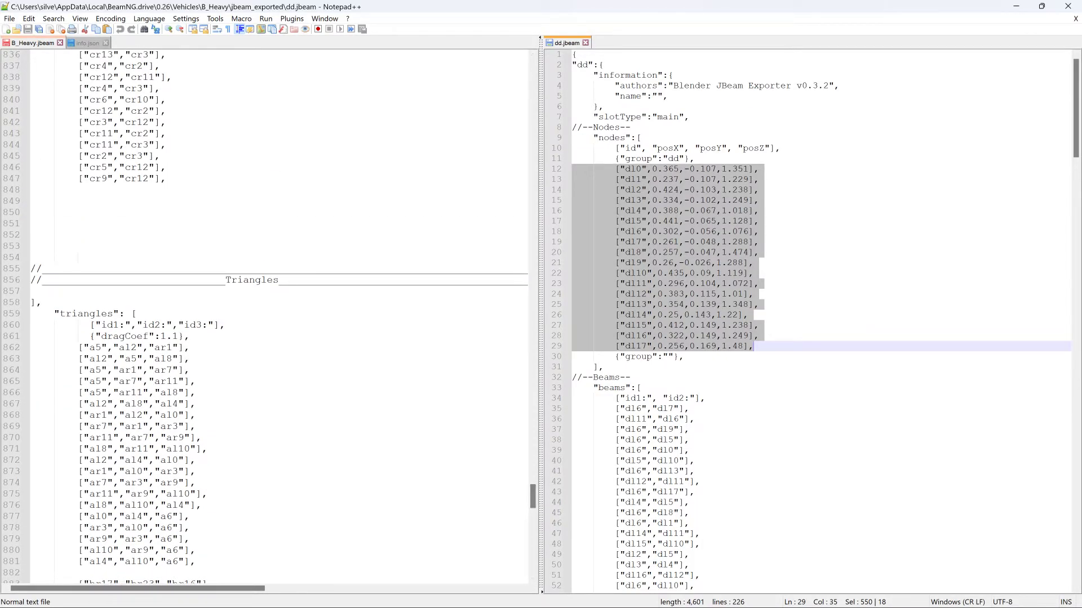
click(31, 201)
drag(573, 409, 694, 409)
drag(626, 263, 34, 201)
click(35, 190)
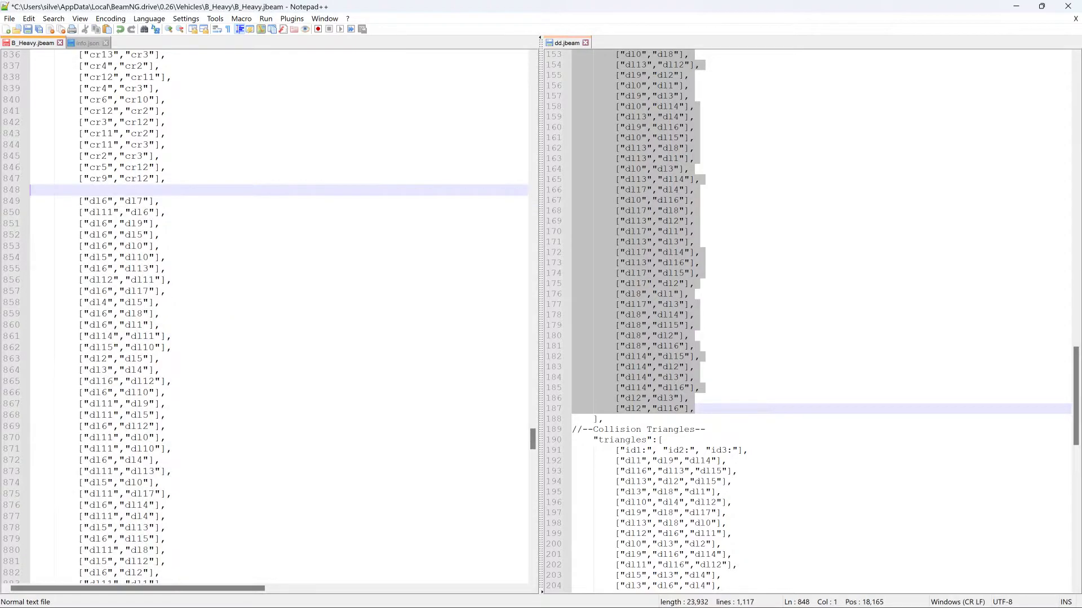
- Add the comment line "//--upper right arm" above the ["dl6","dl7"] beam in B_Heavy.jbeam
text(//--upper right at)
key(BackSpace)
text(rm)
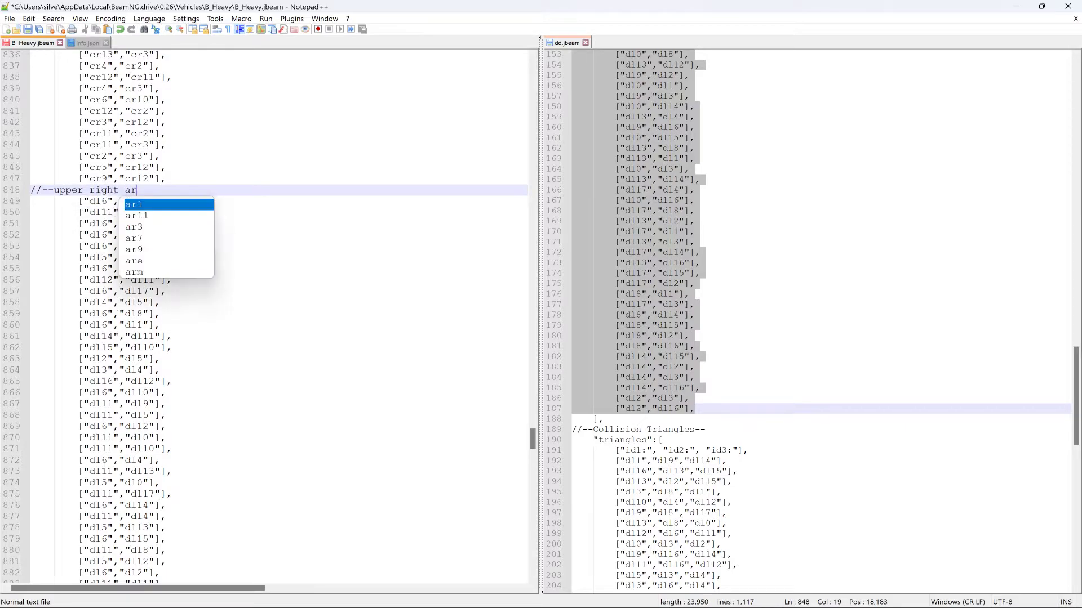
click(270, 268)
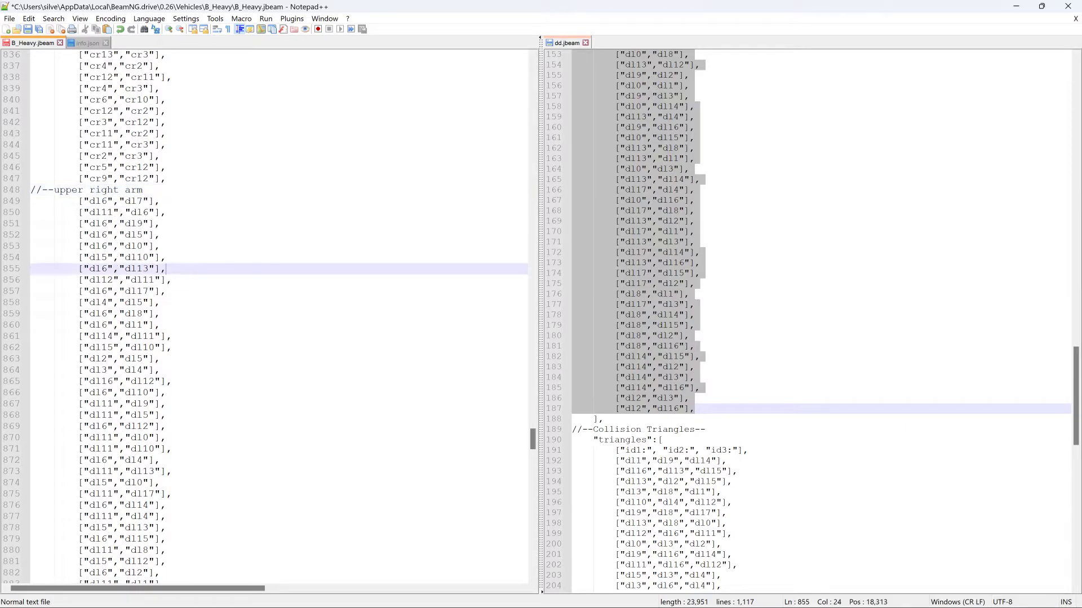
- Copy all the collision triangles from dd.jbeam below the last cr triangle in B_Heavy.jbeam and save B_Heavy.jbeam
scroll(271, 269, down, 5)
drag(535, 446, 543, 552)
click(226, 290)
key(Return)
key(Return)
key(Return)
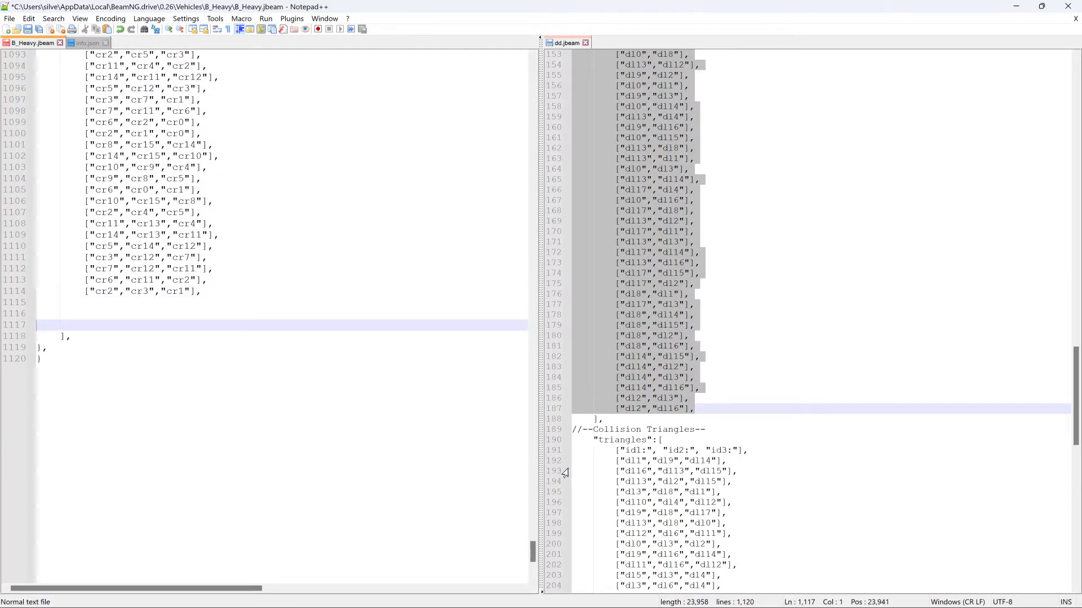
drag(563, 462, 563, 596)
drag(755, 587, 755, 555)
drag(675, 434, 43, 313)
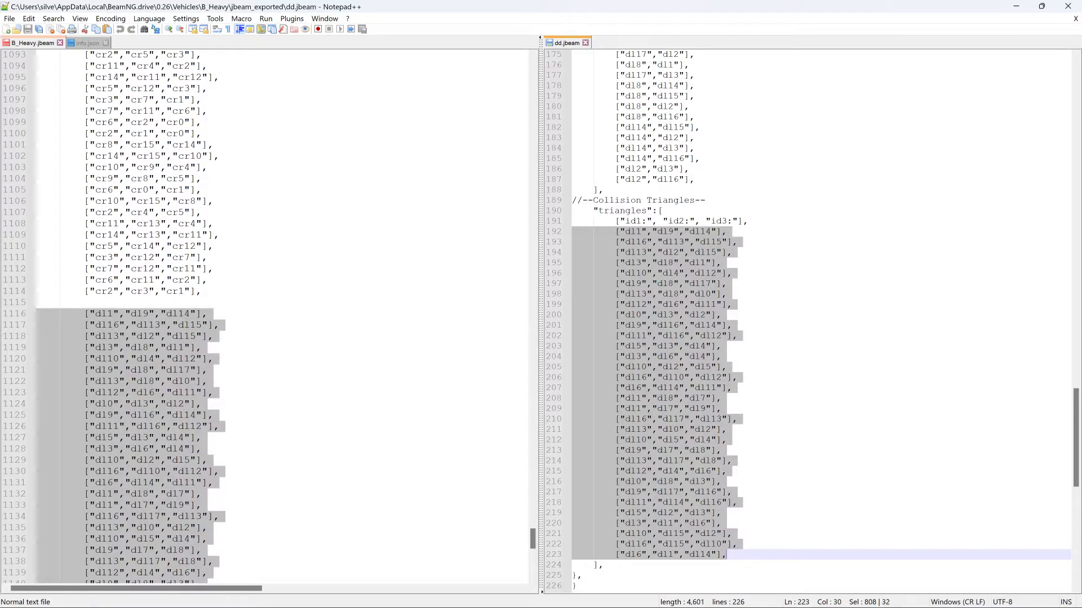
click(38, 44)
click(27, 28)
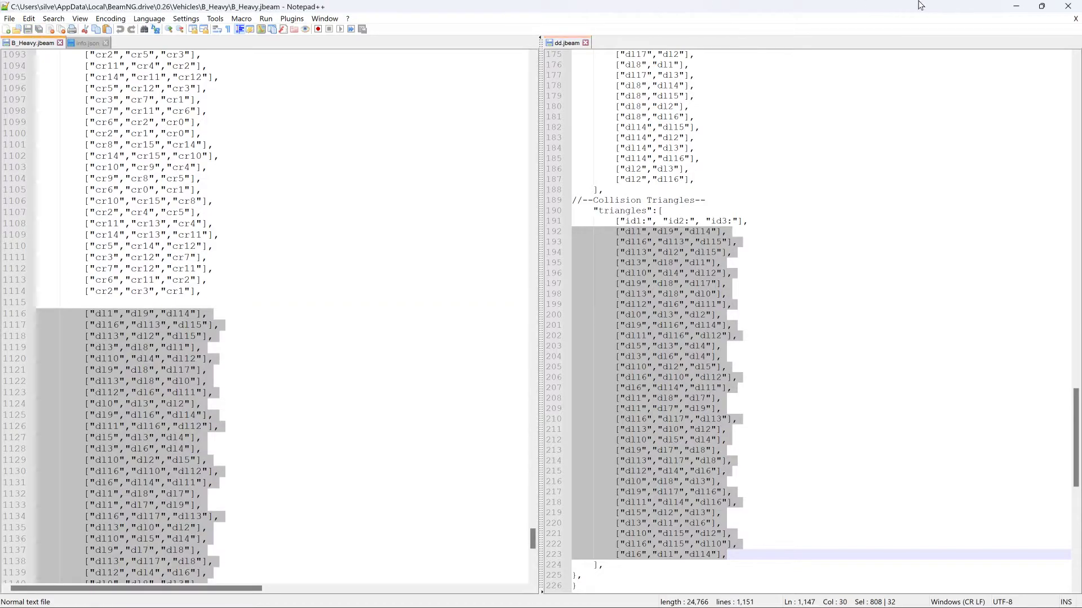
- Start the BeamNG.drive launcher from the desktop and open info.json from the B_Heavy folder in Notepad++
click(1016, 7)
click(679, 29)
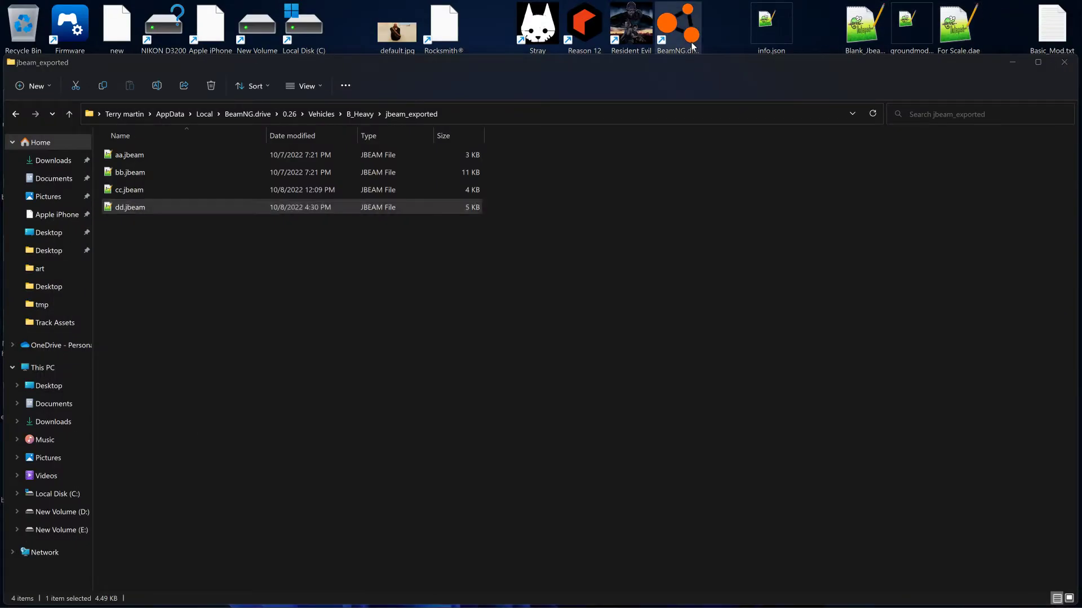
click(370, 116)
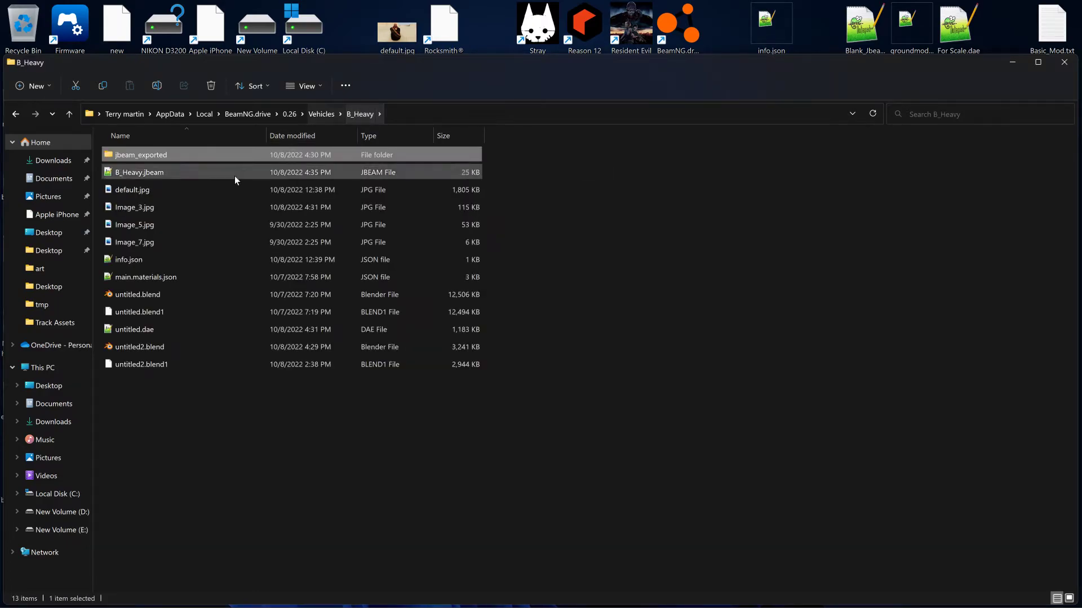
click(142, 258)
double_click(142, 259)
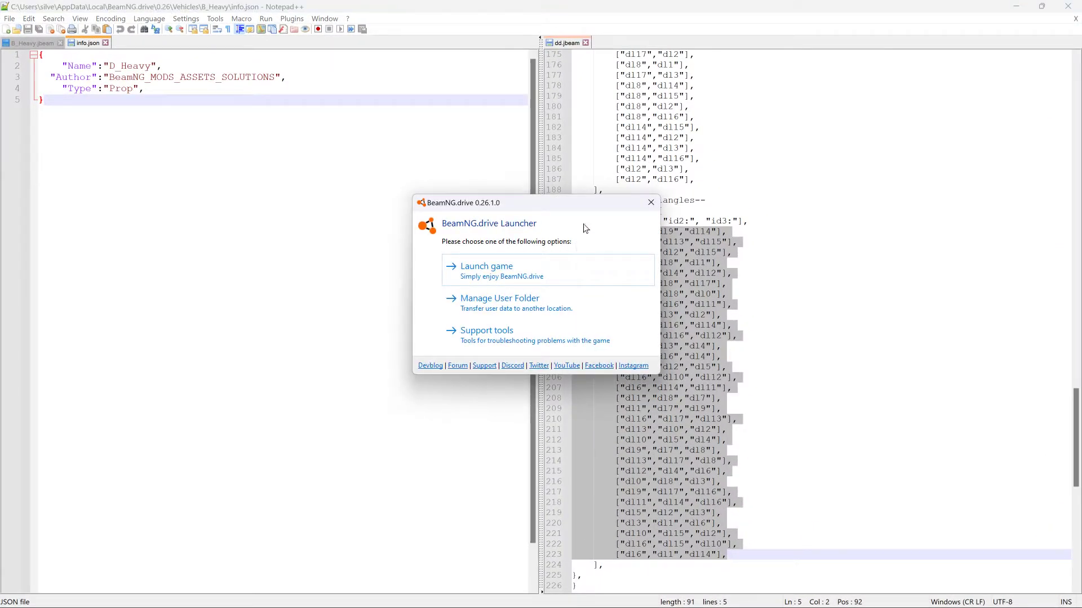
- Set the Name value in info.json to "E_Heavy" and save the file
drag(115, 67, 110, 67)
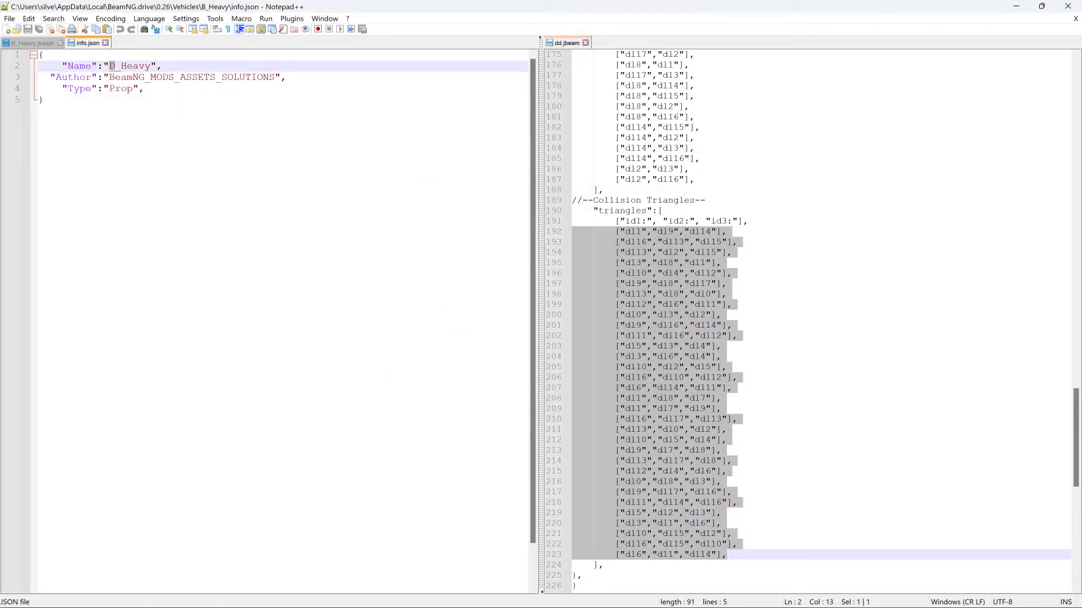
text(E)
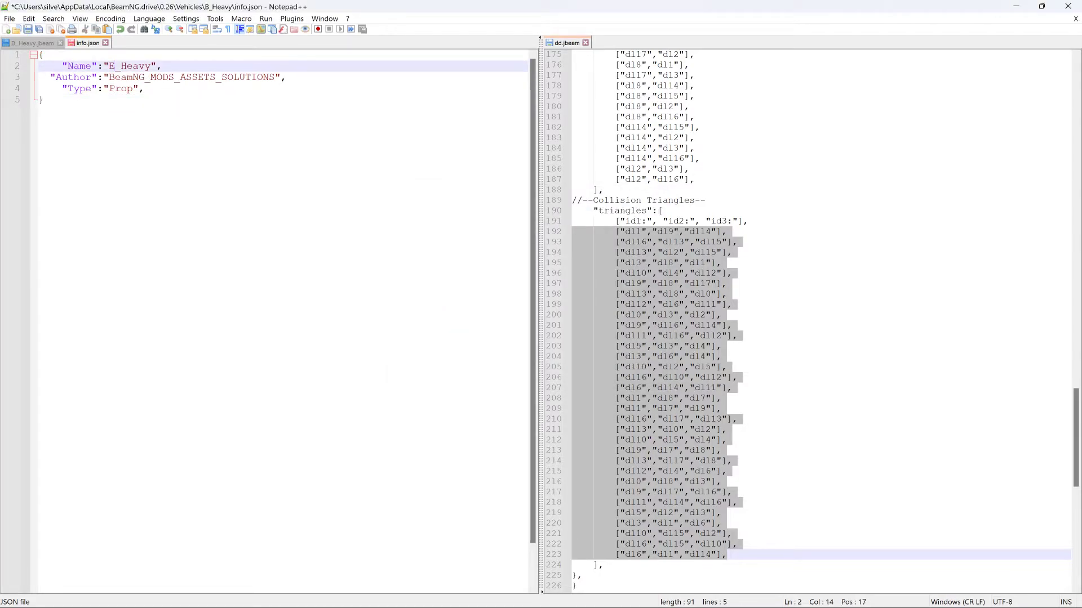
click(29, 29)
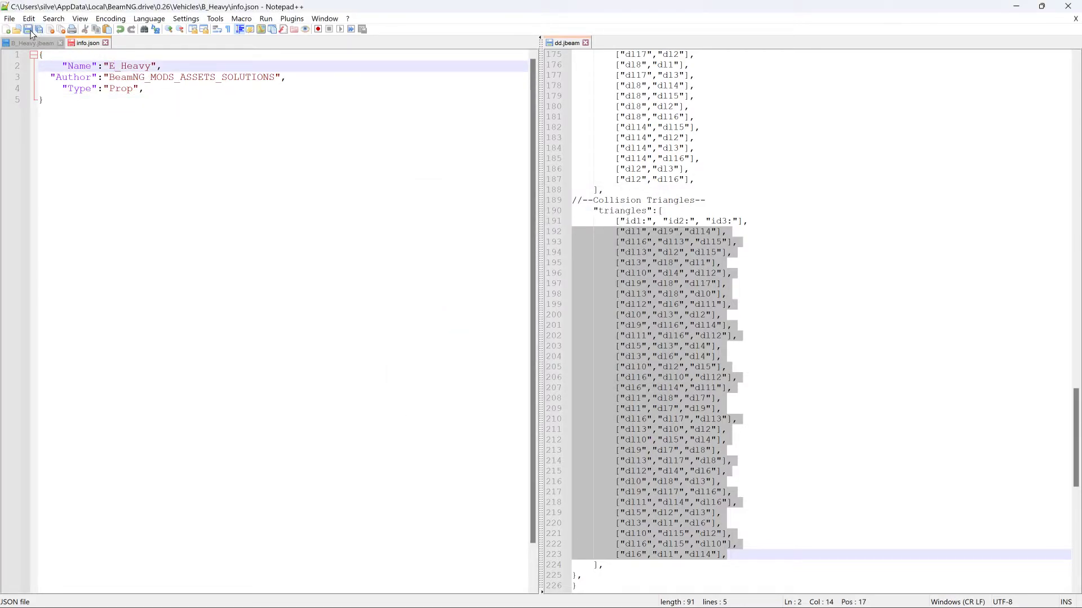
- Switch to the BeamNG.drive launcher, launch the game and load the Grid, Small, Pure map in Freeroam at the default spawn point
click(1015, 8)
click(519, 275)
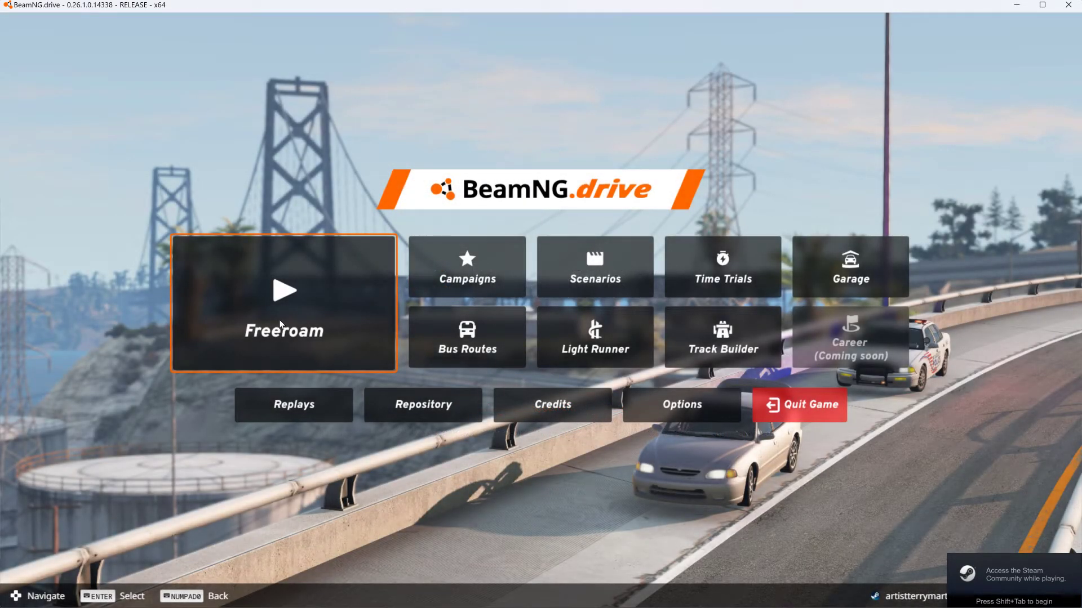
click(280, 325)
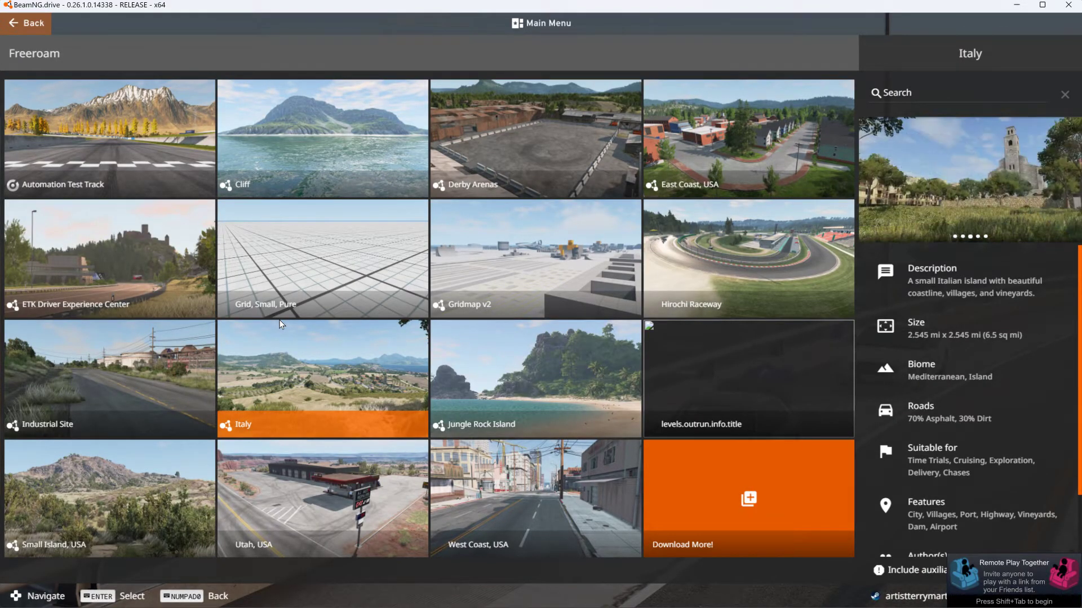
click(338, 267)
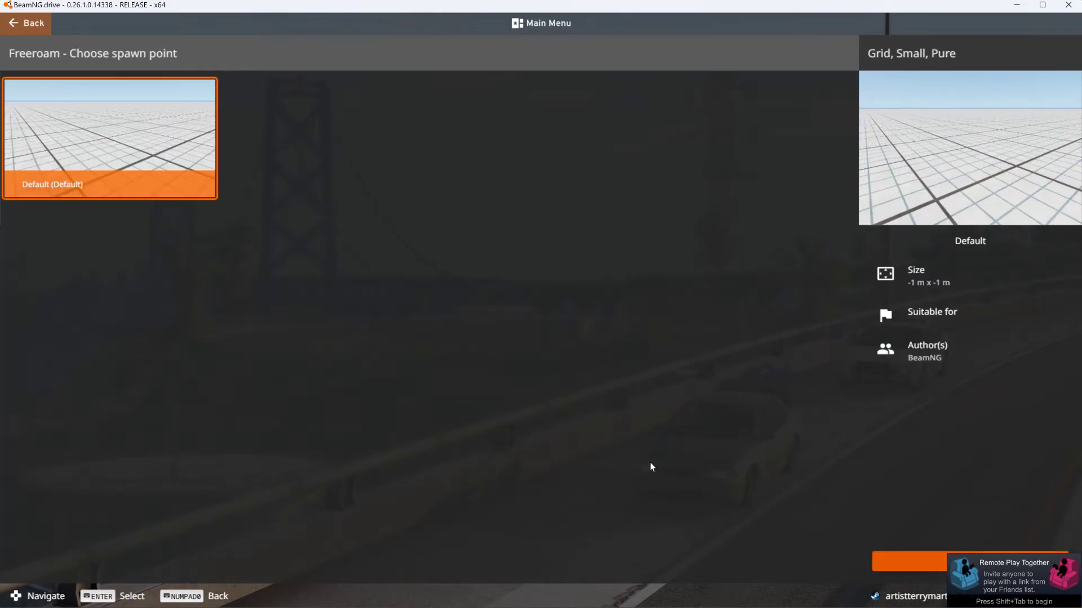
click(895, 559)
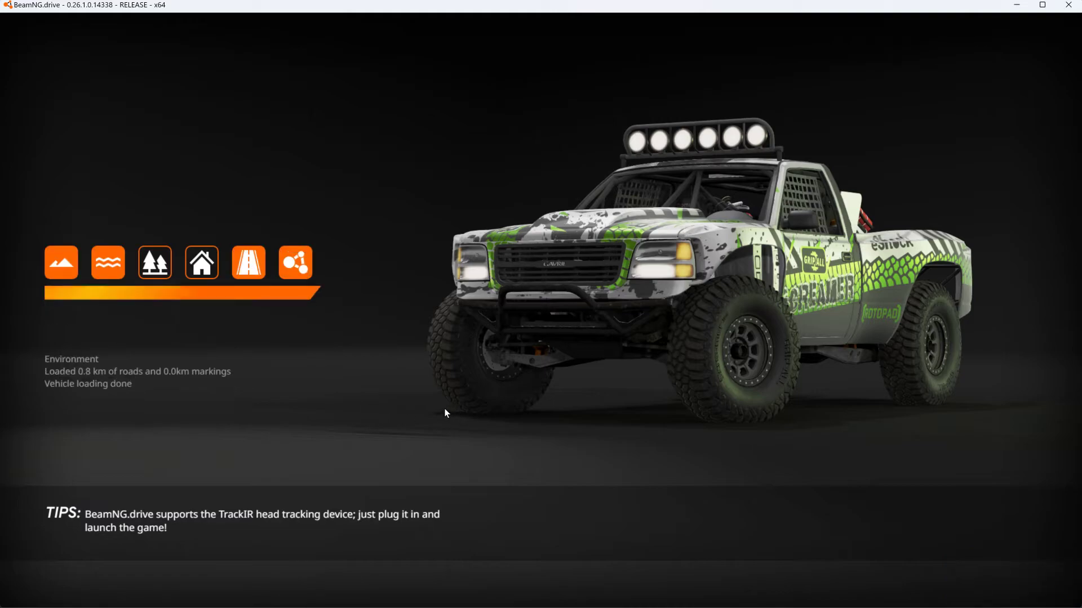
- Lower the system volume to 50
key(XF86AudioLowerVolume)
key(XF86AudioLowerVolume)
key(XF86AudioLowerVolume)
key(XF86AudioLowerVolume)
key(XF86AudioLowerVolume)
key(XF86AudioLowerVolume)
key(XF86AudioLowerVolume)
key(XF86AudioLowerVolume)
key(XF86AudioLowerVolume)
key(XF86AudioLowerVolume)
key(XF86AudioLowerVolume)
key(XF86AudioLowerVolume)
key(XF86AudioLowerVolume)
key(XF86AudioLowerVolume)
key(XF86AudioLowerVolume)
key(XF86AudioLowerVolume)
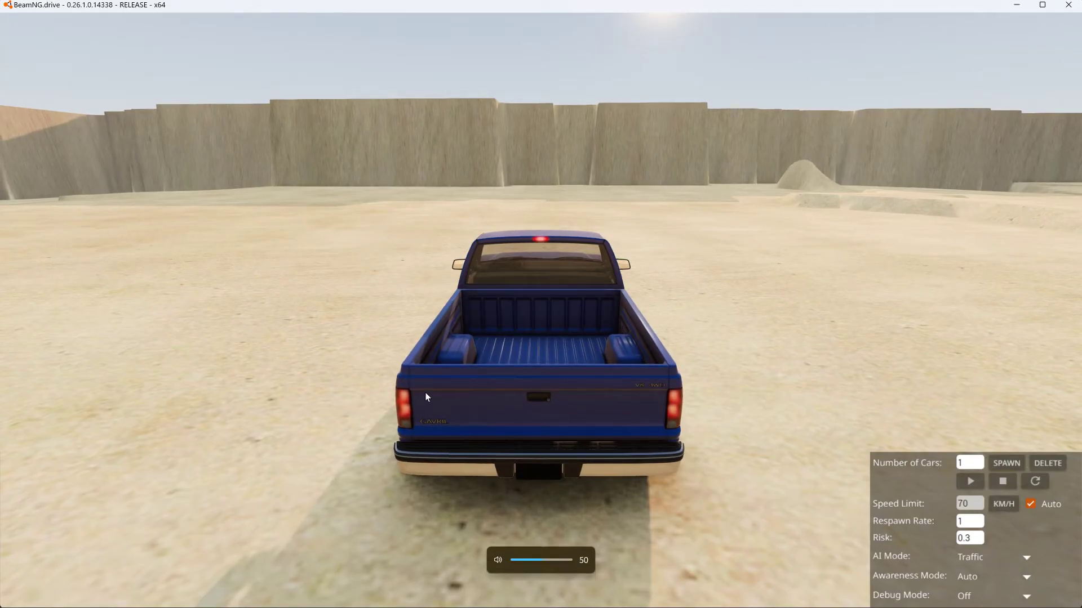
- Replace the blue pickup truck with the E_Heavy prop from the vehicle selection
key(F11)
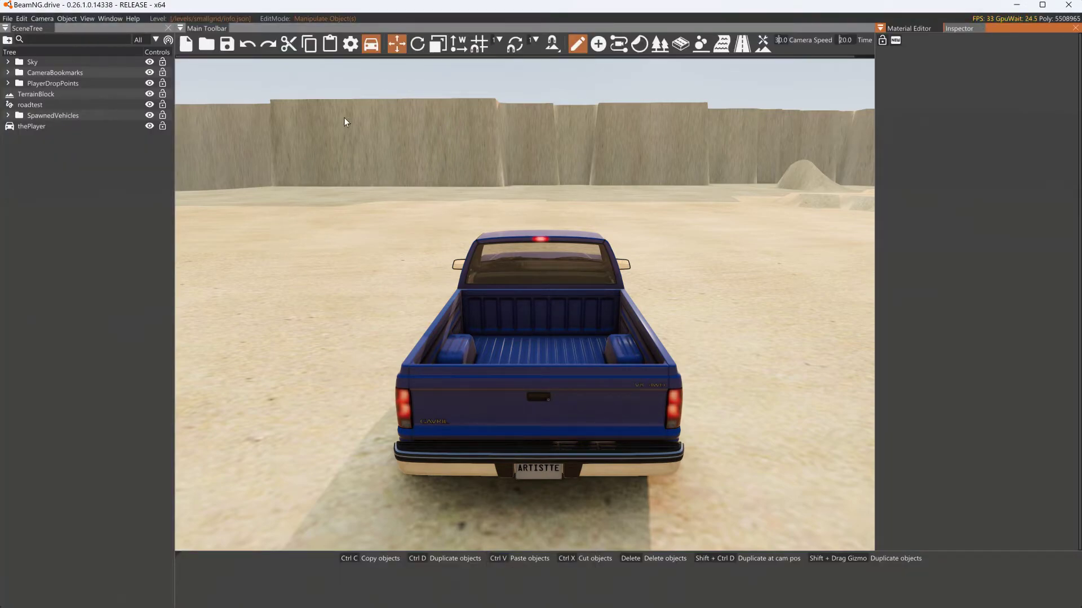
key(F11)
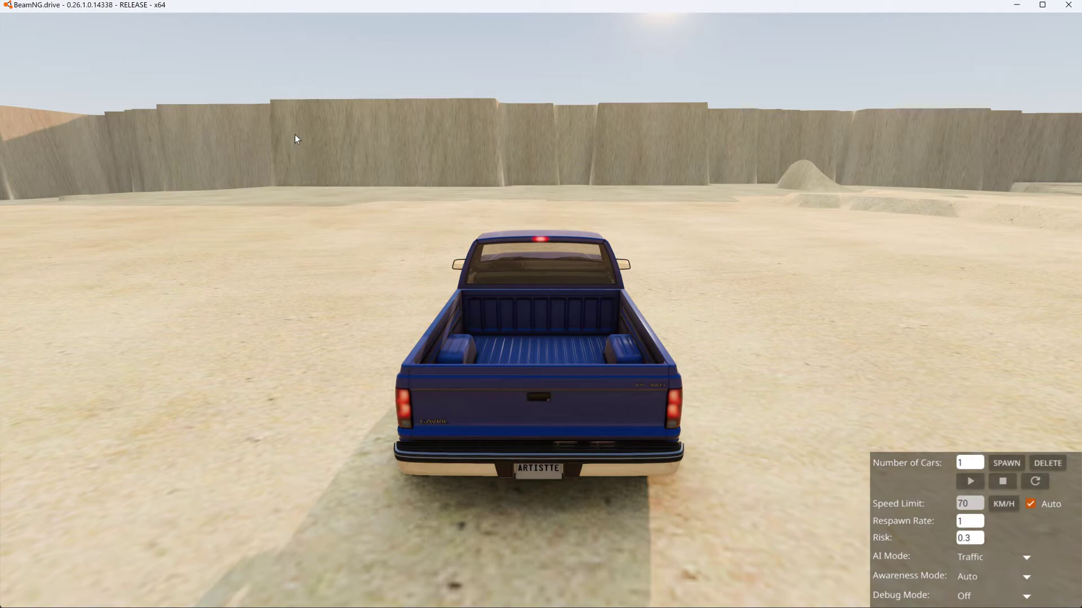
key(Escape)
click(449, 27)
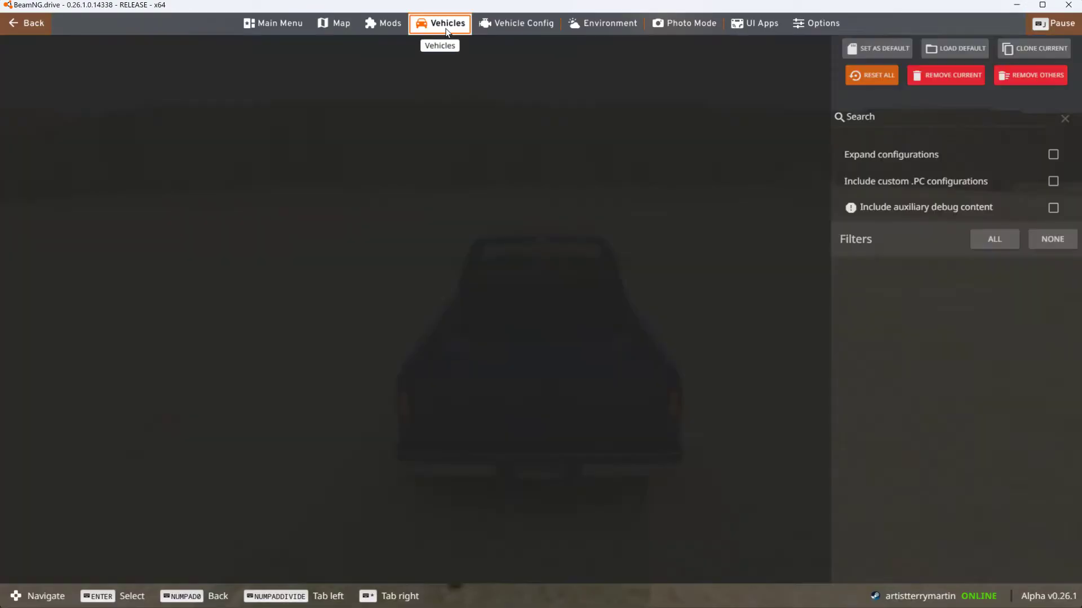
scroll(466, 522, down, 3)
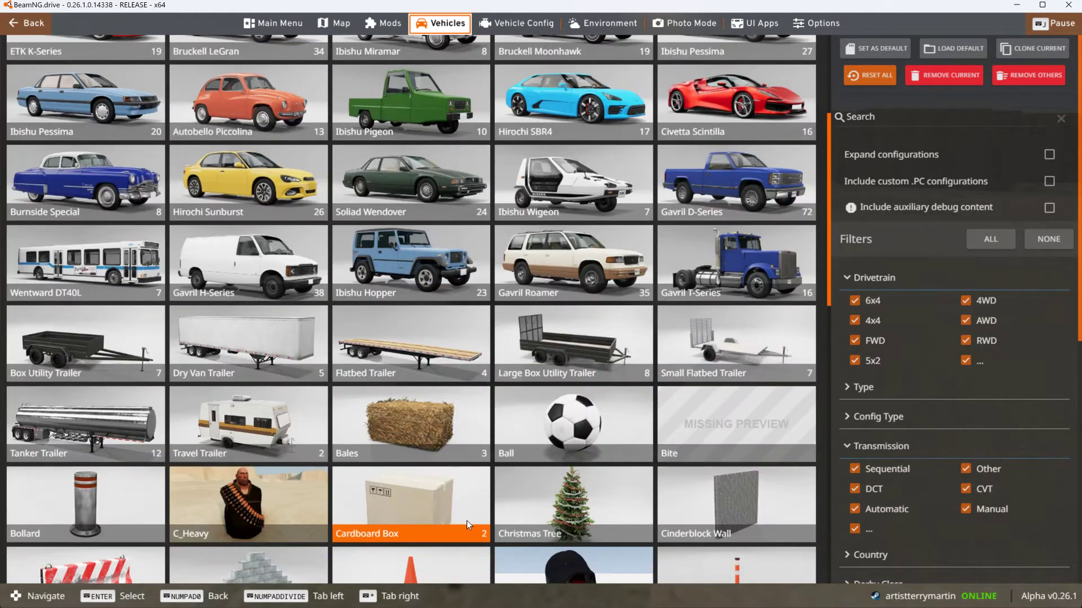
scroll(397, 525, down, 1)
scroll(396, 521, down, 1)
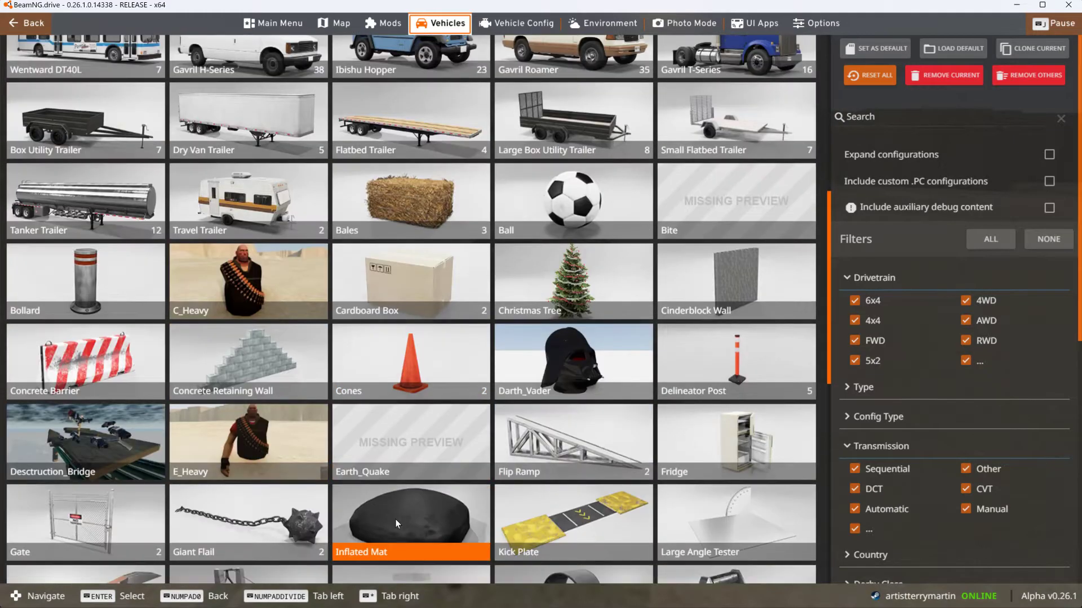
click(283, 441)
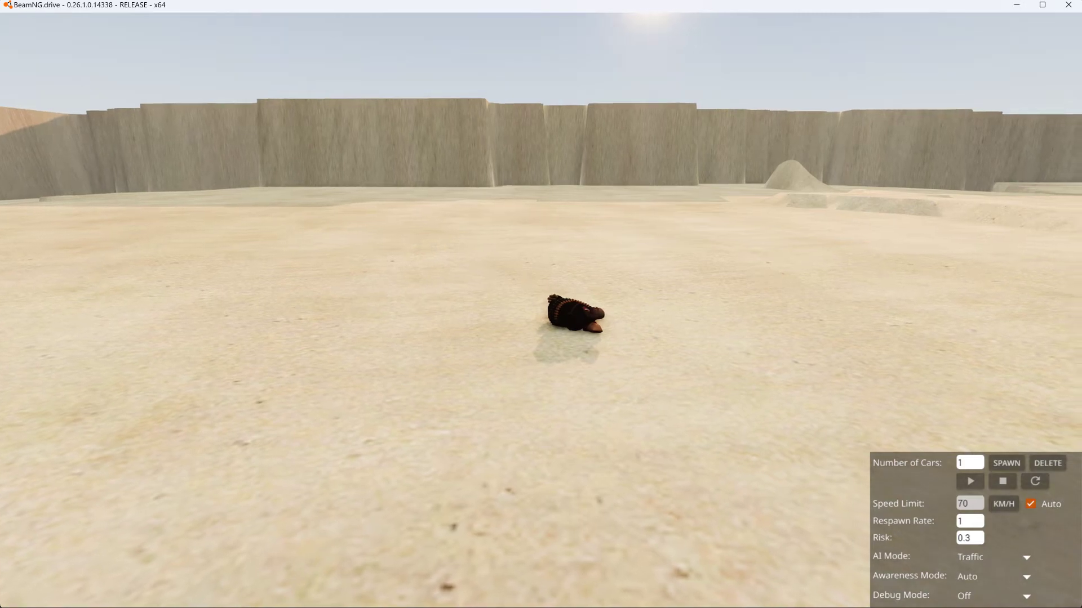
- Reset the E_Heavy prop and toggle the physics pause to examine how the arms attach to the torso
key(w)
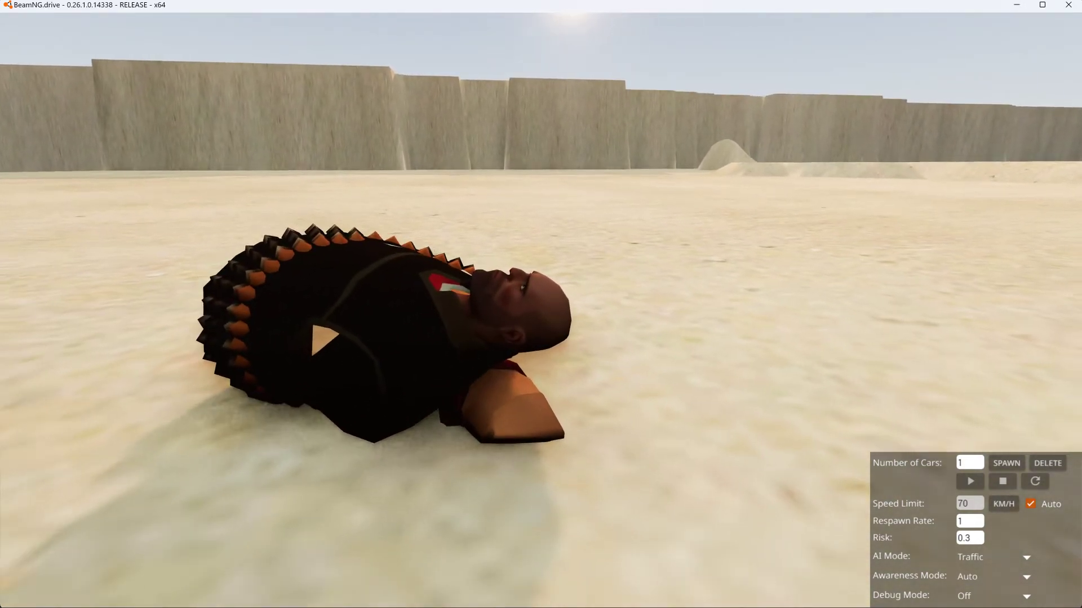
key(s)
key(ctrl)
ctrl+drag(561, 376, 563, 376)
key(r)
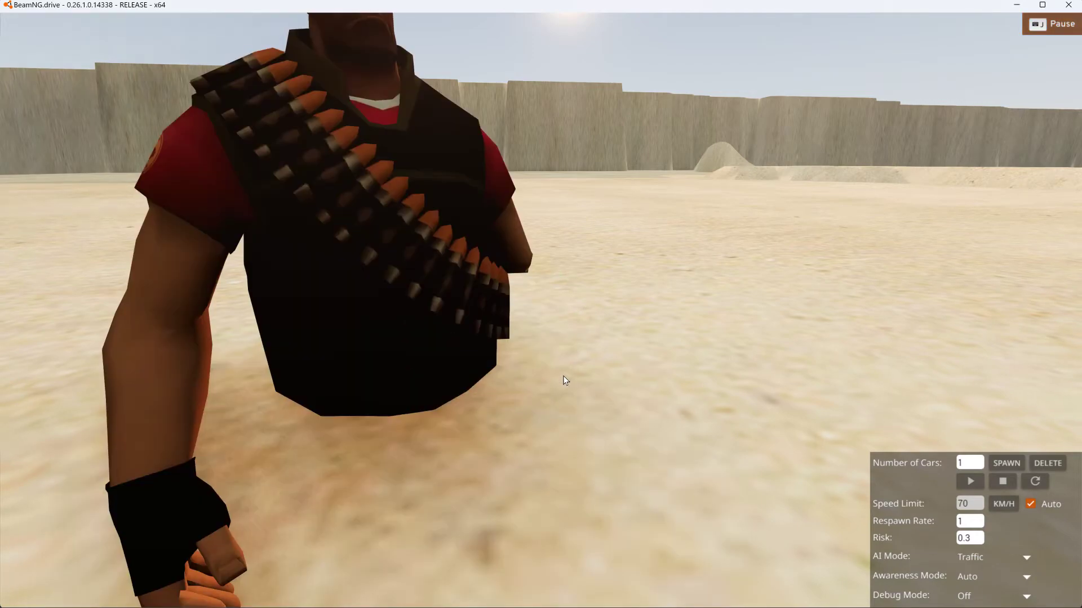
key(d)
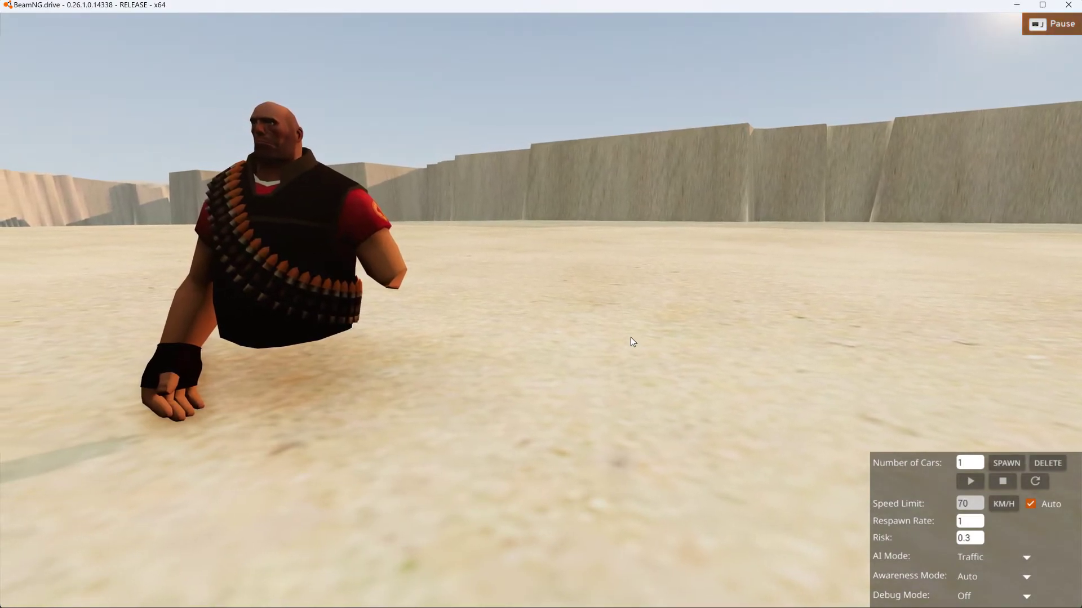
key(j)
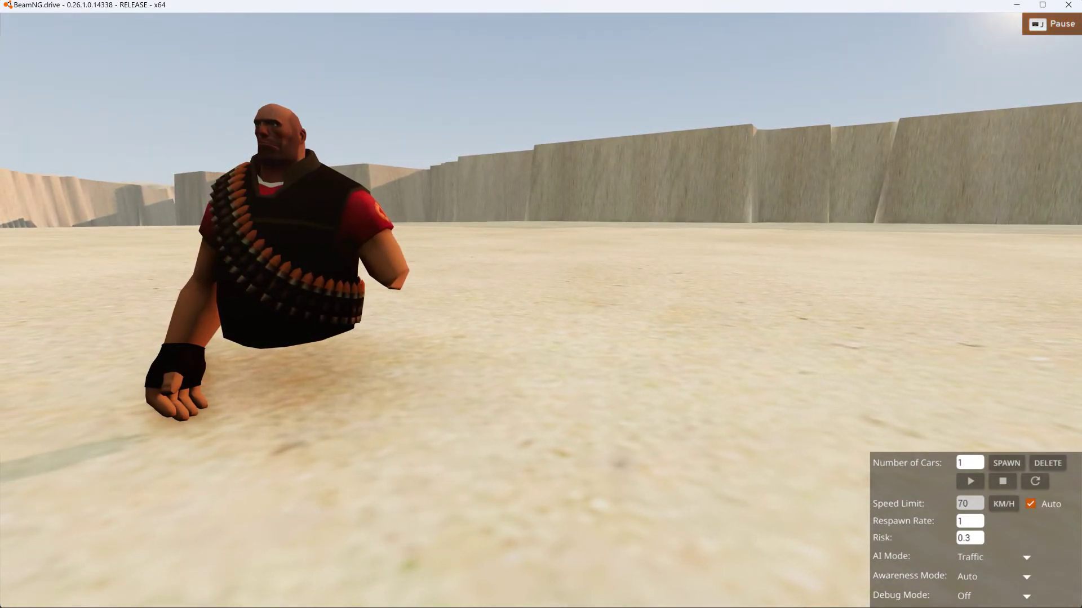
drag(389, 208, 601, 150)
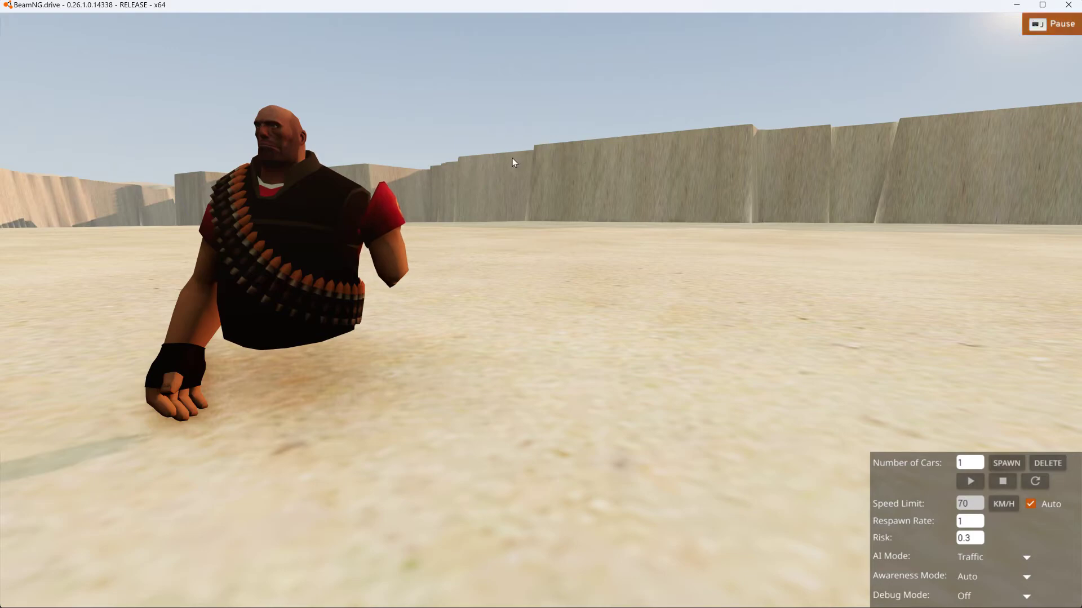
- Show the node names on the E_Heavy character while the simulation is paused
key(ctrl+m)
right_drag(500, 167, 375, 71)
key(w)
key(s)
key(w)
right_drag(454, 197, 468, 175)
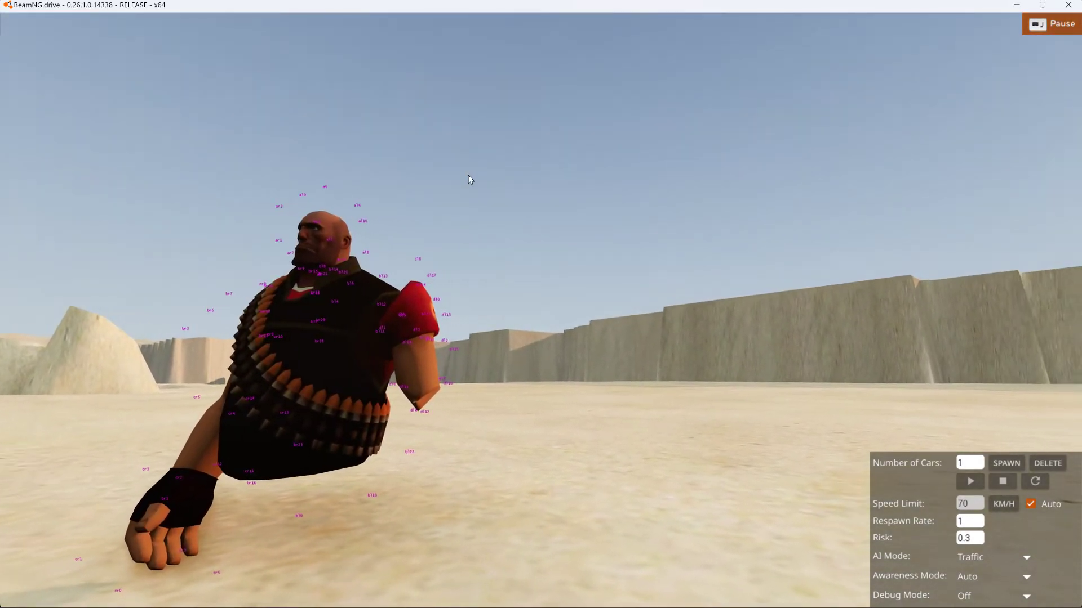
- Examine the node names around the distorted red sleeve and the nearby shoulder of the E_Heavy character
key(a)
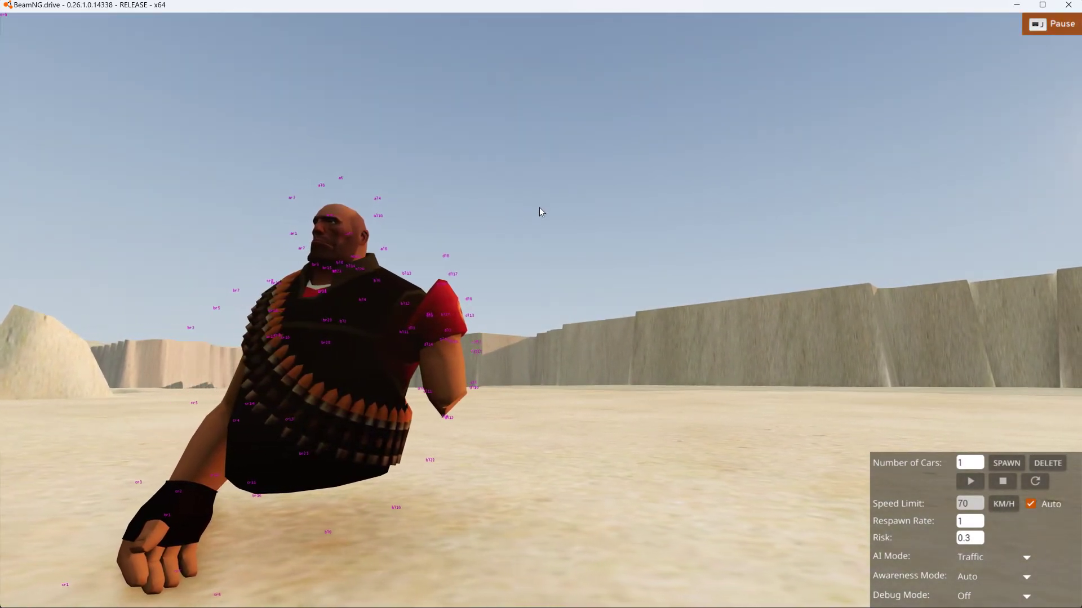
key(w)
key(a)
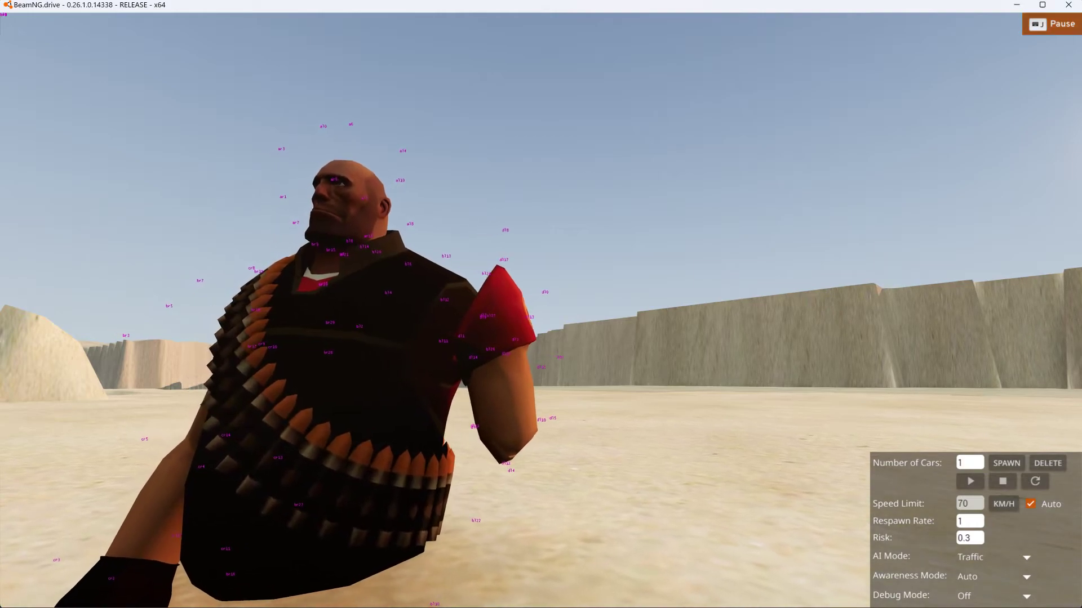
key(w)
key(a)
key(w)
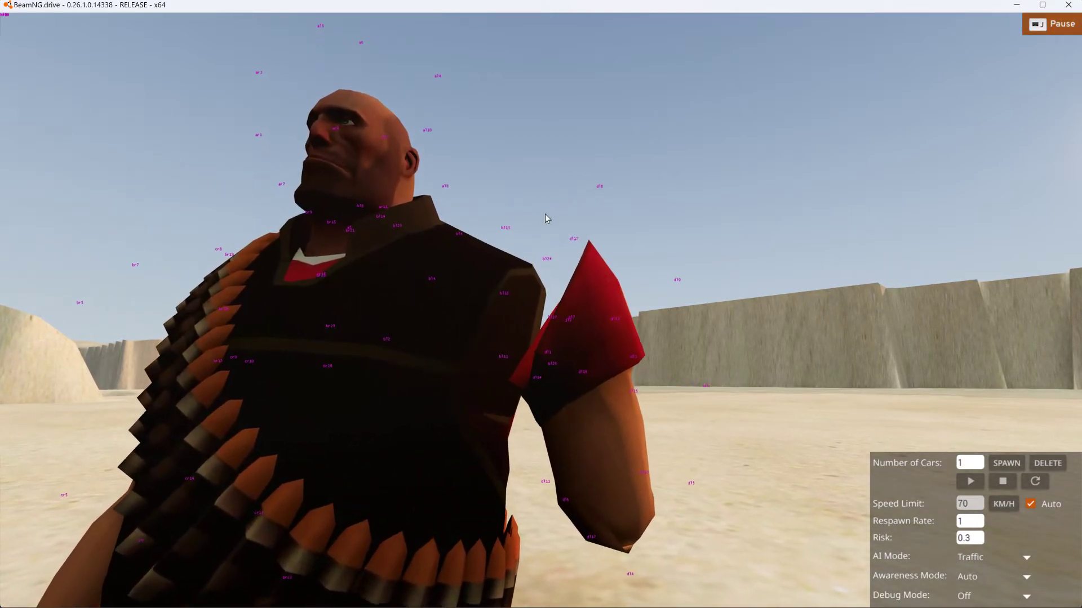
key(w)
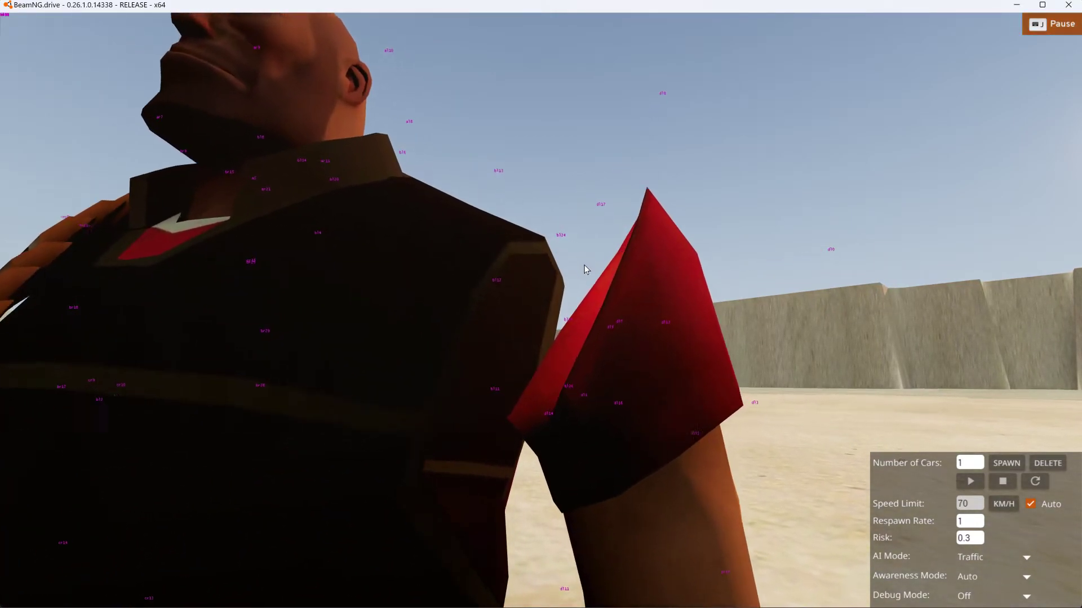
right_drag(584, 264, 614, 267)
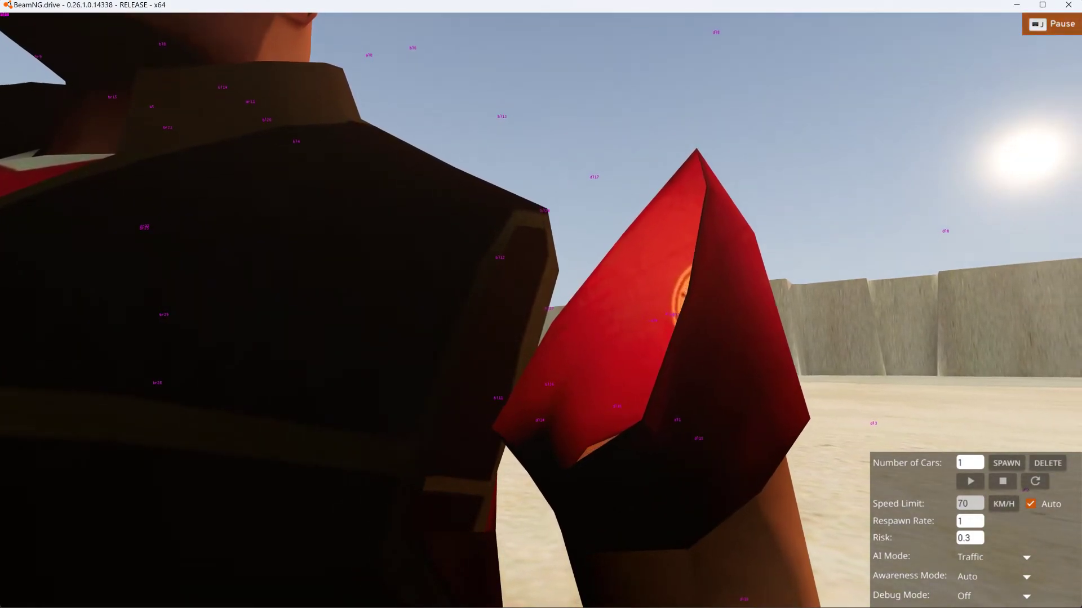
key(a)
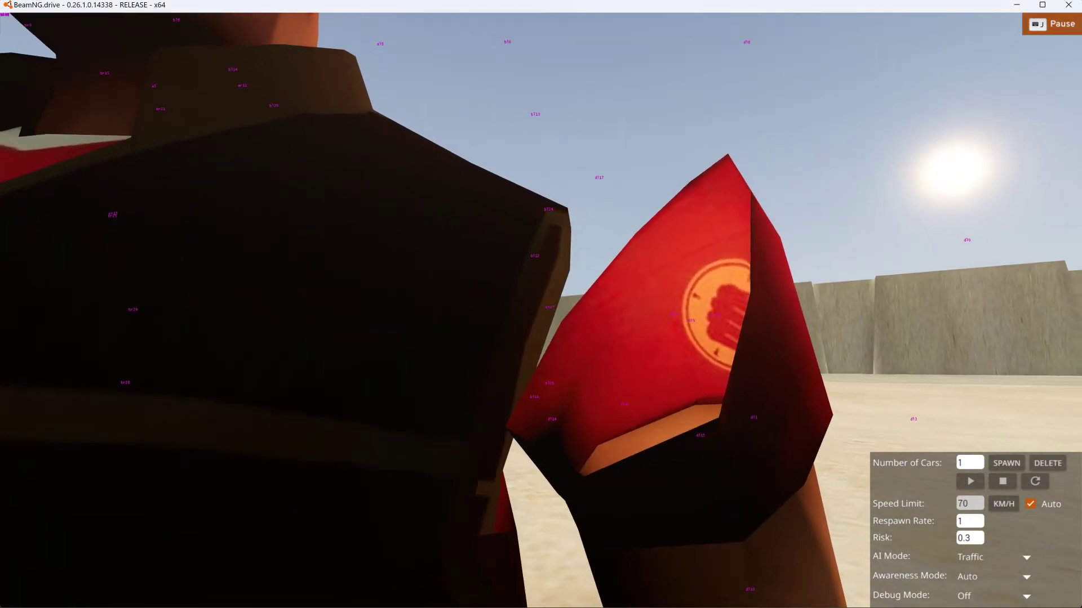
key(w)
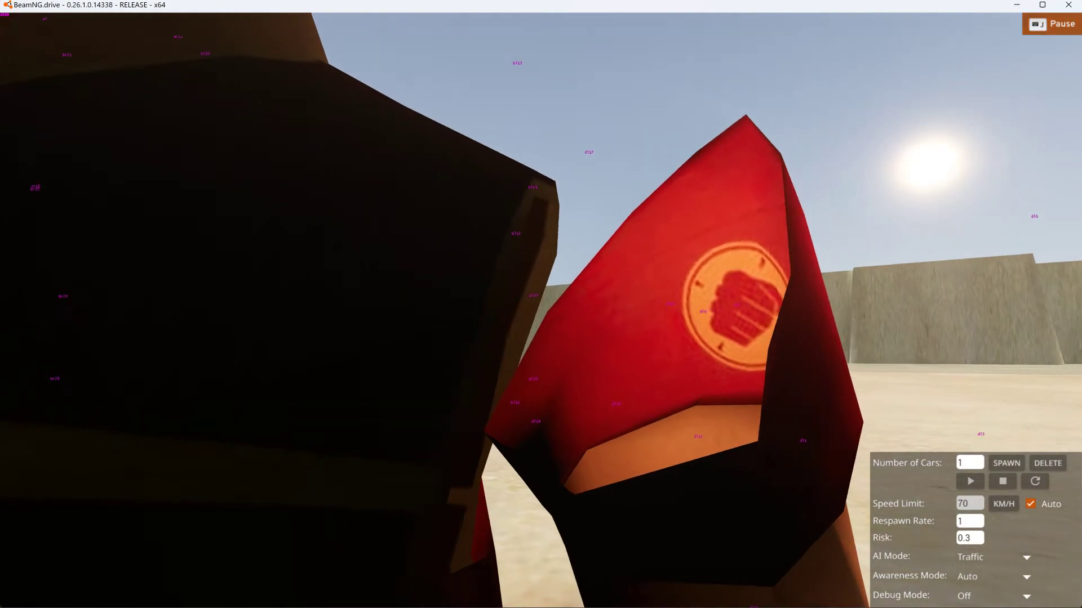
- Display the collision triangles on the paused E_Heavy character around the shoulder opening and red sleeve
key(d)
key(w)
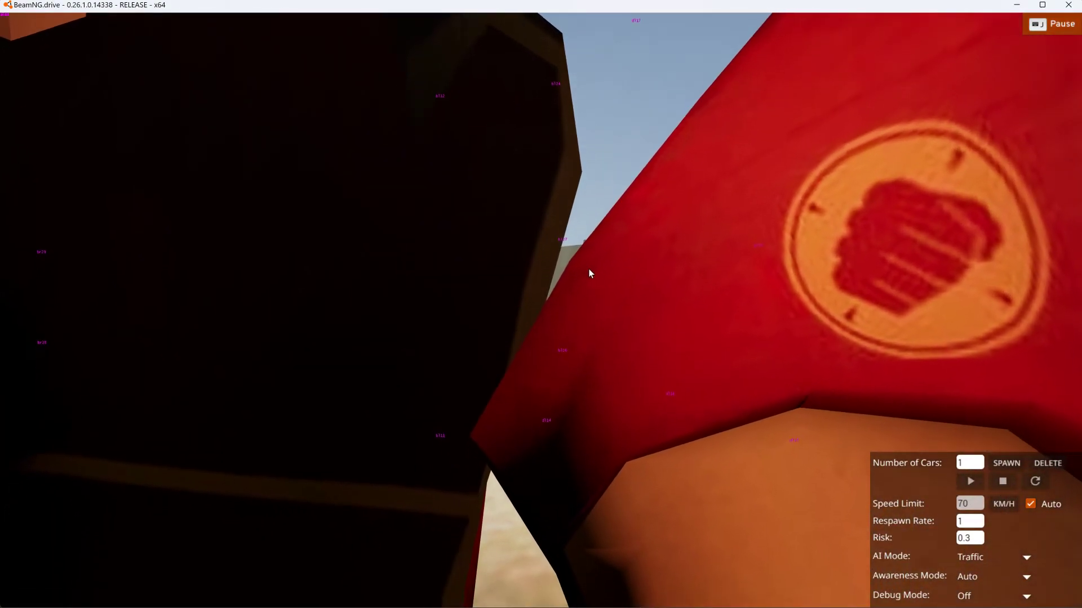
key(k)
right_drag(661, 244, 661, 265)
key(s)
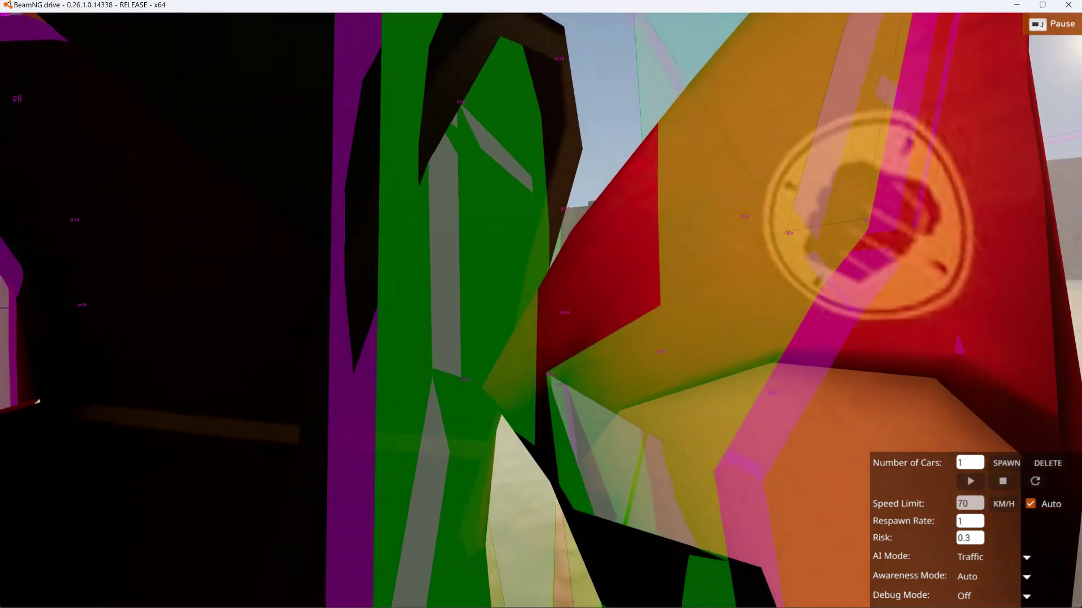
key(s)
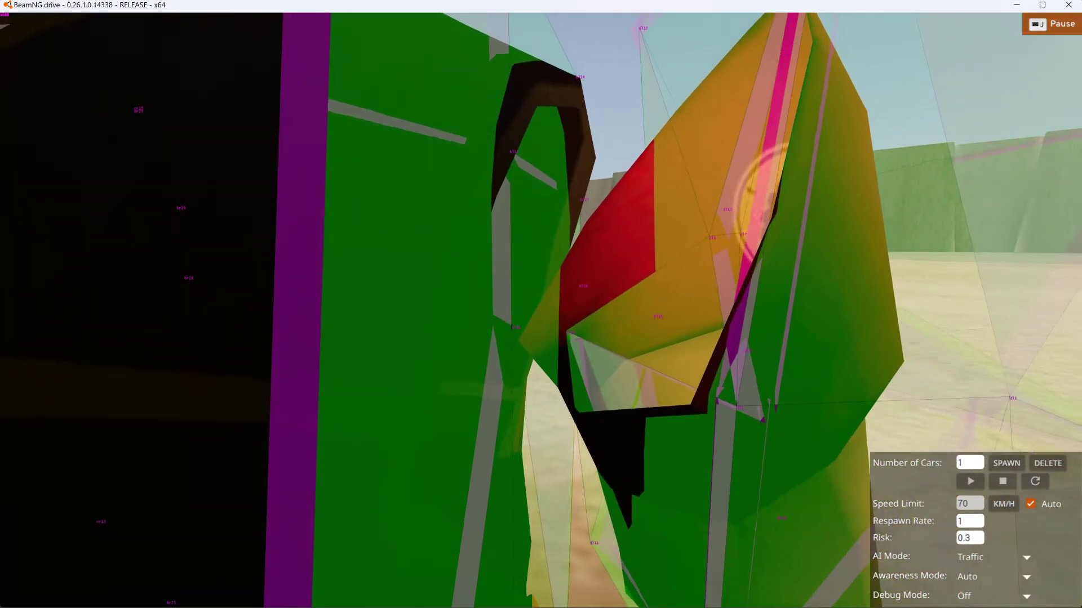
- Examine the node names and collision triangles at the gap between the torso's shoulder opening and the red-sleeved upper arm from several angles
key(w)
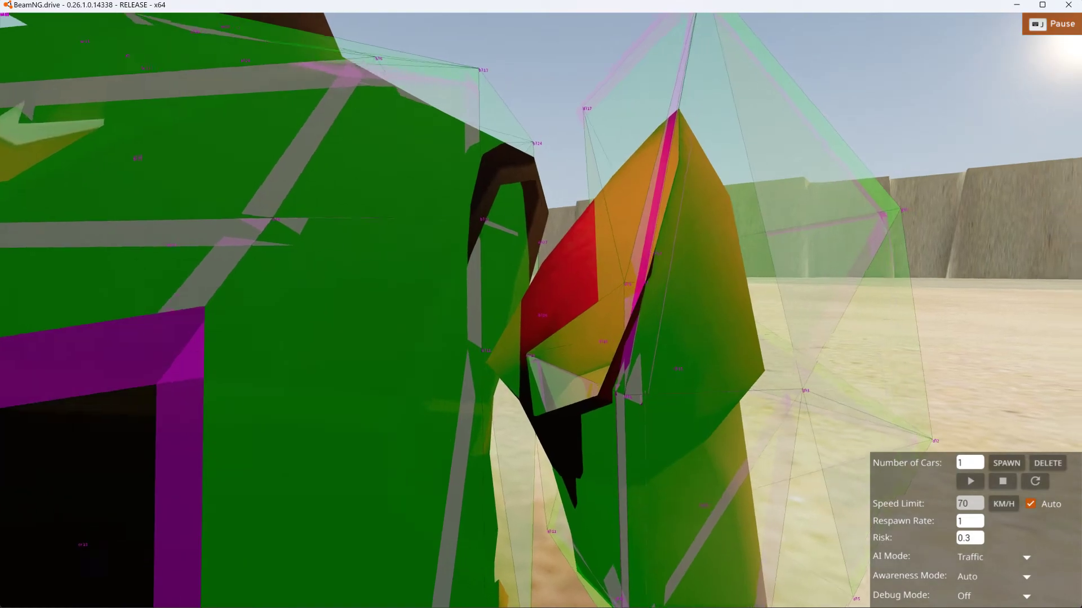
key(a)
key(w)
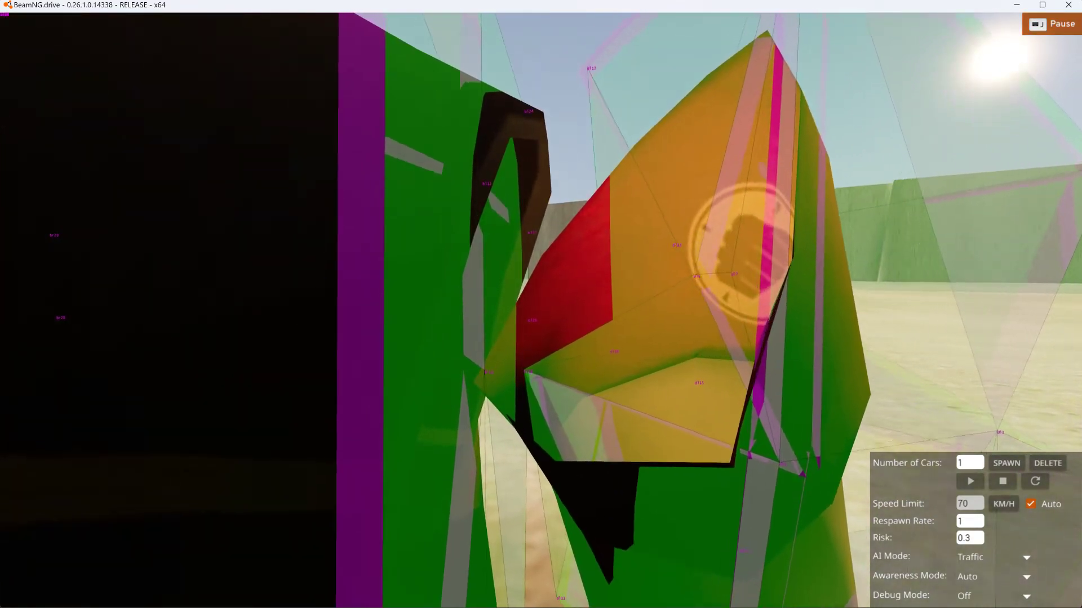
key(d)
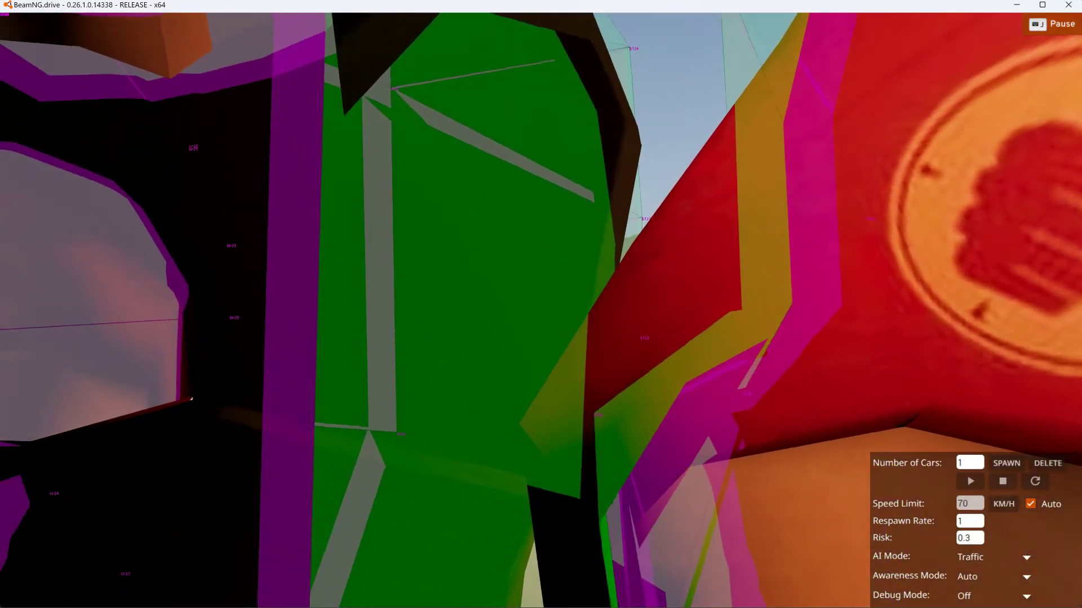
key(s)
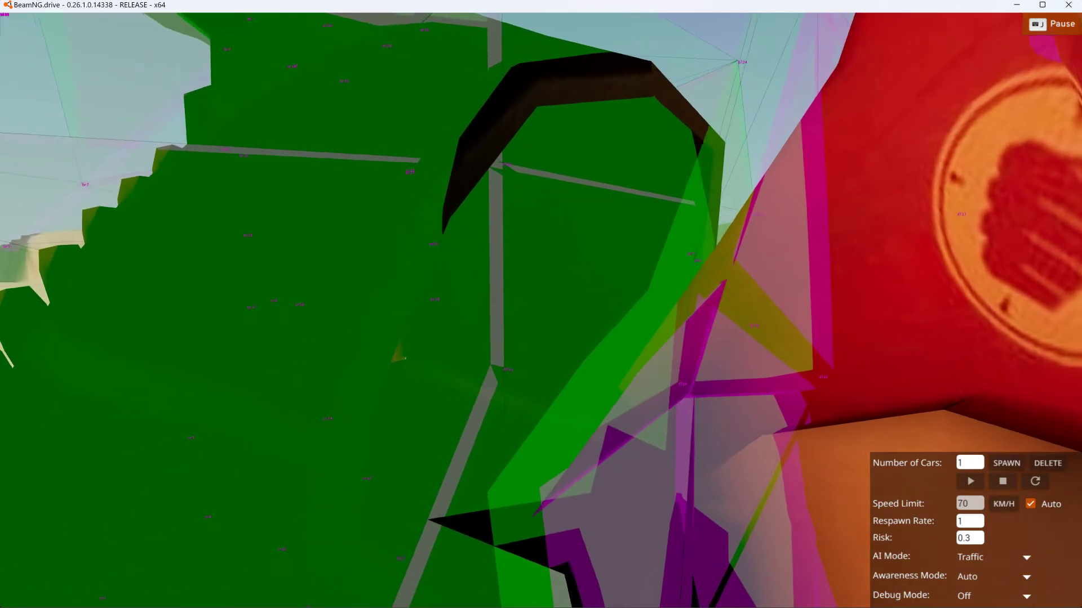
key(d)
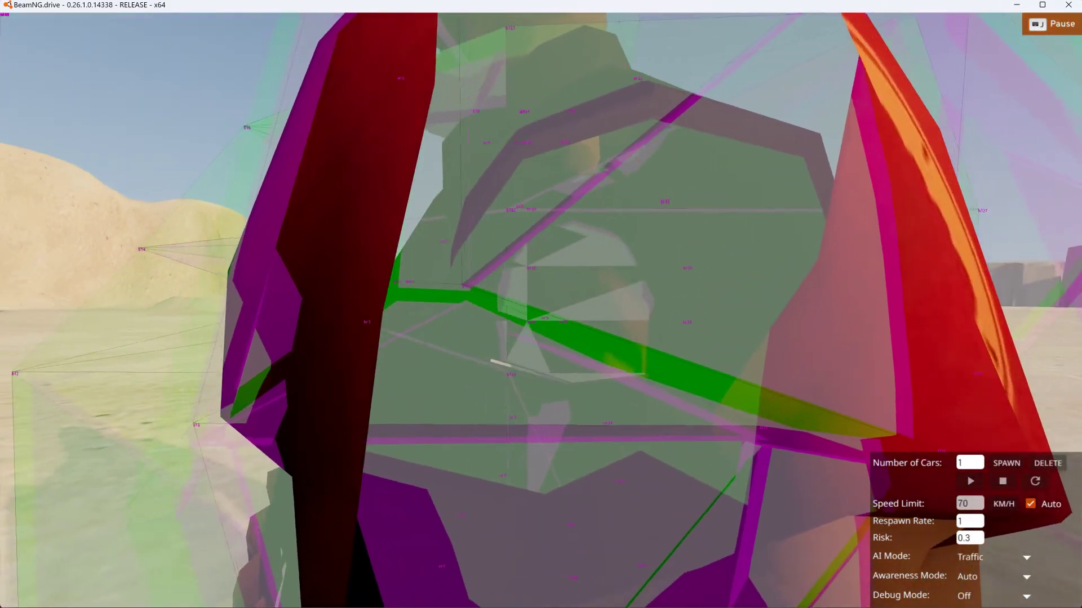
key(s)
key(a)
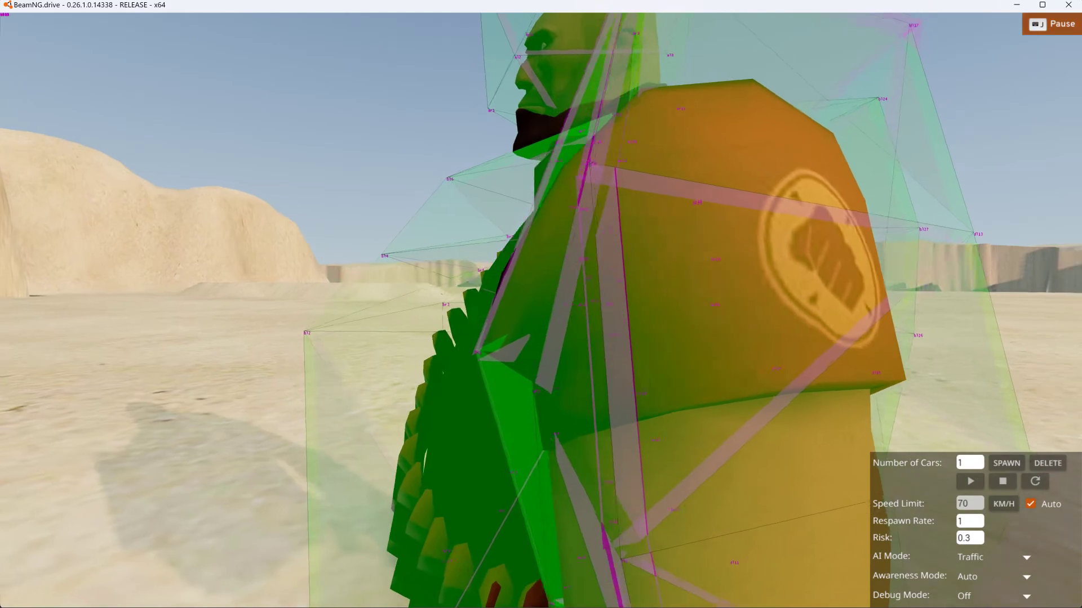
key(a)
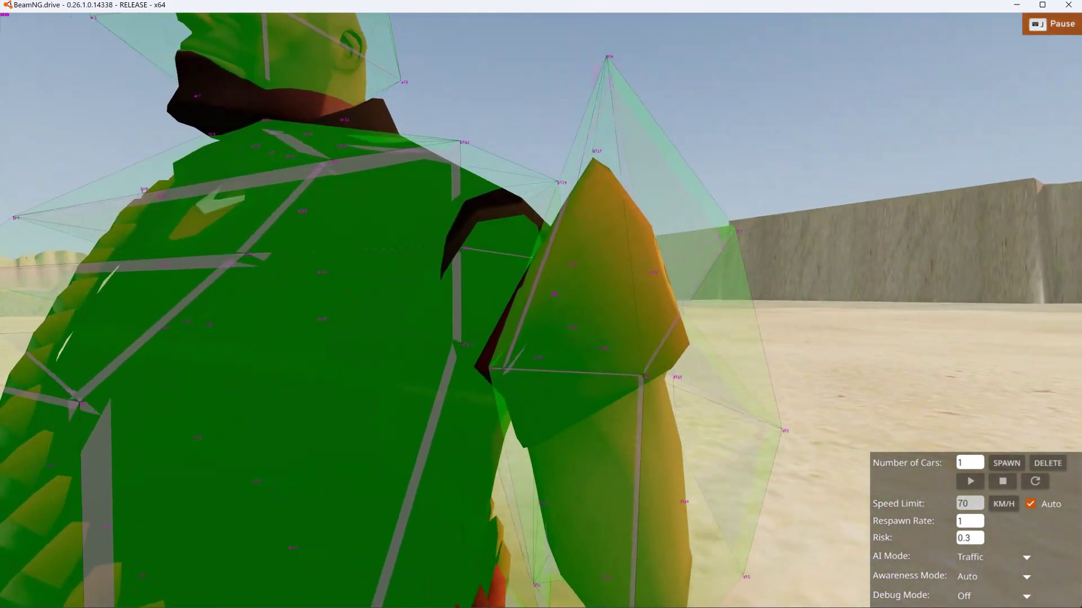
key(w)
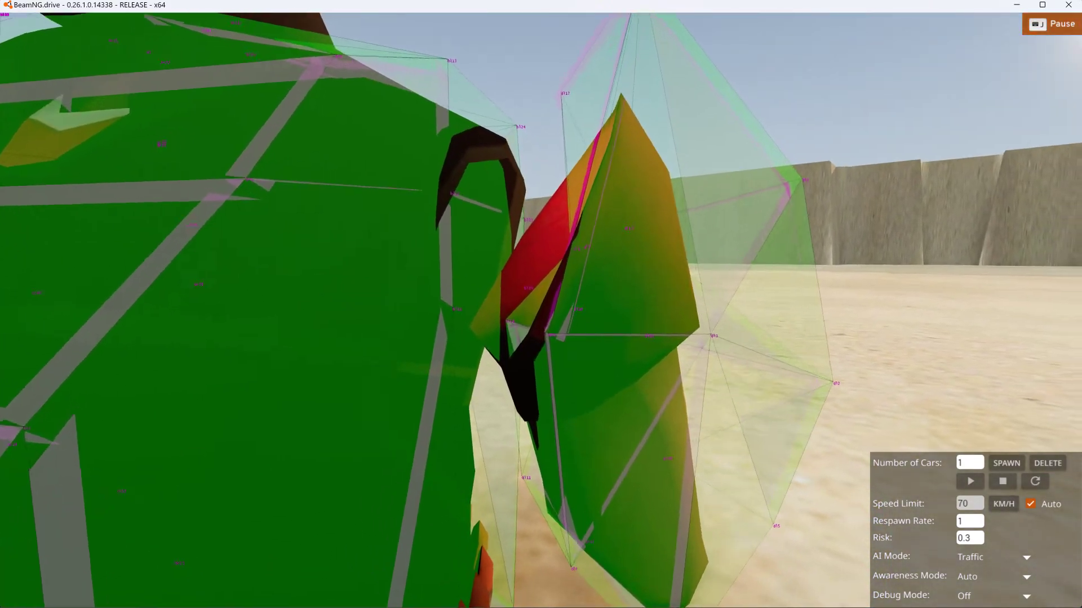
key(a)
key(w)
key(a)
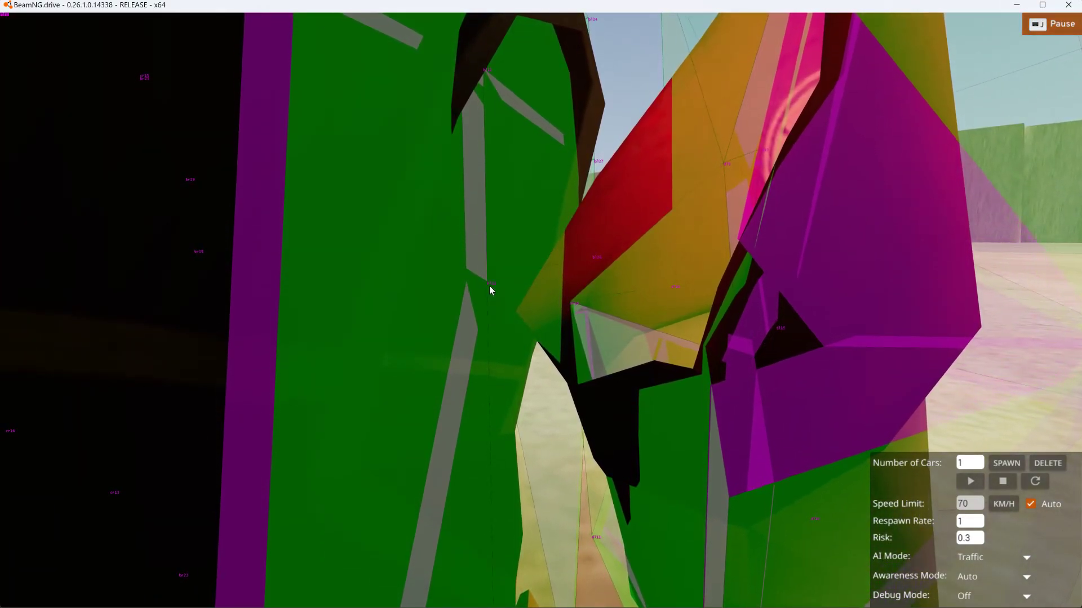
right_drag(720, 199, 722, 198)
key(a)
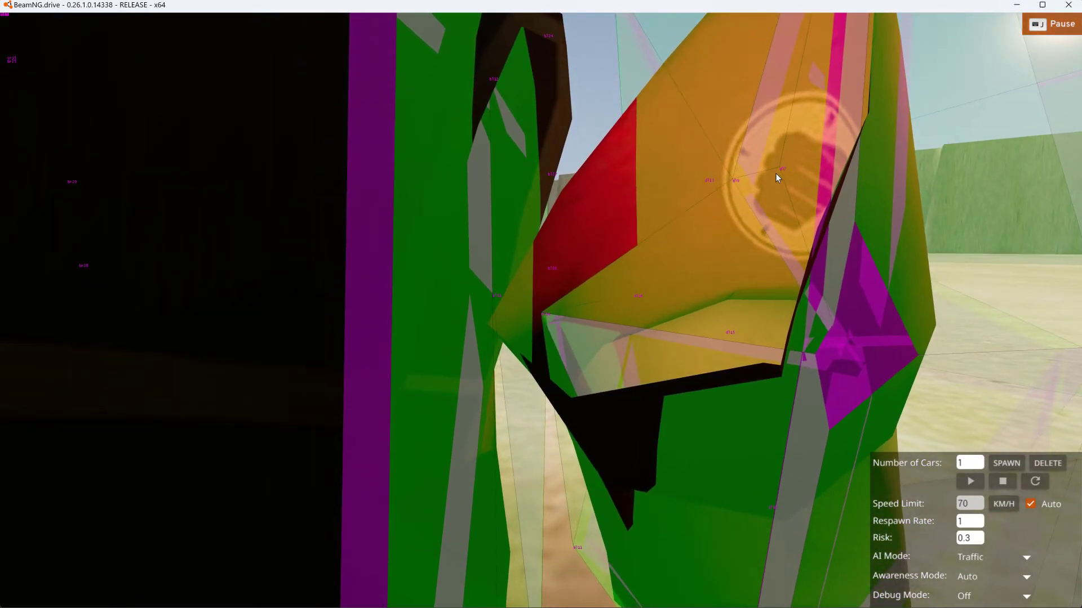
- Place the game and Notepad++ side by side, close dd.jbeam and bring up B_Heavy.jbeam
drag(985, 10, 2, 72)
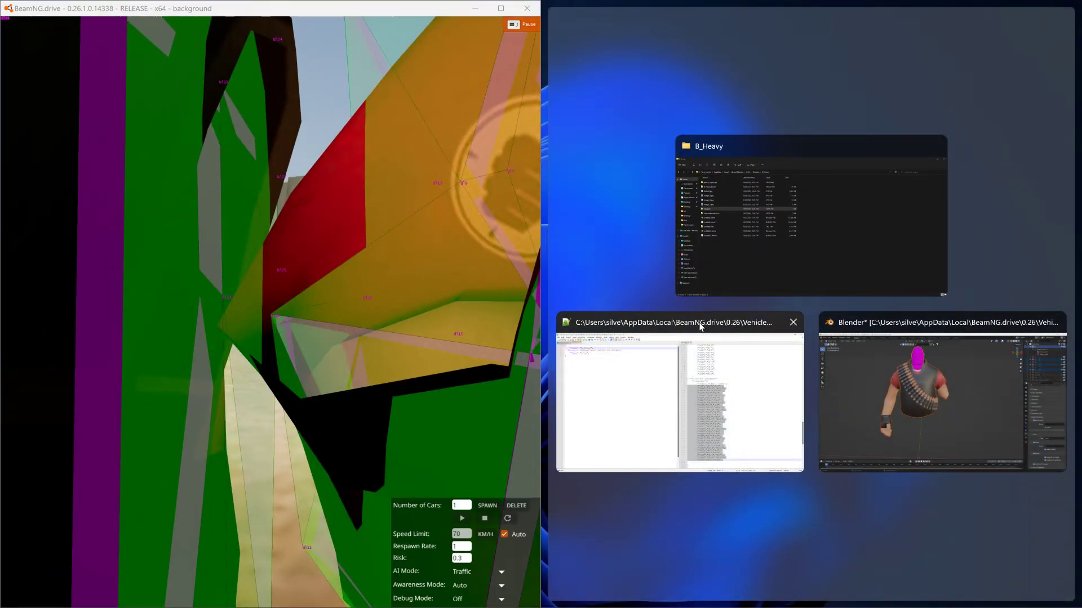
click(700, 327)
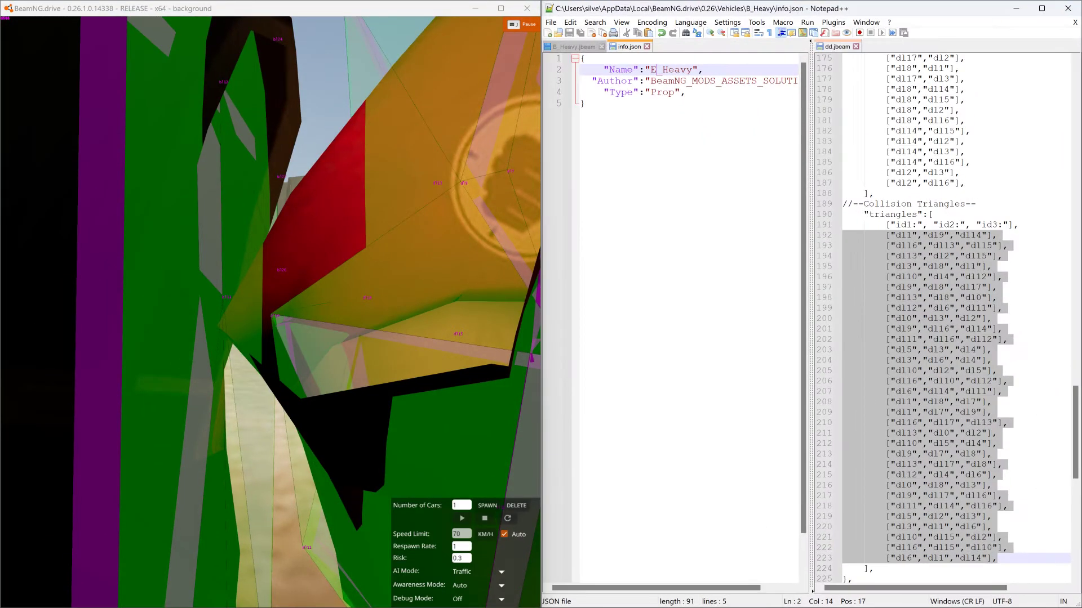
click(855, 46)
click(577, 48)
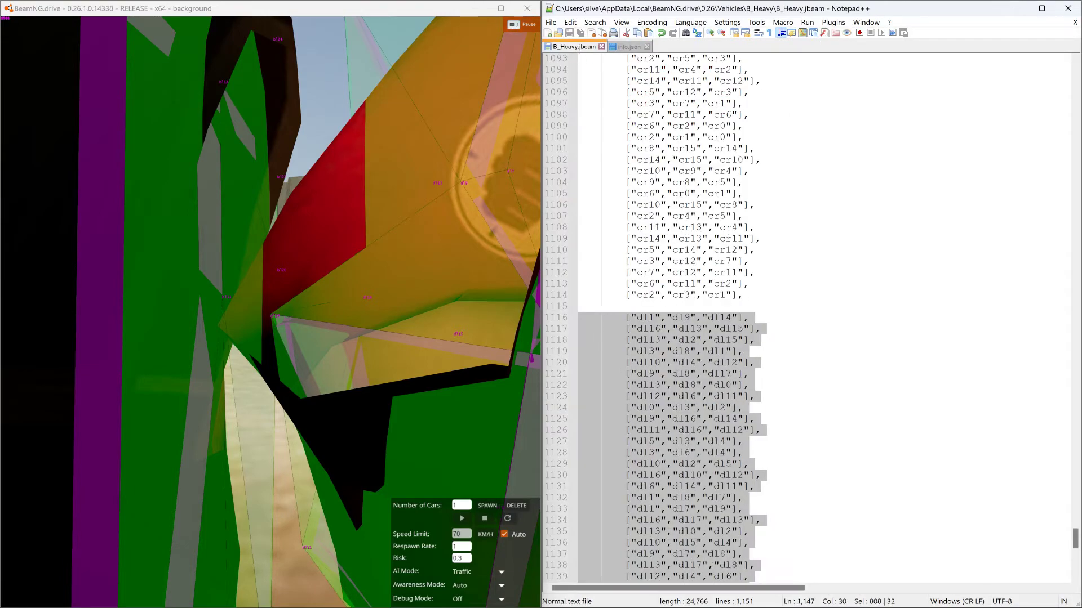
- Locate the left-arm-to-torso beams in B_Heavy.jbeam and select their settings lines with beamSpring 1040000 and beamStrength 21500
drag(1075, 539, 1076, 373)
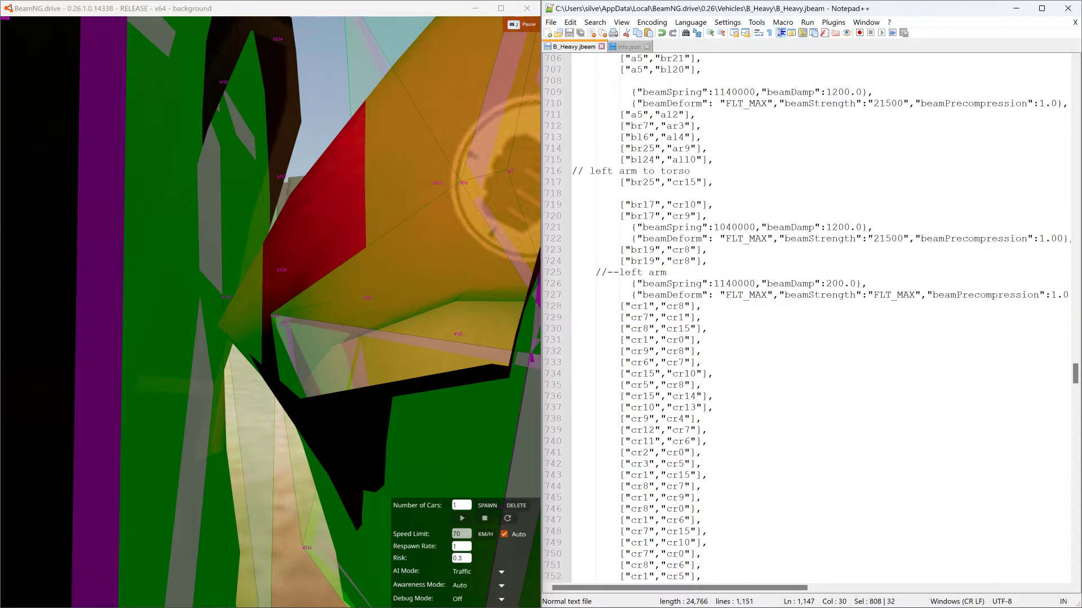
drag(573, 228, 1069, 240)
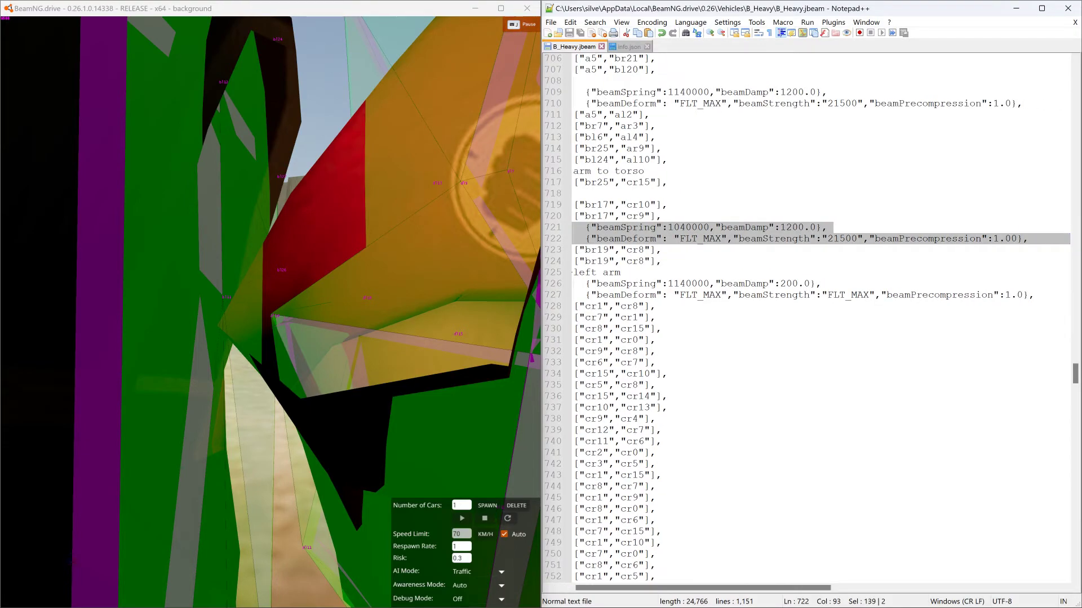
scroll(811, 318, down, 7)
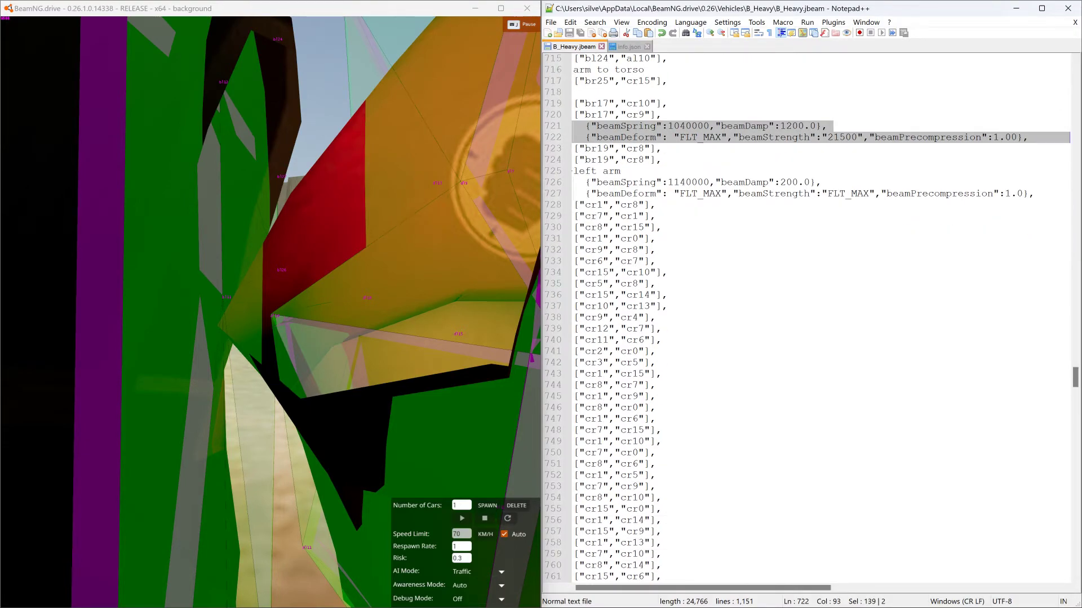
- Add the comment "//--right upper arm to torso" below the last dl beam, before the Triangles section
drag(1077, 386, 1077, 496)
scroll(1076, 496, down, 2)
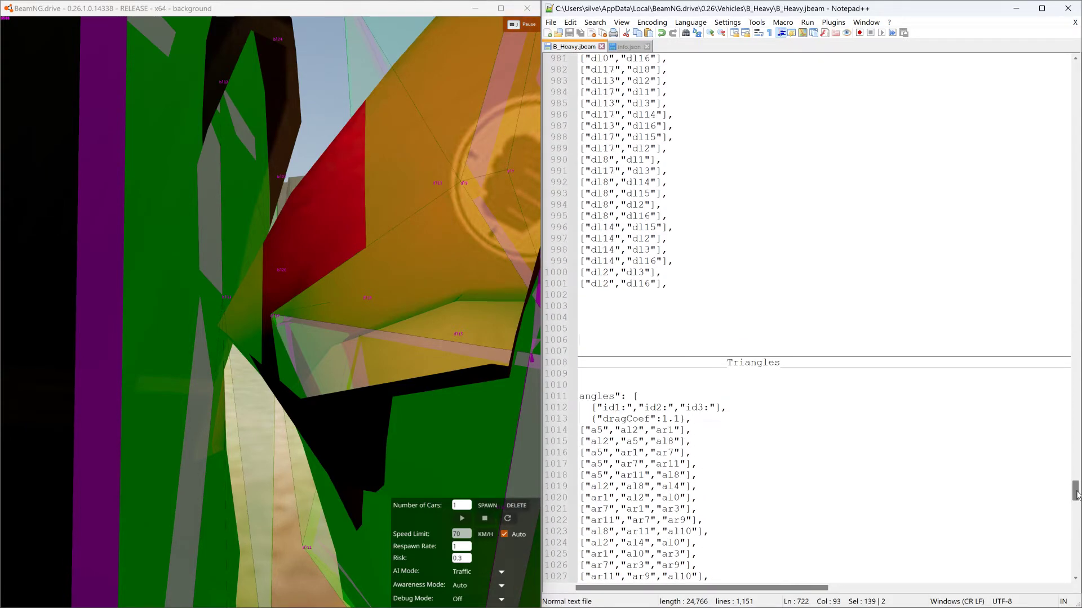
key(Return)
key(Return)
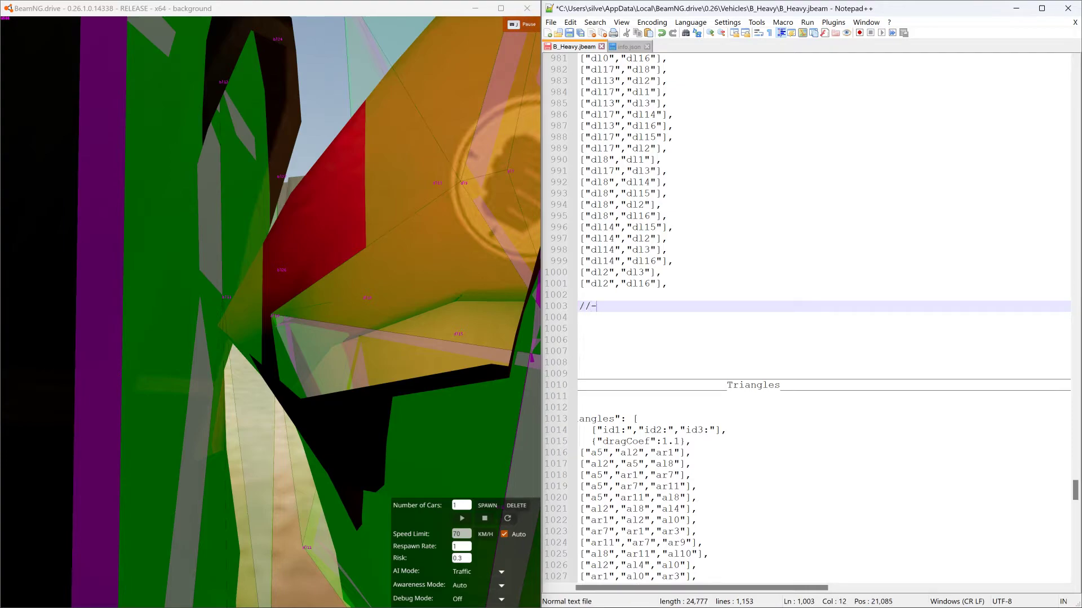
text(//--right upper arm to torso)
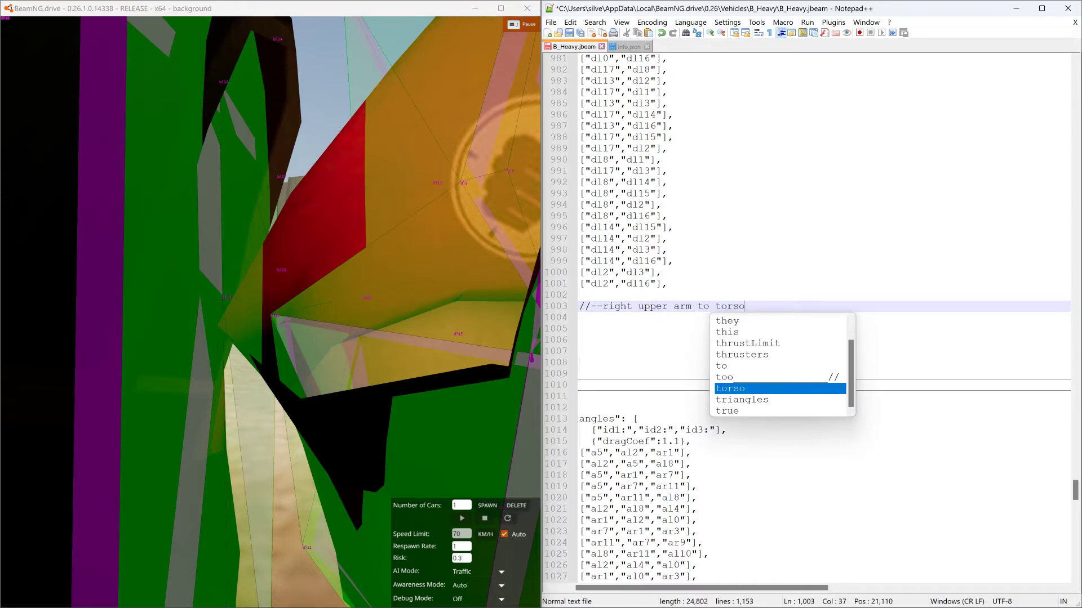
key(Return)
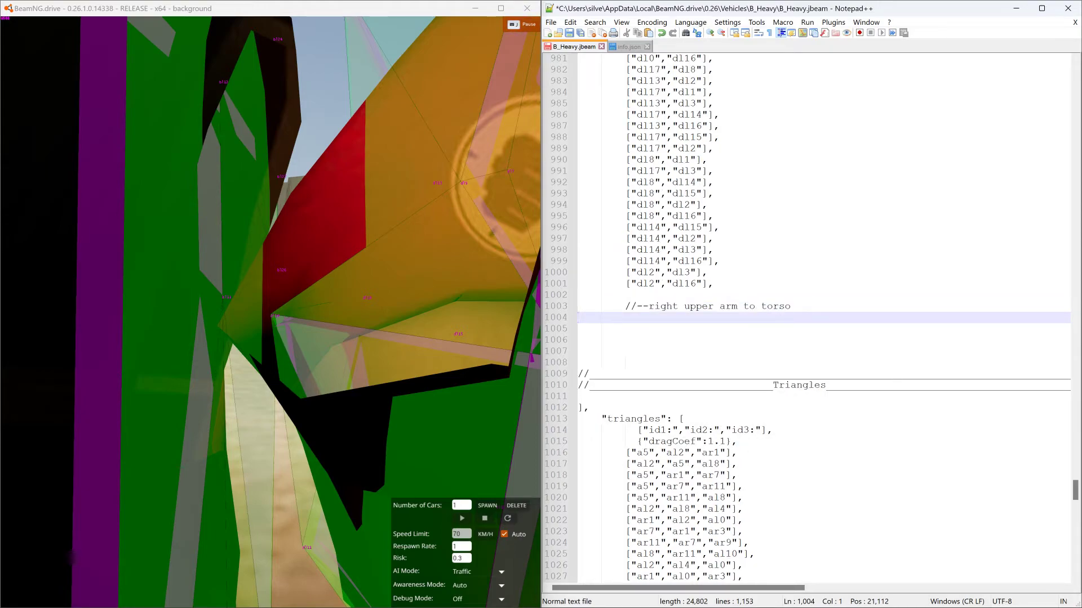
- Add the beam ["dl7","bl11"] under the new comment, using a copy of the ["dl2","dl16"] line and checking the nodes in the game
click(714, 284)
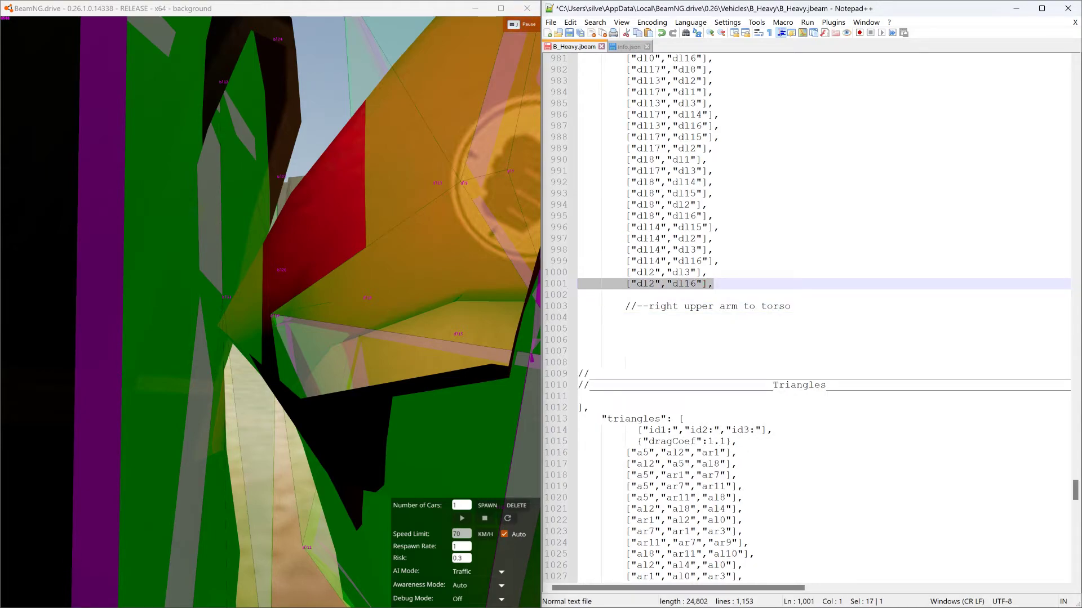
click(579, 318)
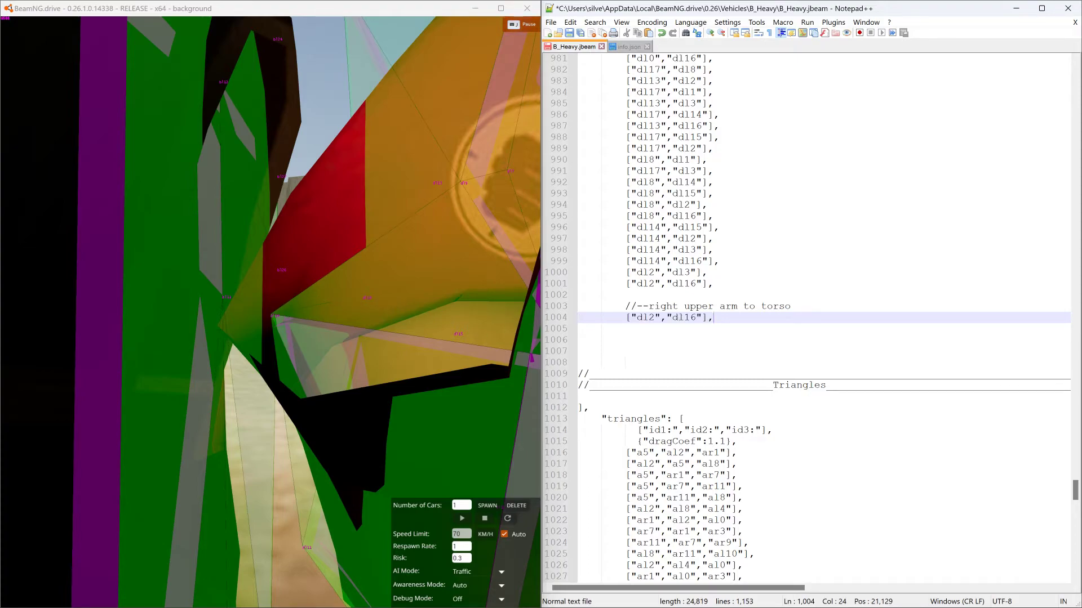
key(shift+Right)
text(bl)
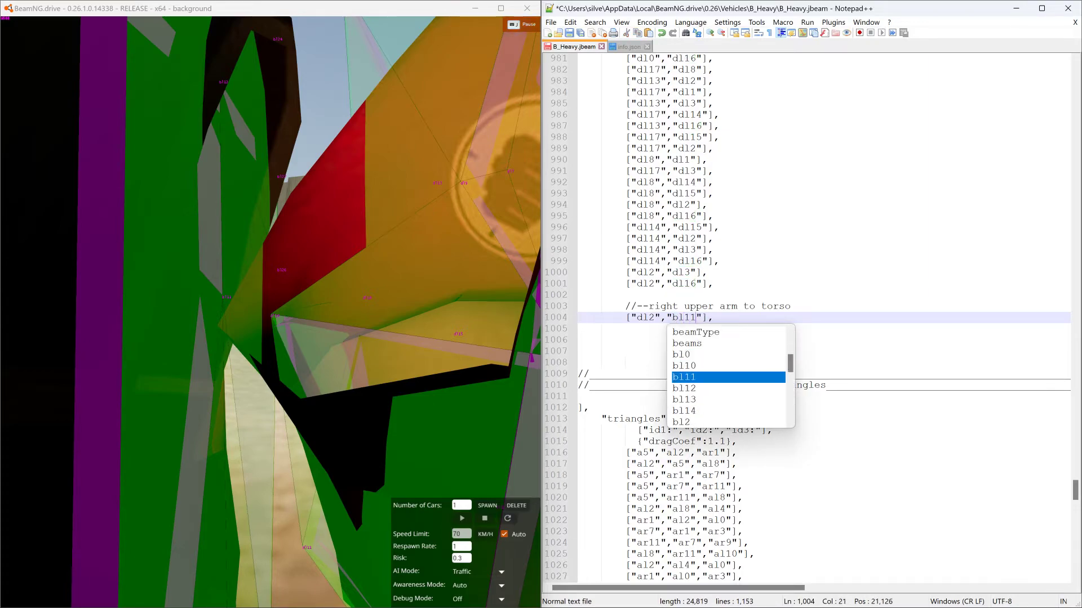
click(790, 307)
right_drag(320, 324, 359, 313)
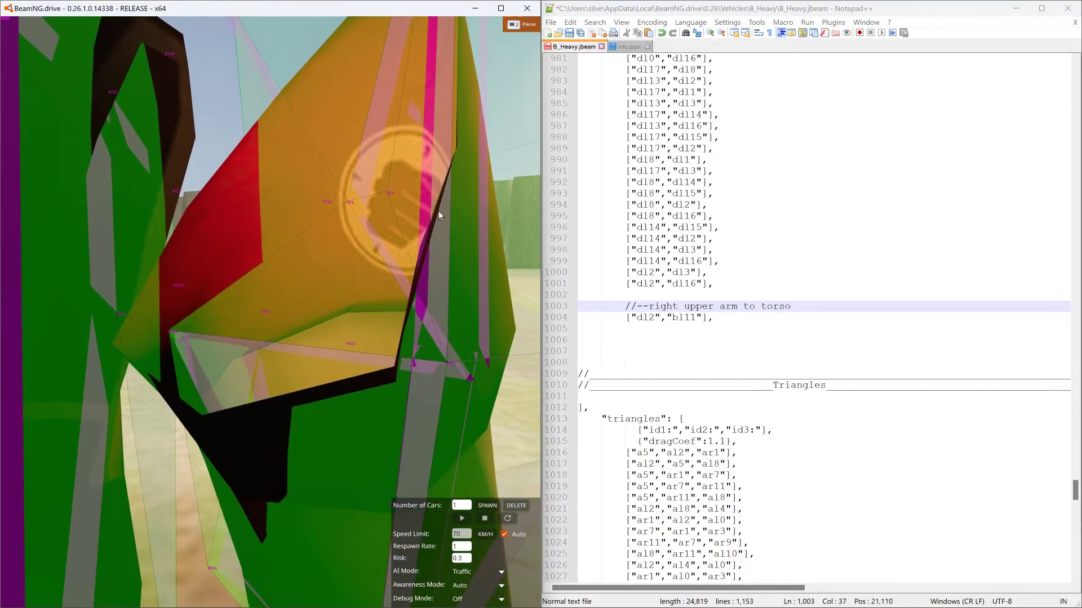
click(648, 318)
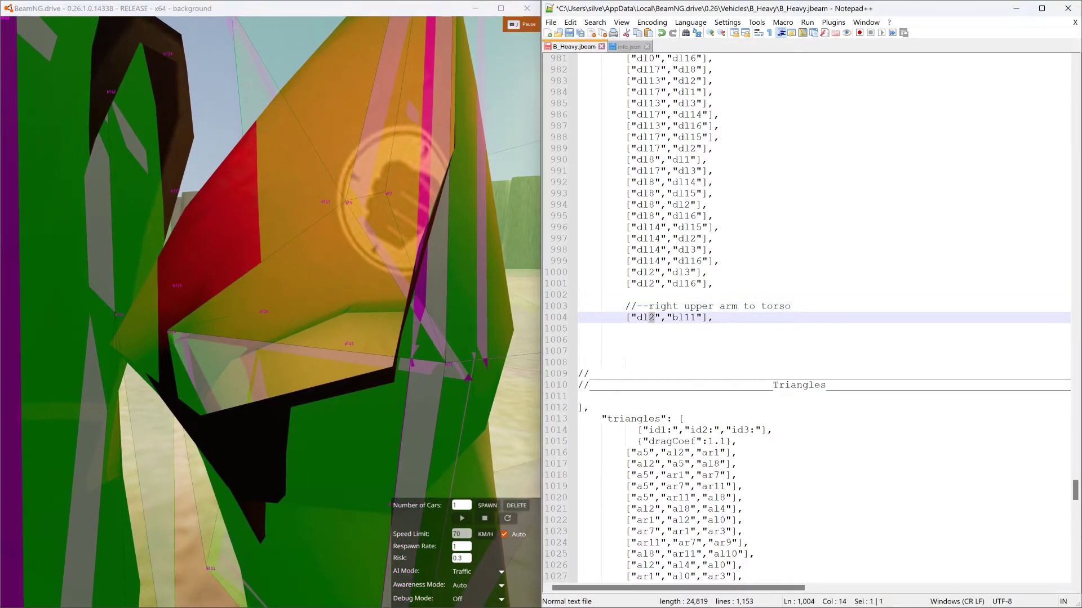
- Duplicate the dl7–bl11 beam onto the next line and change its first node to dl9
key(End)
key(shift+Home)
key(shift+Home)
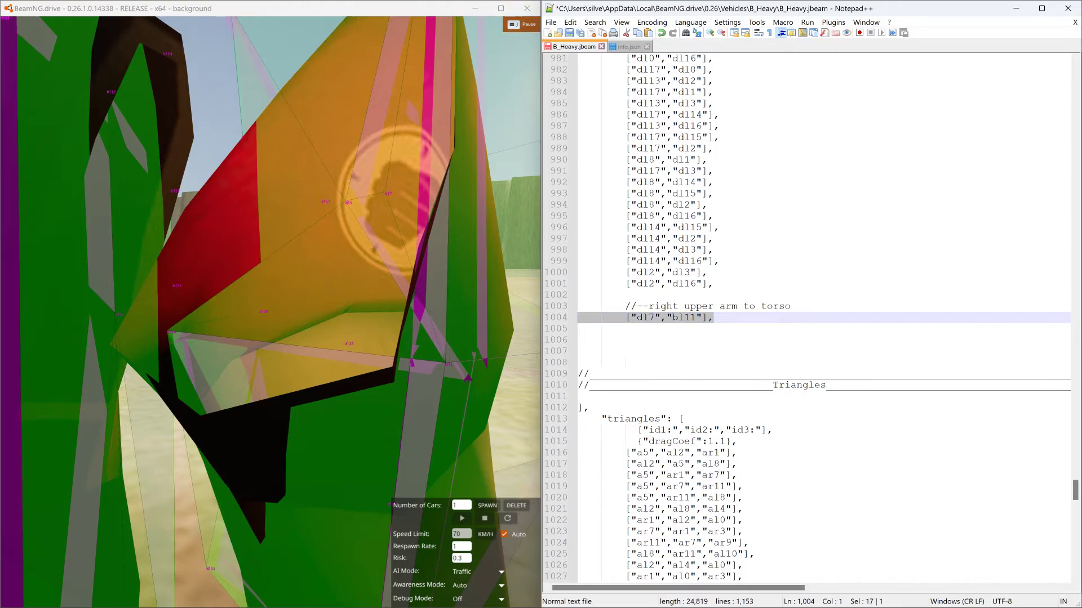
key(ctrl+c)
key(Down)
key(ctrl+v)
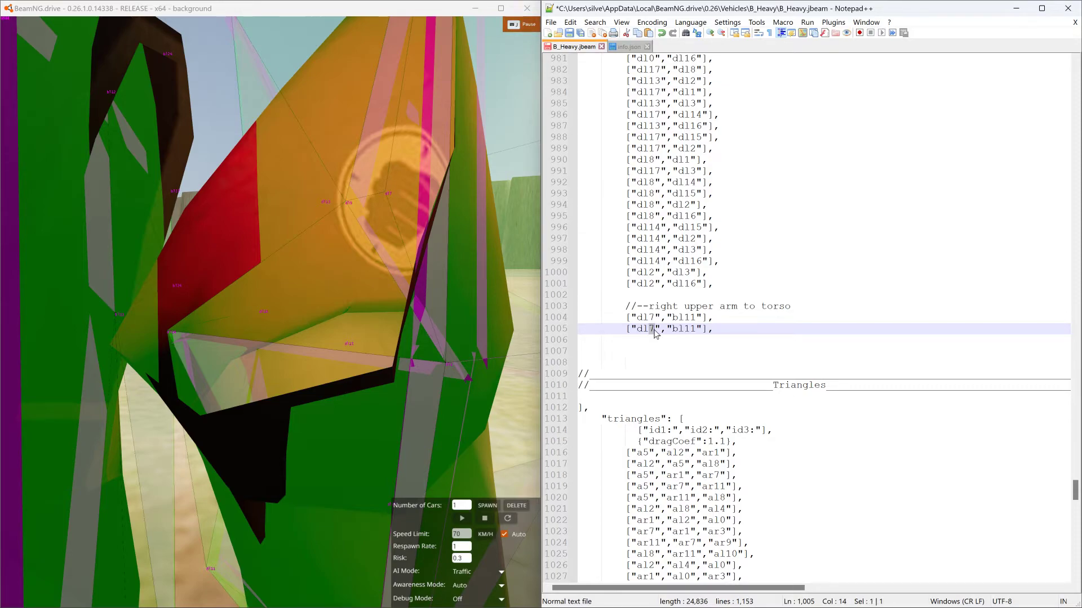
key(Down)
key(Down)
- Check the shoulder nodes in the game, then duplicate the dl9–bl11 beam onto the next line and change its first node to dl17
key(alt+Tab)
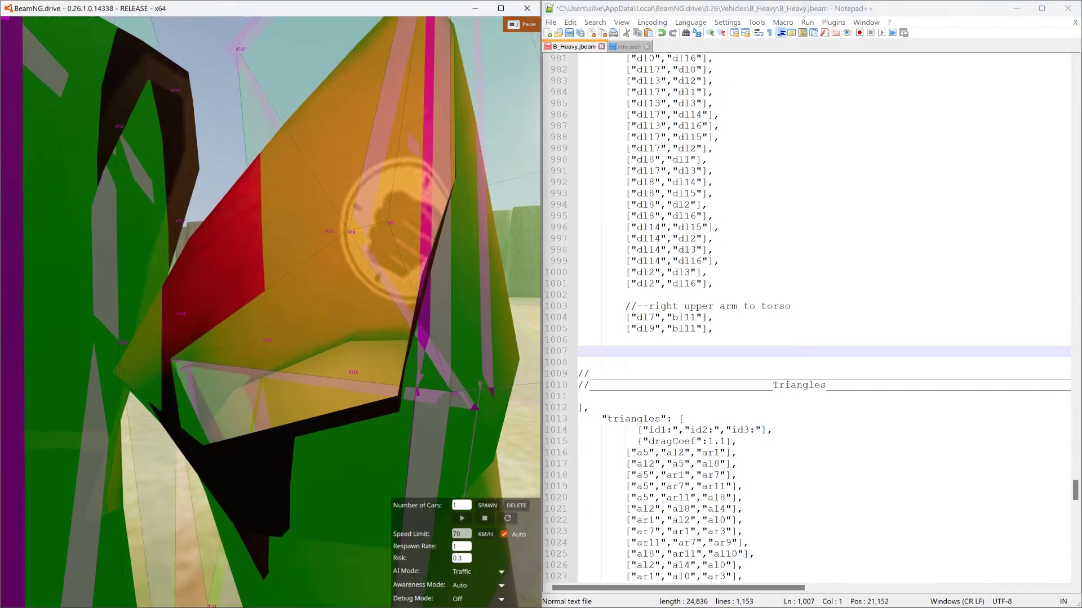
key(w)
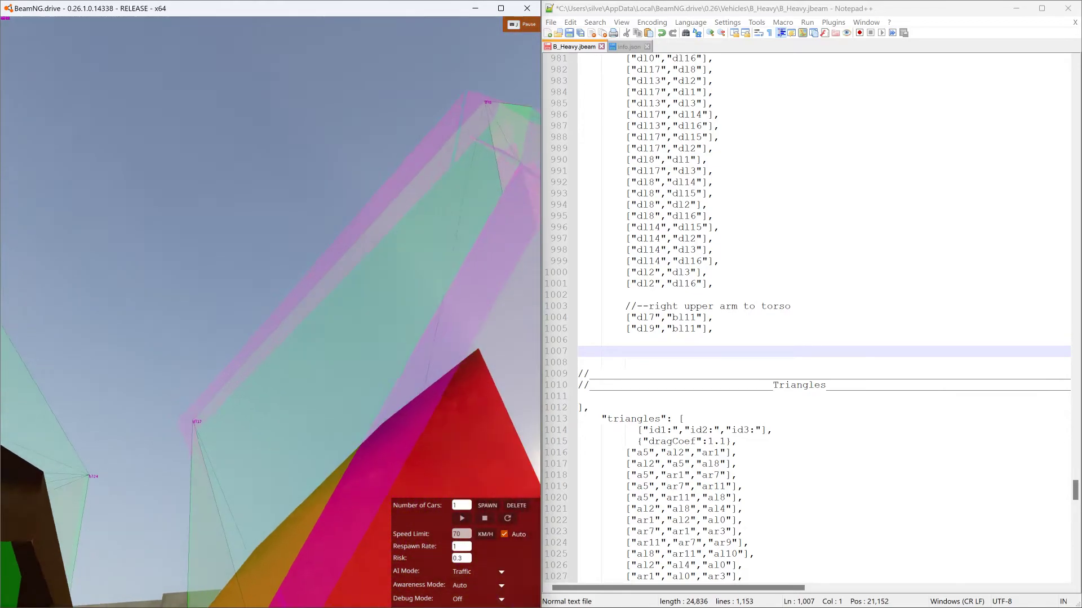
key(s)
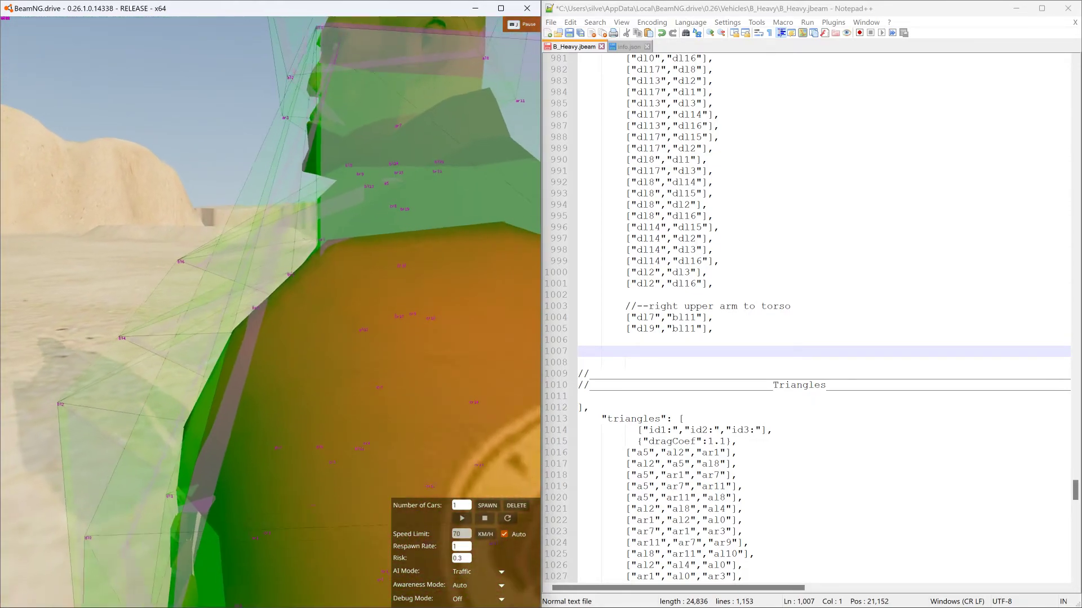
key(d)
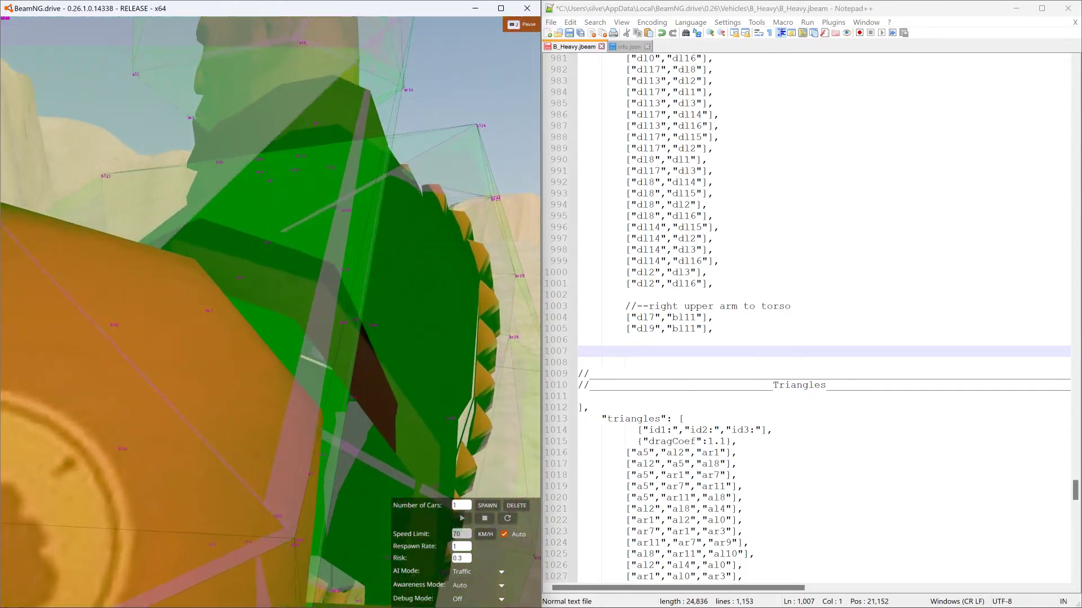
key(s)
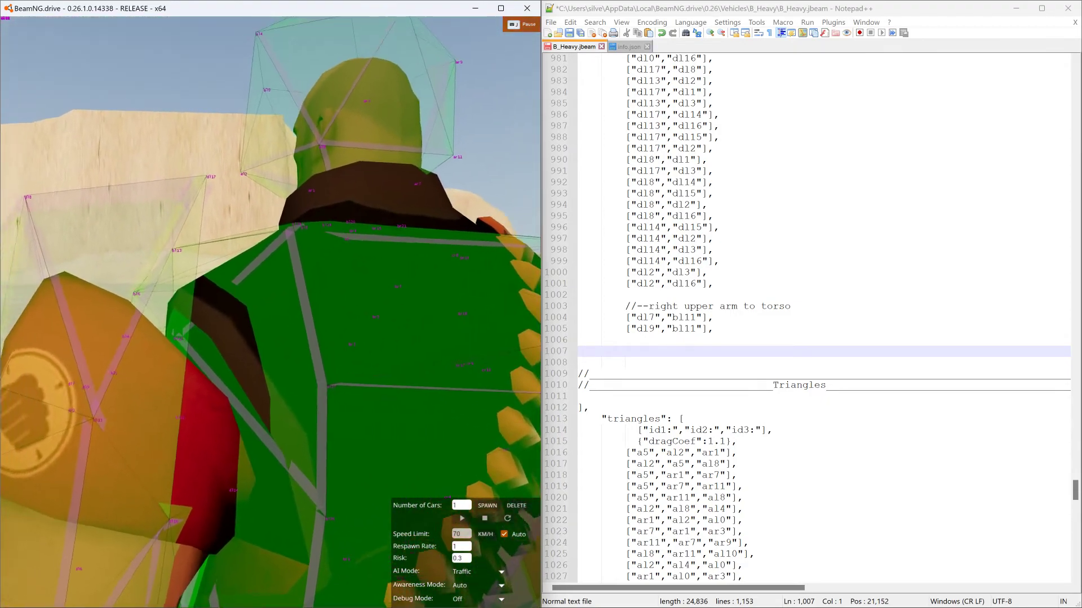
key(w)
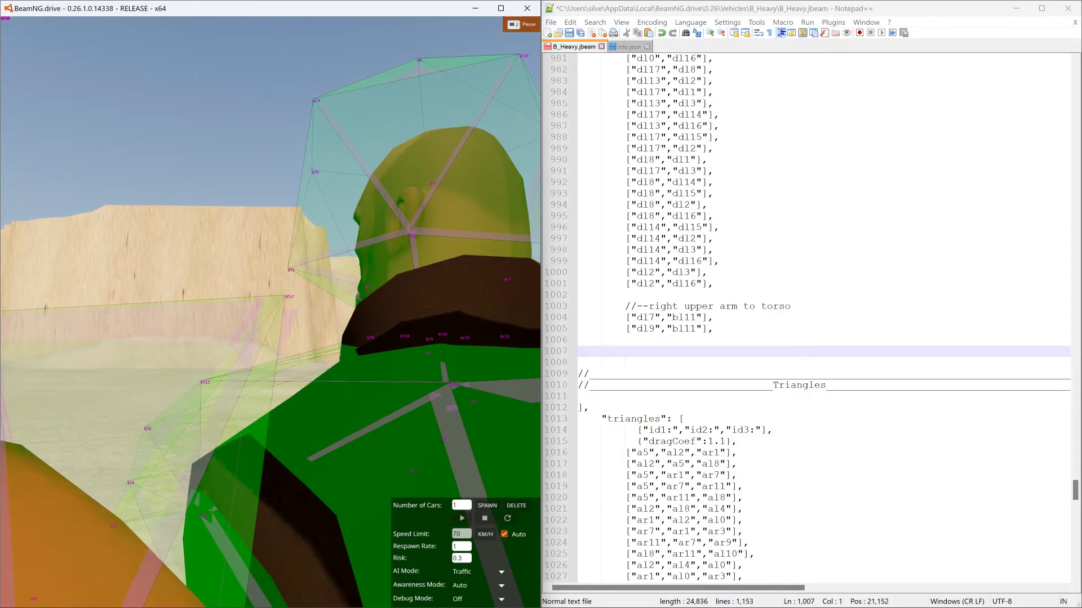
right_drag(419, 382, 433, 394)
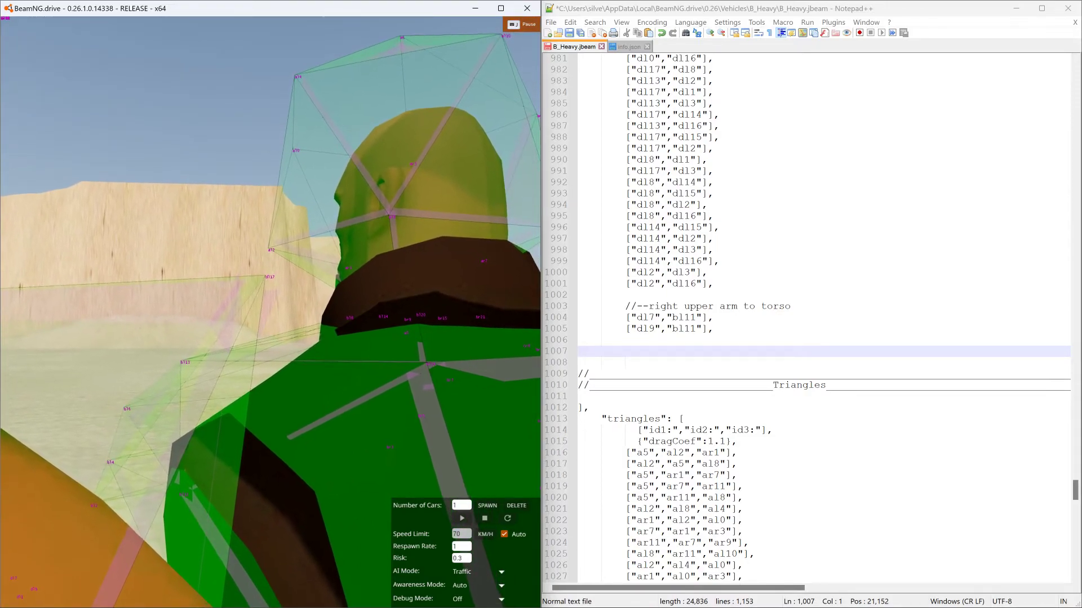
drag(714, 329, 577, 329)
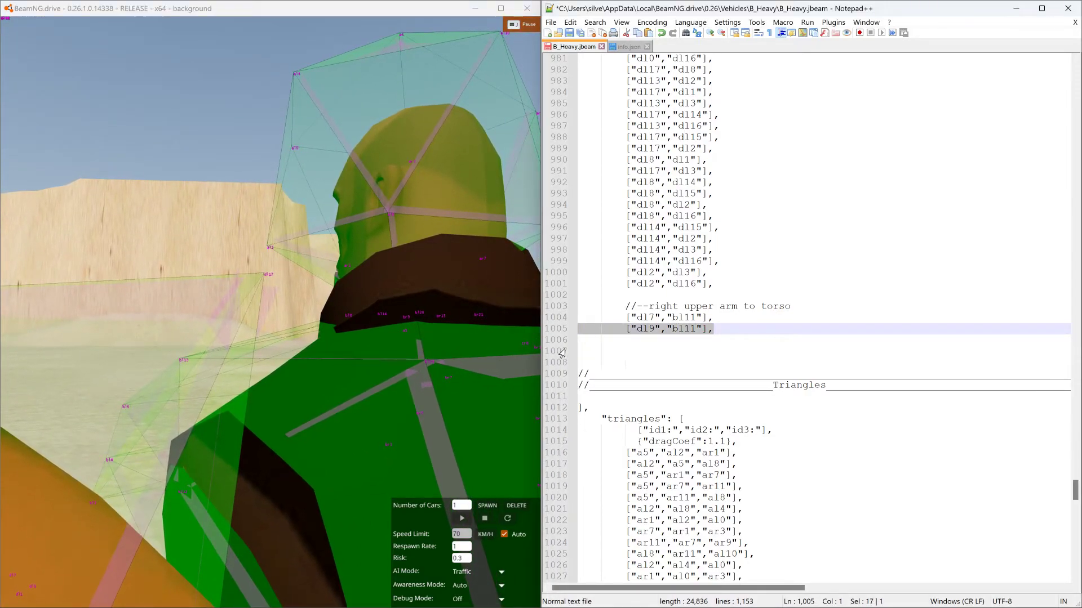
key(ctrl+c)
key(Down)
key(ctrl+v)
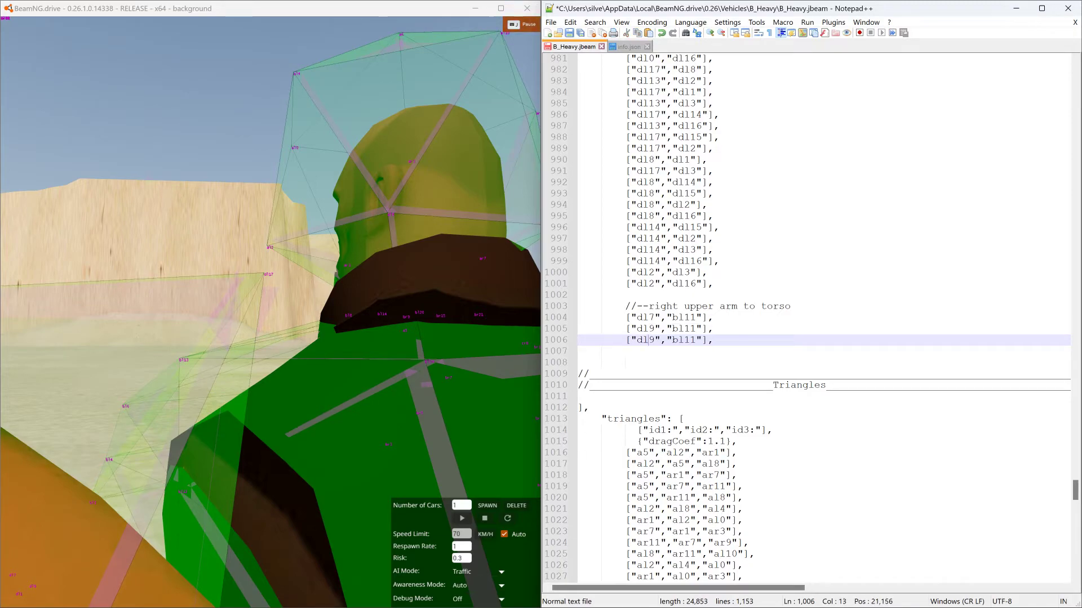
text(17)
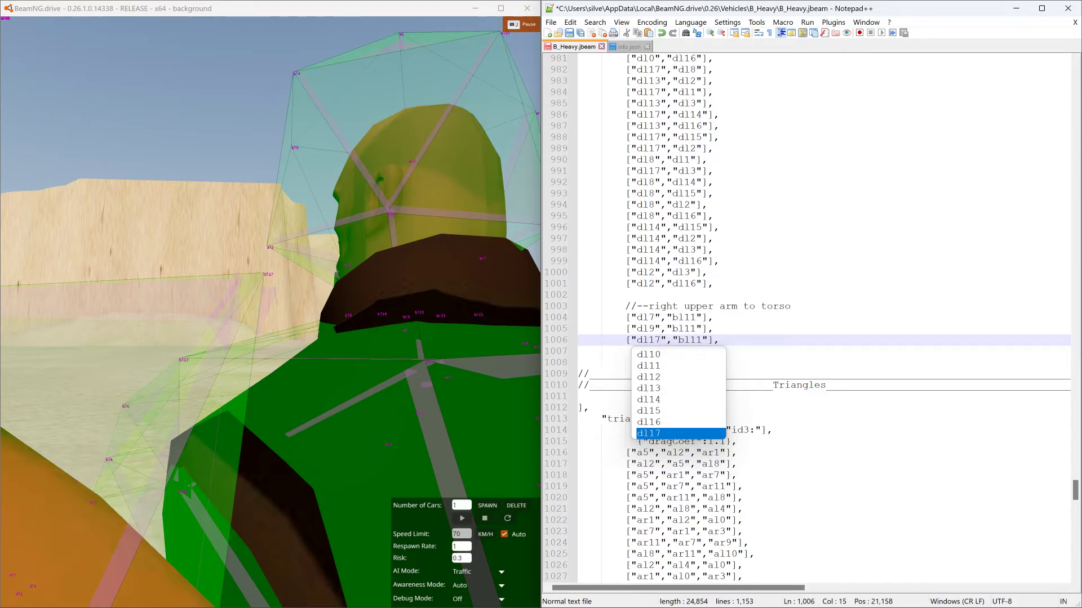
- Change the second node of the new dl17 beam to bl24
drag(690, 340, 696, 340)
text(24)
key(End)
- Duplicate the dl17–bl24 beam onto the next line, set both of its nodes to dl8, and save the file
key(shift+Home)
key(shift+Home)
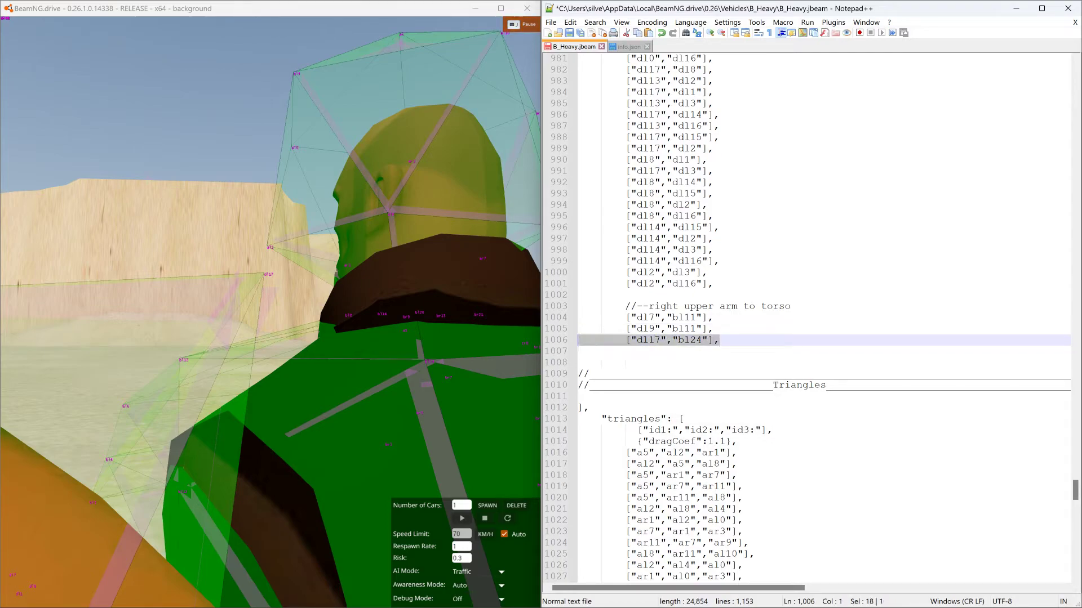
key(Down)
right_drag(271, 316, 408, 334)
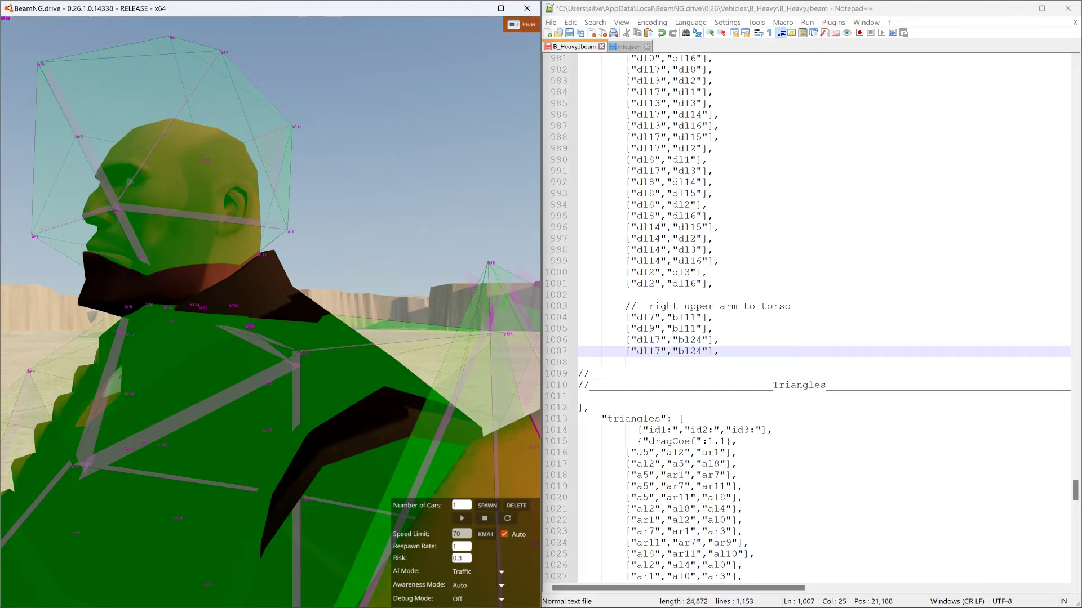
click(649, 352)
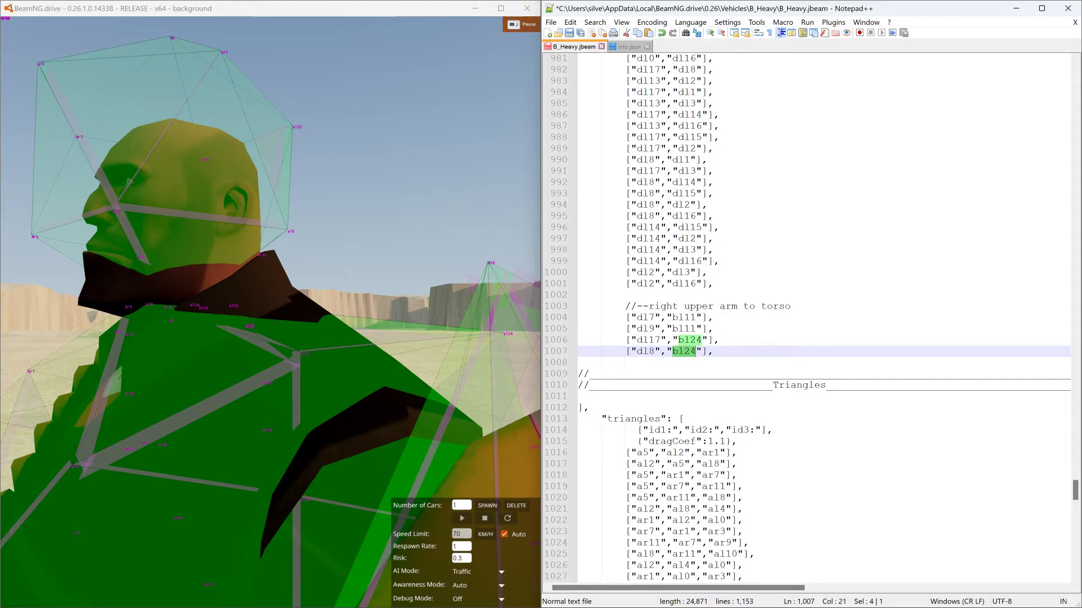
text(dl8)
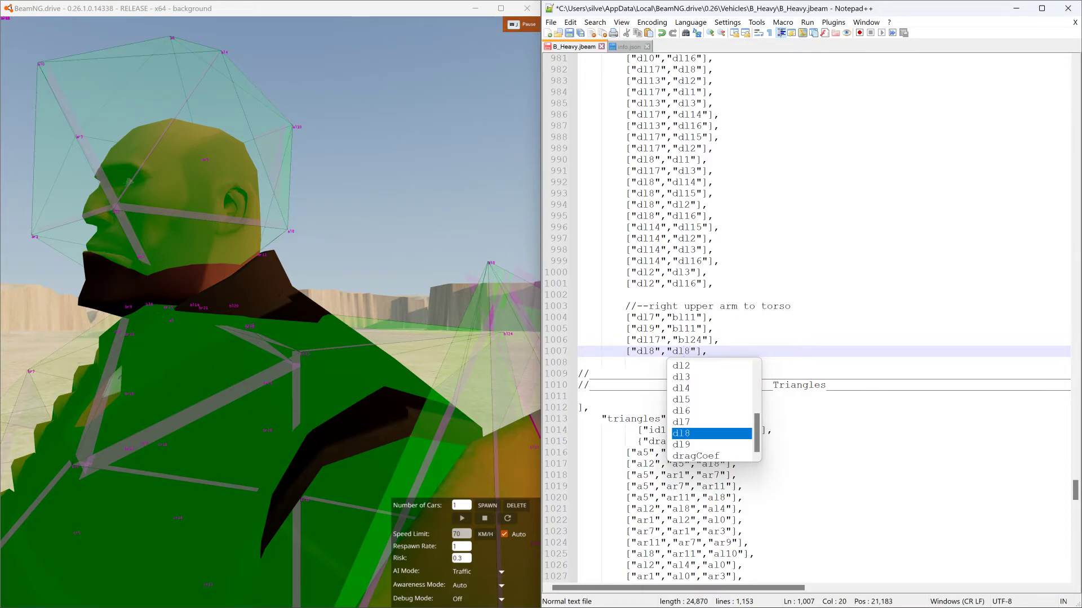
click(719, 341)
click(571, 33)
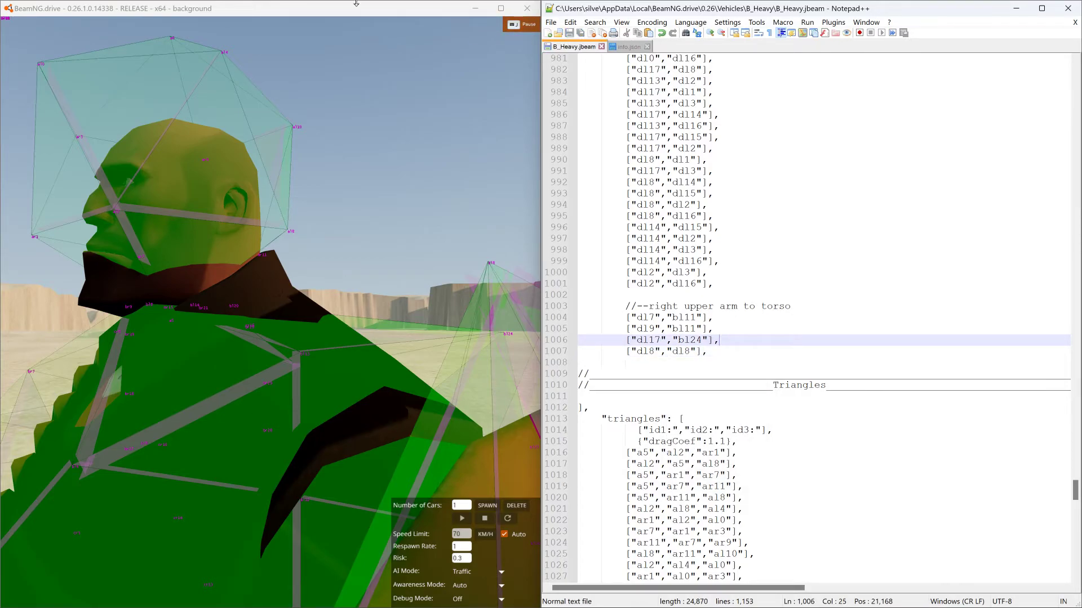
- Switch to BeamNG, reload the character, and pull it up off the ground by its nodes to test the new arm beams
double_click(350, 10)
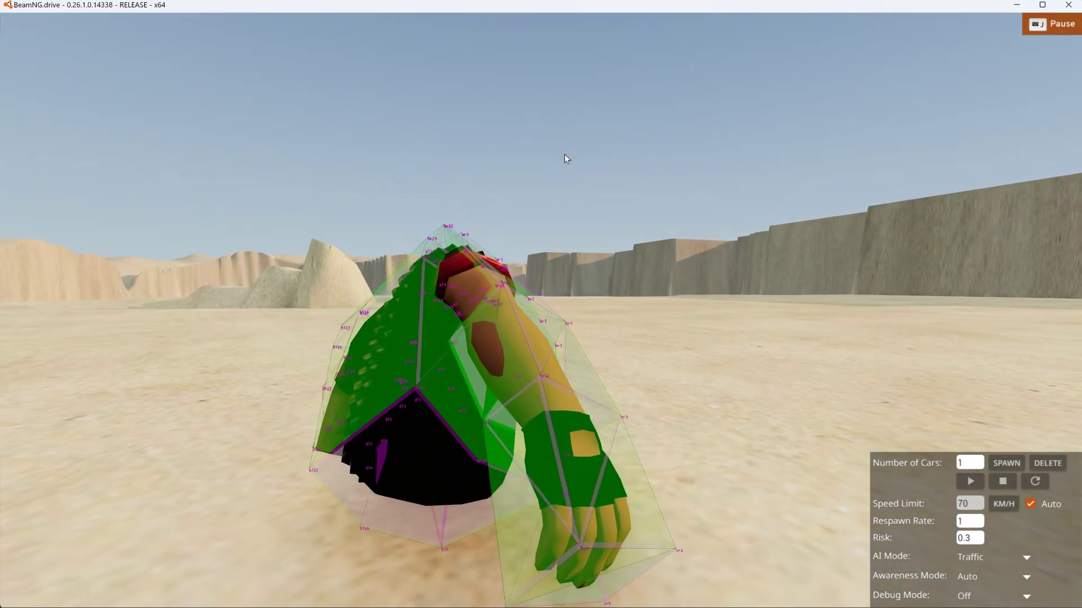
key(r)
right_drag(569, 150, 772, 188)
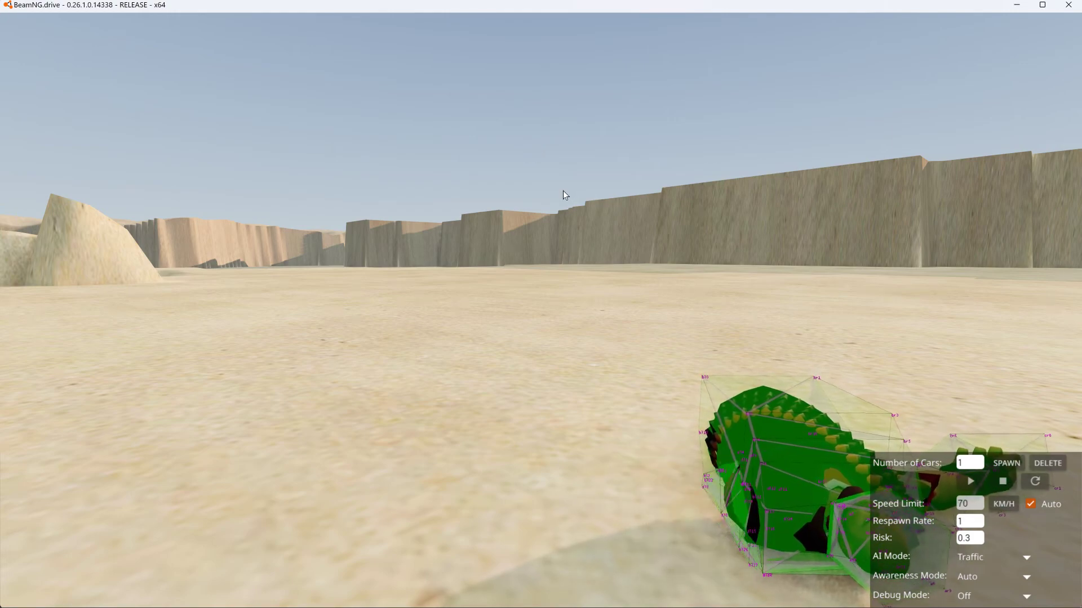
key(r)
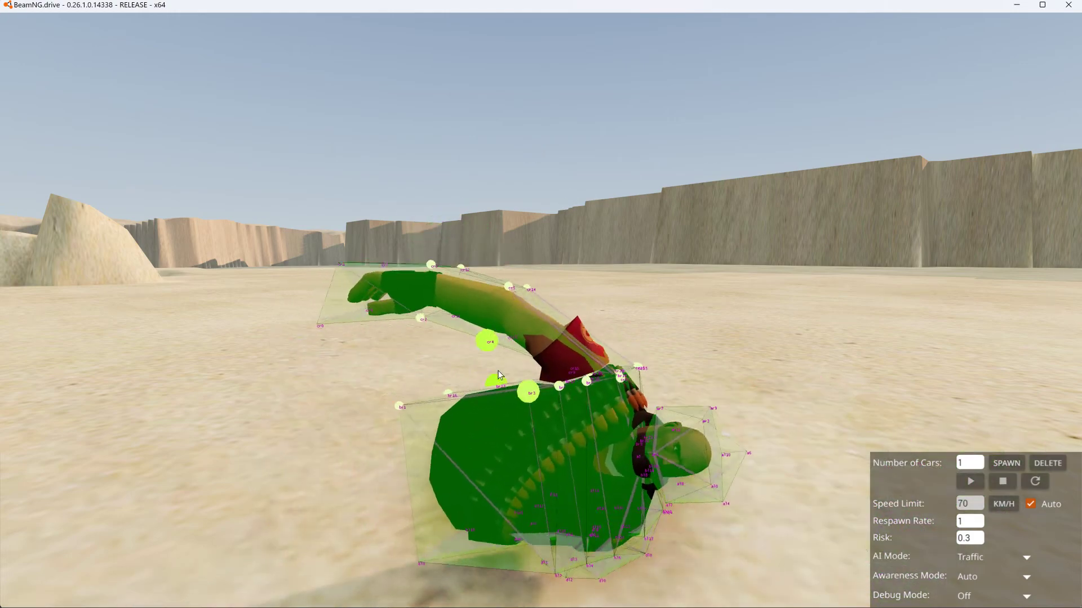
drag(691, 430, 539, 9)
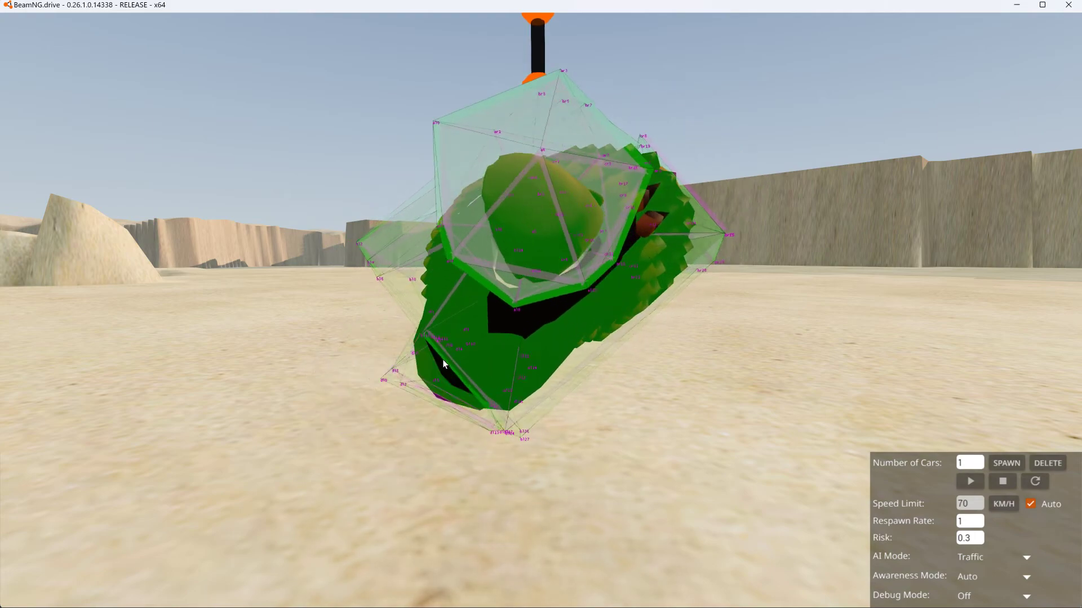
- Cycle the beam debug visualisation to the compression and extension mode
right_drag(801, 390, 800, 390)
key(ctrl+b)
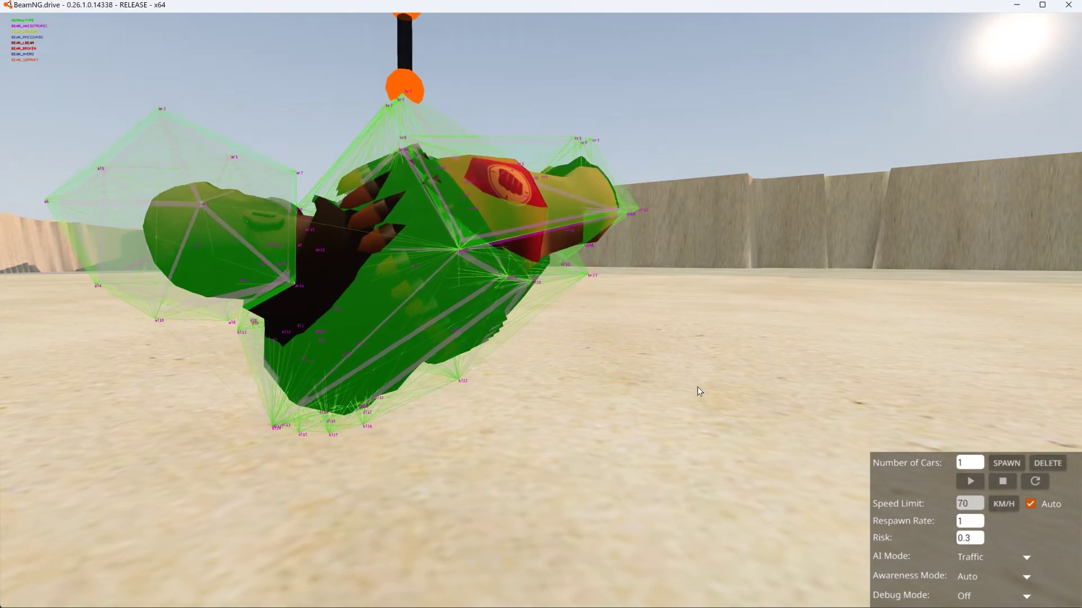
key(ctrl+b)
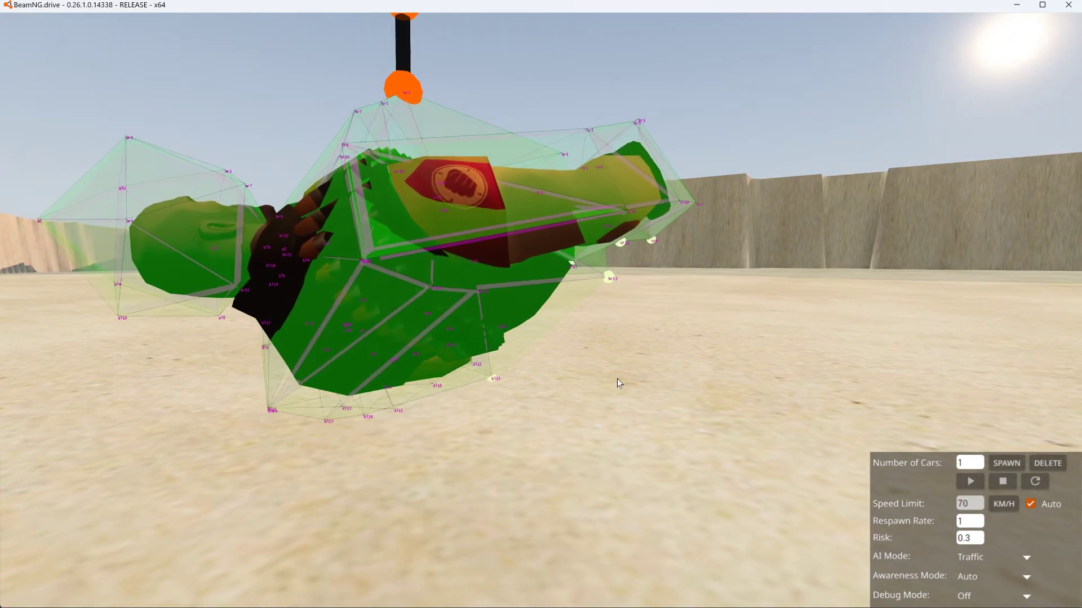
key(ctrl+b)
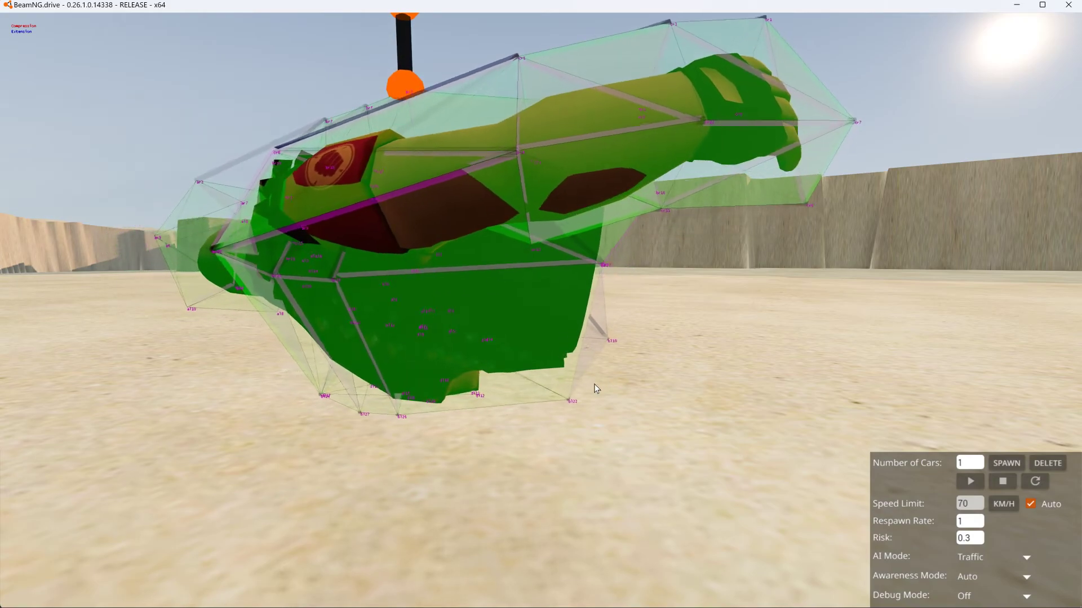
- Reset the character and pull its arm and shoulder nodes to examine how the upper arm holds to the torso under stress
key(r)
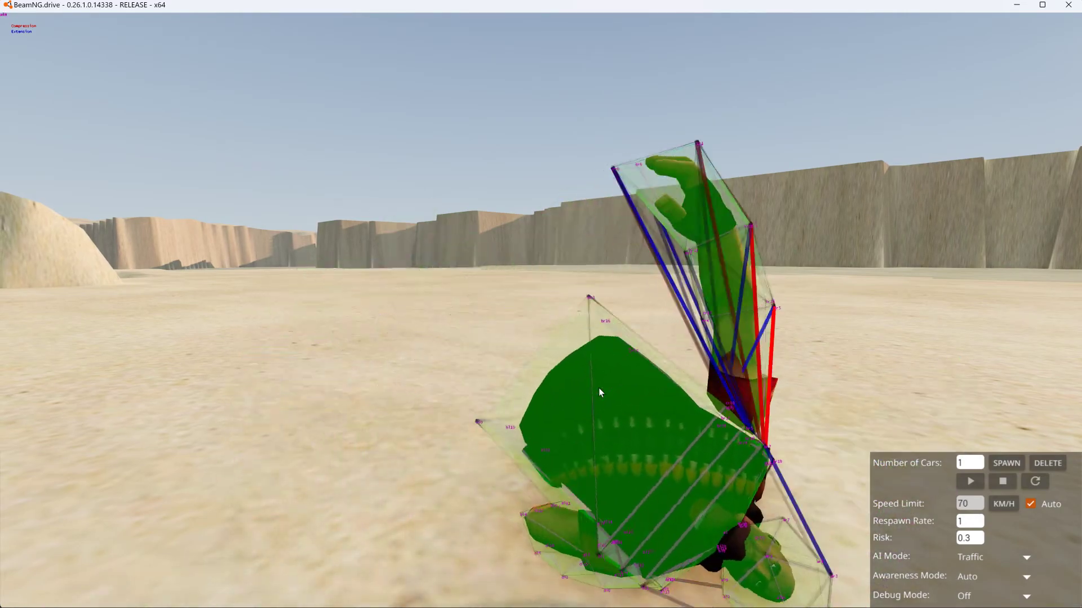
key(r)
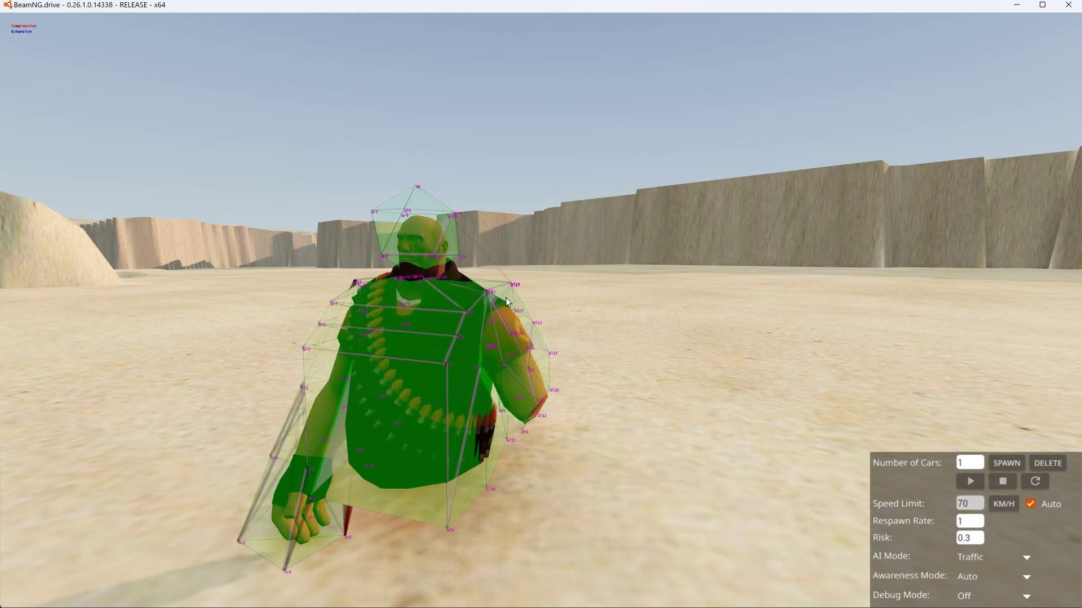
key(w)
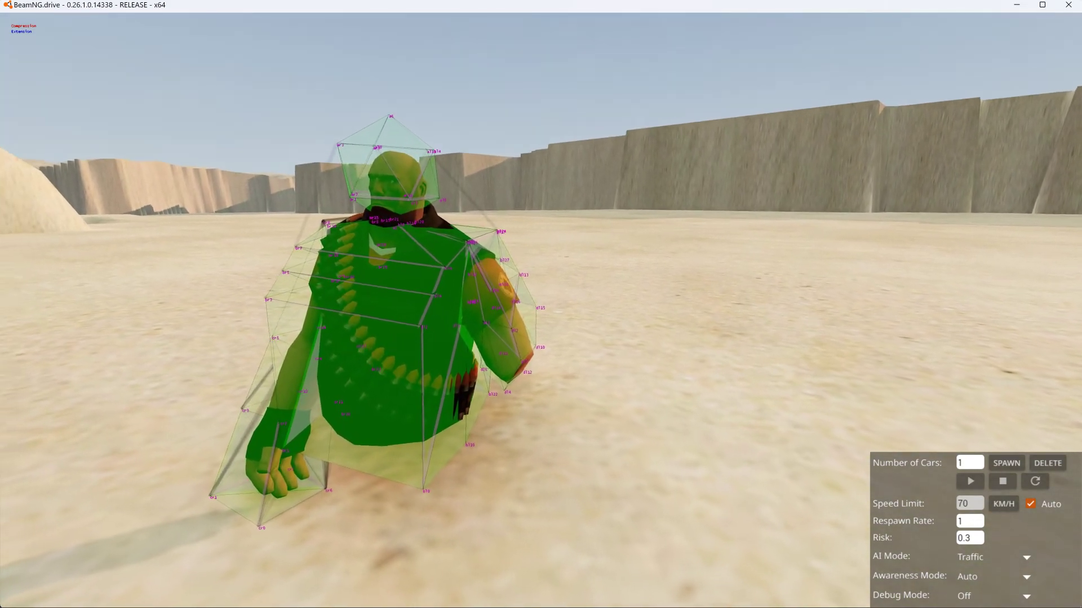
key(w)
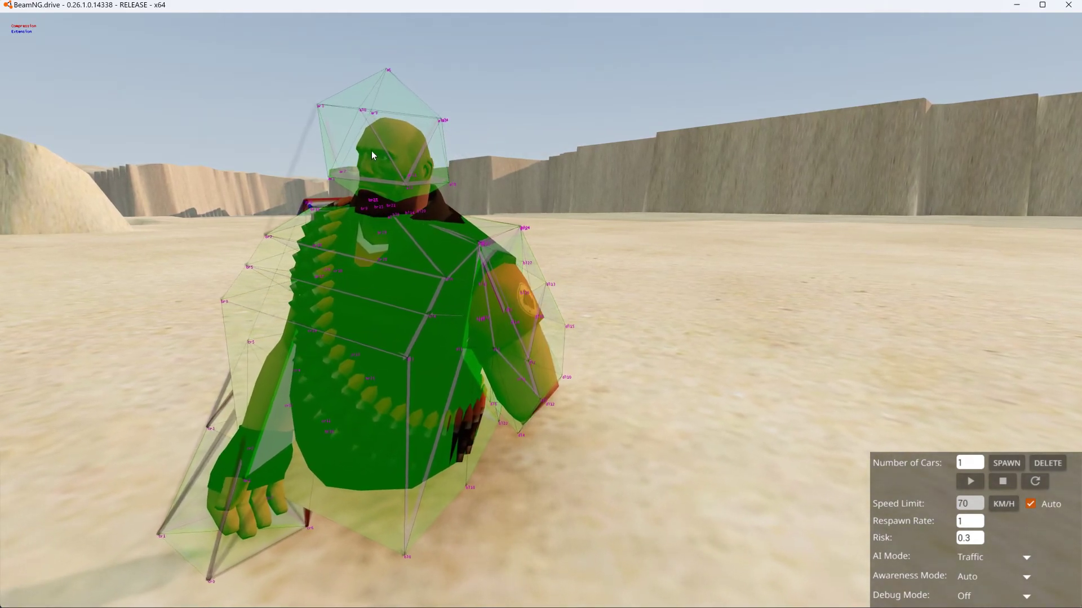
right_drag(568, 303, 583, 323)
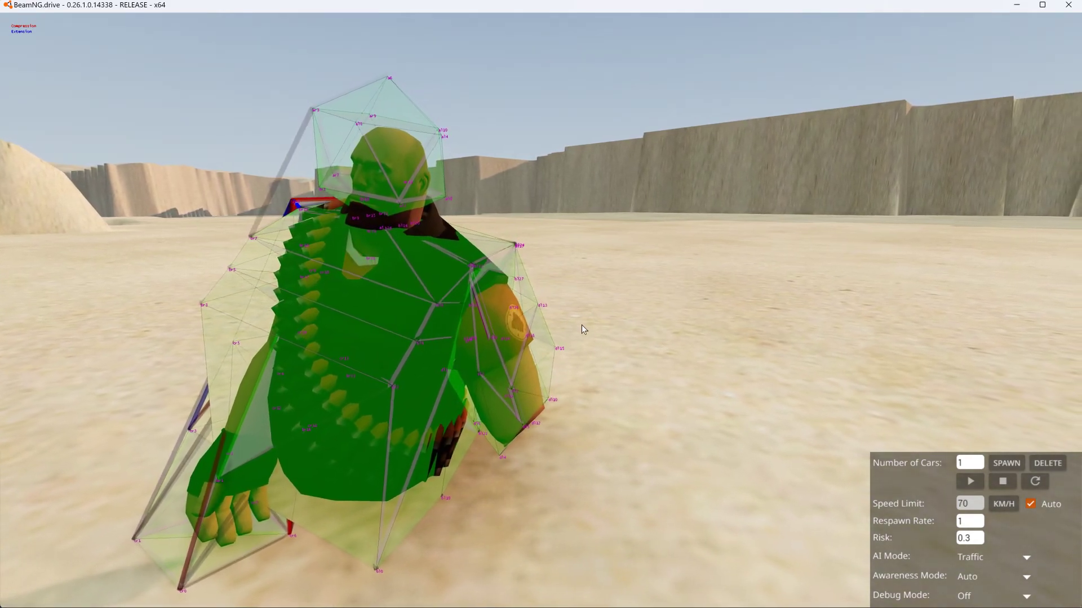
drag(553, 374, 812, 365)
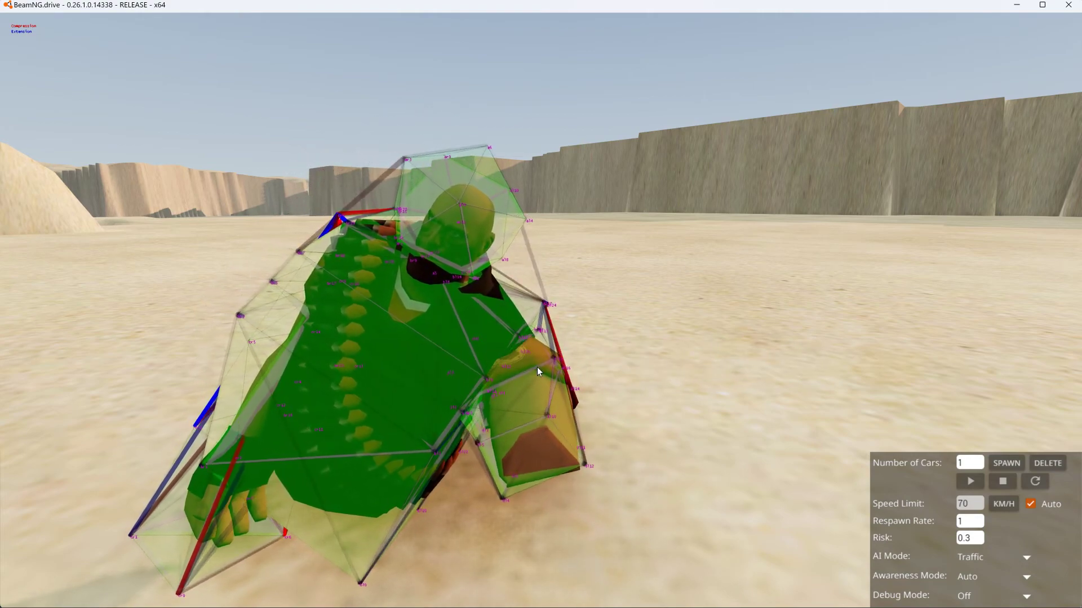
key(r)
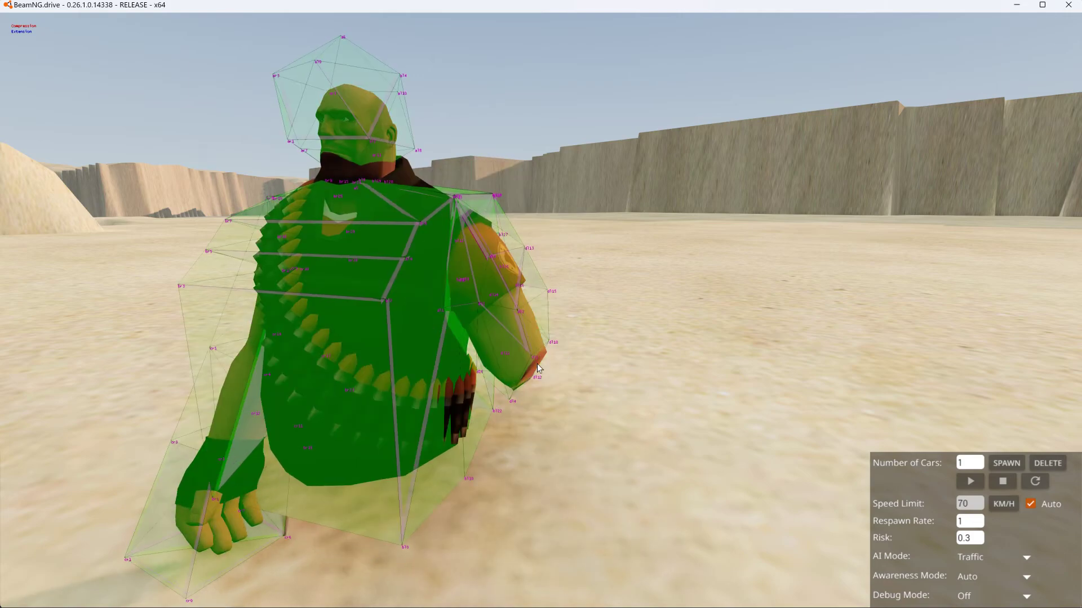
drag(463, 205, 639, 234)
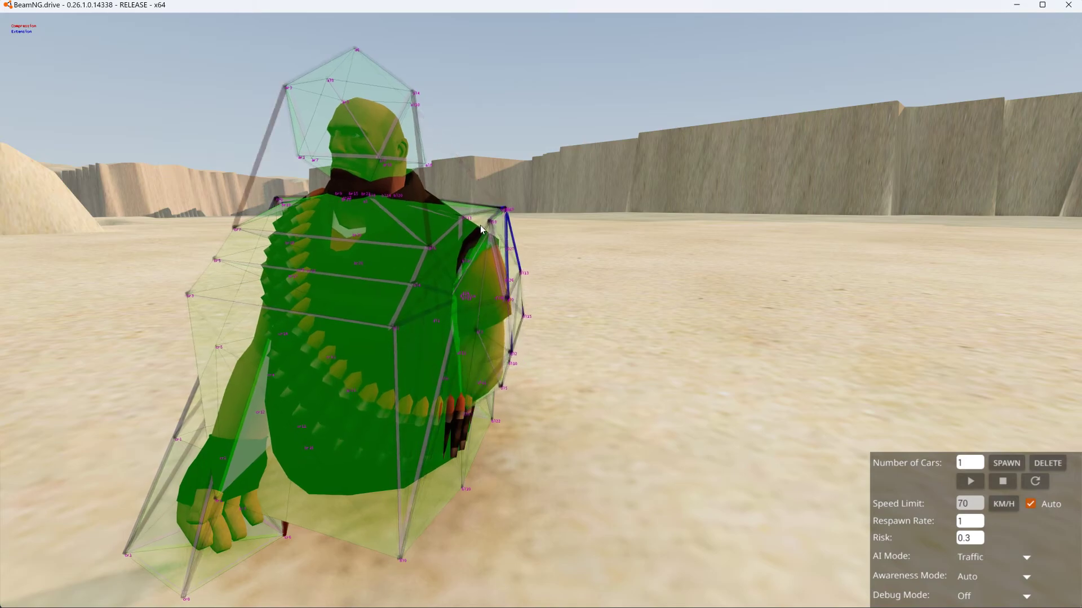
- Pause the simulation to check the shoulder nodes, change the dl8 beam's second node to bl13, save the file, and return to the game
key(j)
right_drag(541, 244, 523, 165)
key(w)
key(w)
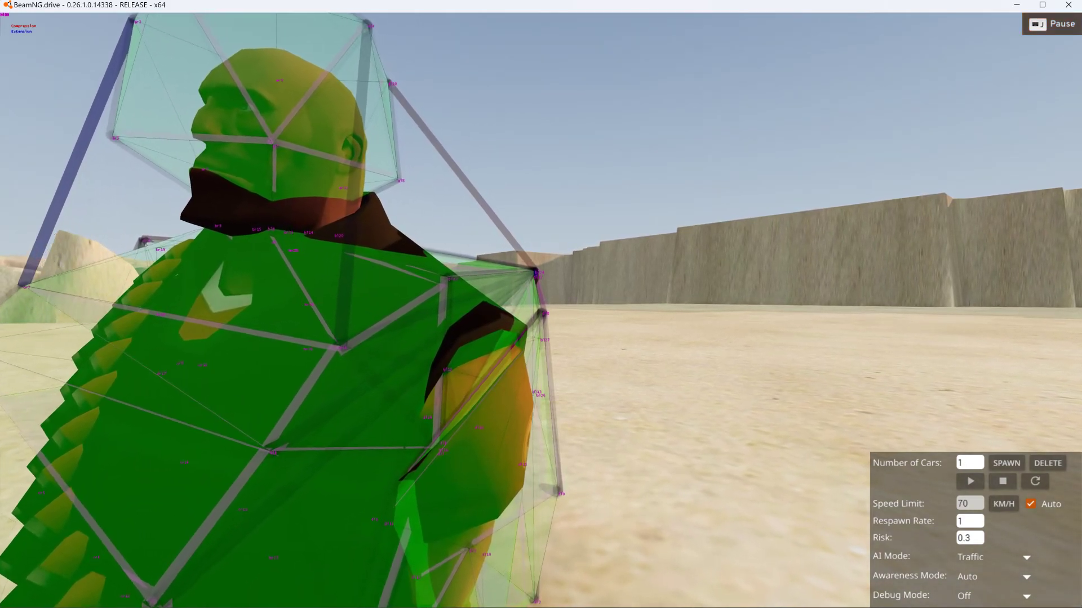
key(w)
key(w)
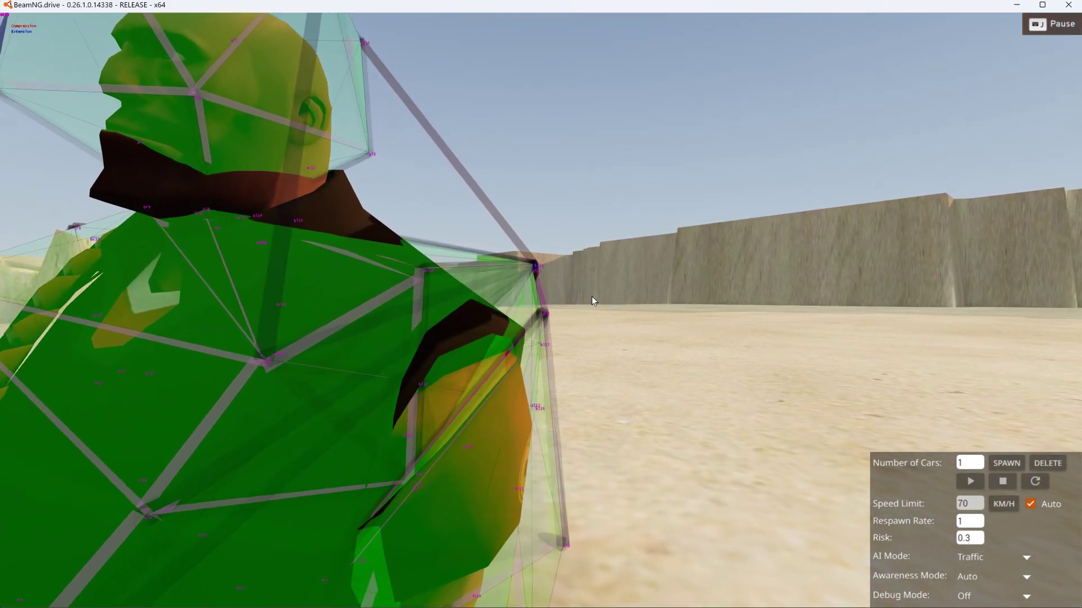
drag(657, 7, 2, 191)
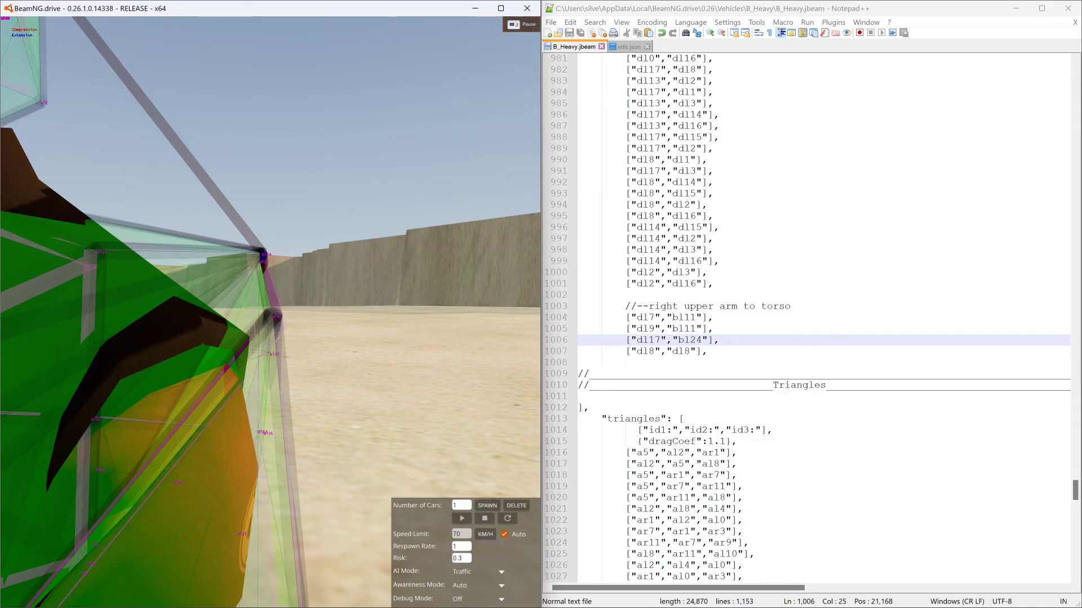
drag(673, 351, 684, 351)
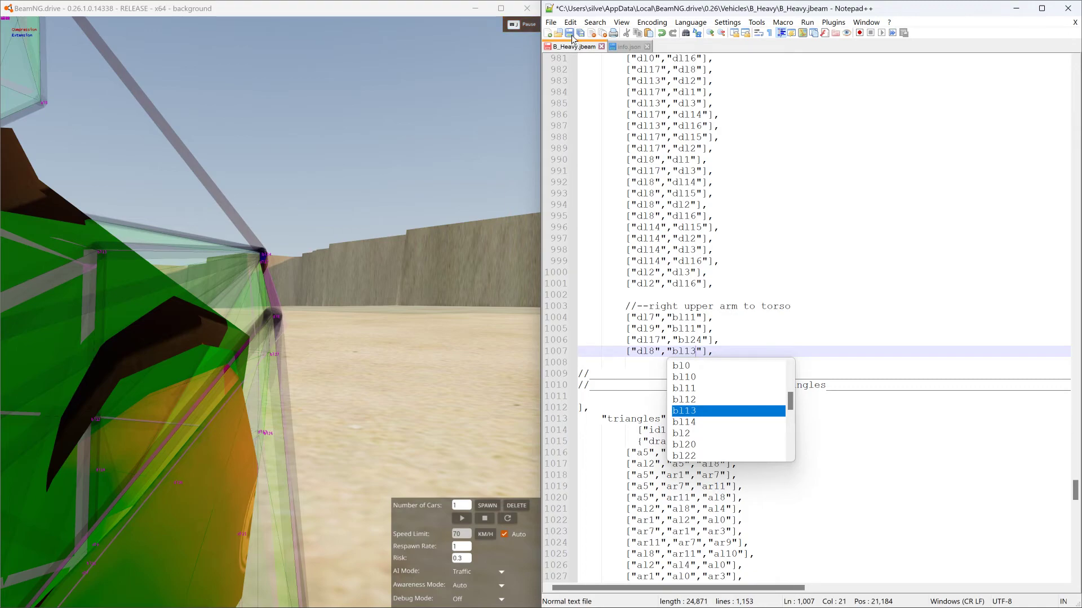
double_click(421, 12)
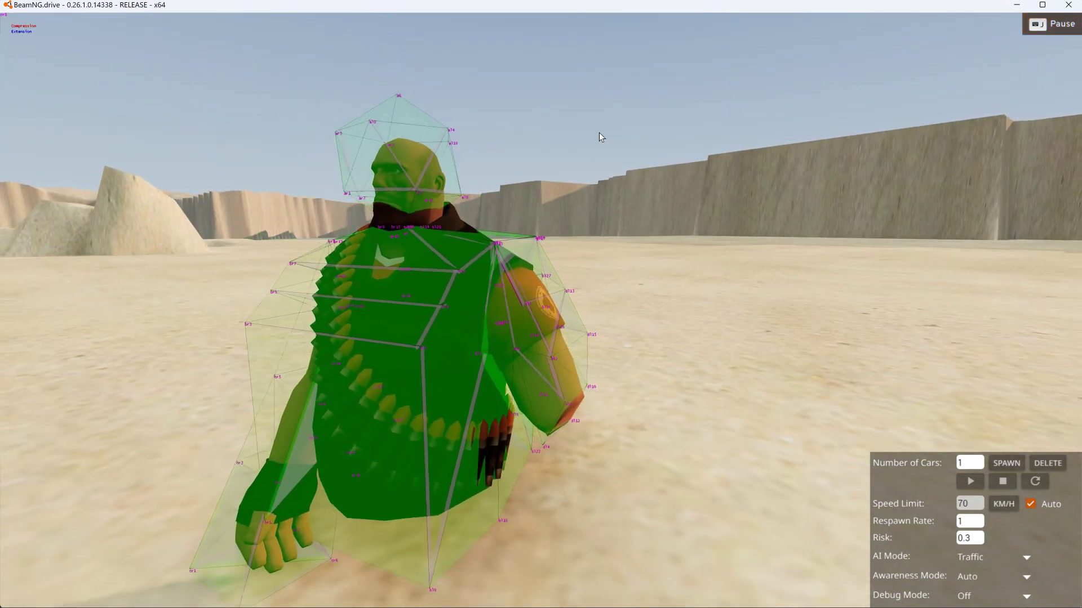
- Resume the simulation to test the shoulder beams and cycle the beam debug visualisation, leaving the debug overlays hidden
key(j)
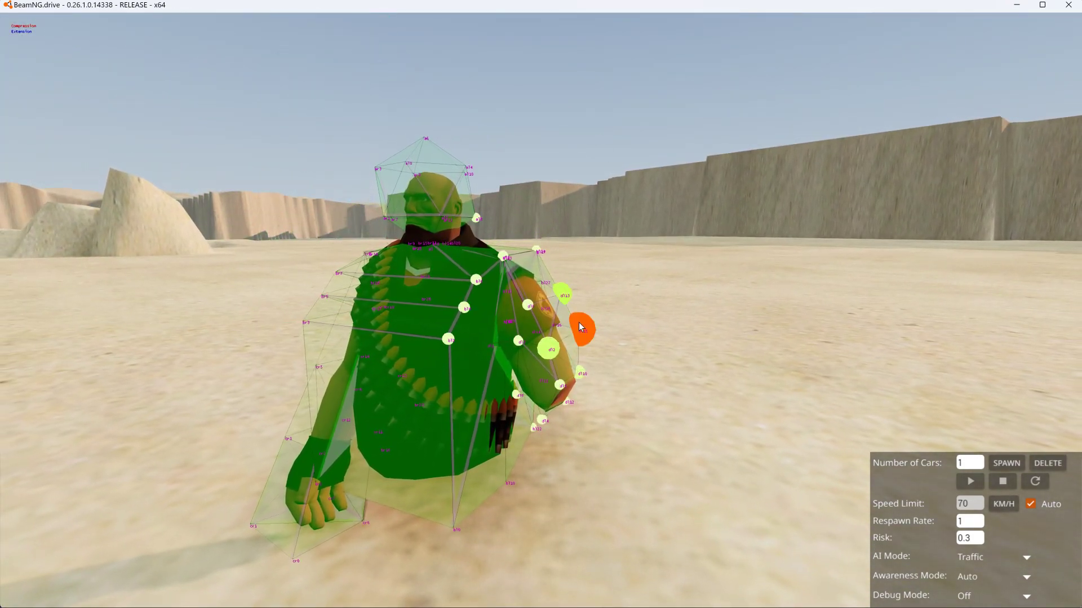
drag(811, 230, 807, 234)
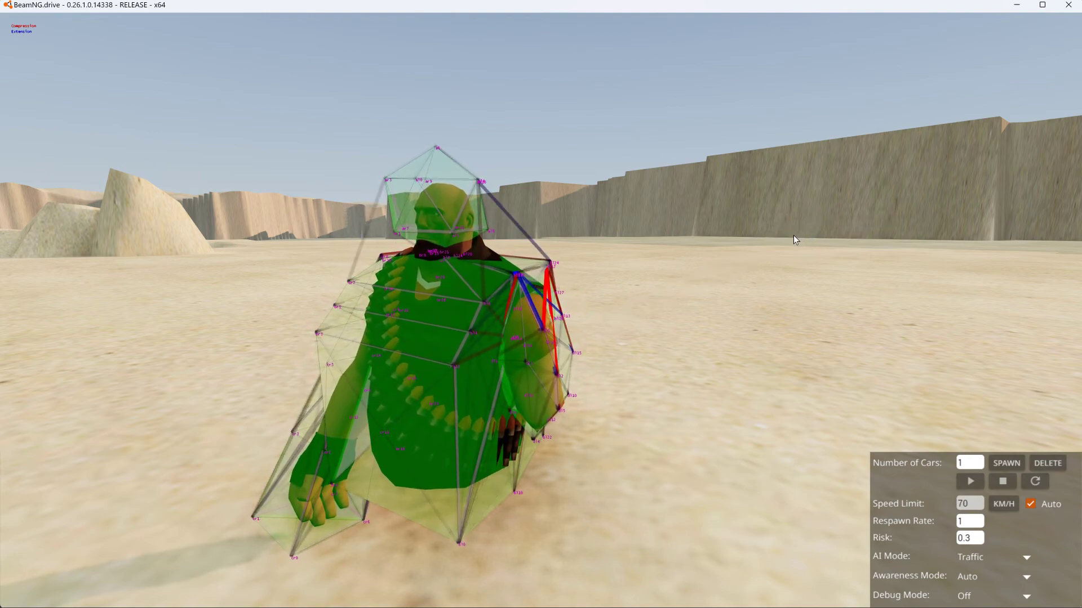
key(ctrl+b)
key(ctrl+b)
key(ctrl+b)
key(ctrl+b)
key(ctrl+b)
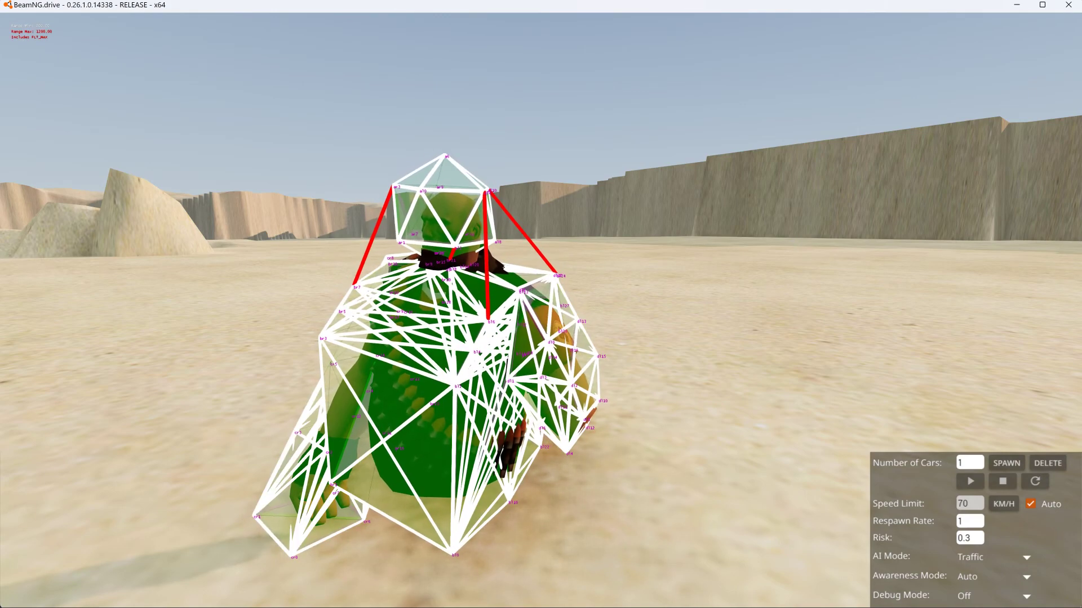
key(ctrl+b)
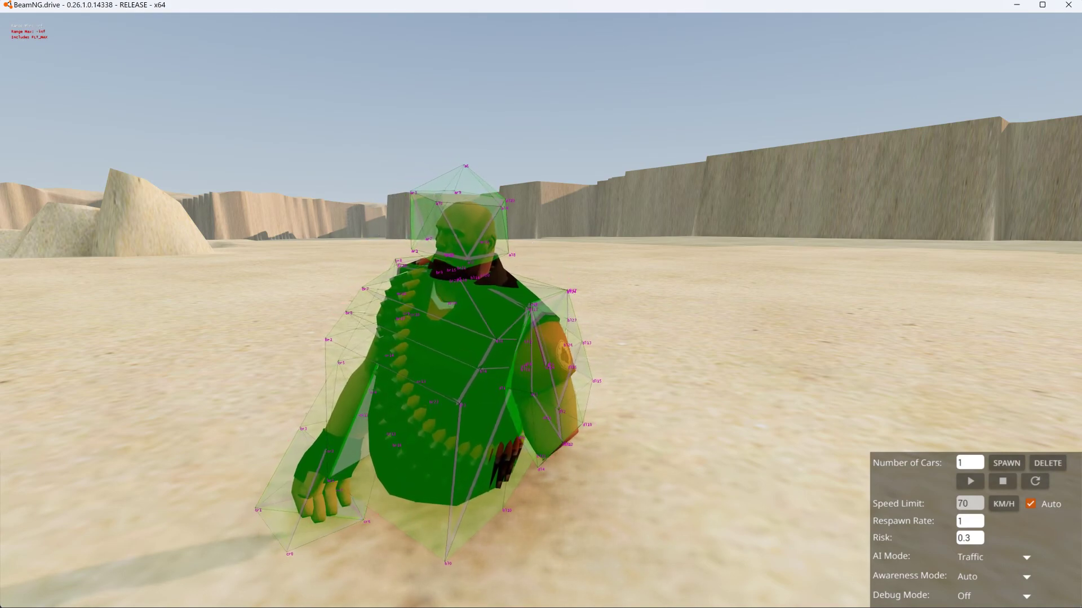
key(ctrl+b)
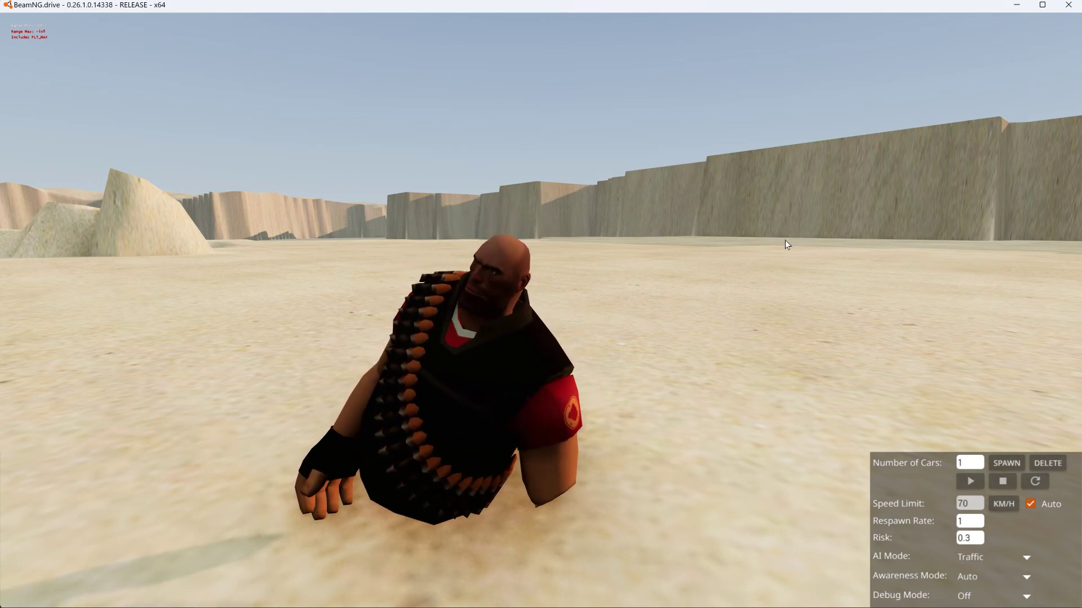
- Pull the character around by its nodes, reset it, and pull the arm with the hand to test its attachment to the torso
right_drag(710, 307, 573, 448)
drag(451, 482, 634, 422)
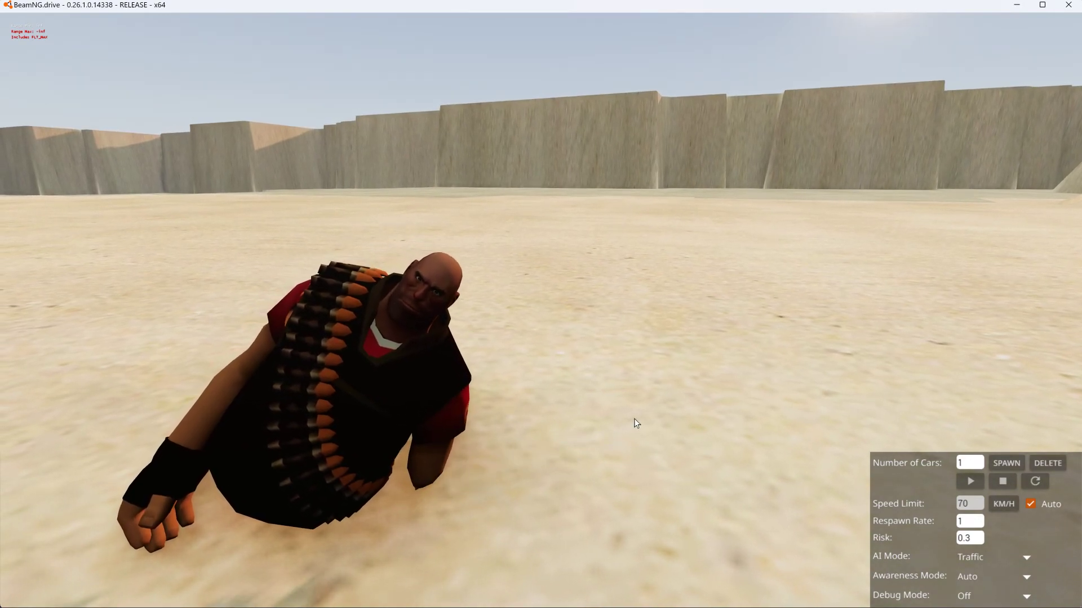
drag(498, 513, 793, 391)
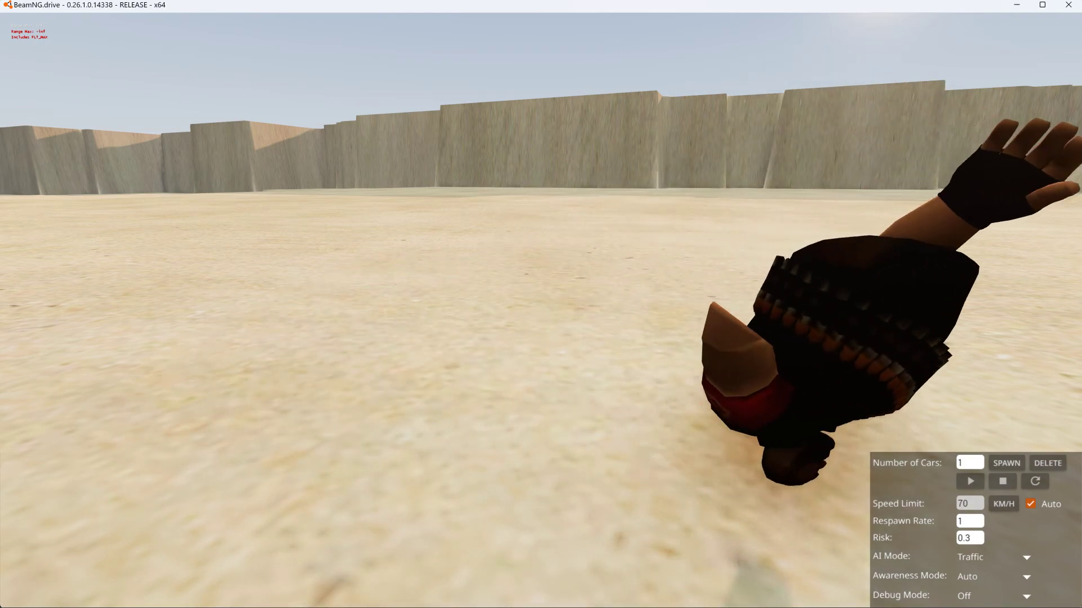
key(r)
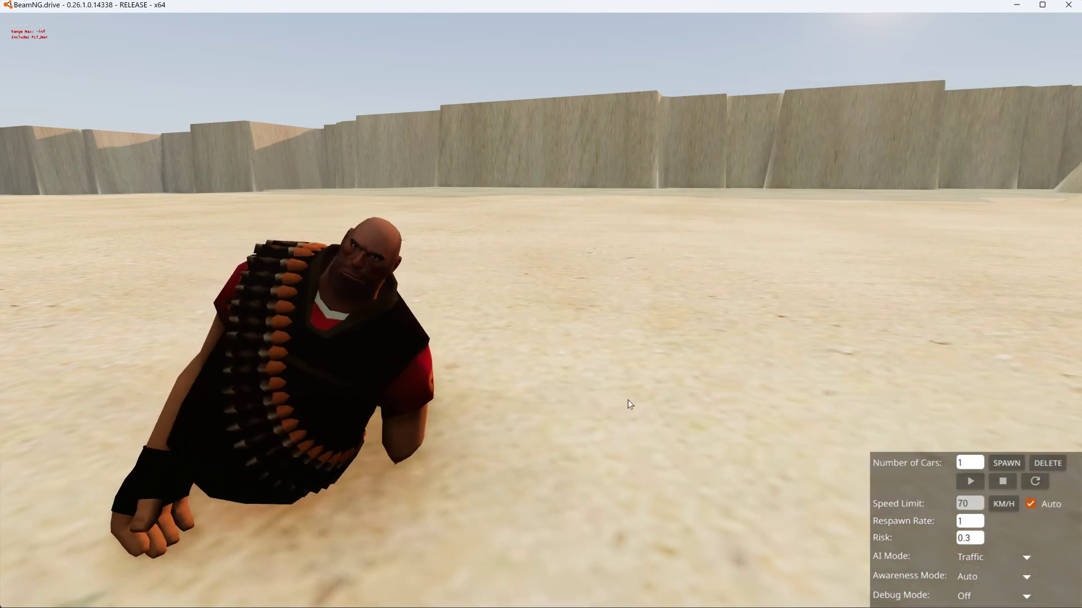
right_drag(626, 401, 688, 376)
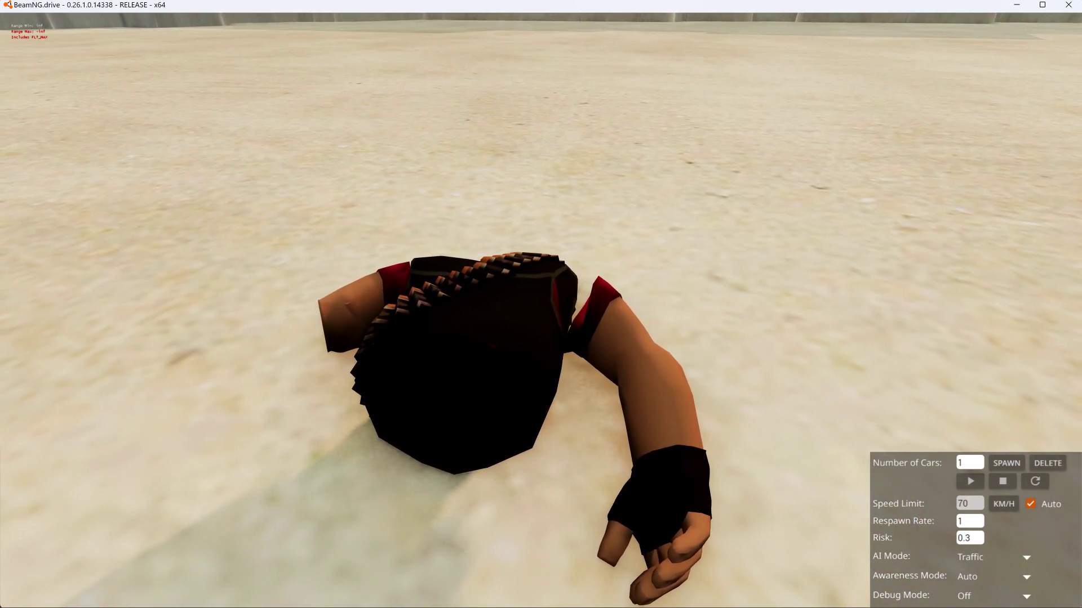
drag(630, 334, 749, 323)
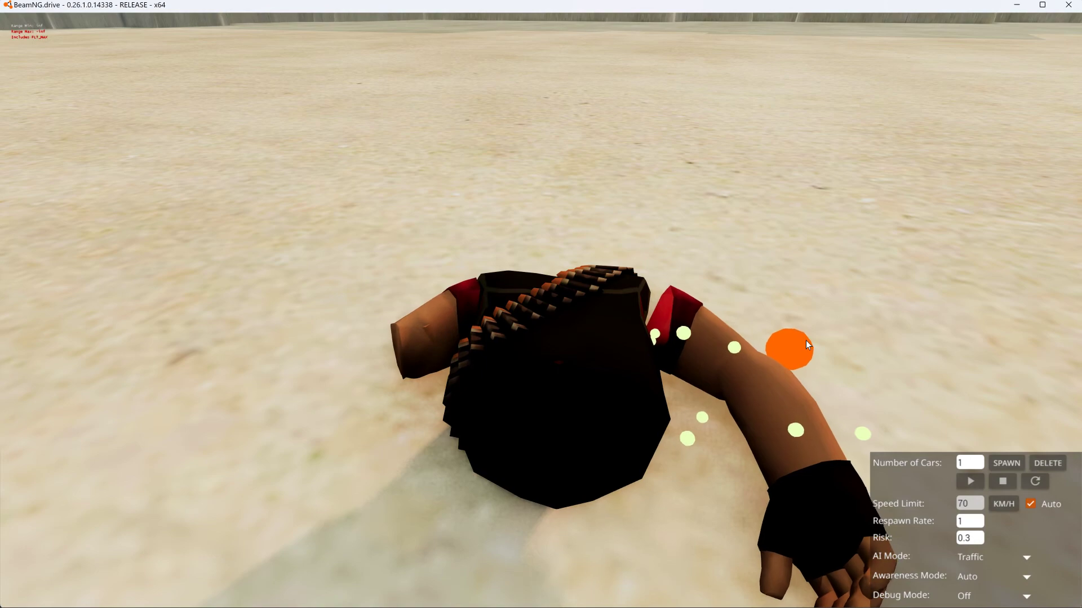
- Cycle through the beam debug visualisation modes to examine the beams around the shoulder gap, leaving the visualisation off
key(ctrl+b)
key(ctrl+b)
key(ctrl+b)
key(ctrl+b)
key(ctrl+b)
key(ctrl+b)
key(ctrl+b)
key(ctrl+b)
key(ctrl+b)
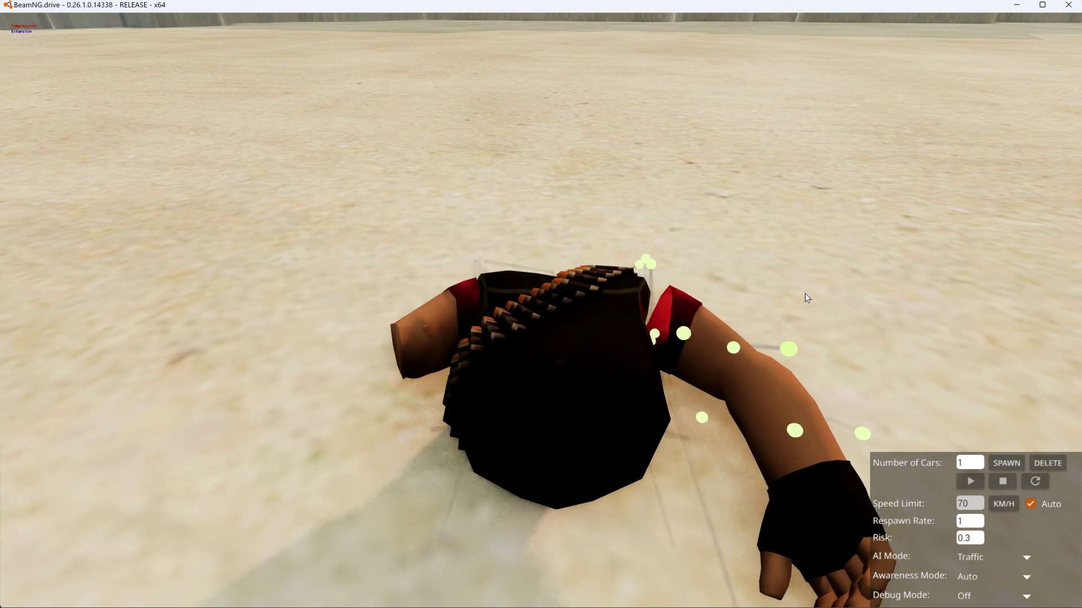
key(ctrl+b)
key(ctrl+b)
key(ctrl+b)
key(ctrl+b)
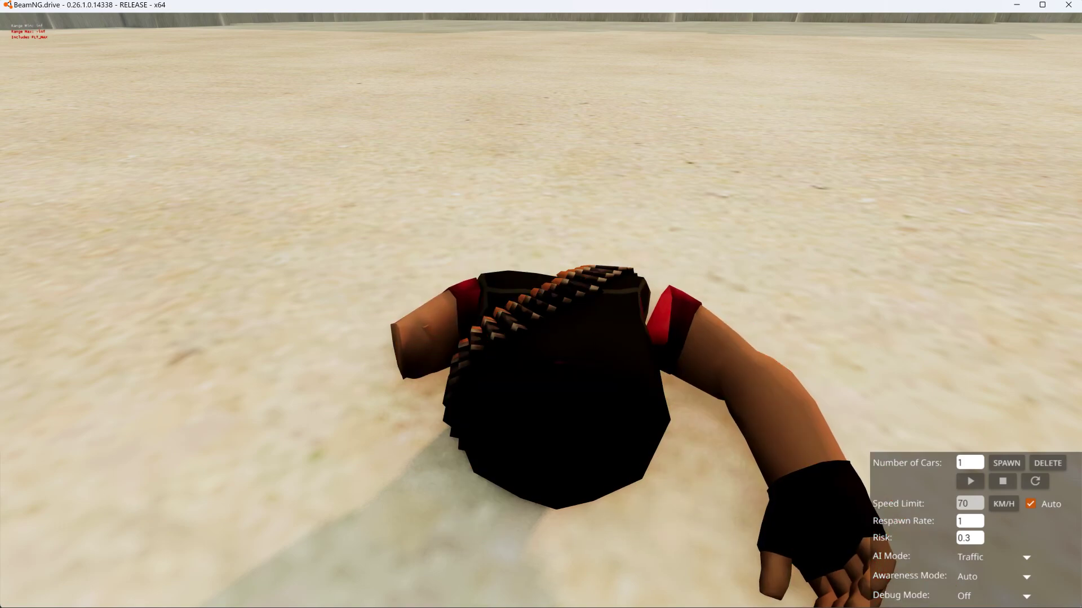
key(ctrl+b)
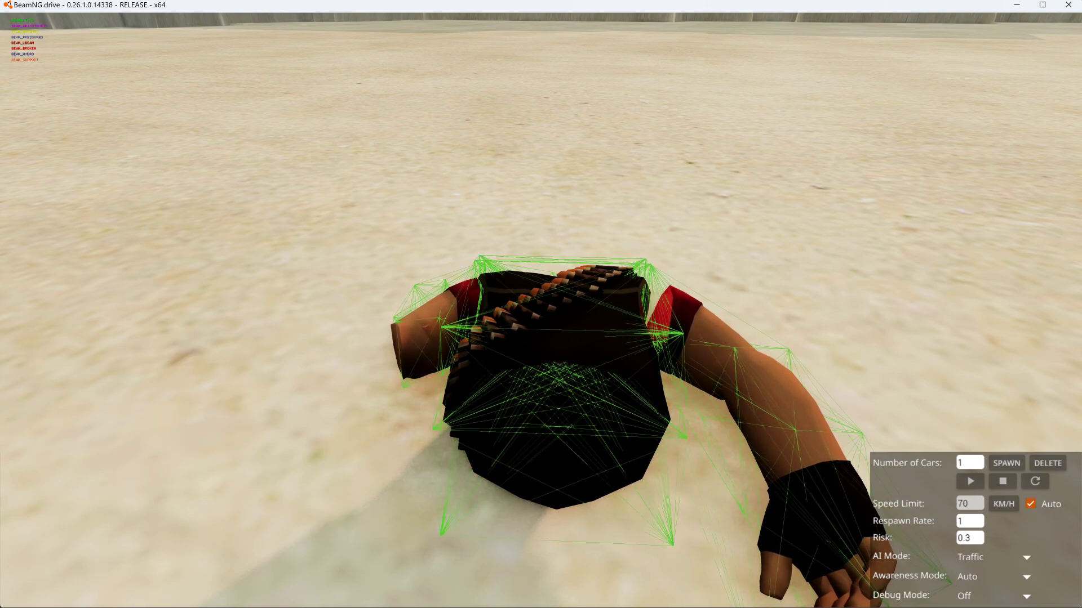
key(ctrl+b)
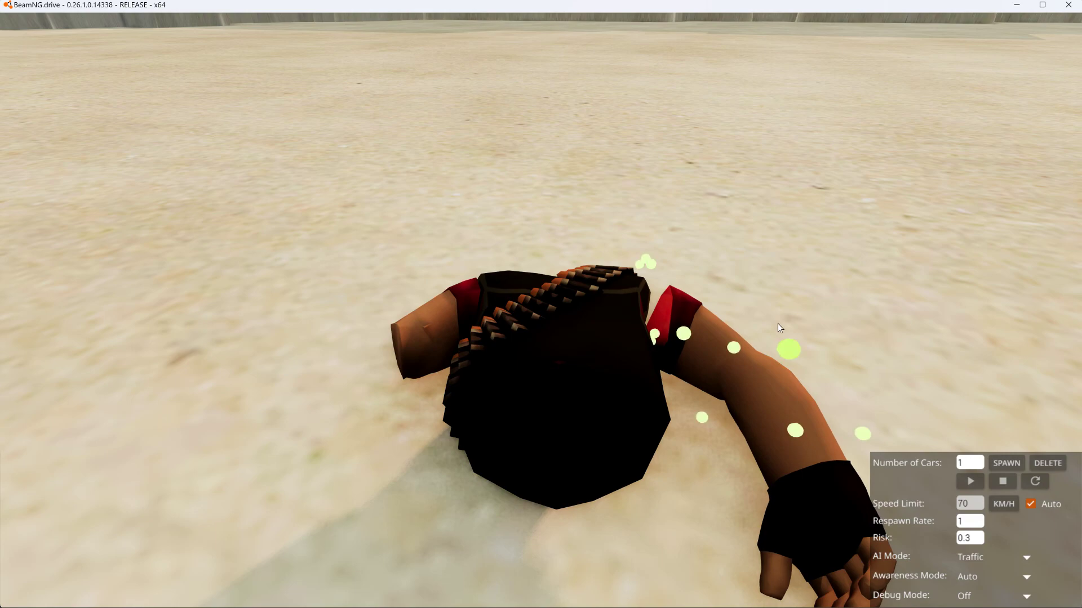
- Pull the arm with the hand hard away from the torso, reset the character, and inspect the shoulder joint up close
drag(762, 337, 1047, 235)
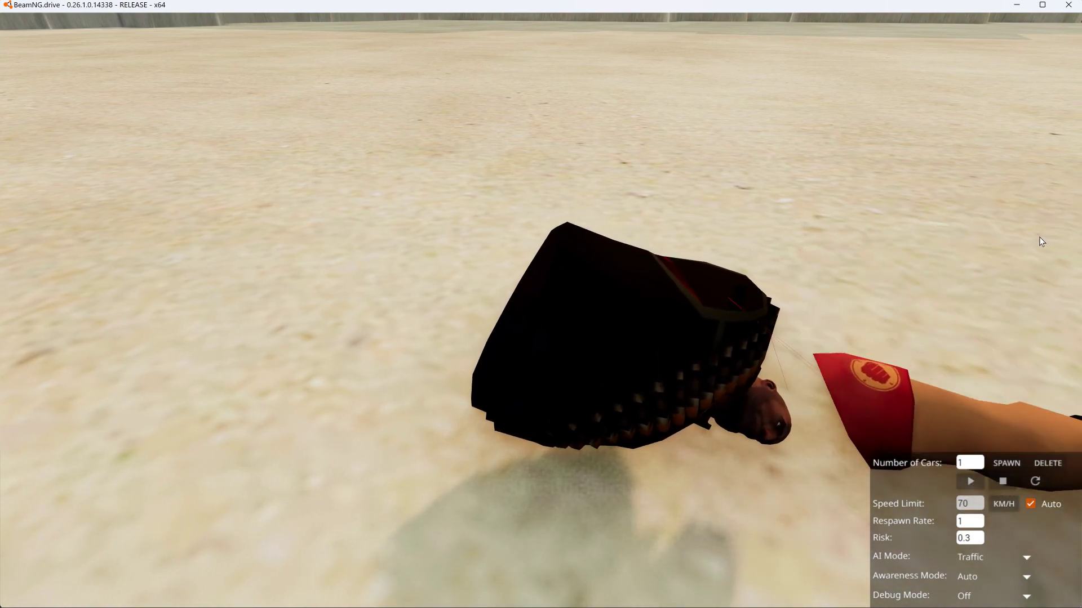
key(r)
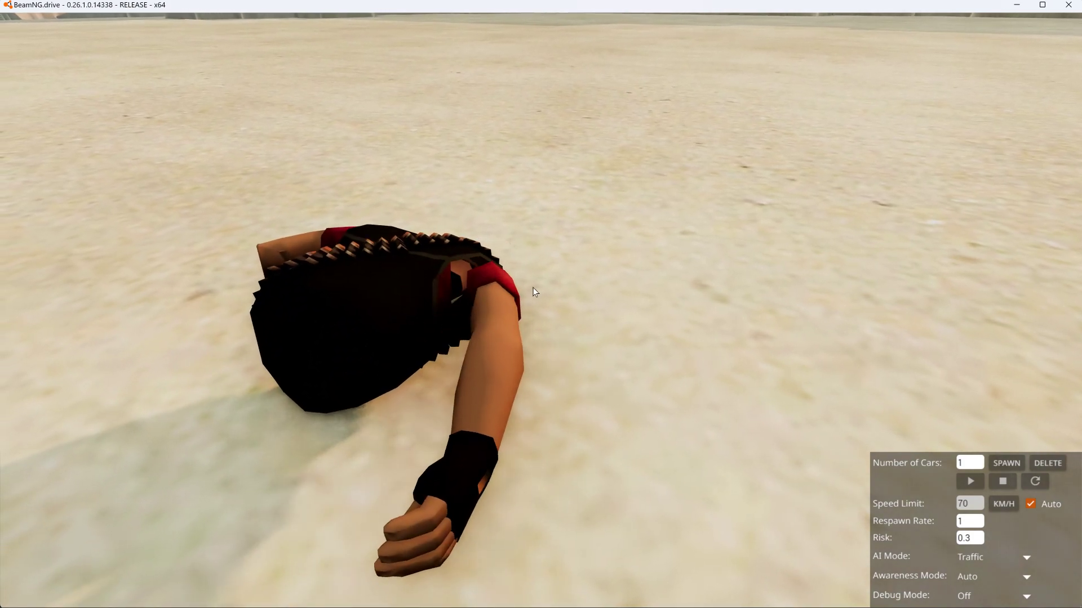
right_drag(481, 271, 530, 285)
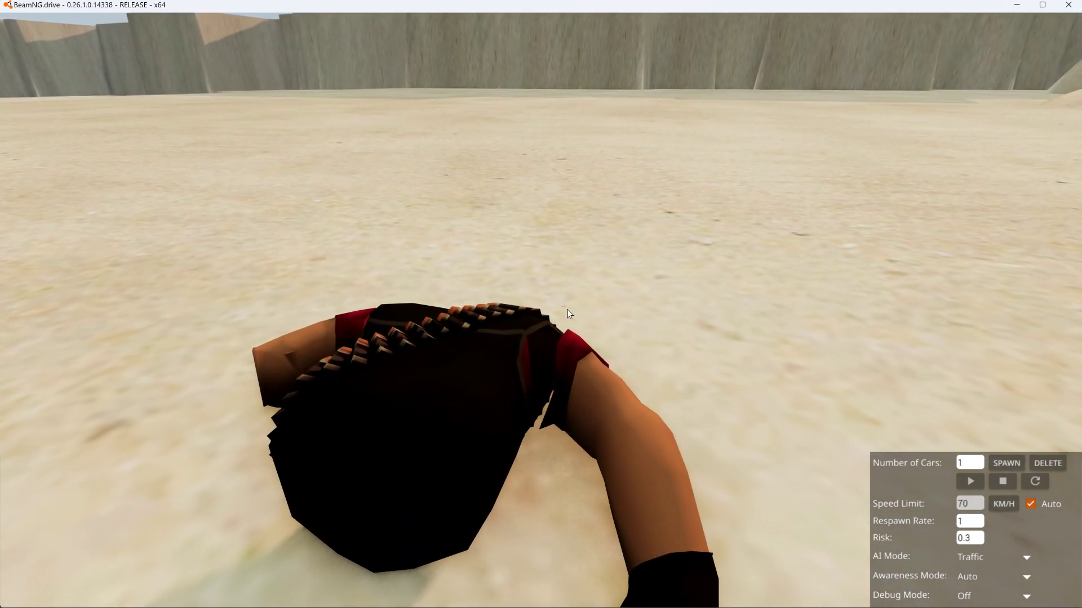
right_drag(599, 344, 651, 345)
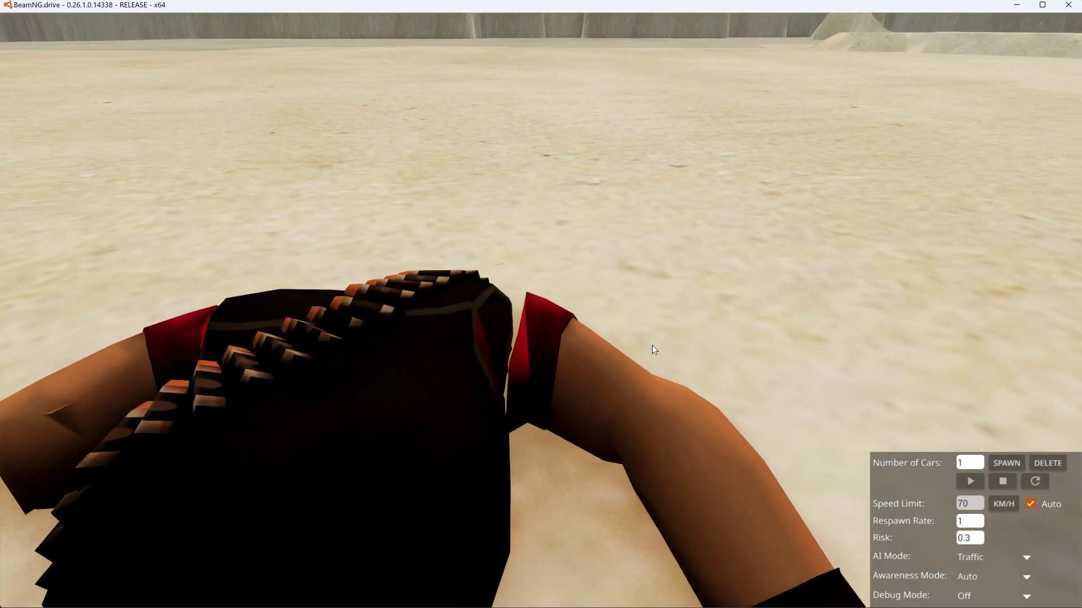
- Show the compression and extension beam mode and pull the character around by its nodes to check how the shoulder holds
key(ctrl)
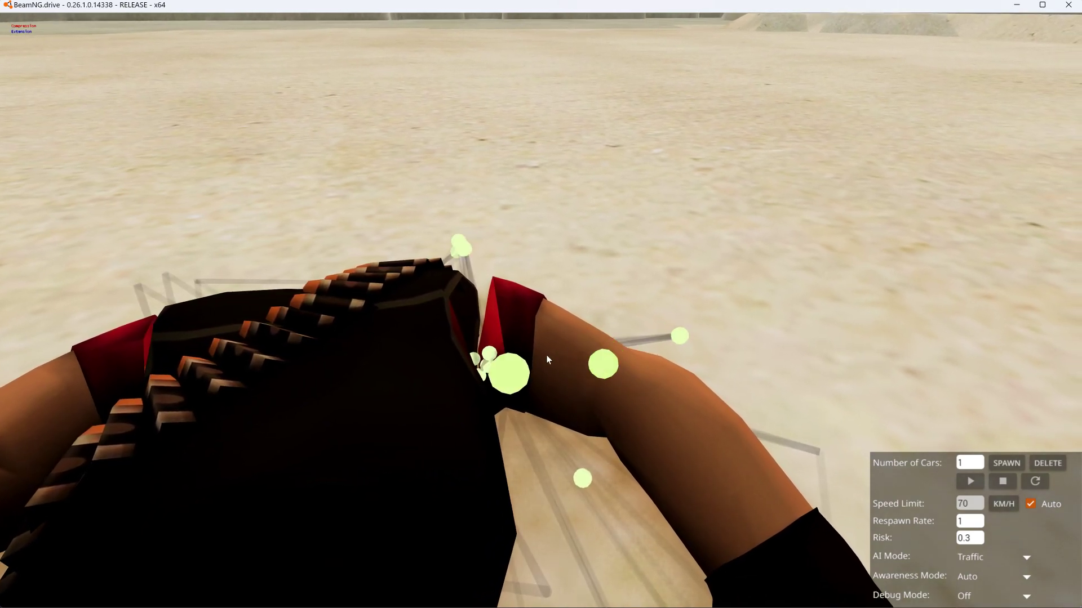
ctrl+drag(635, 350, 770, 302)
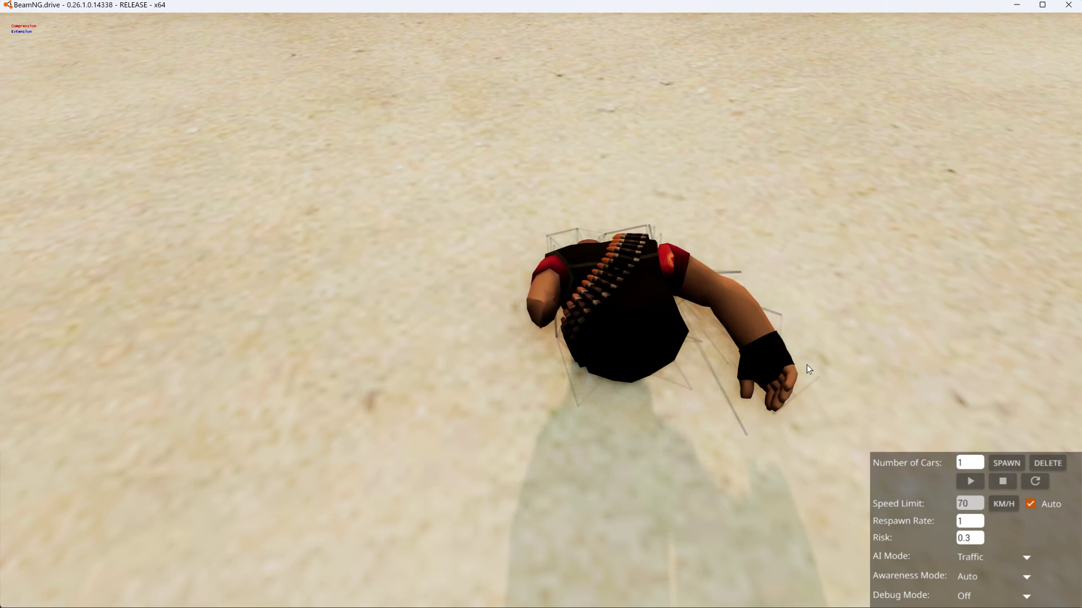
mouse_move(813, 607)
right_drag(951, 163, 864, 194)
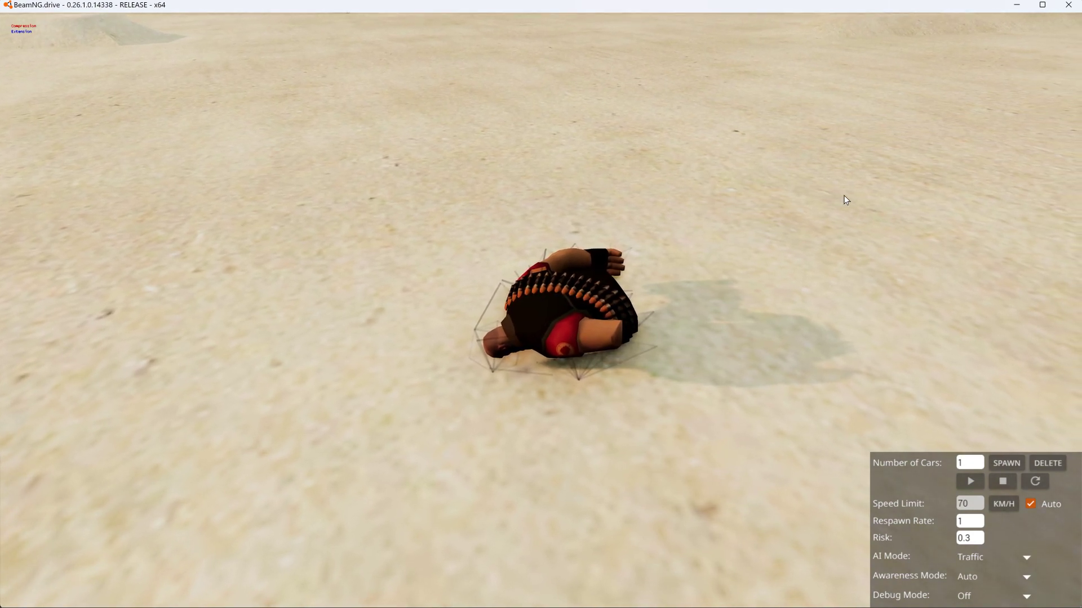